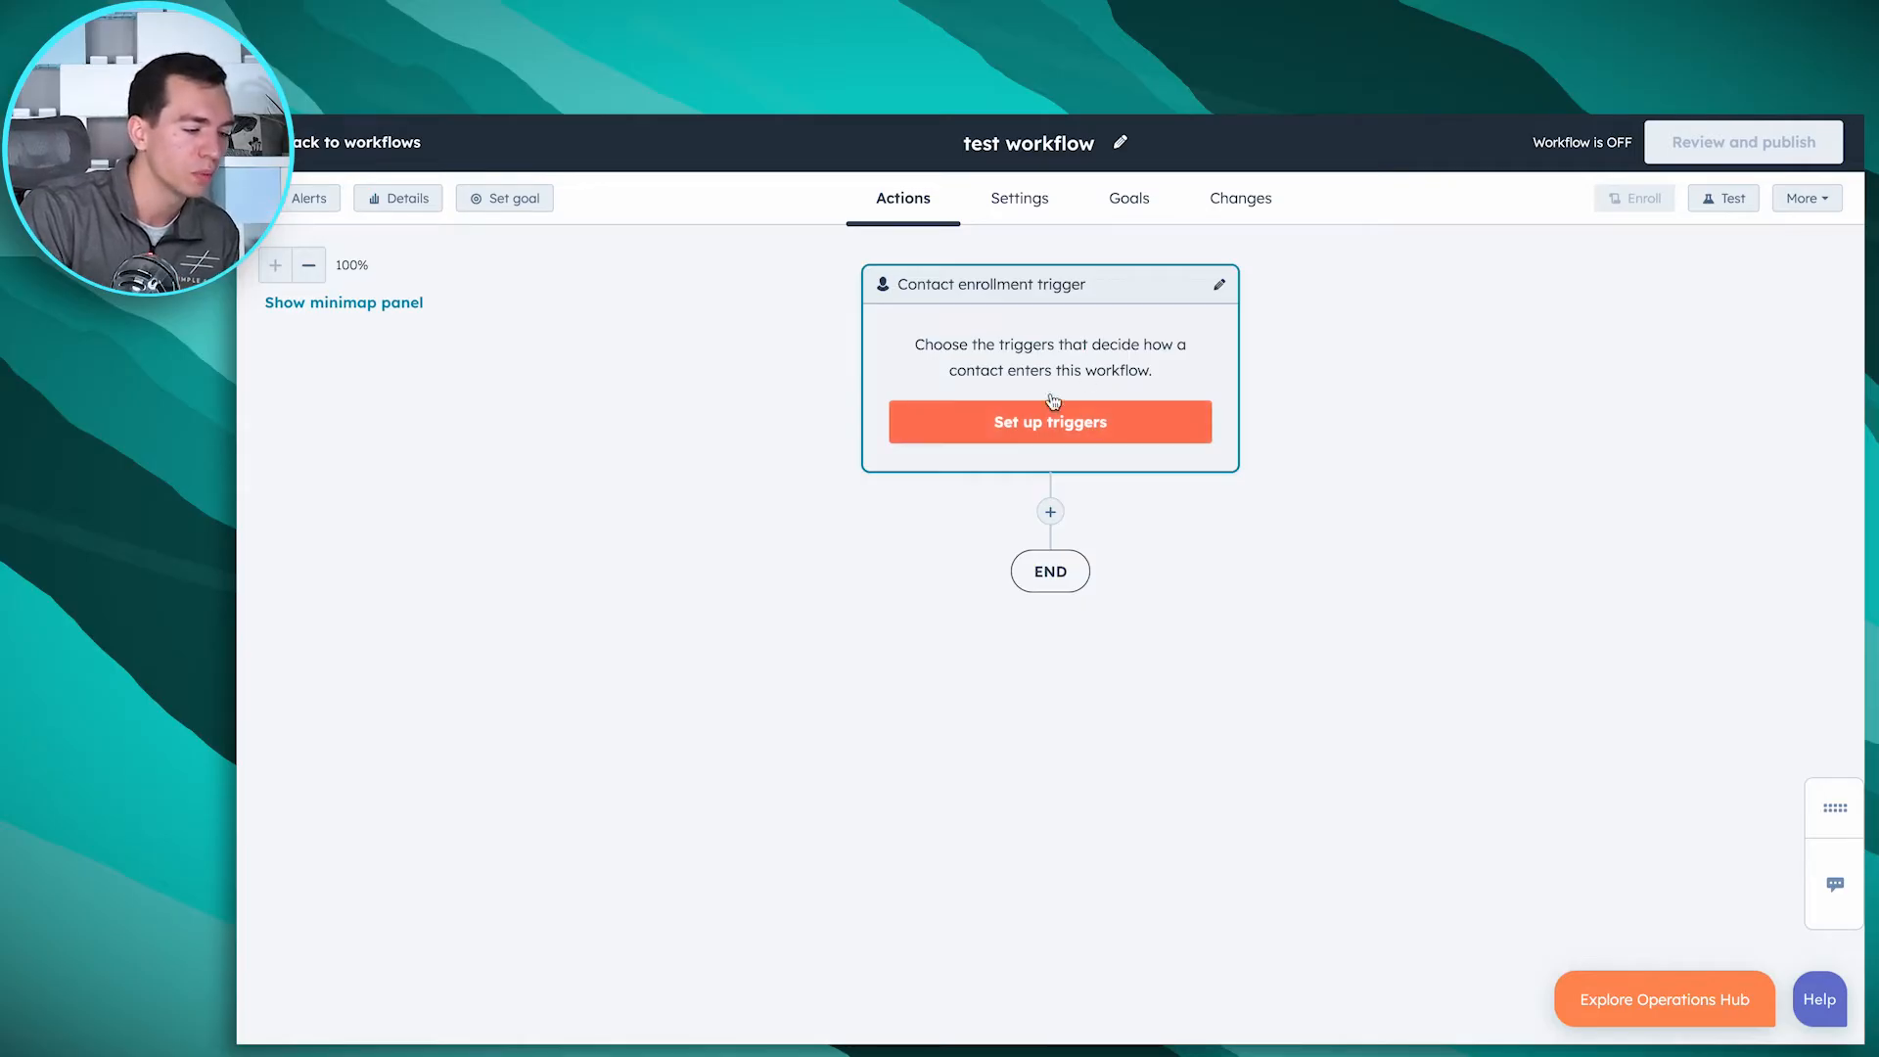
Step: Start setting up the contact enrollment trigger with the Form submissions filter type and Any form submission as the form
left_click(1120, 424)
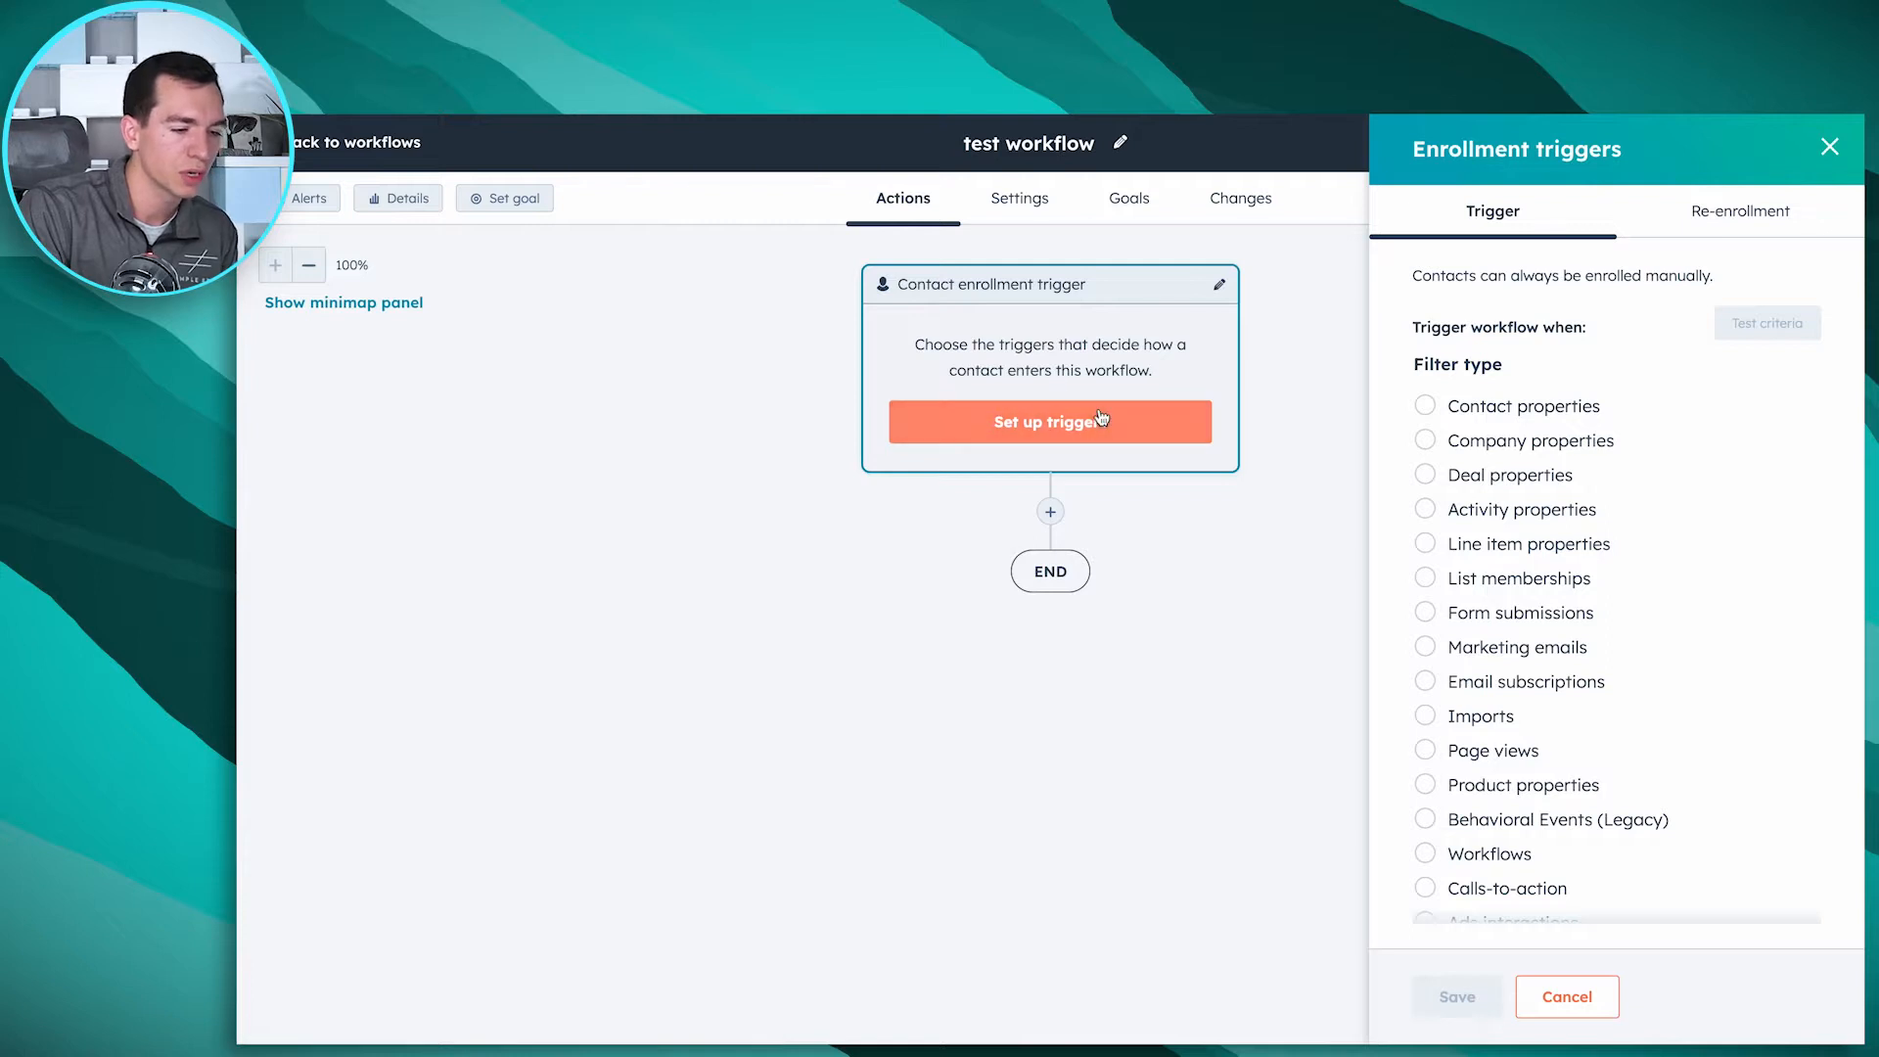
scroll(1508, 508, "down", 5)
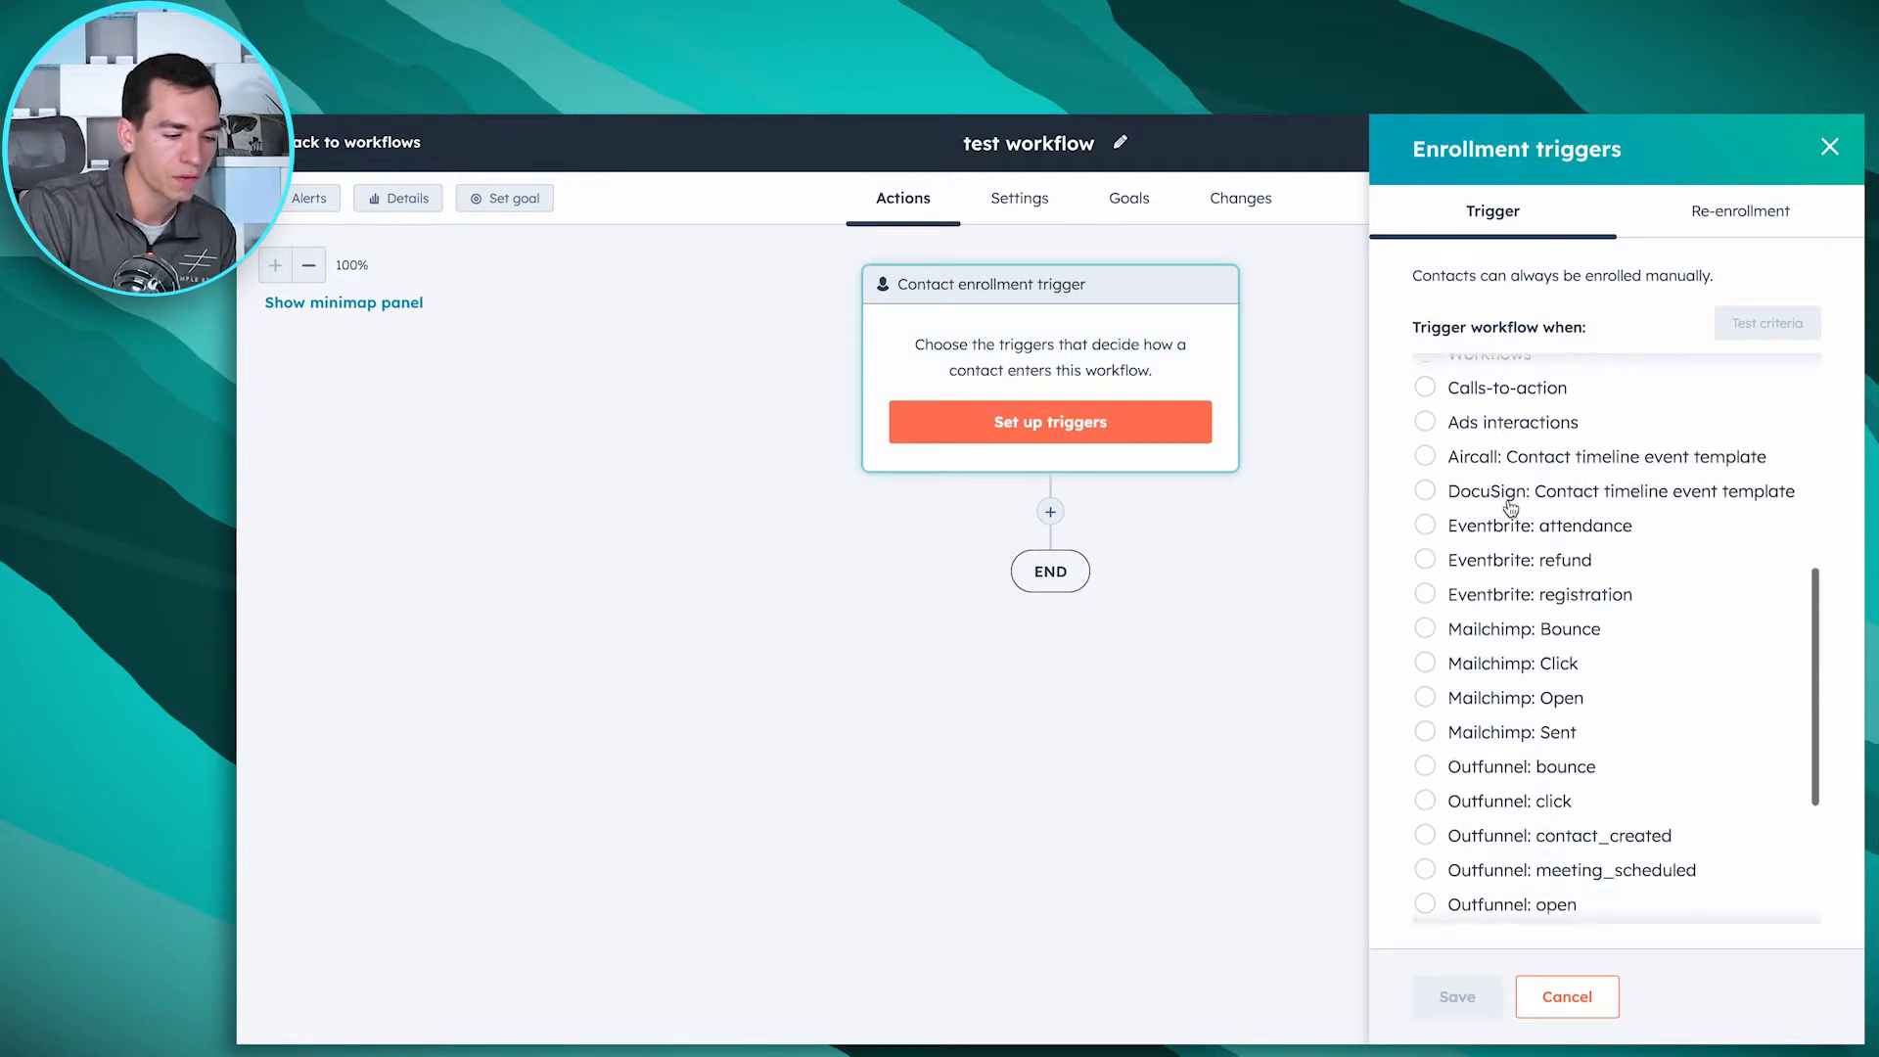
scroll(1509, 508, "up", 6)
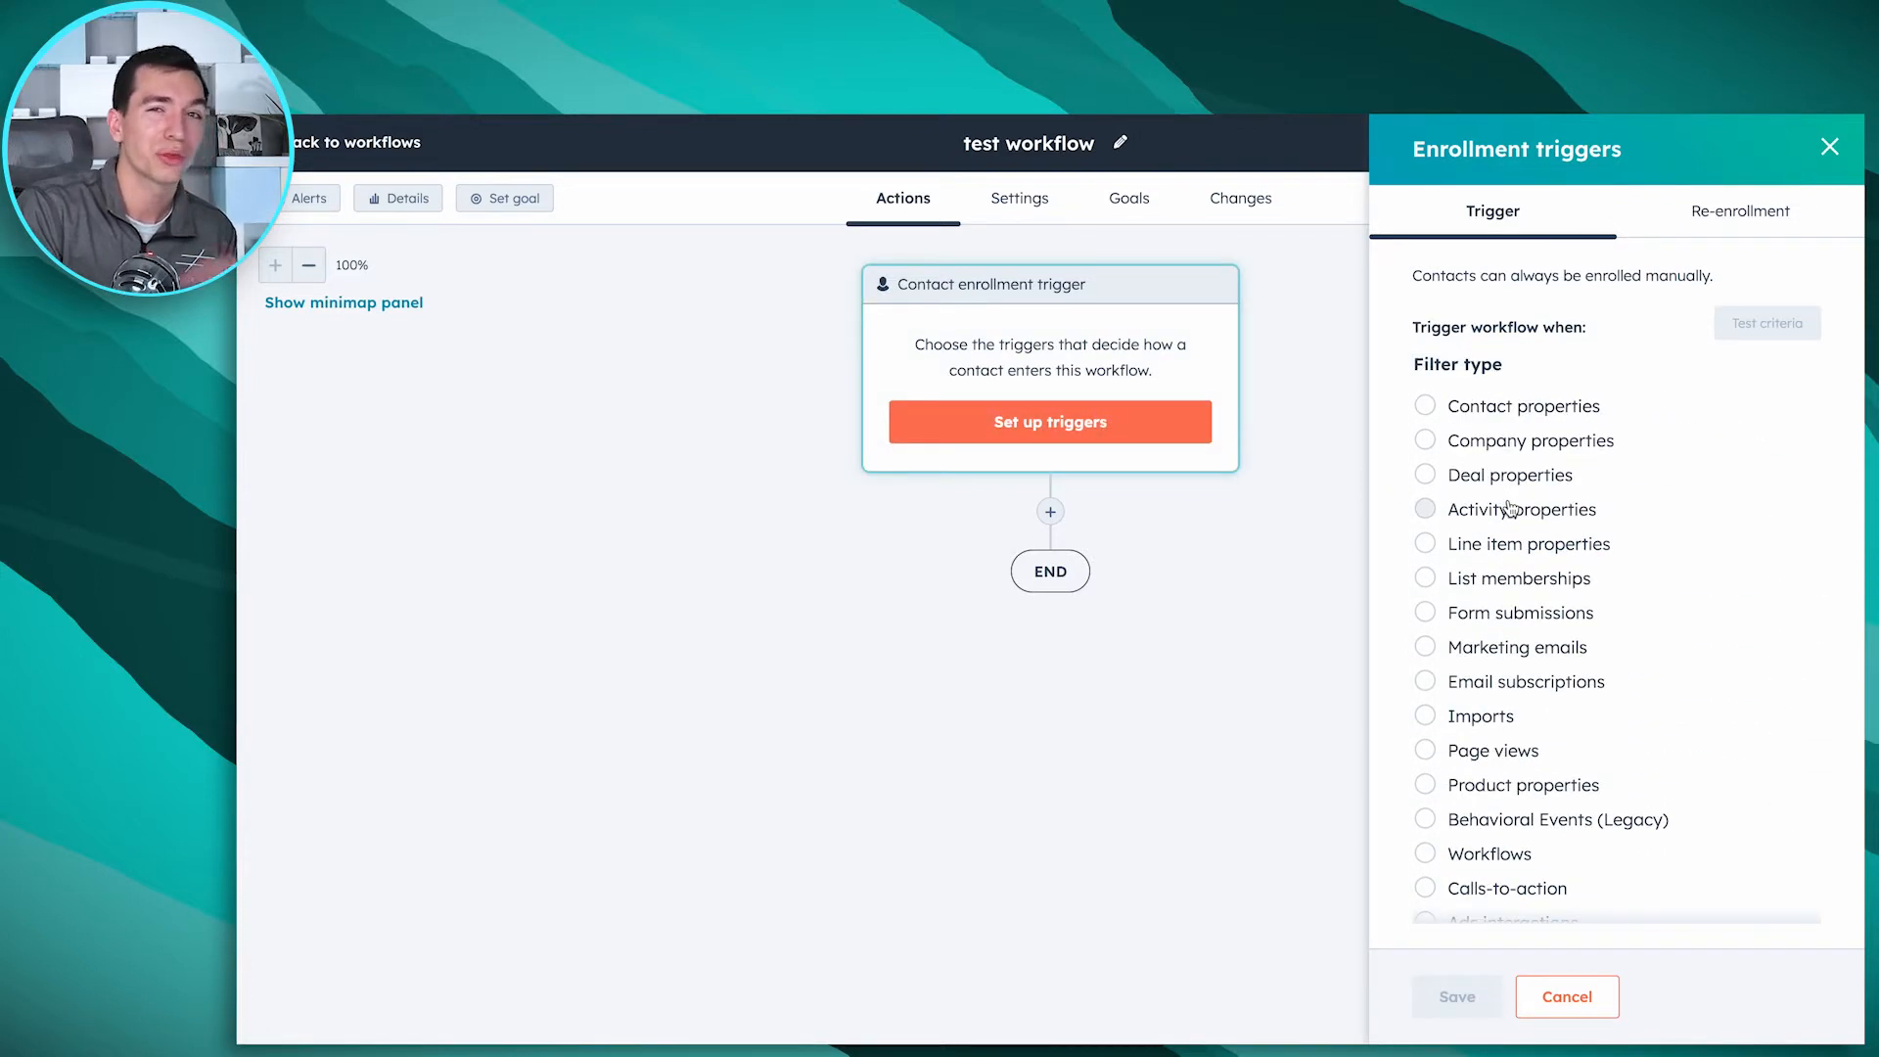
scroll(1508, 507, "down", 3)
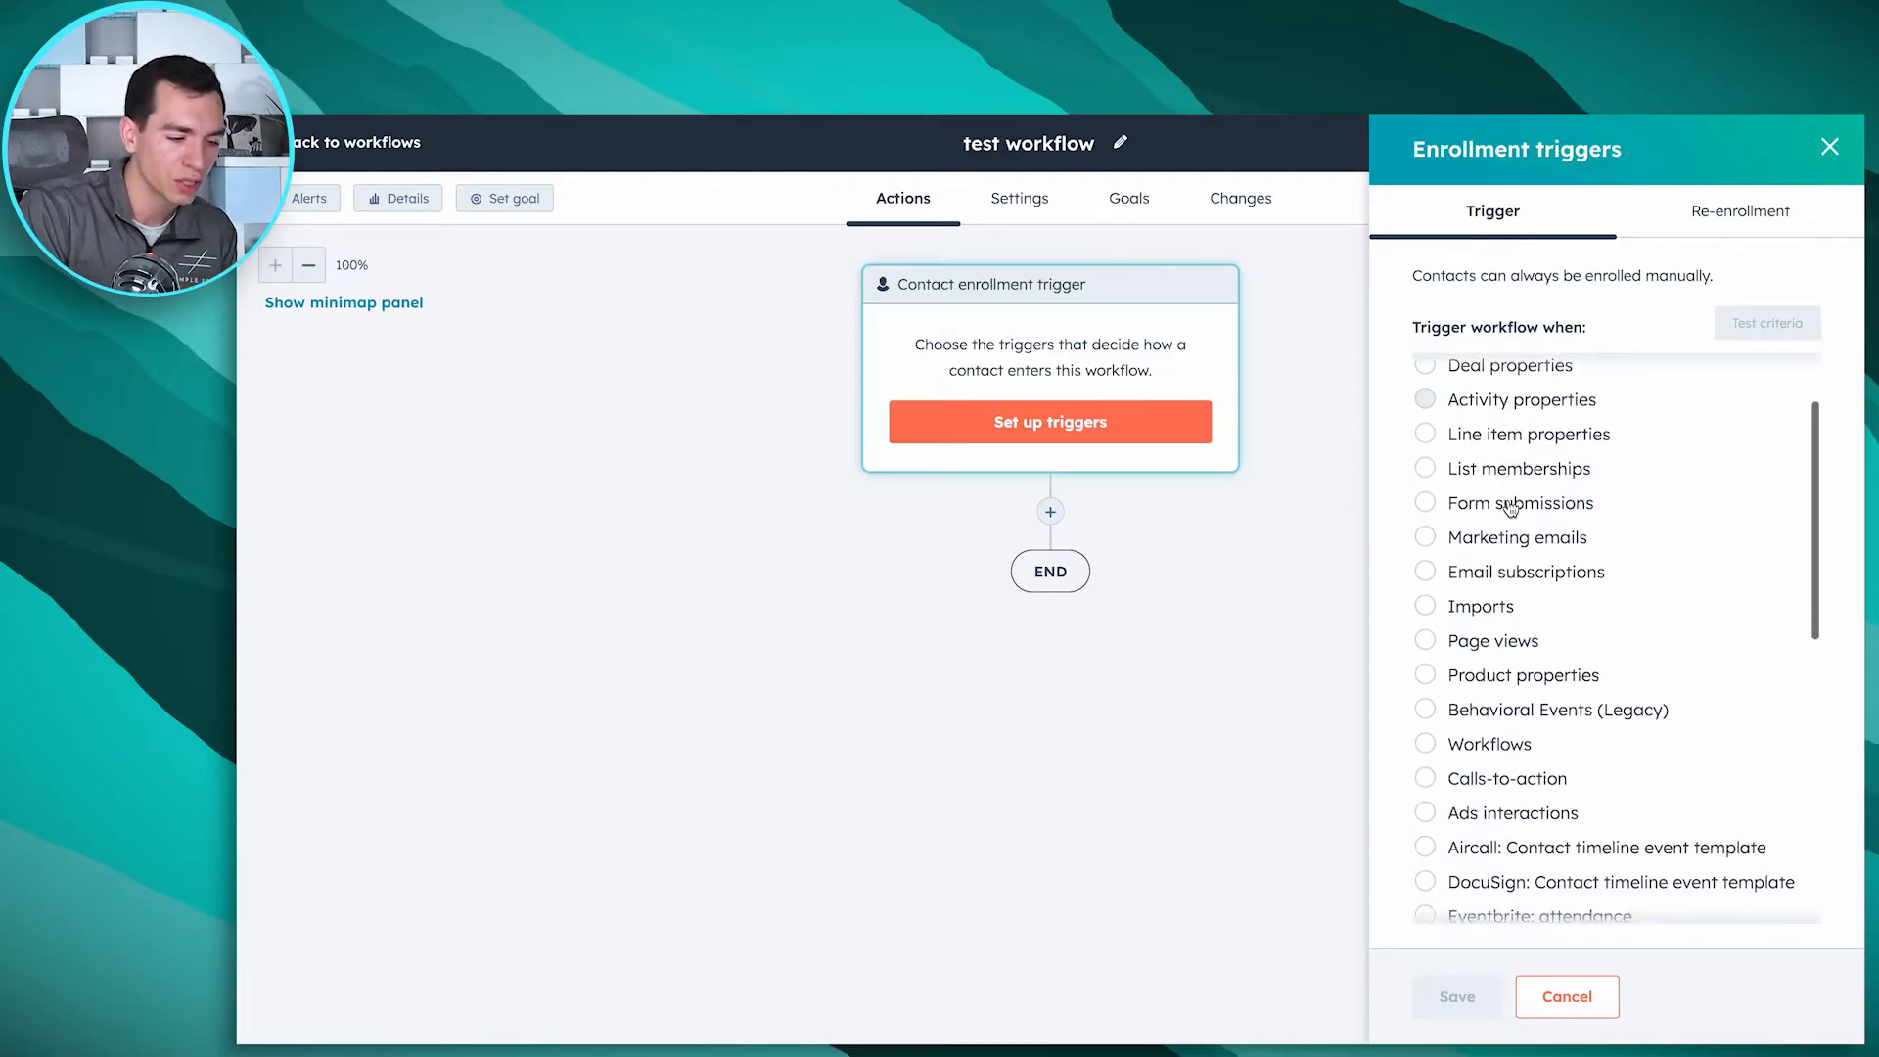
scroll(1508, 508, "up", 3)
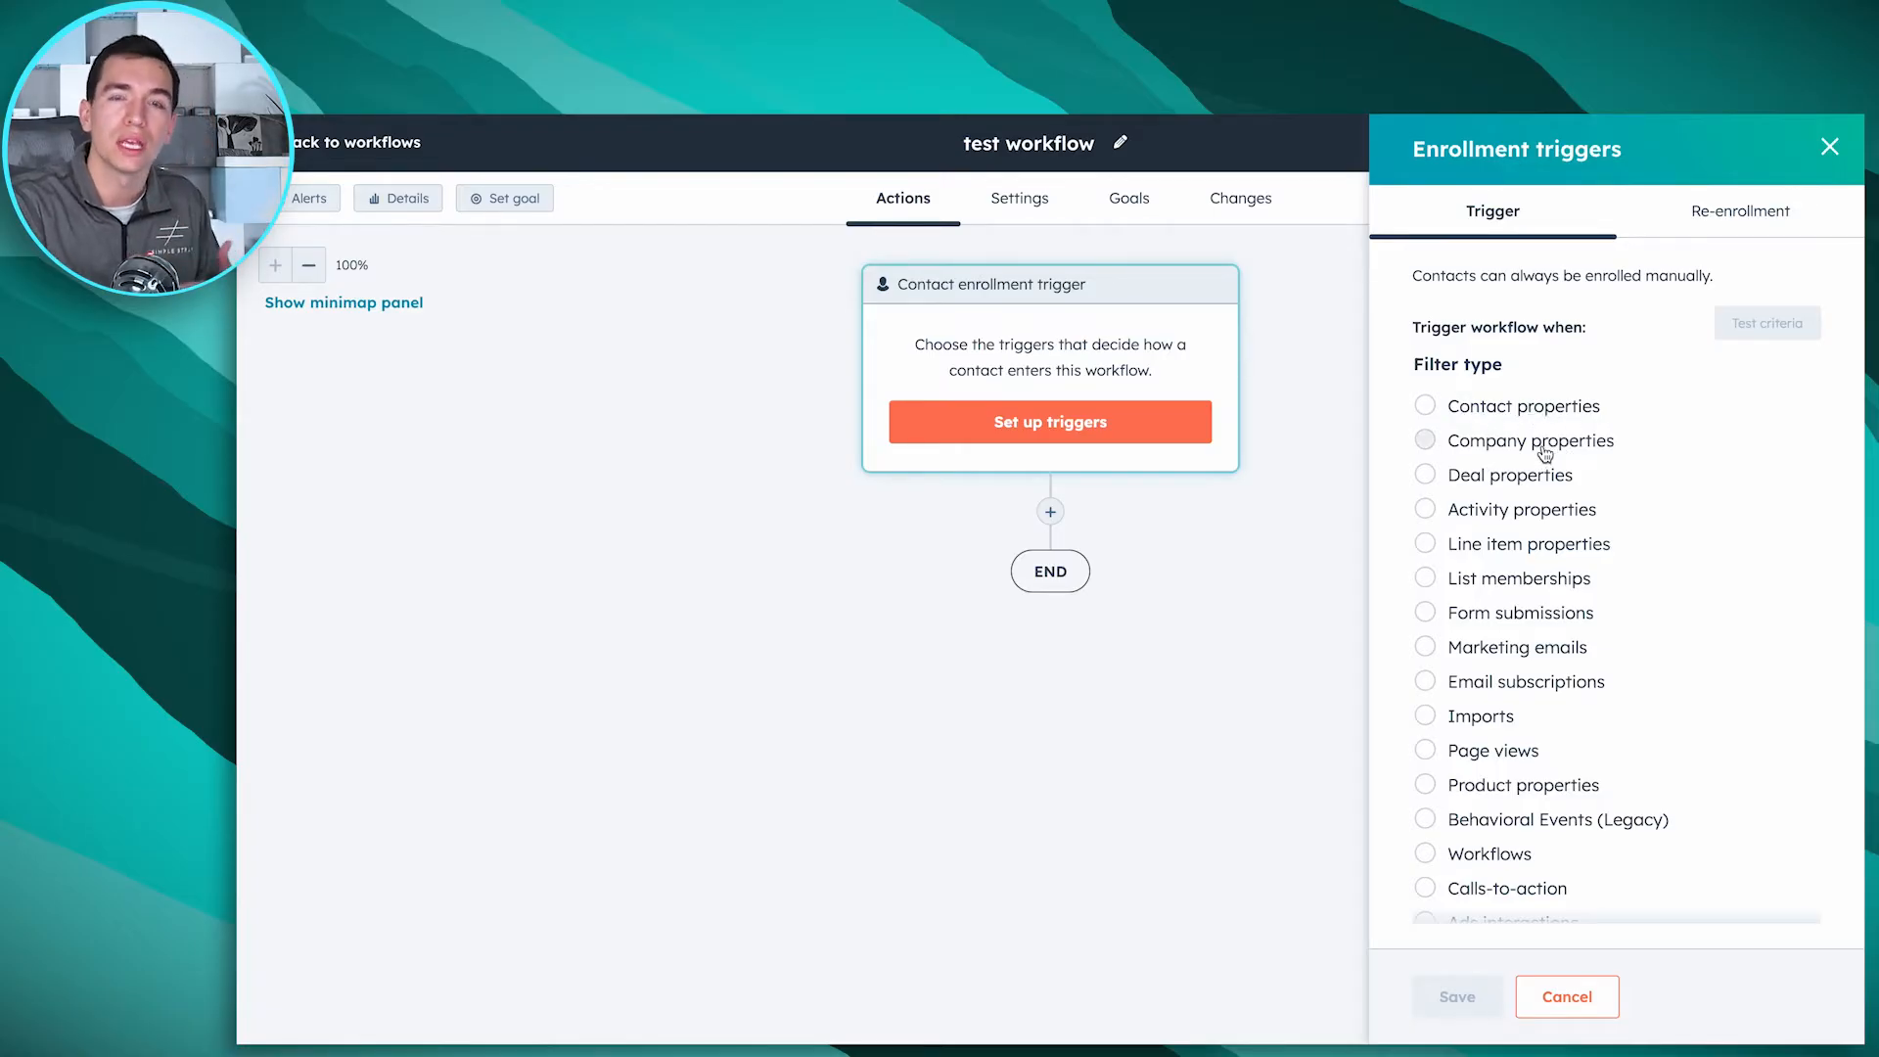
left_click(1529, 613)
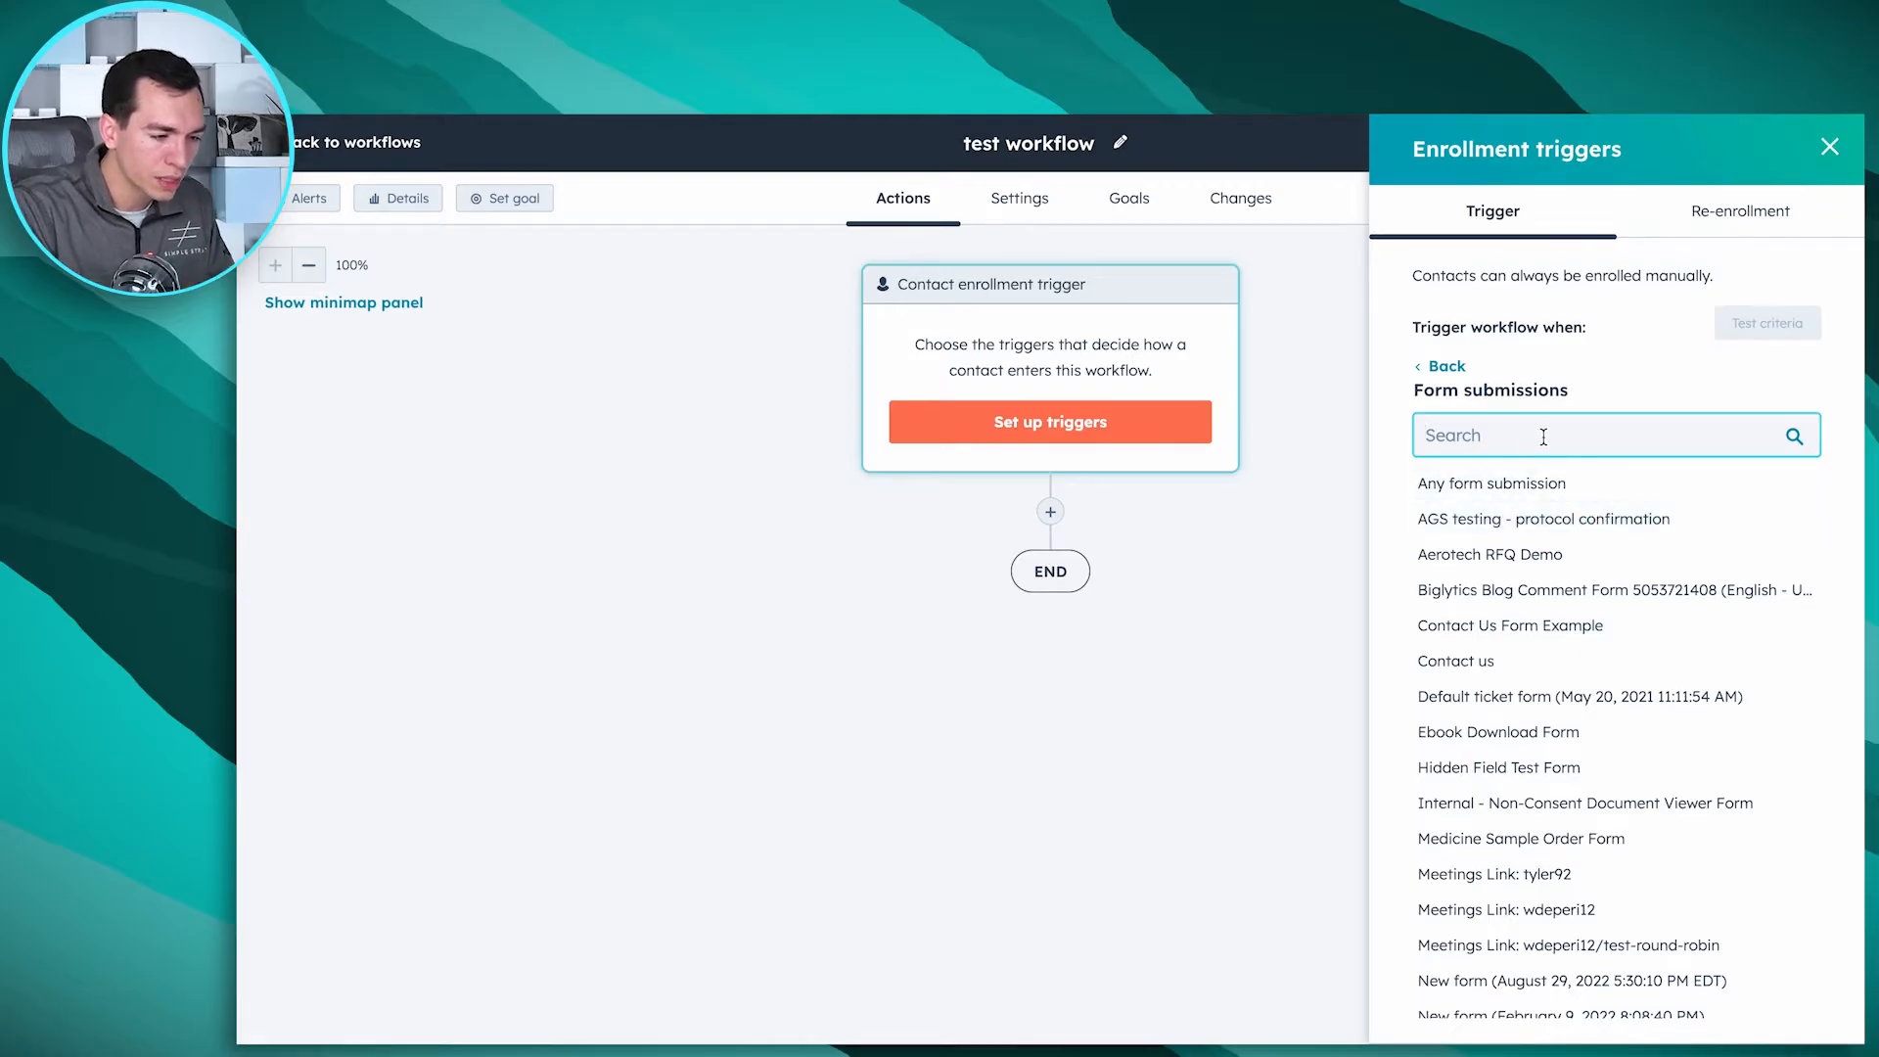
left_click(1531, 484)
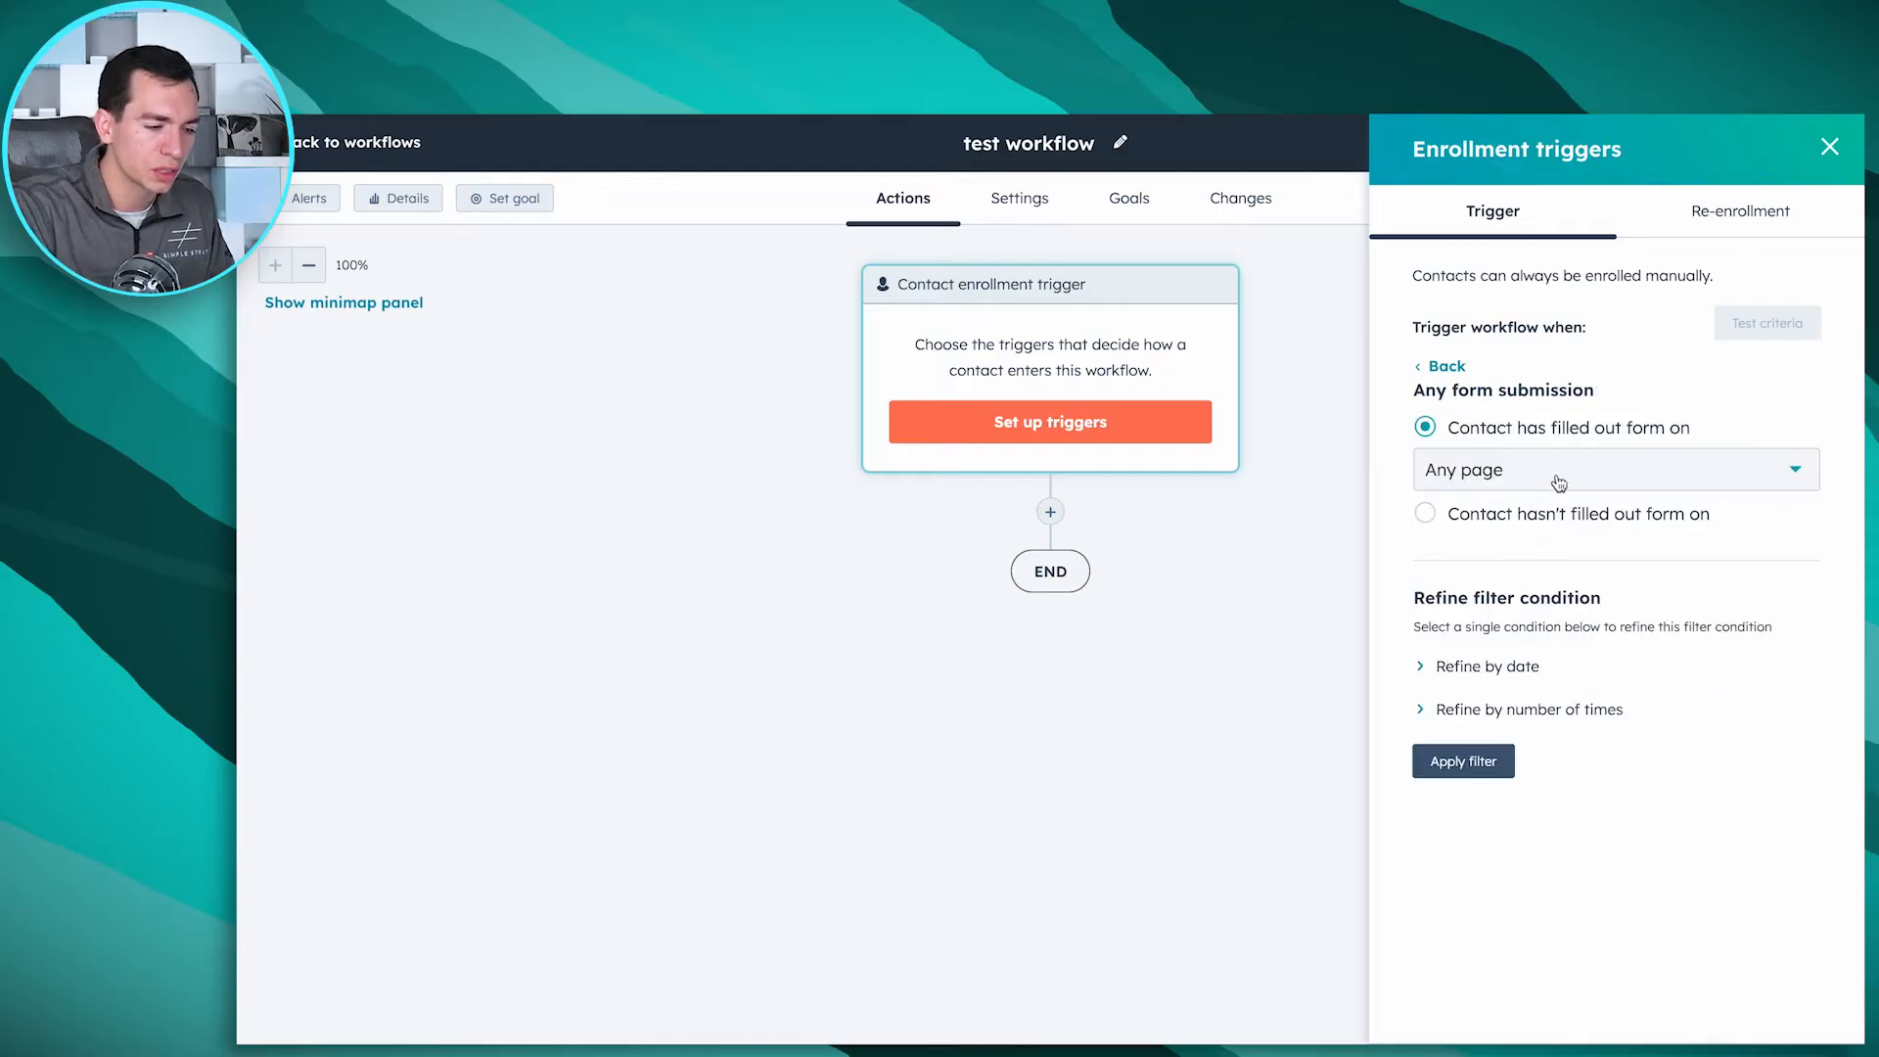
Step: Limit the form submission trigger to the page [Demo] Biglytics Market Analysis Ebook LP, without date refinement, and apply the filter
left_click(1558, 484)
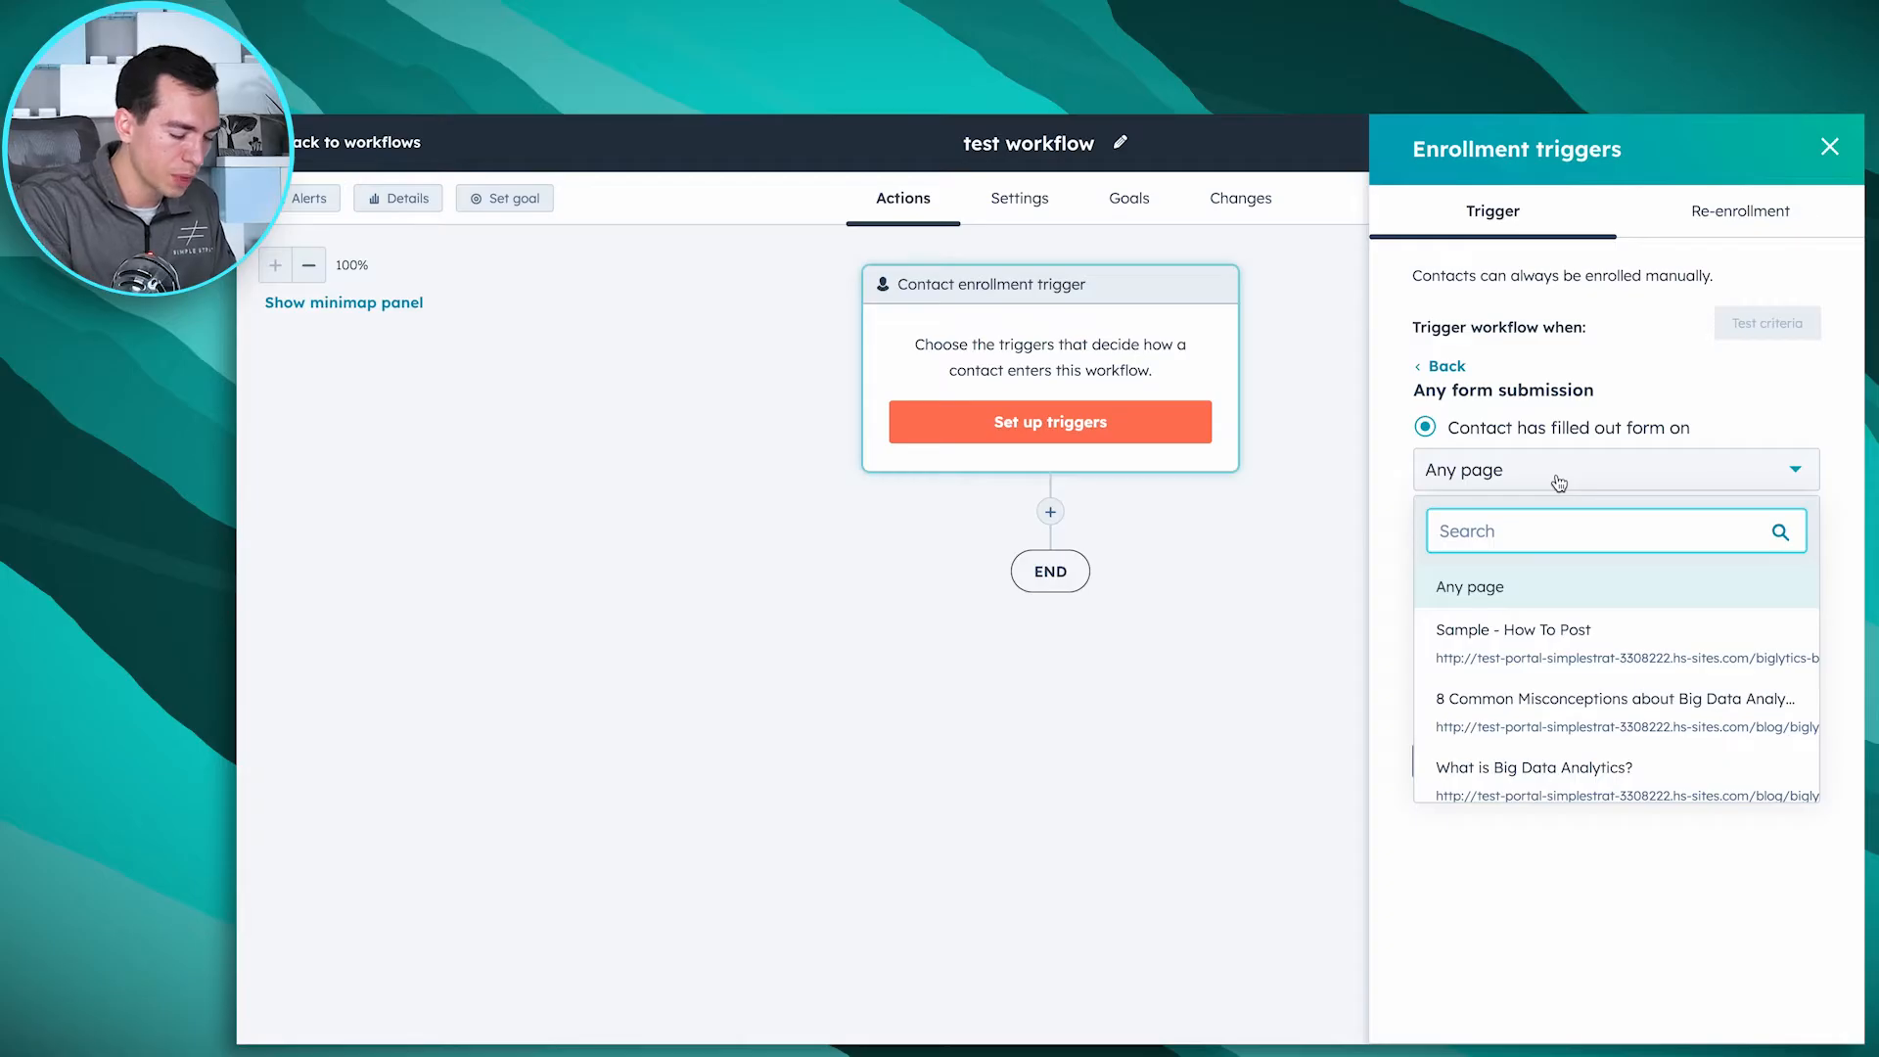
type("lp")
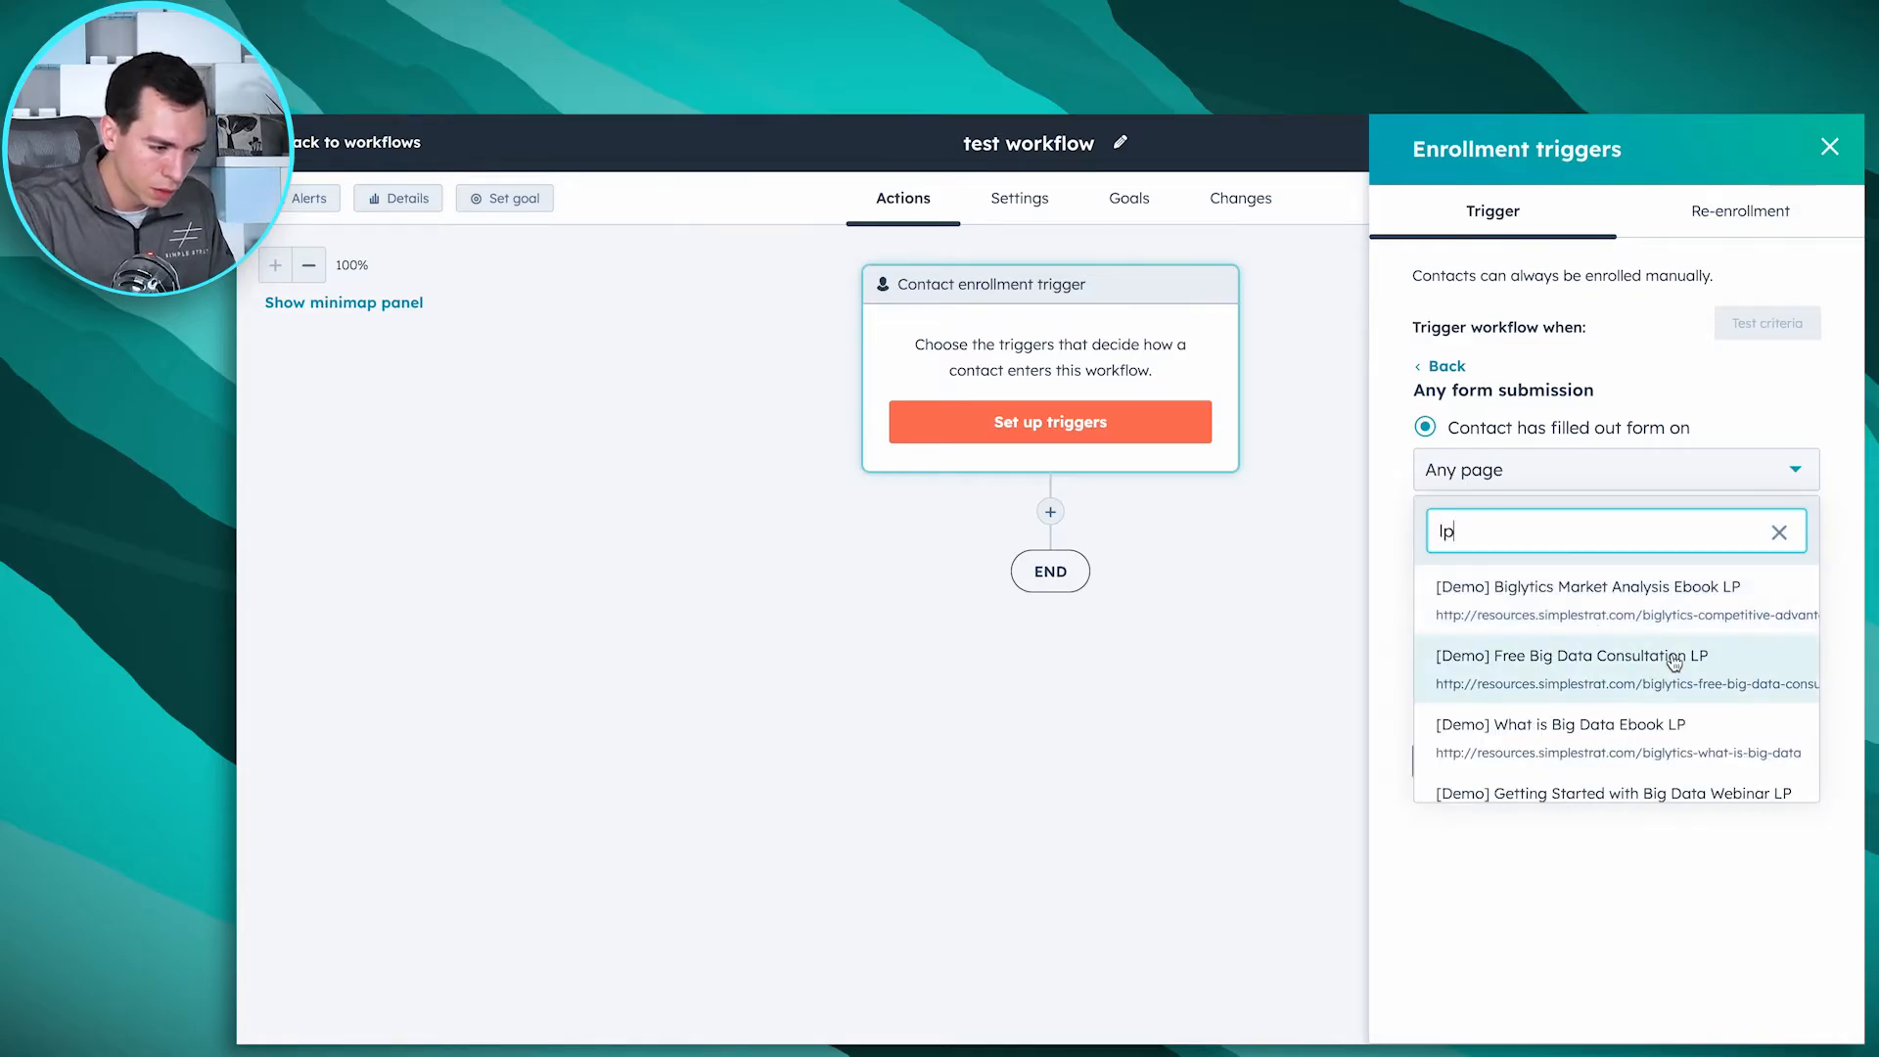
left_click(1605, 603)
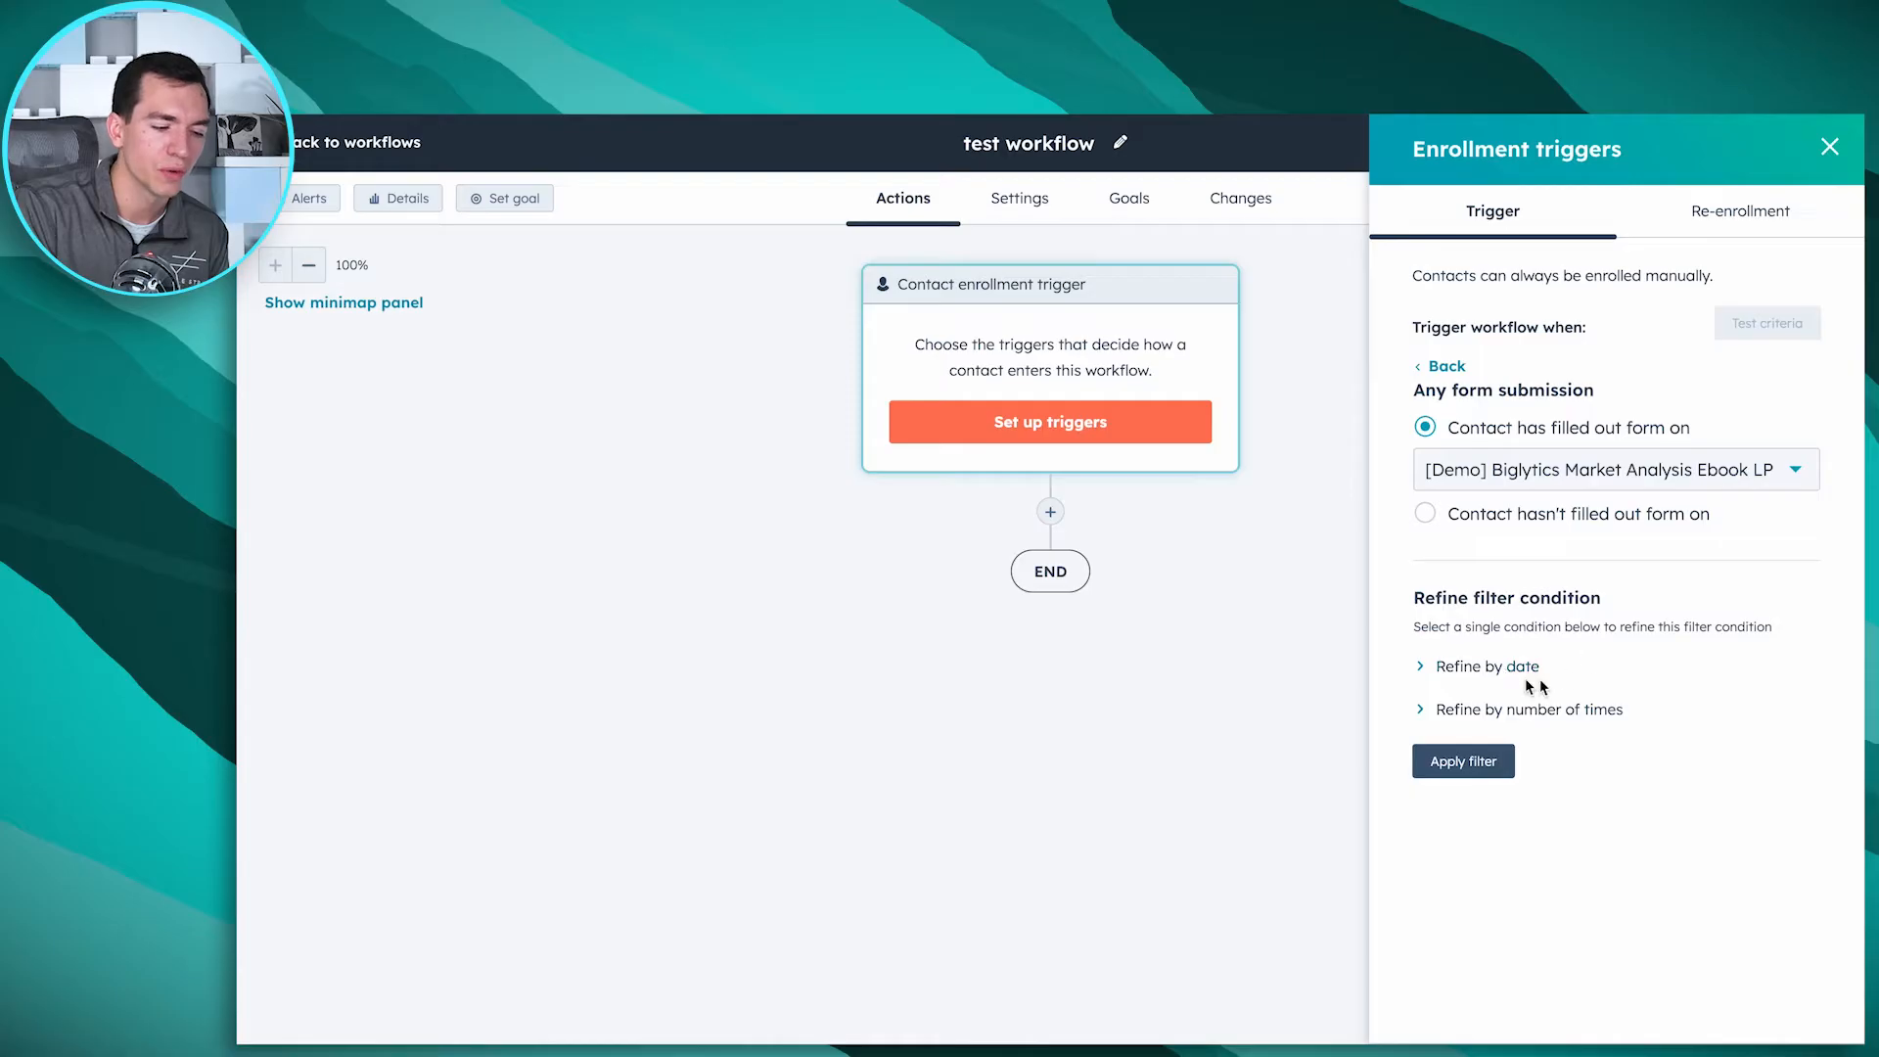
left_click(1420, 669)
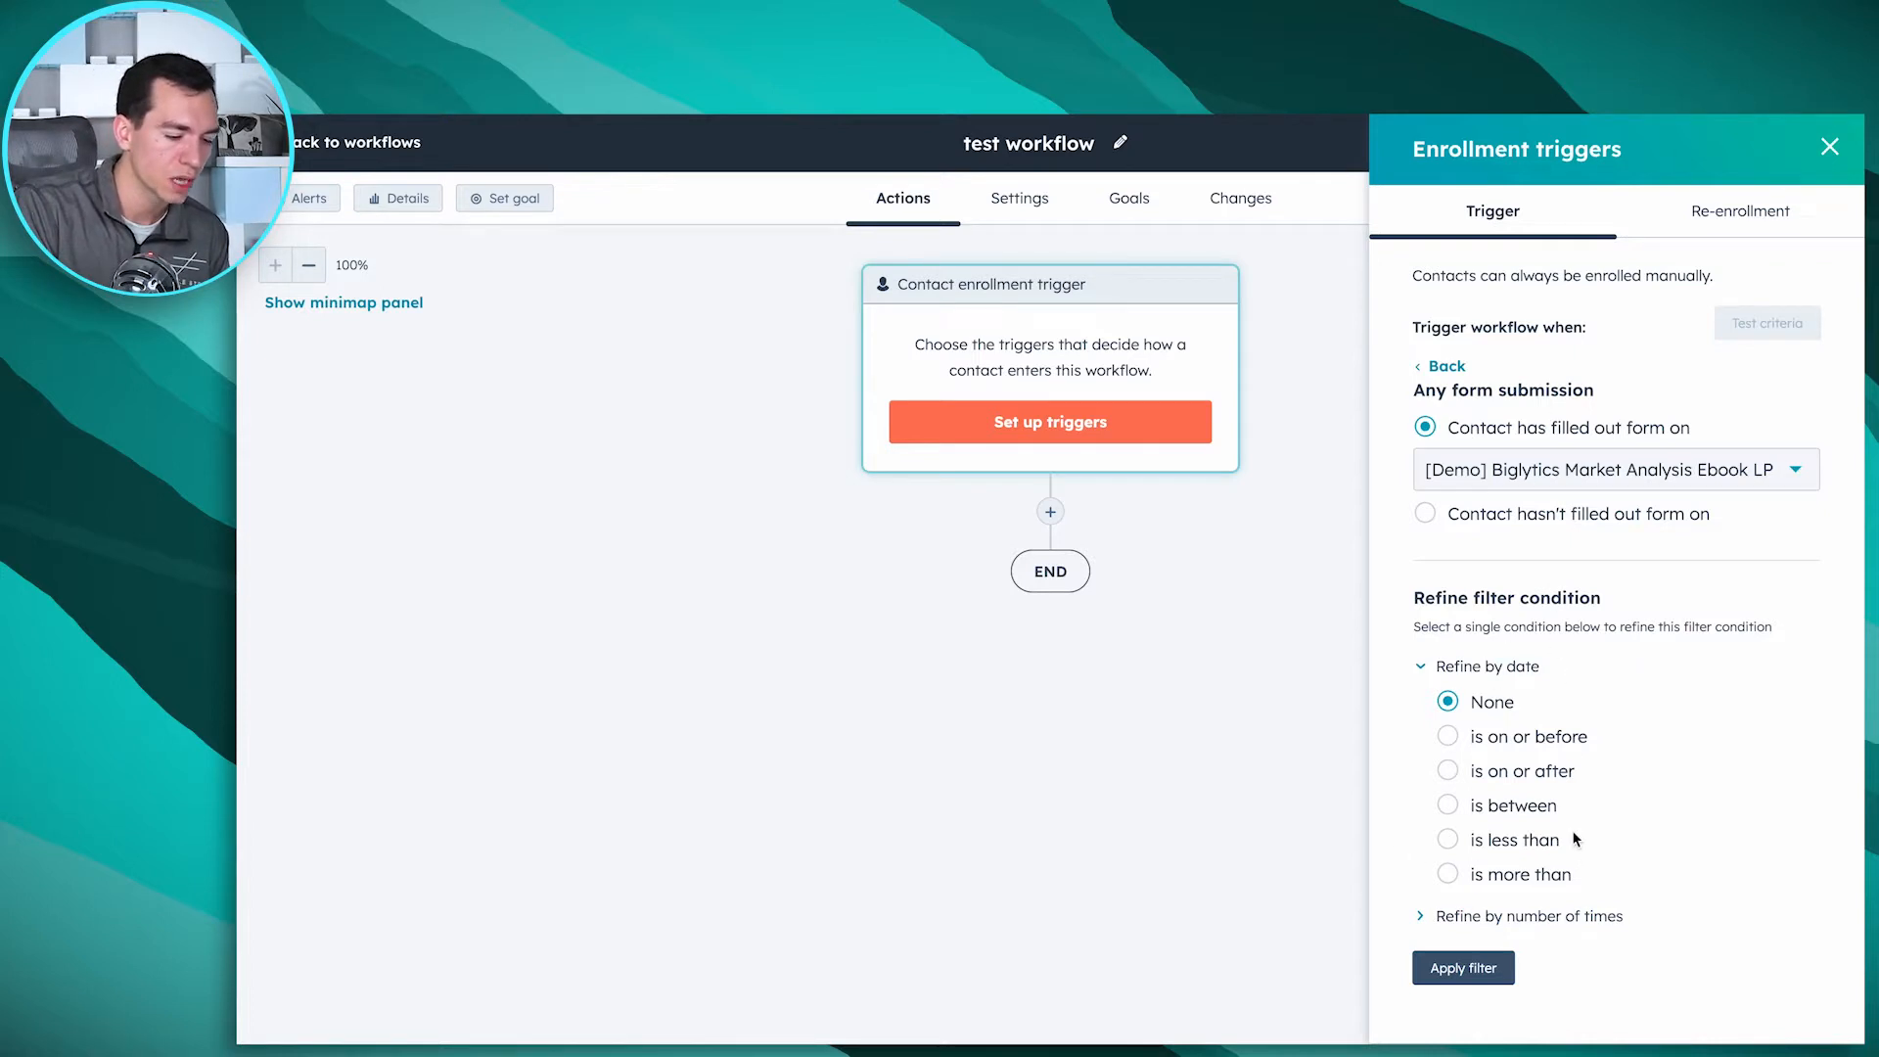
left_click(1476, 969)
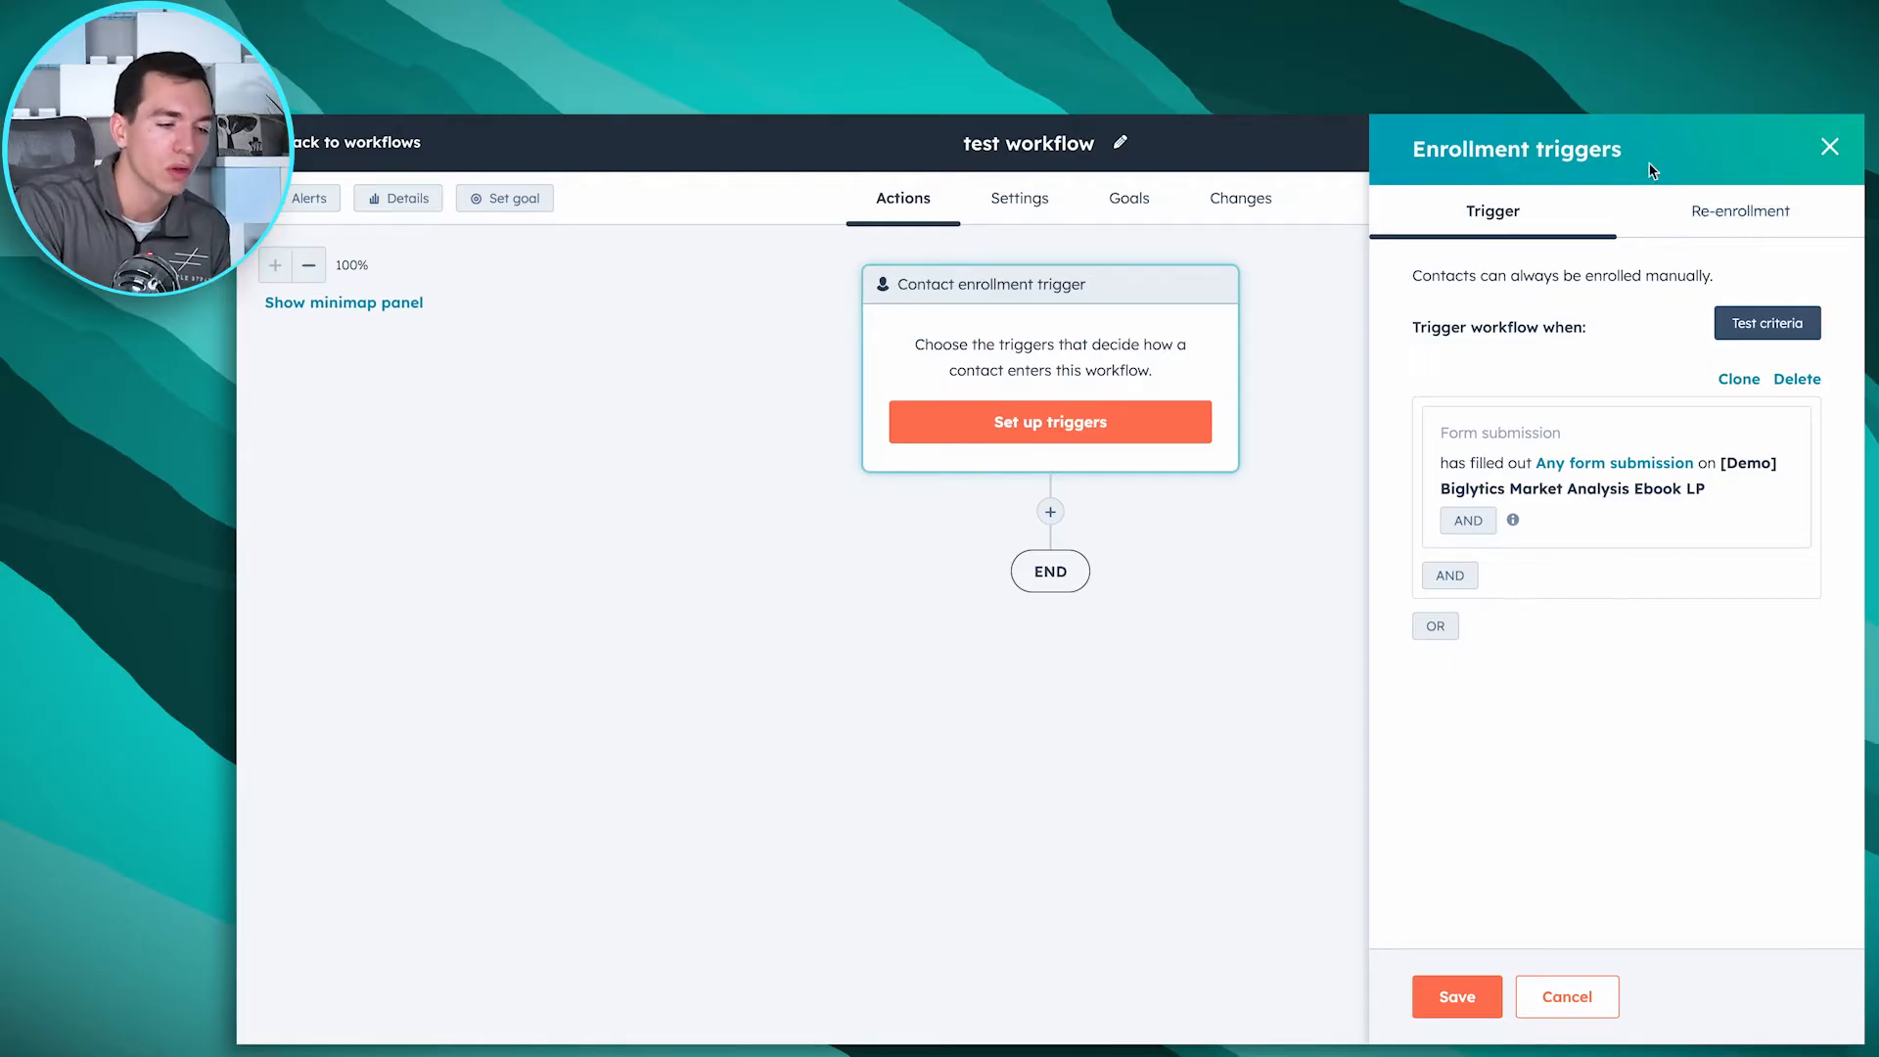
Step: Try allowing contacts who meet the trigger criteria to re-enroll, and switch that option off again
left_click(1730, 223)
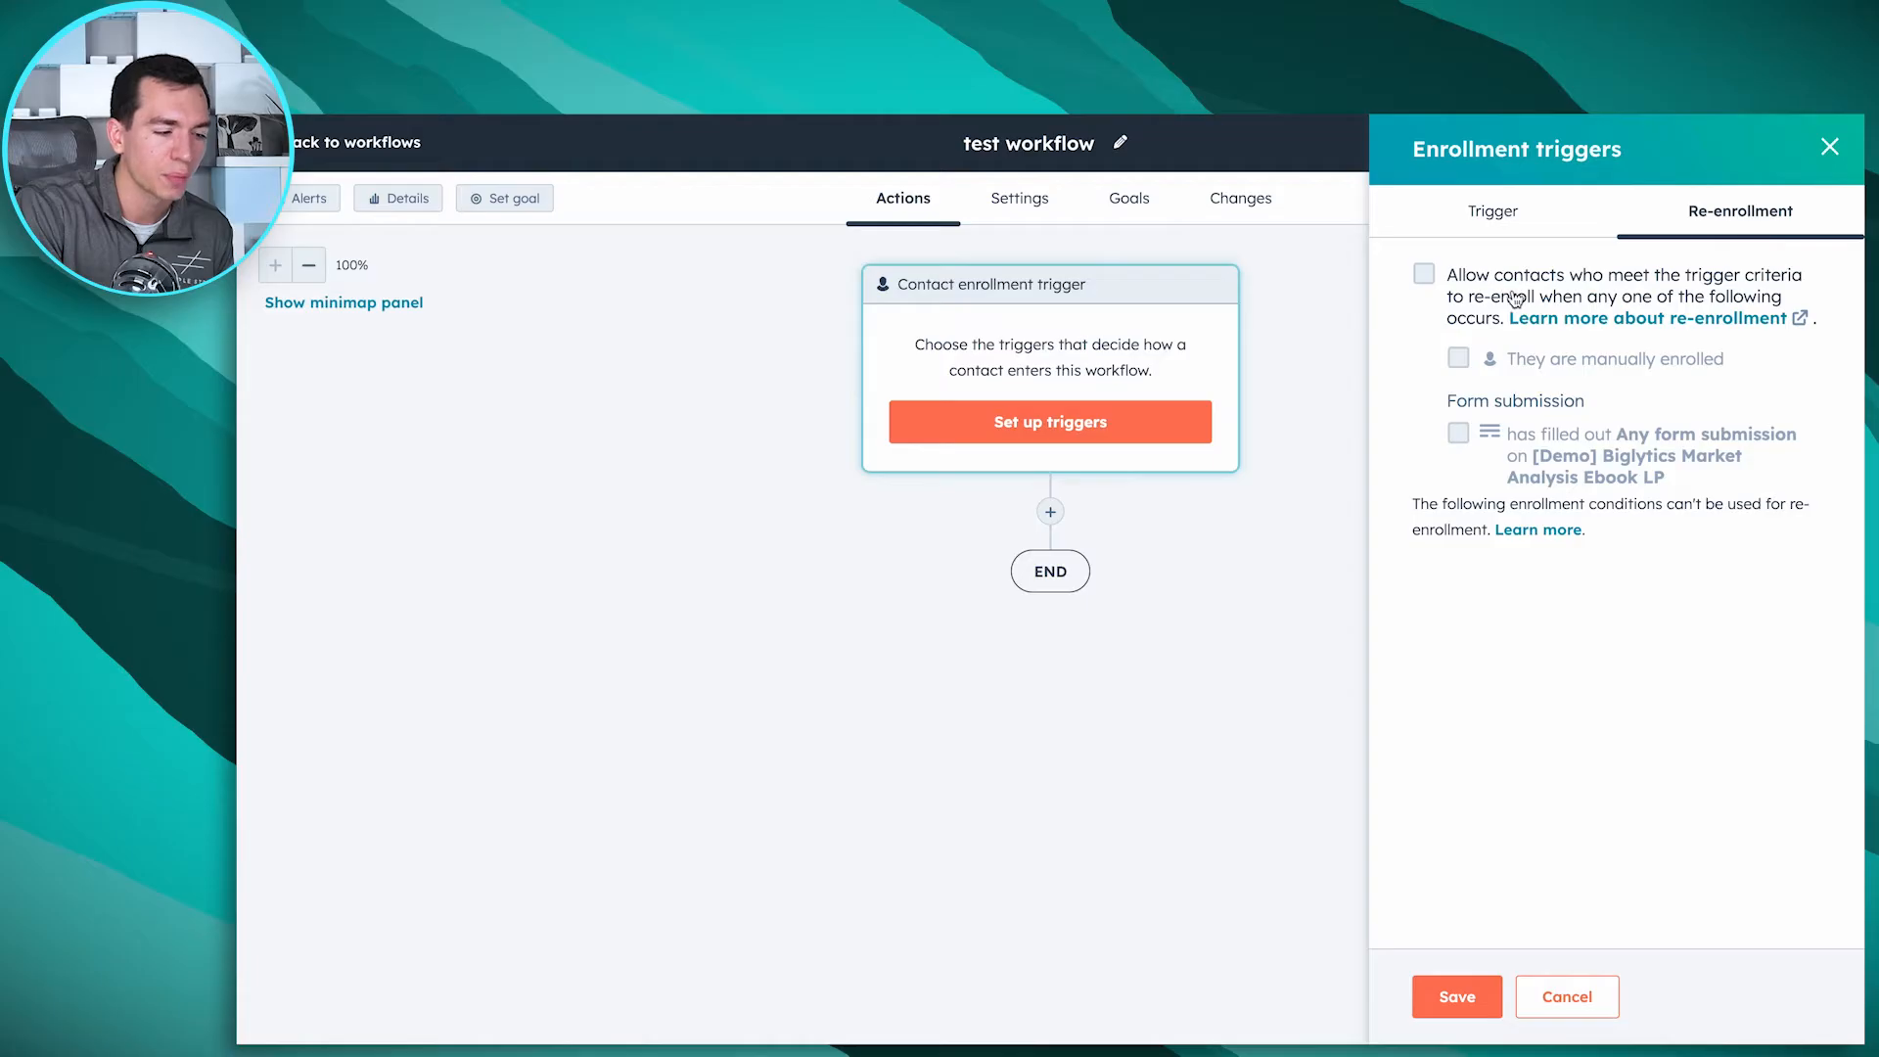
left_click(1424, 277)
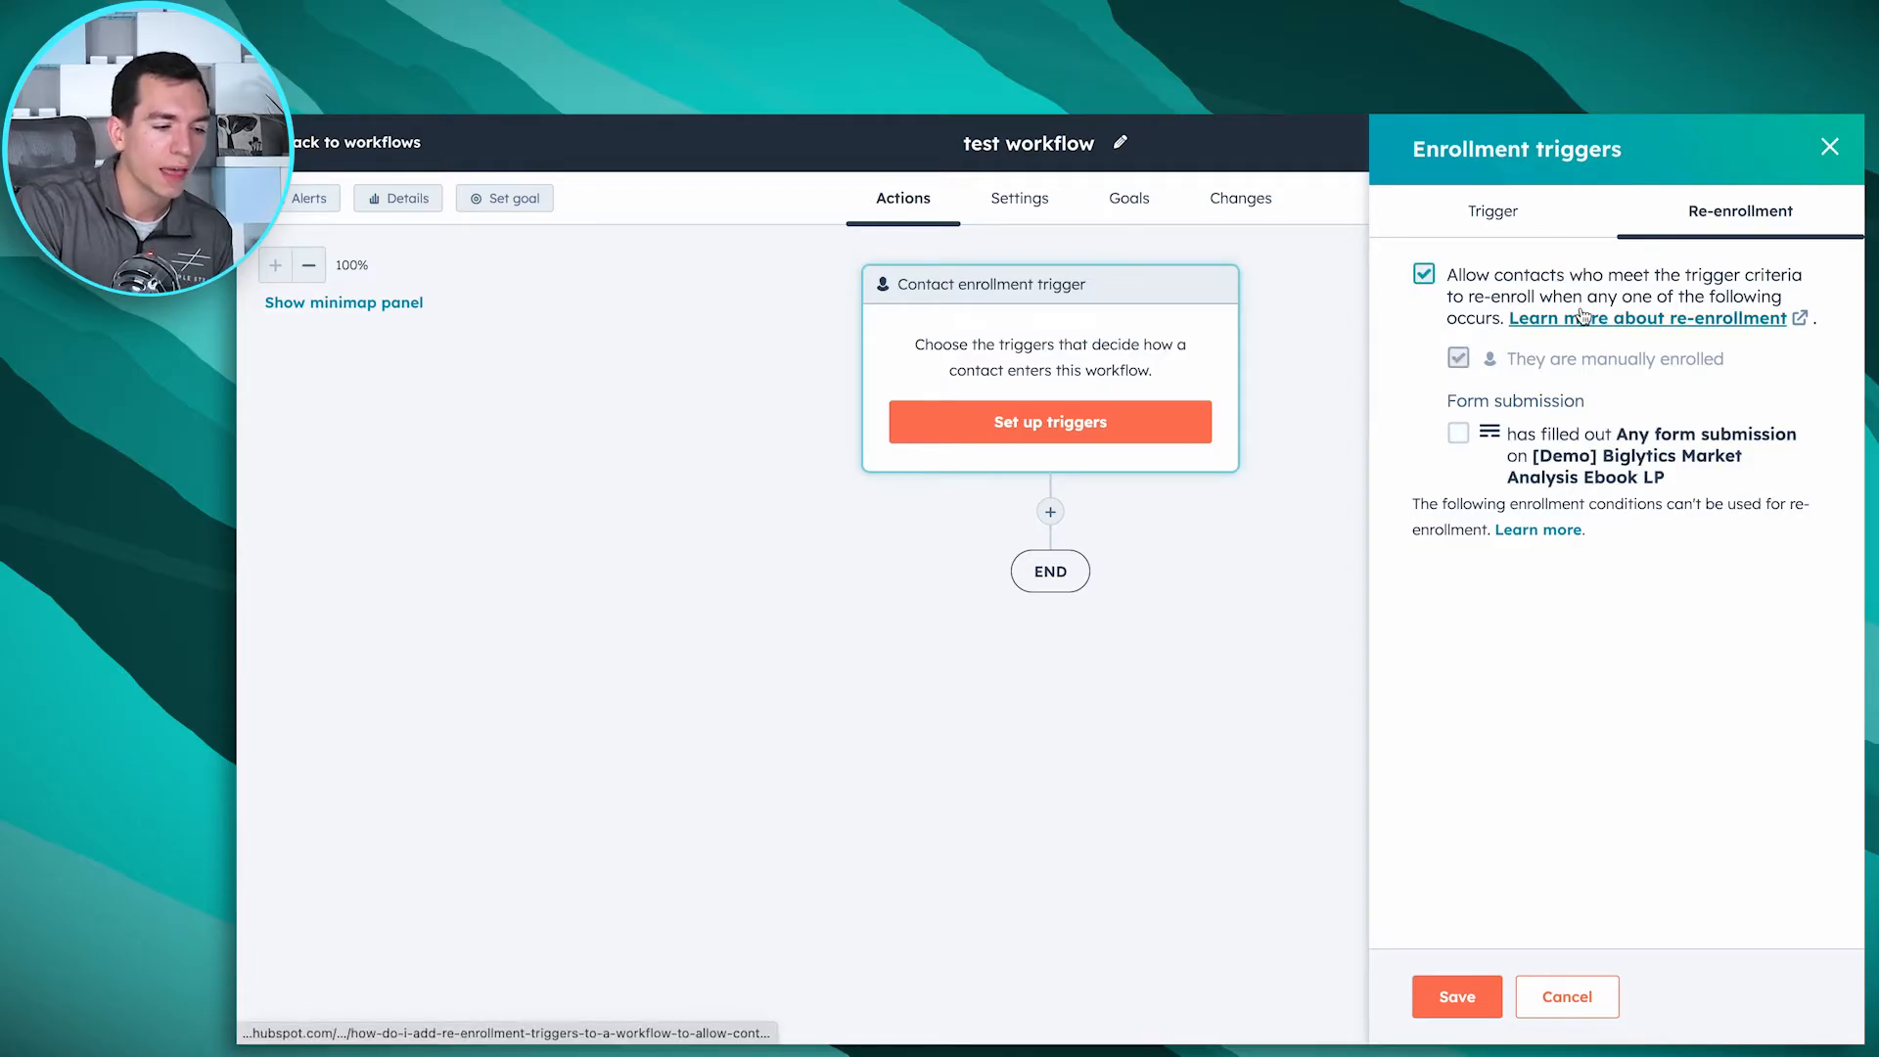
mouse_move(1581, 366)
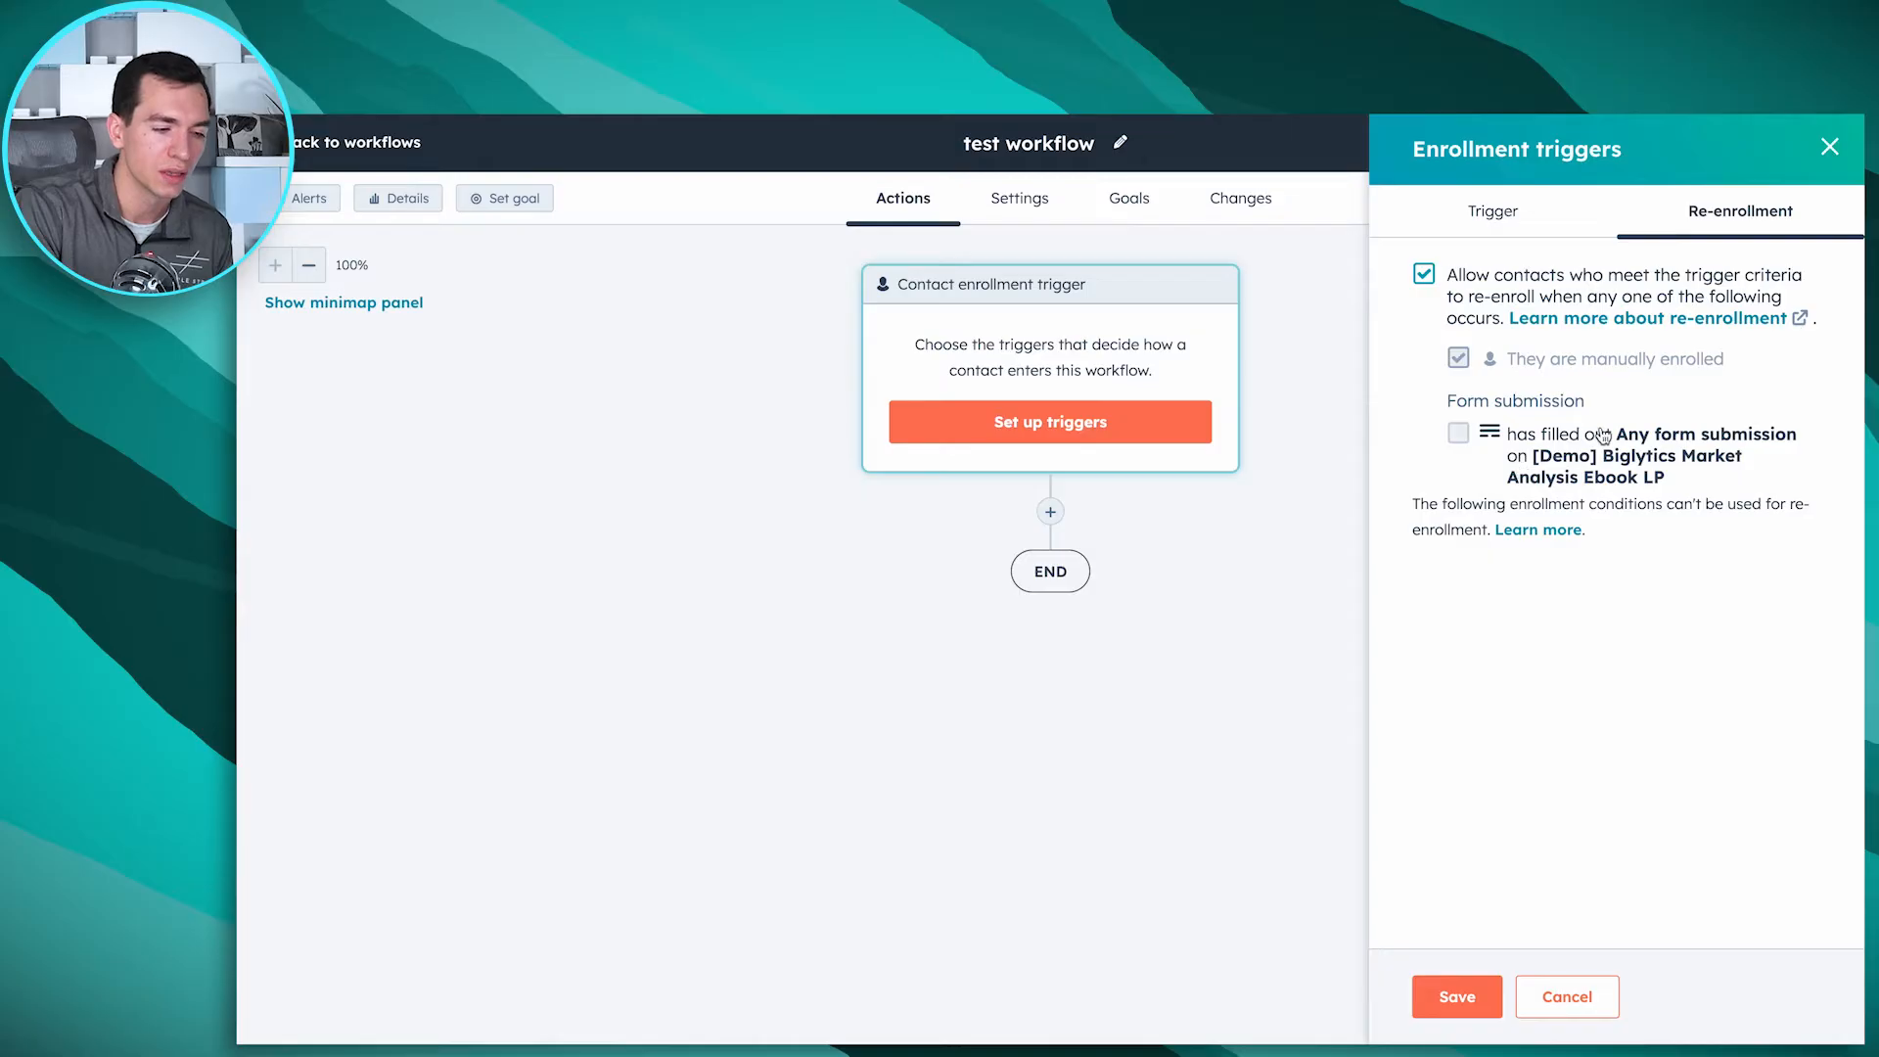
left_click(1426, 282)
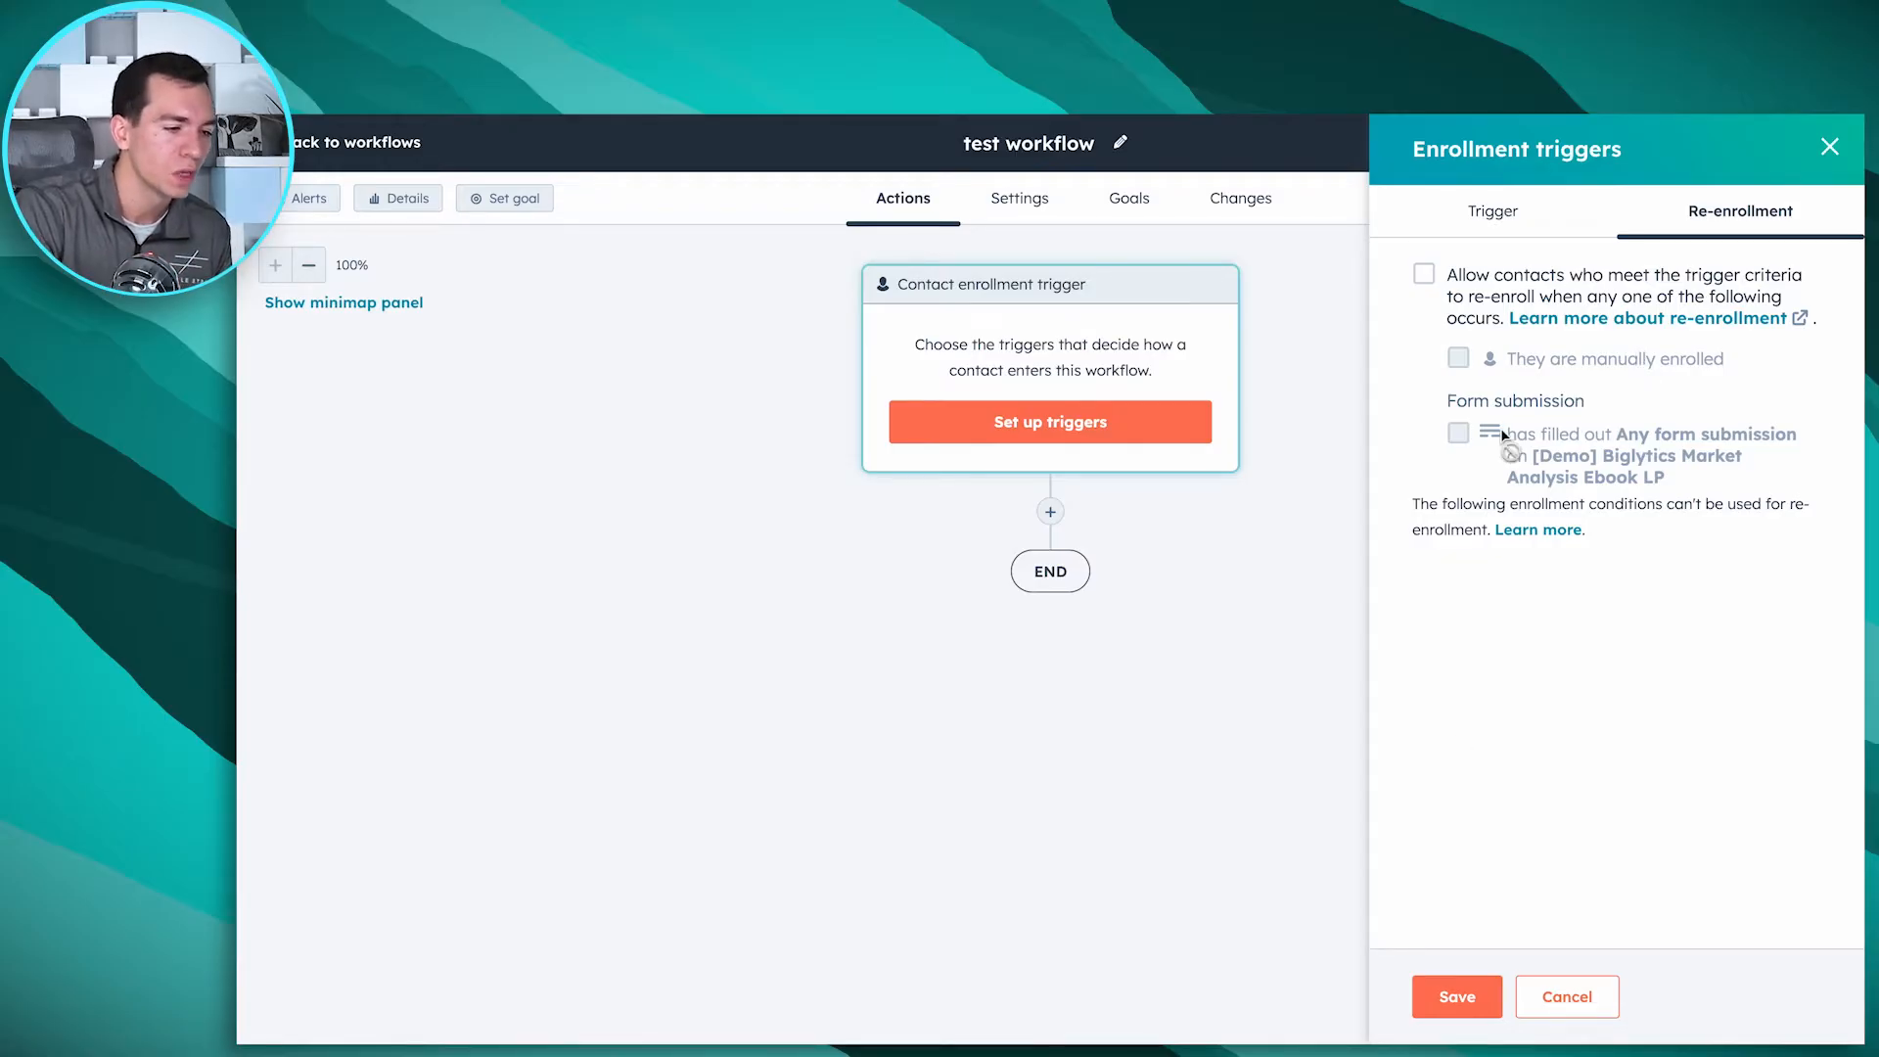
Step: Return to the trigger criteria and save the workflow's enrollment triggers
left_click(1512, 215)
left_click(1464, 994)
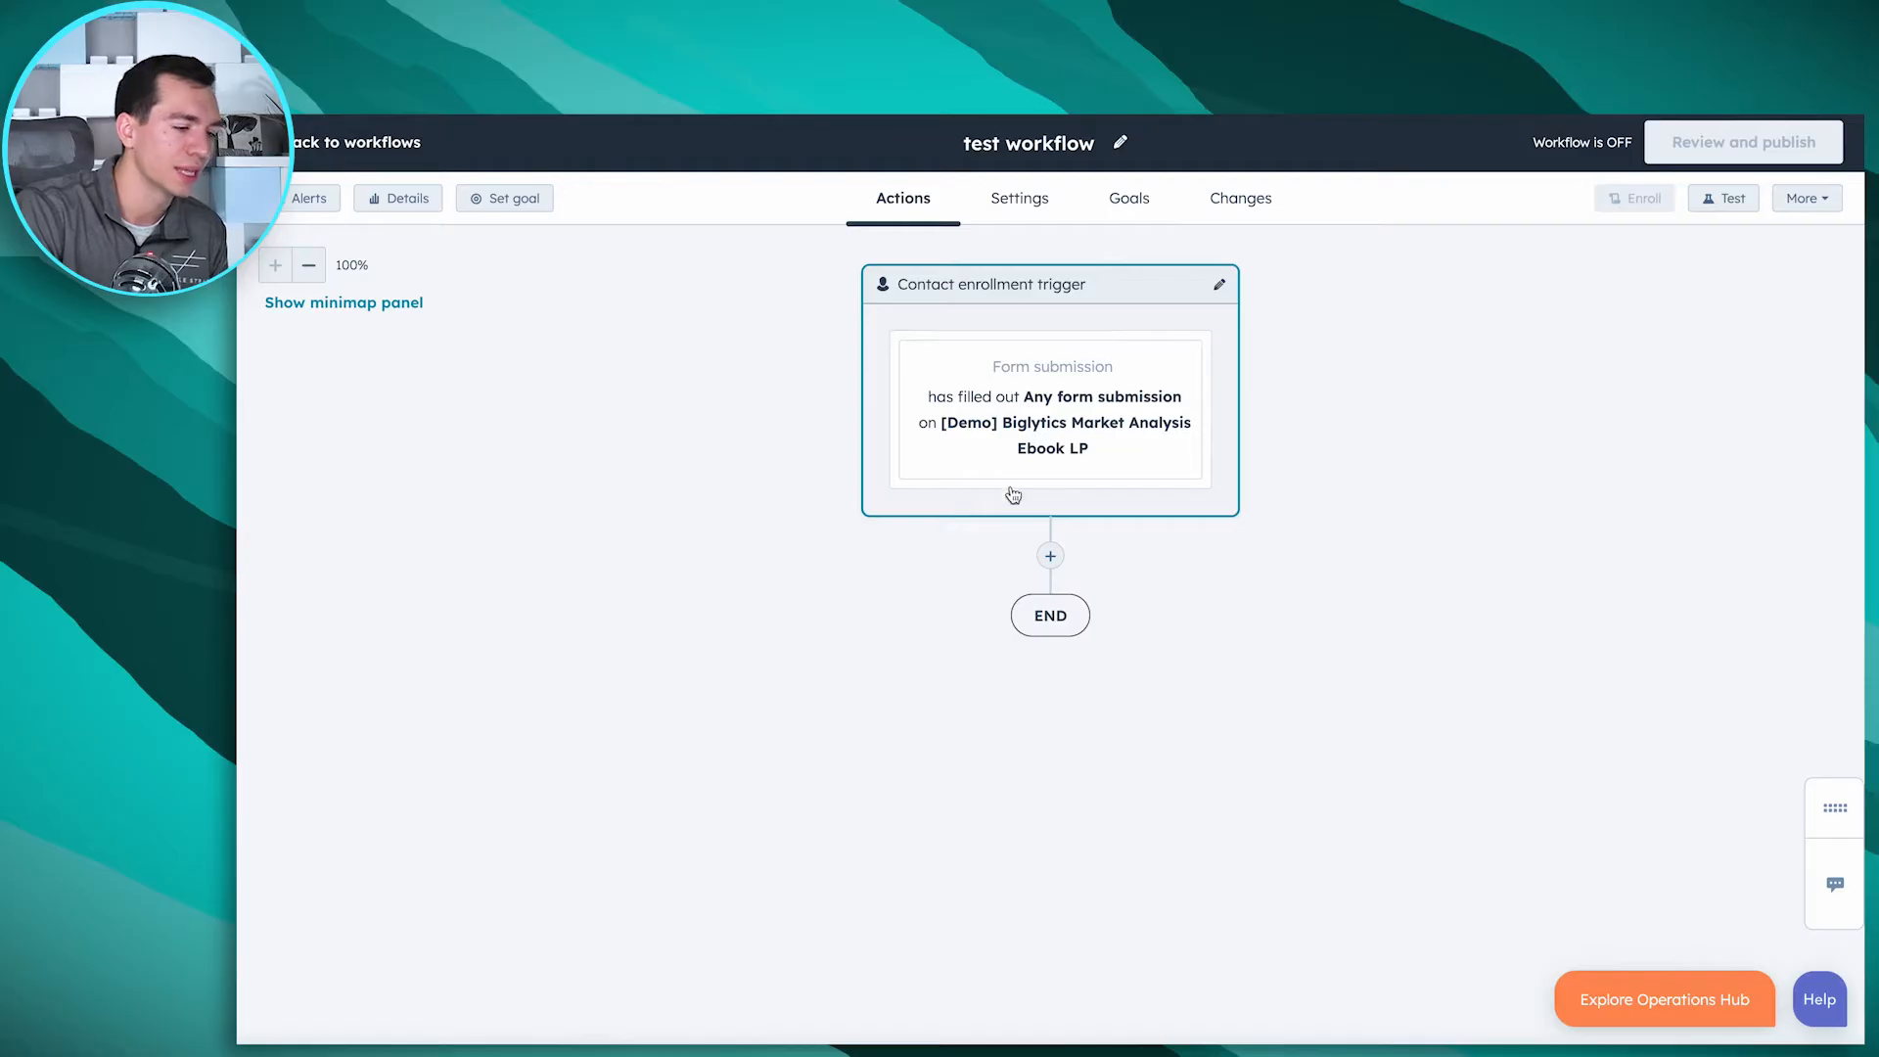
Step: Start a new action after the enrollment trigger and examine the available delay, workflow, branch and internal communication actions
left_click(1051, 557)
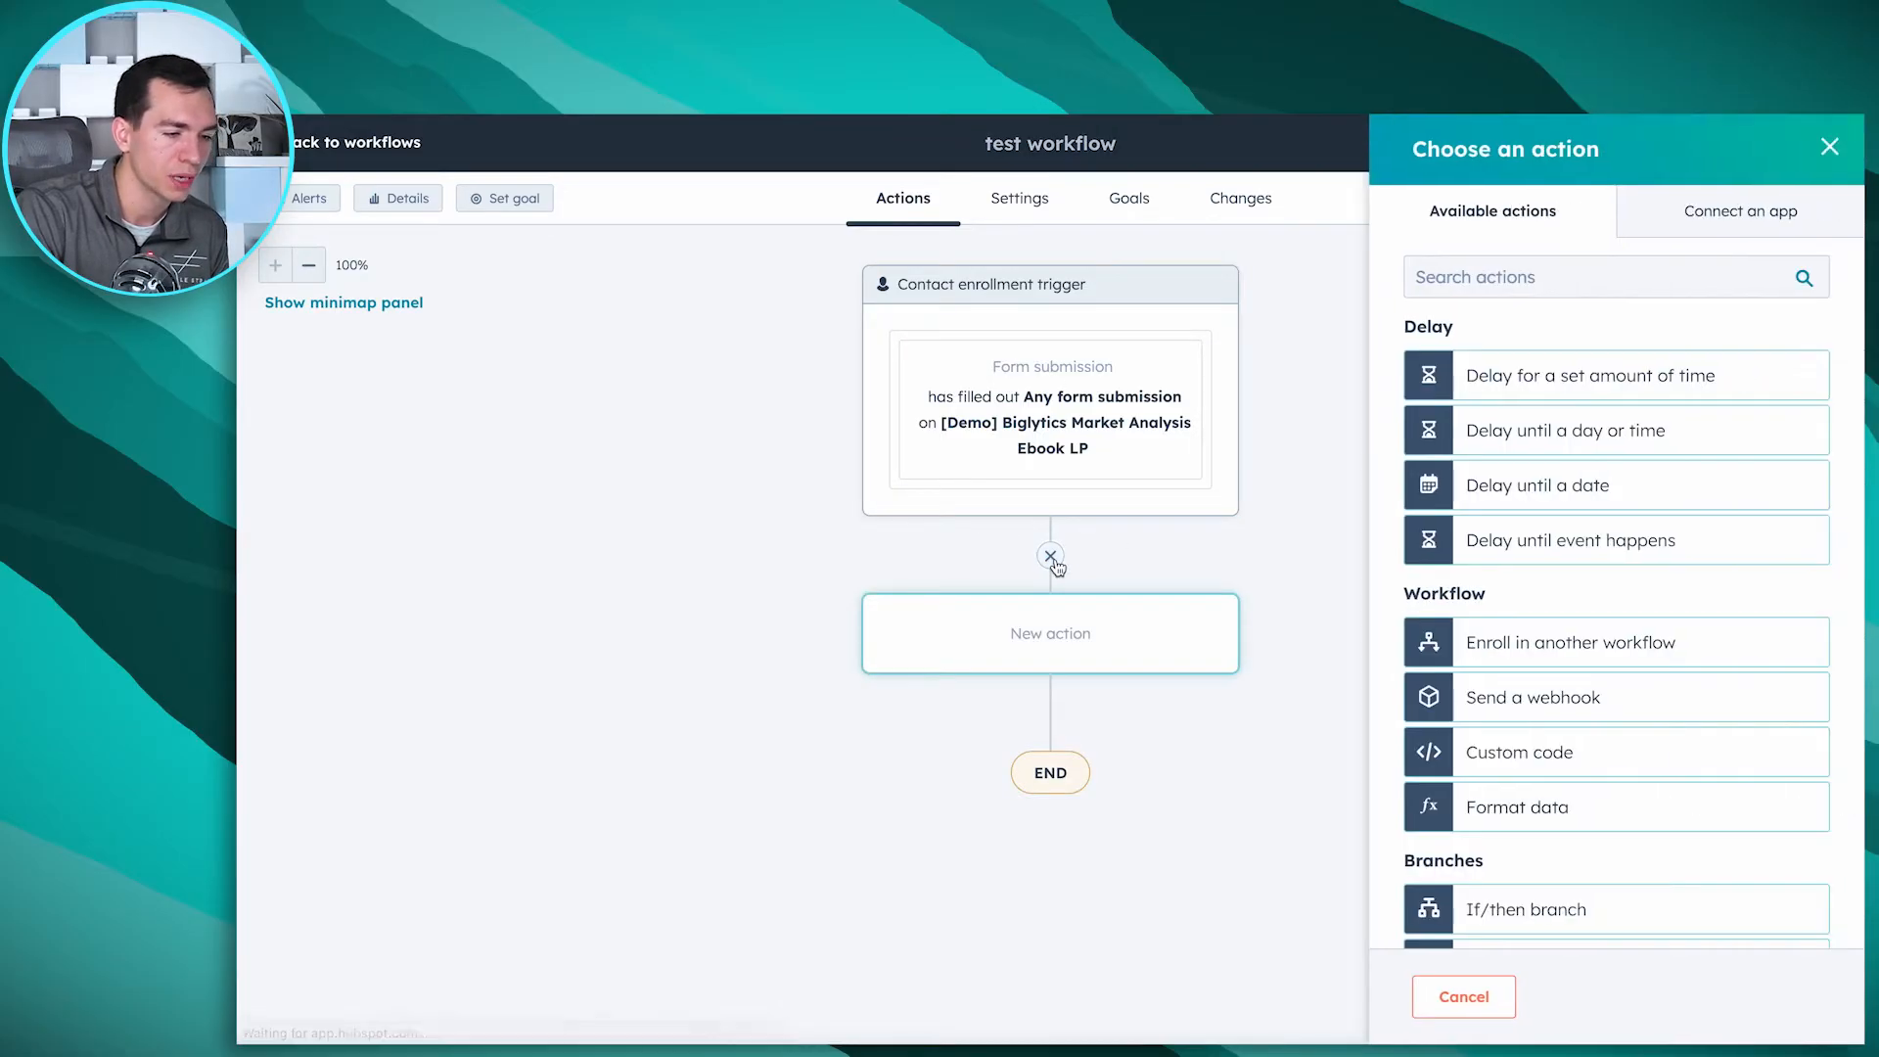
scroll(1594, 573, "down", 9)
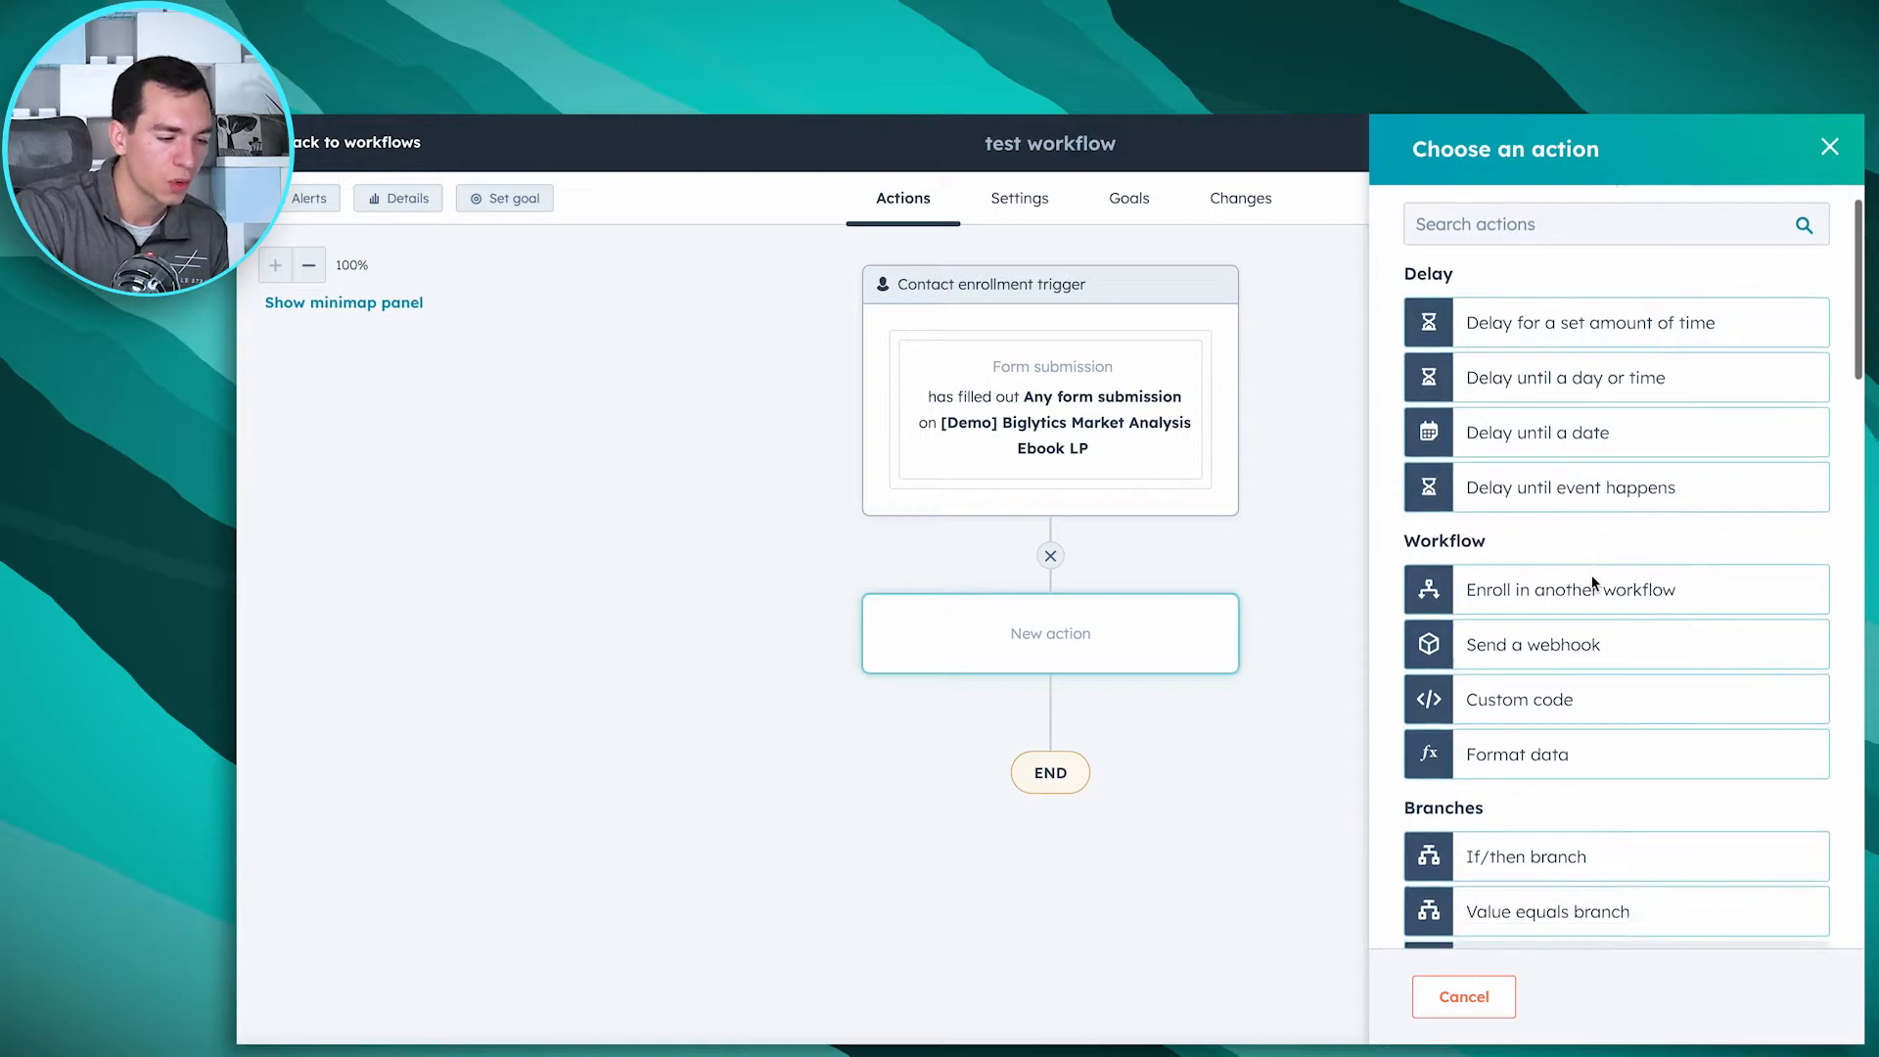
scroll(1593, 568, "down", 10)
scroll(1593, 567, "up", 12)
scroll(1592, 561, "up", 6)
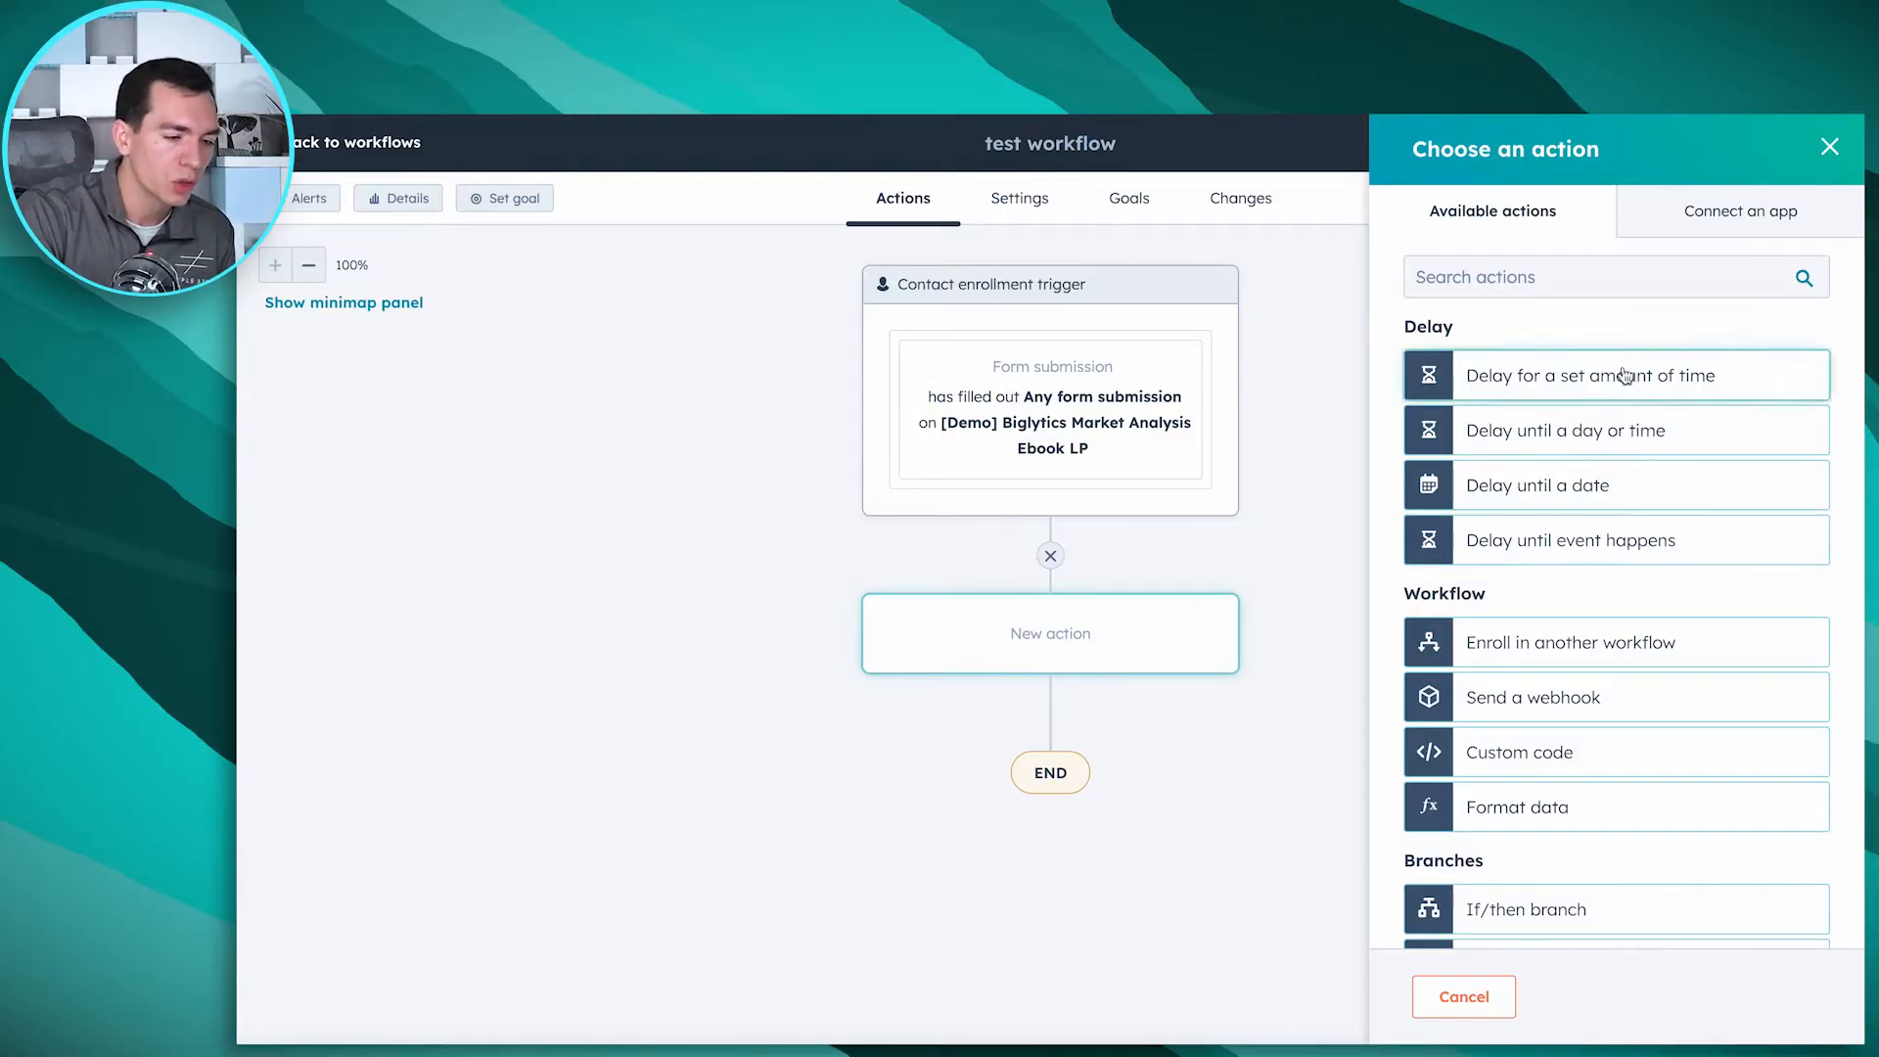
scroll(1606, 553, "down", 3)
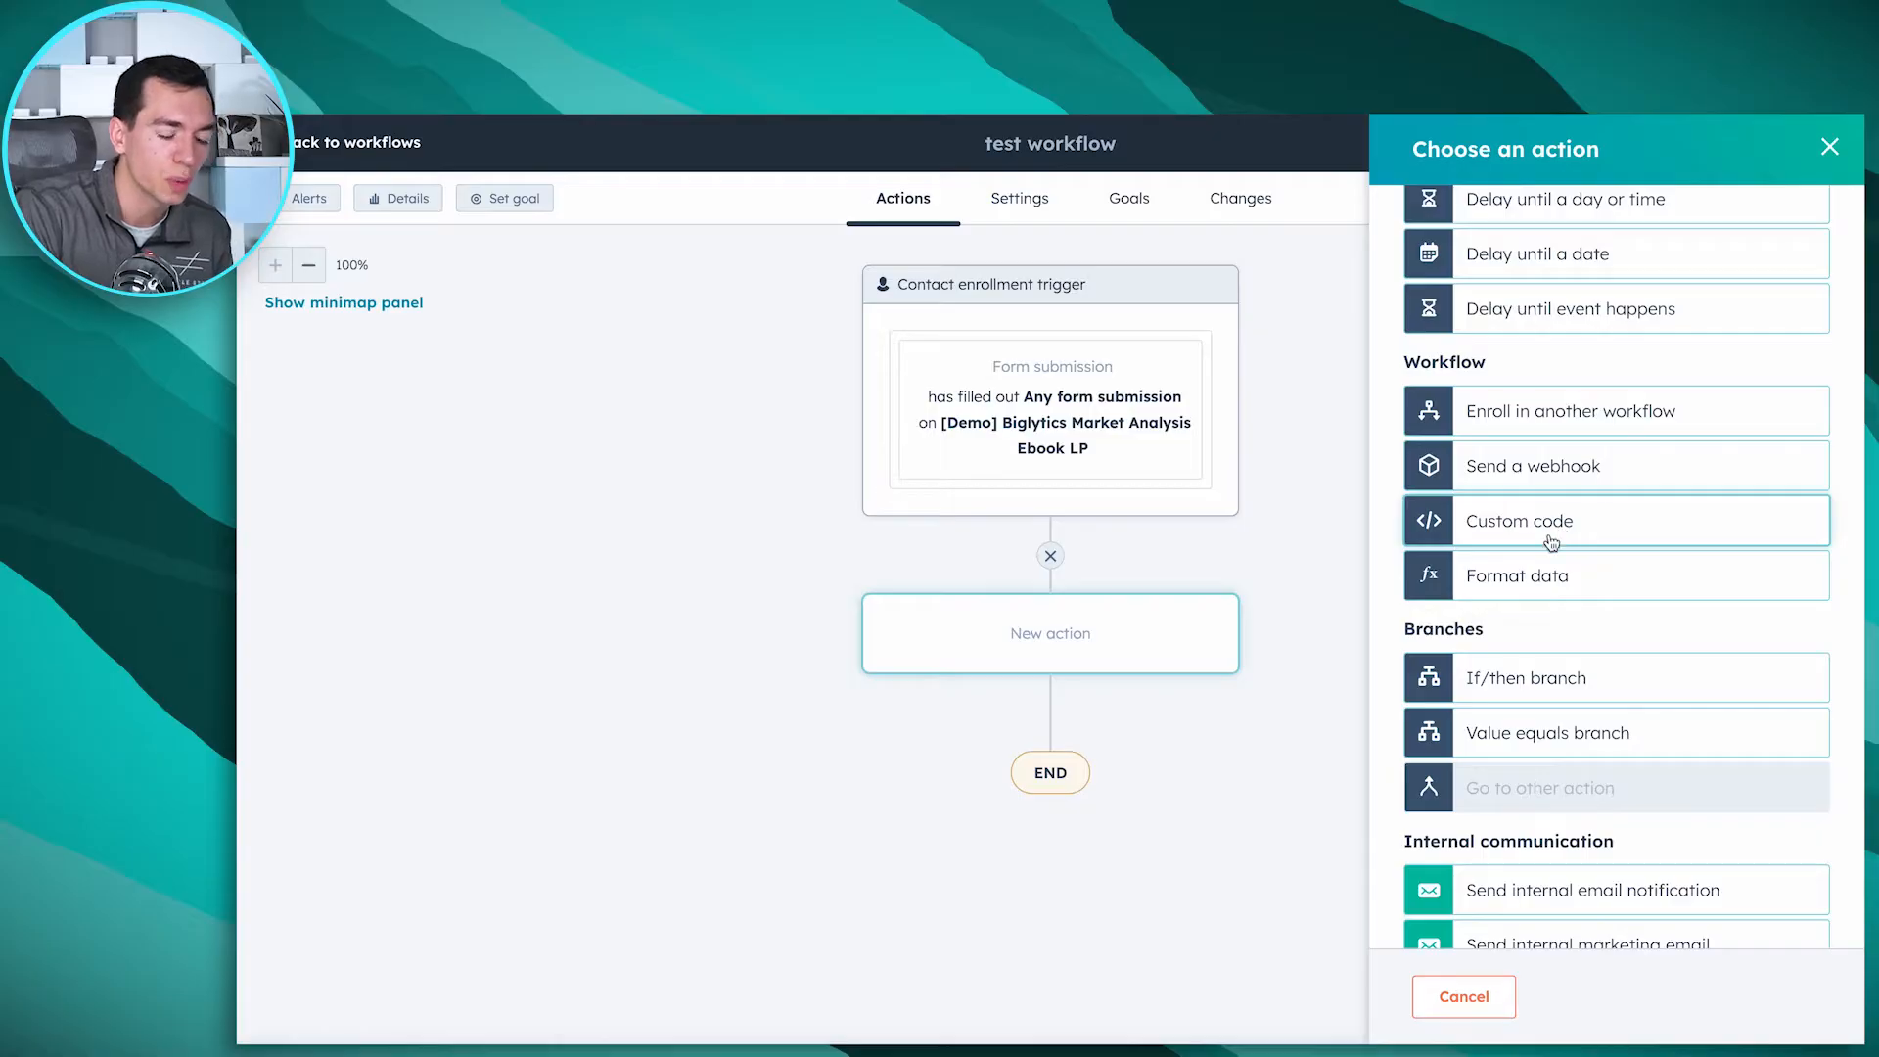
scroll(1582, 534, "down", 2)
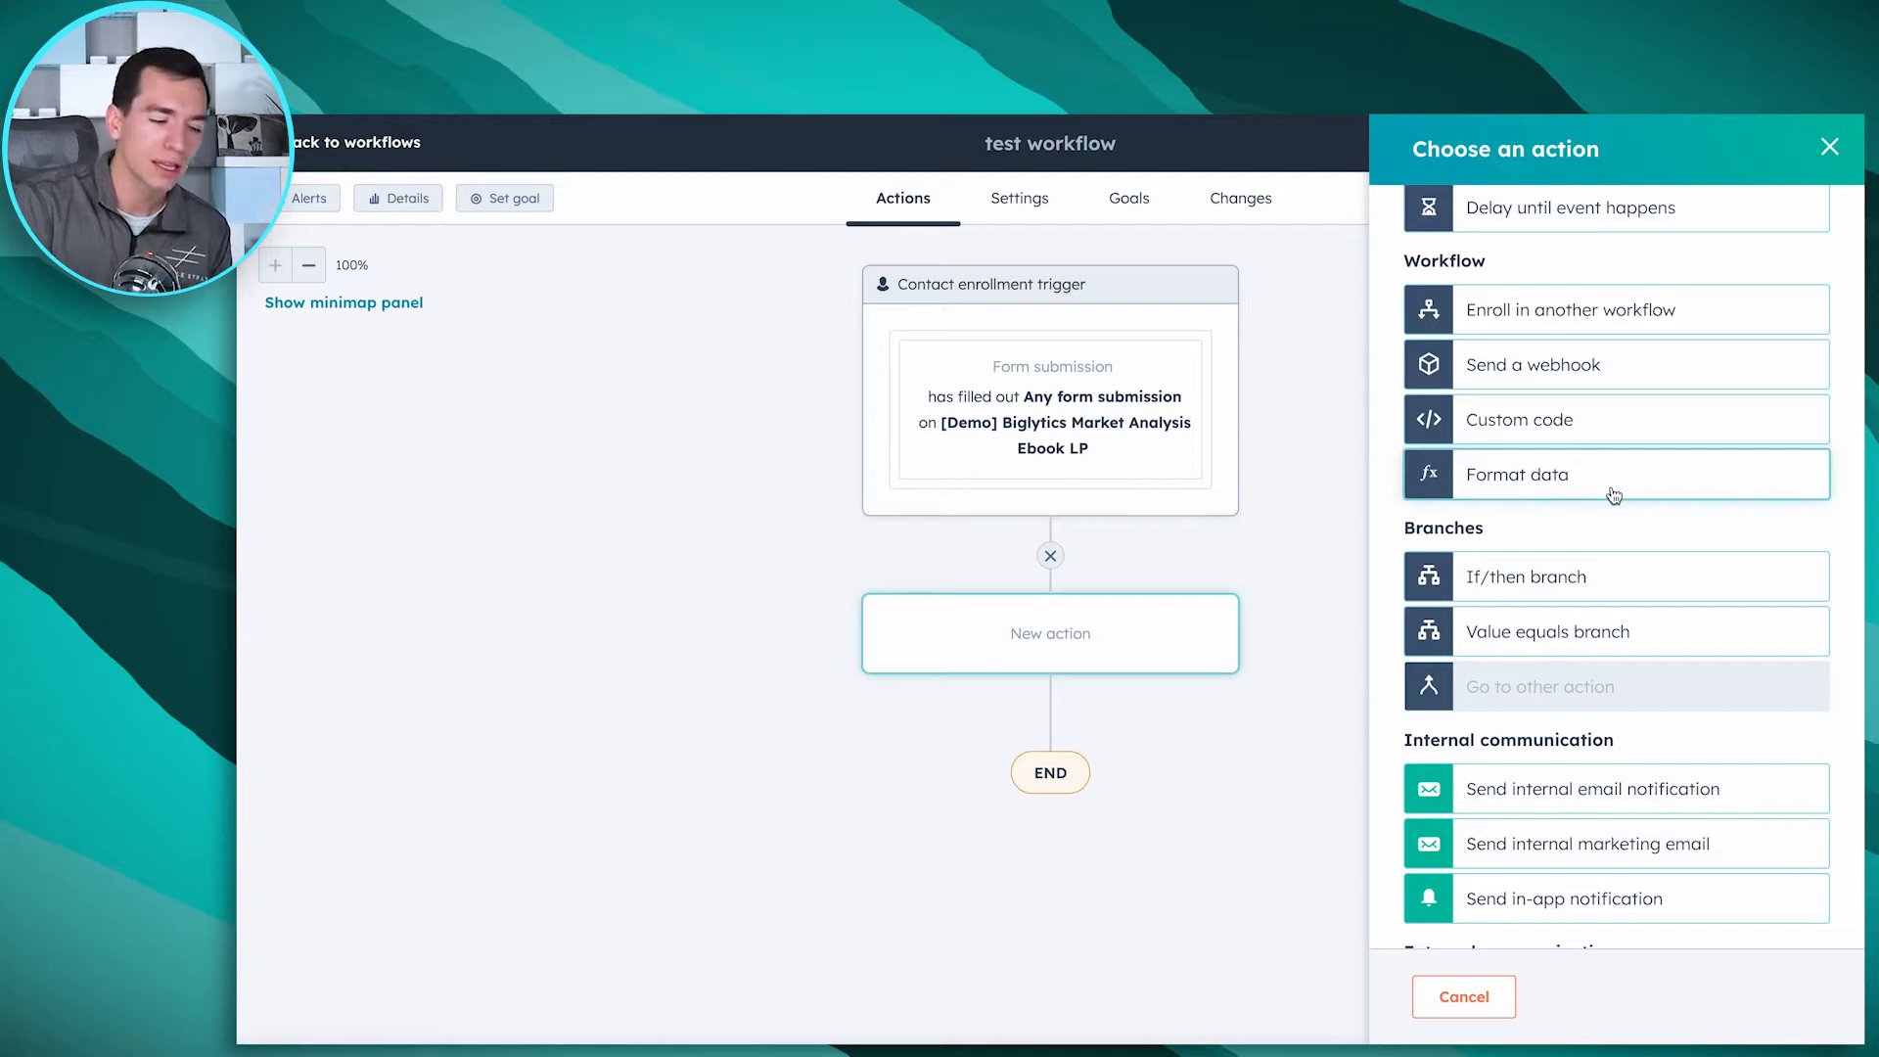
scroll(1614, 495, "down", 2)
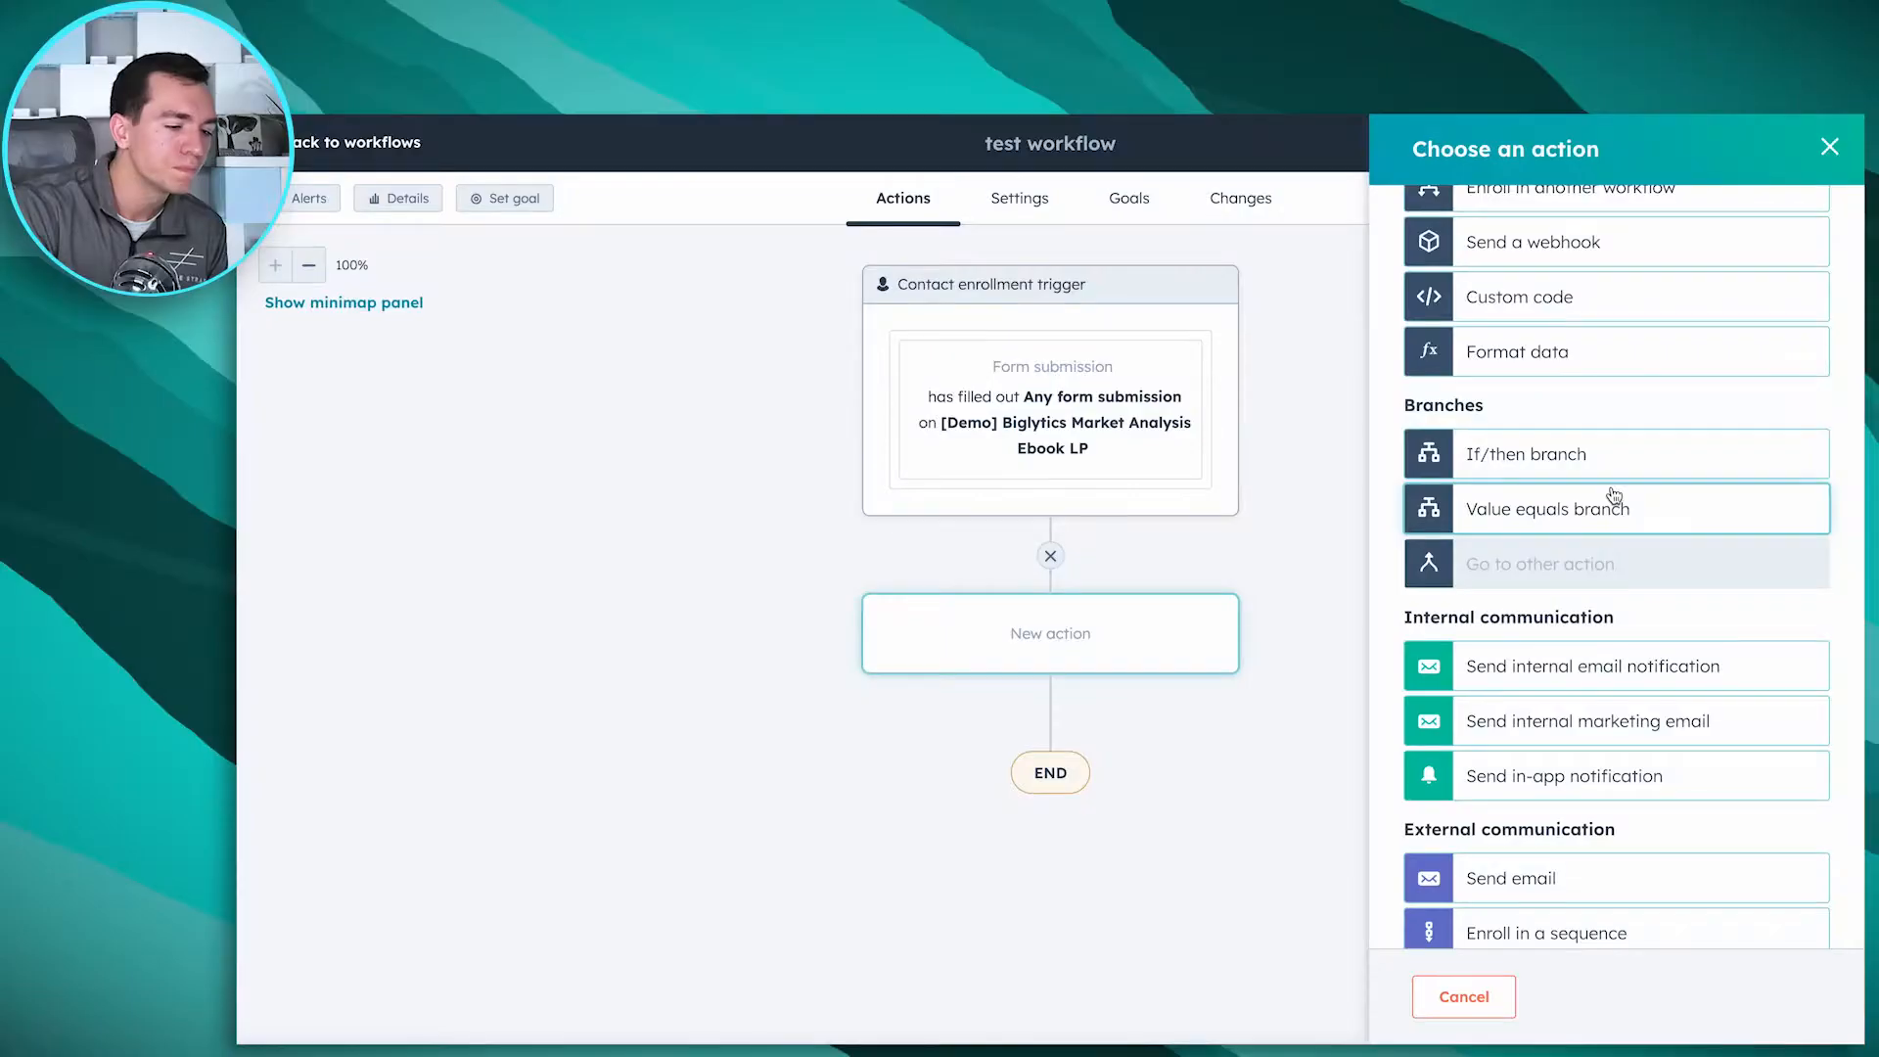
scroll(1613, 495, "down", 1)
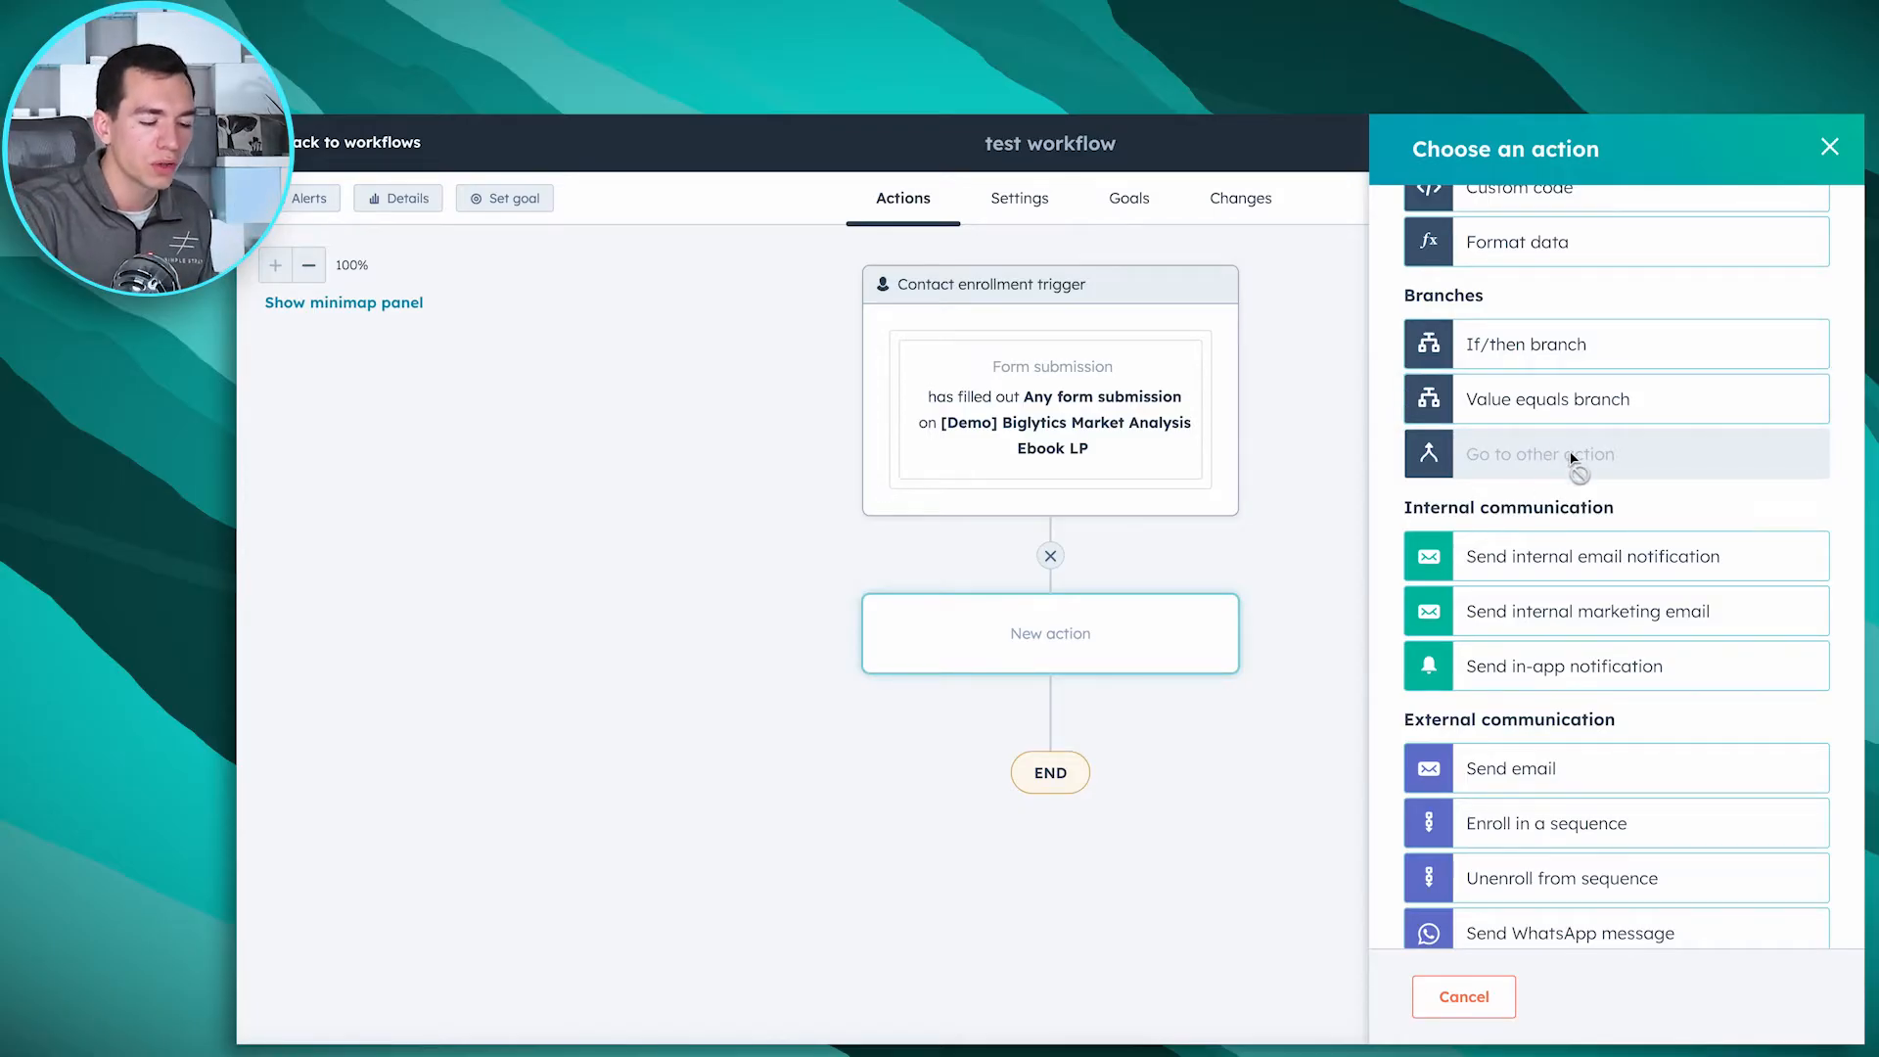
mouse_move(1556, 468)
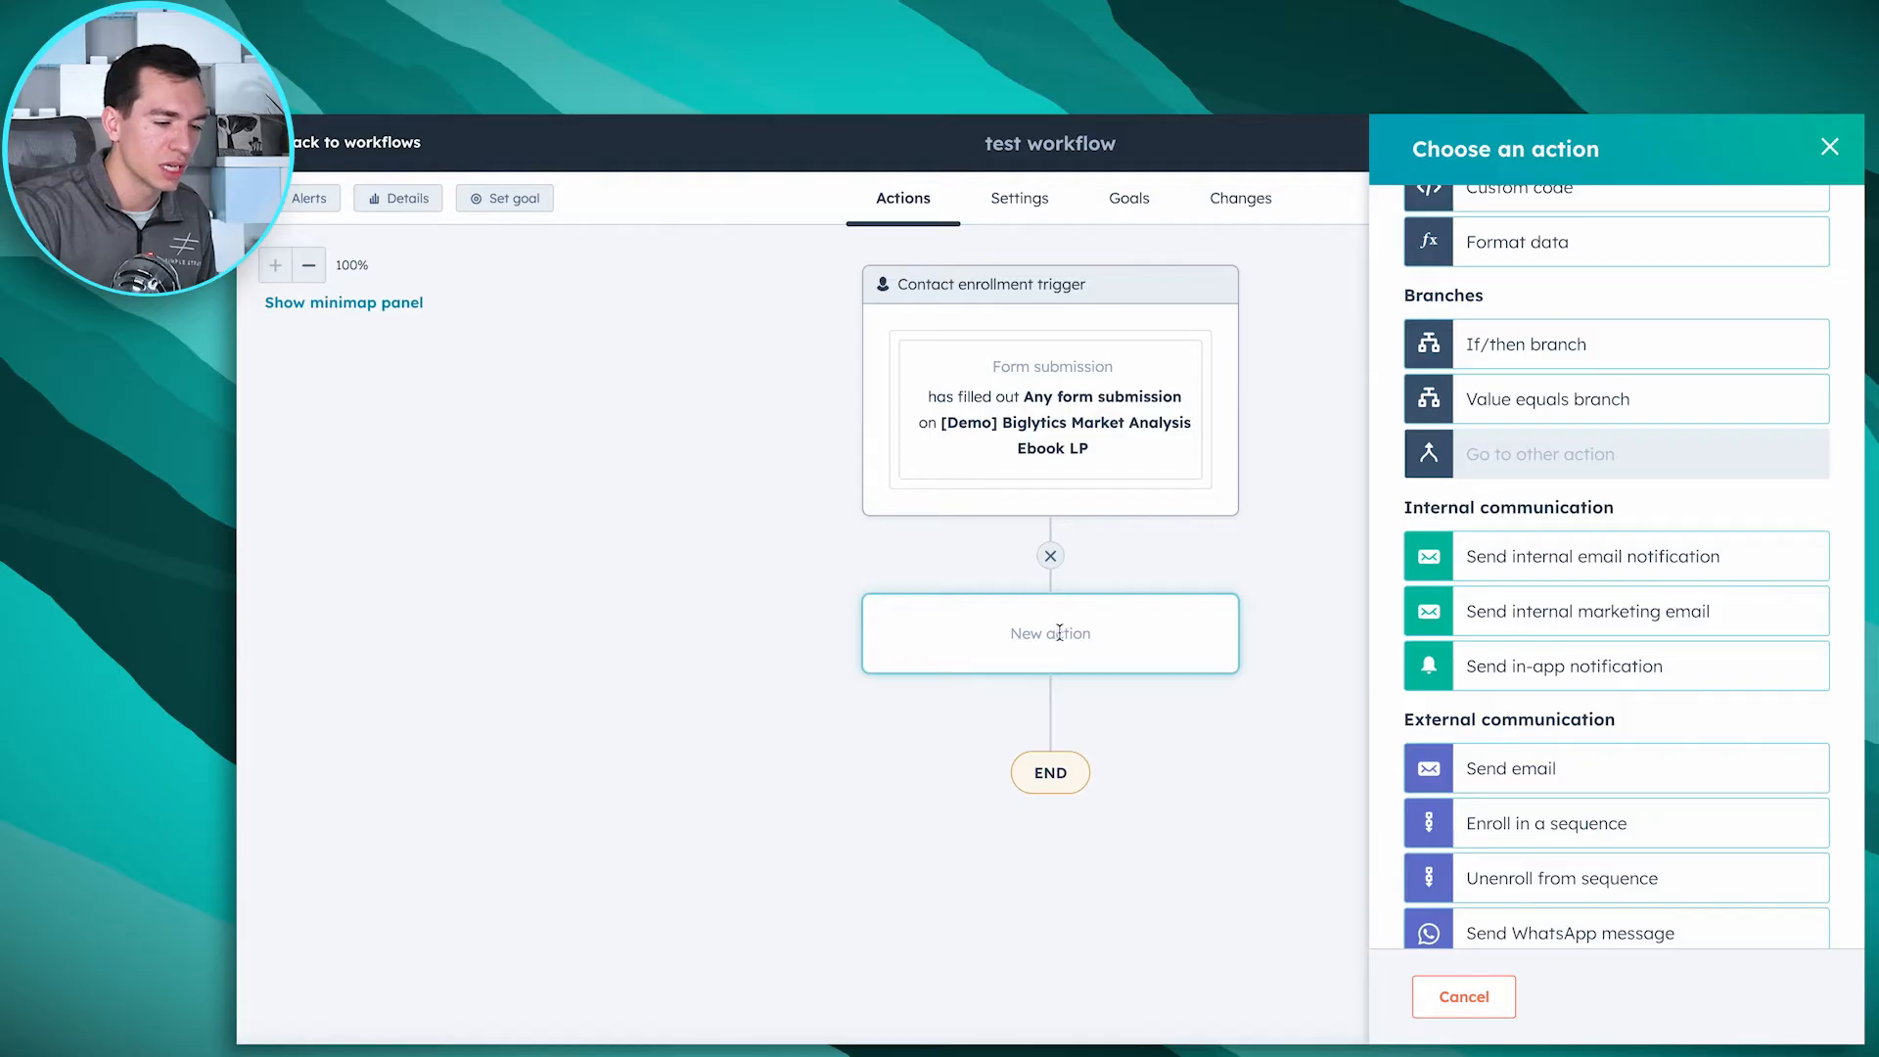
scroll(1566, 421, "down", 3)
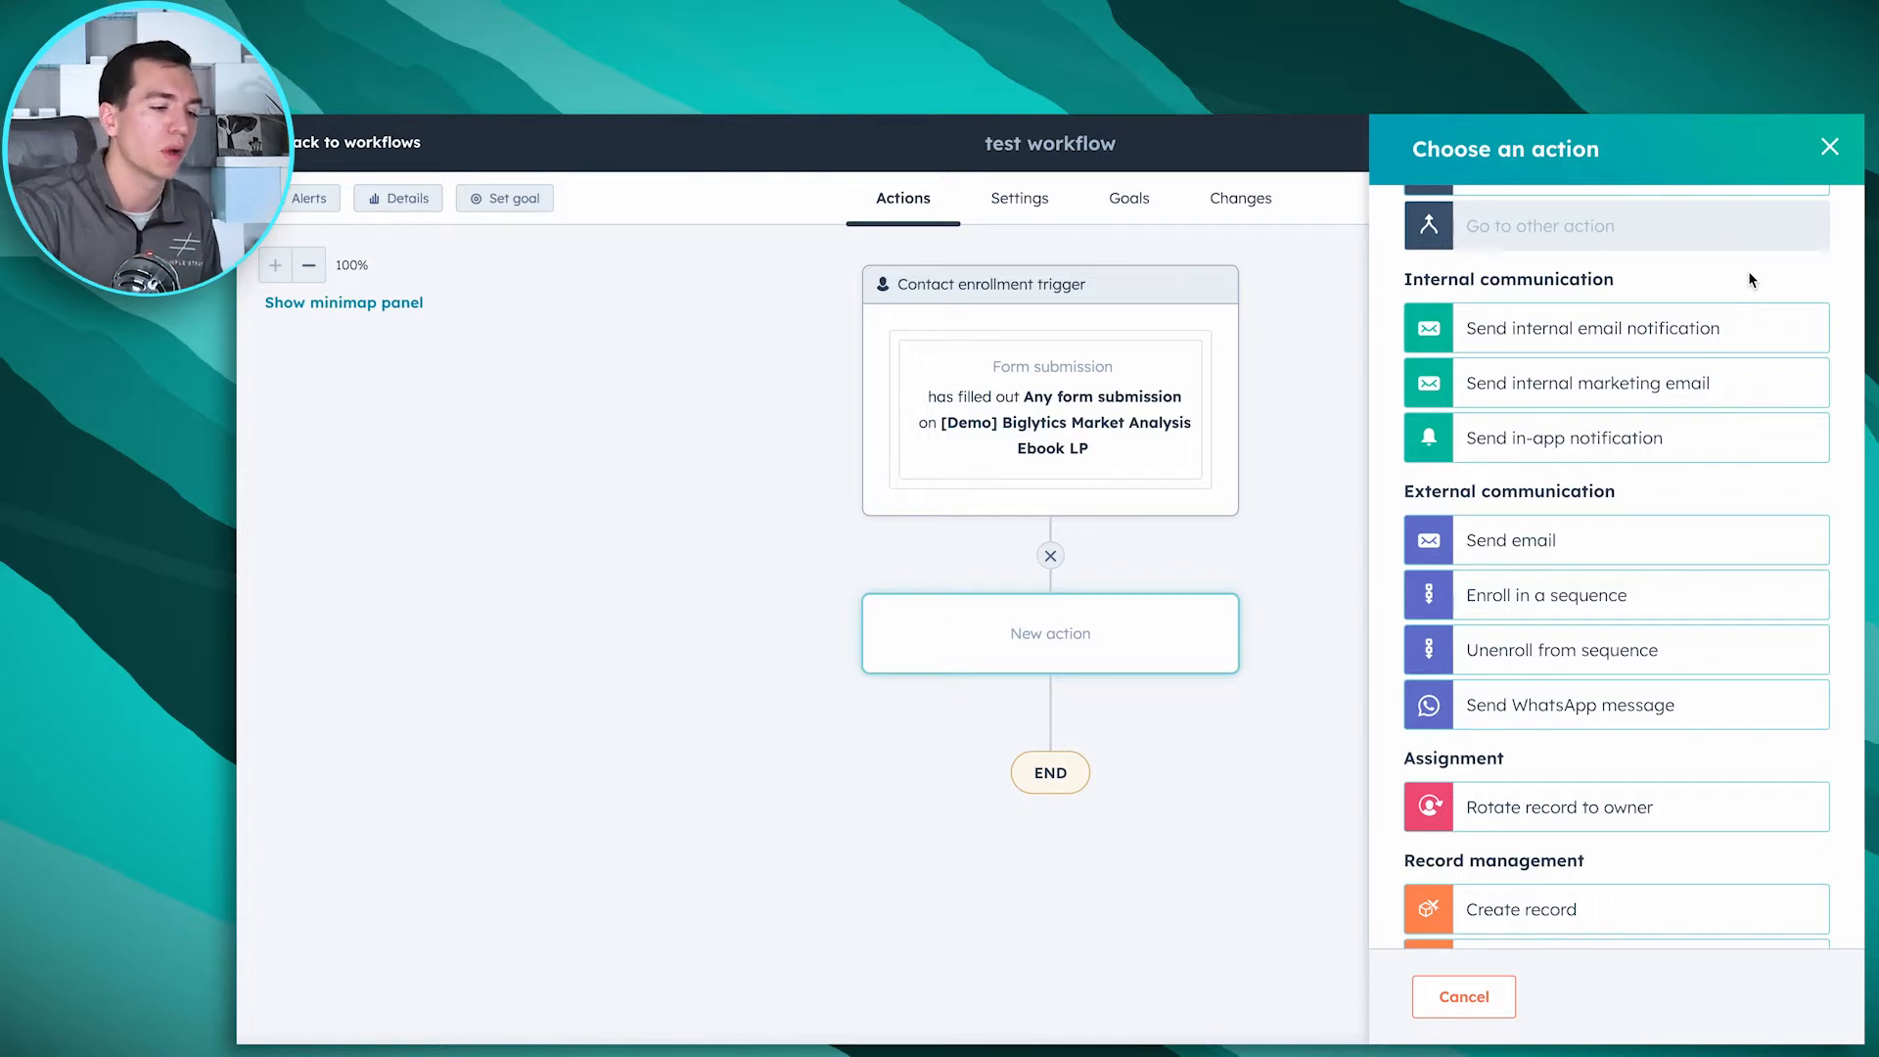
Step: Examine the recipient, subject and body settings of a Send internal email notification action and discard it
left_click(1690, 343)
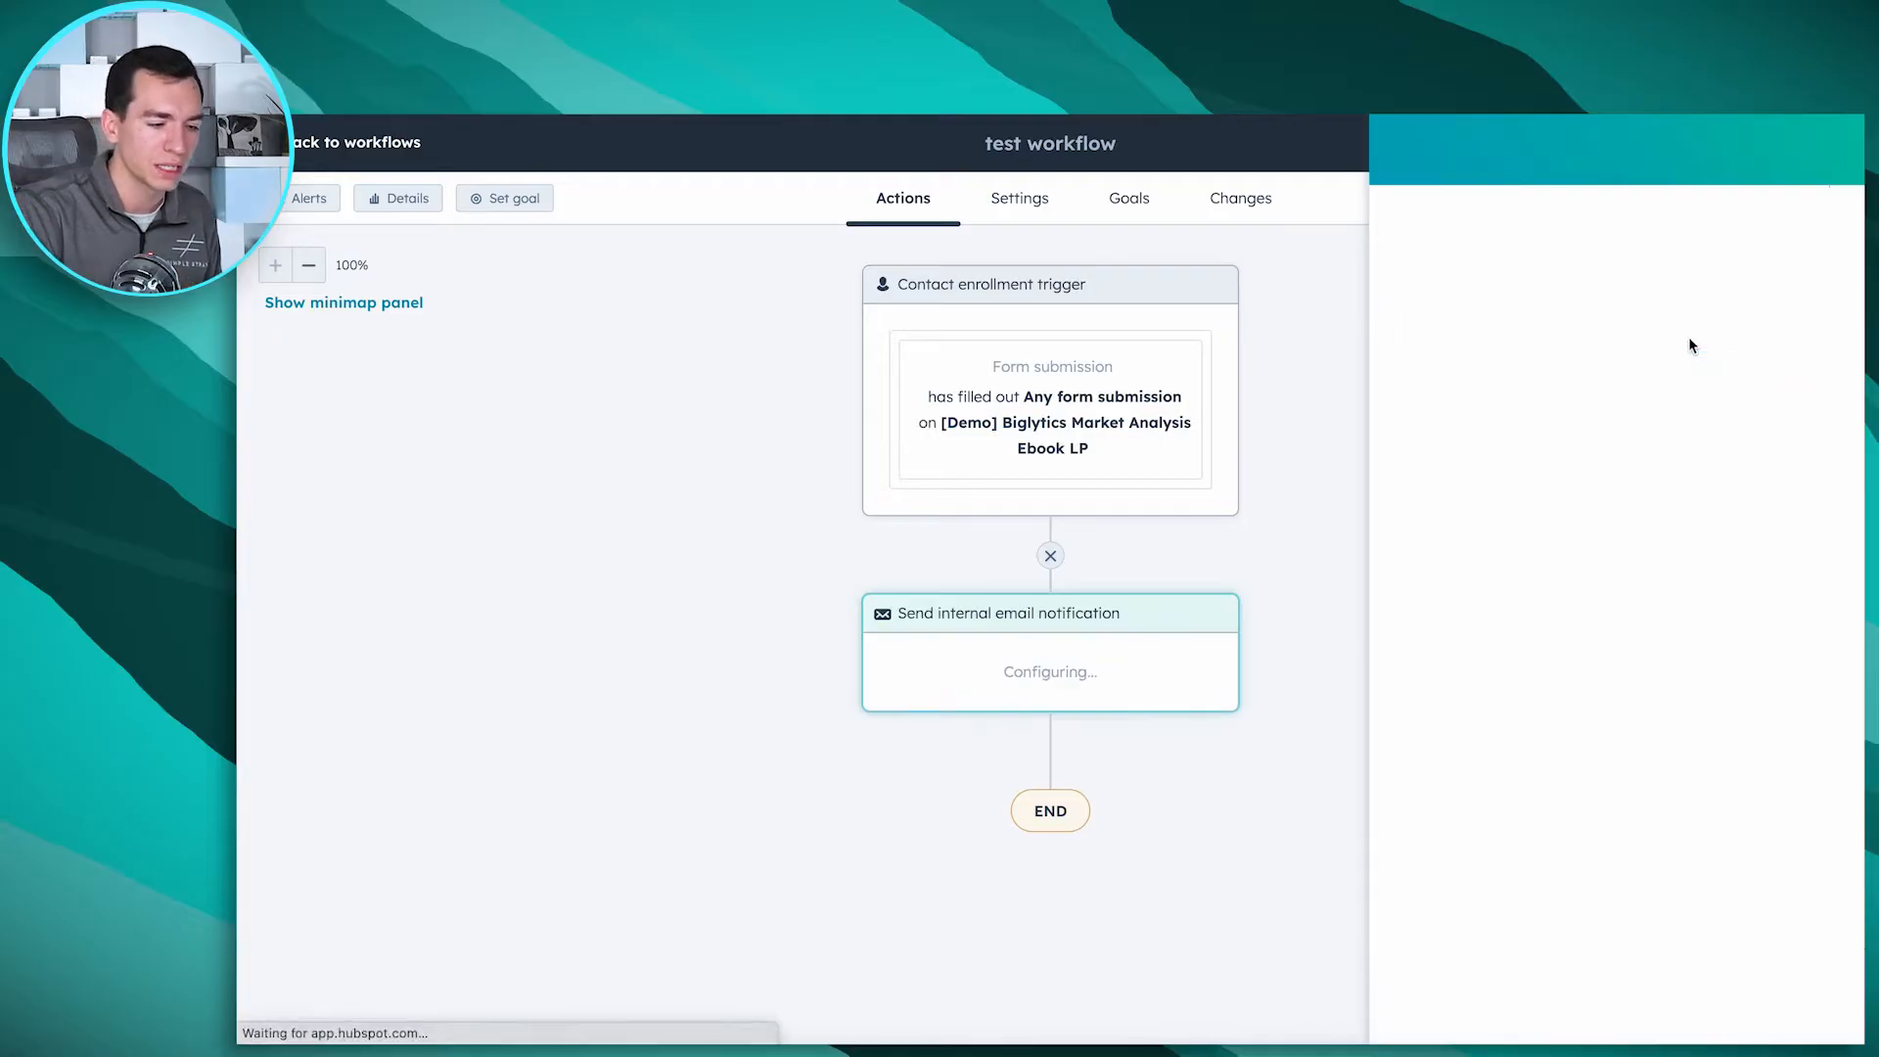
scroll(1575, 858, "down", 3)
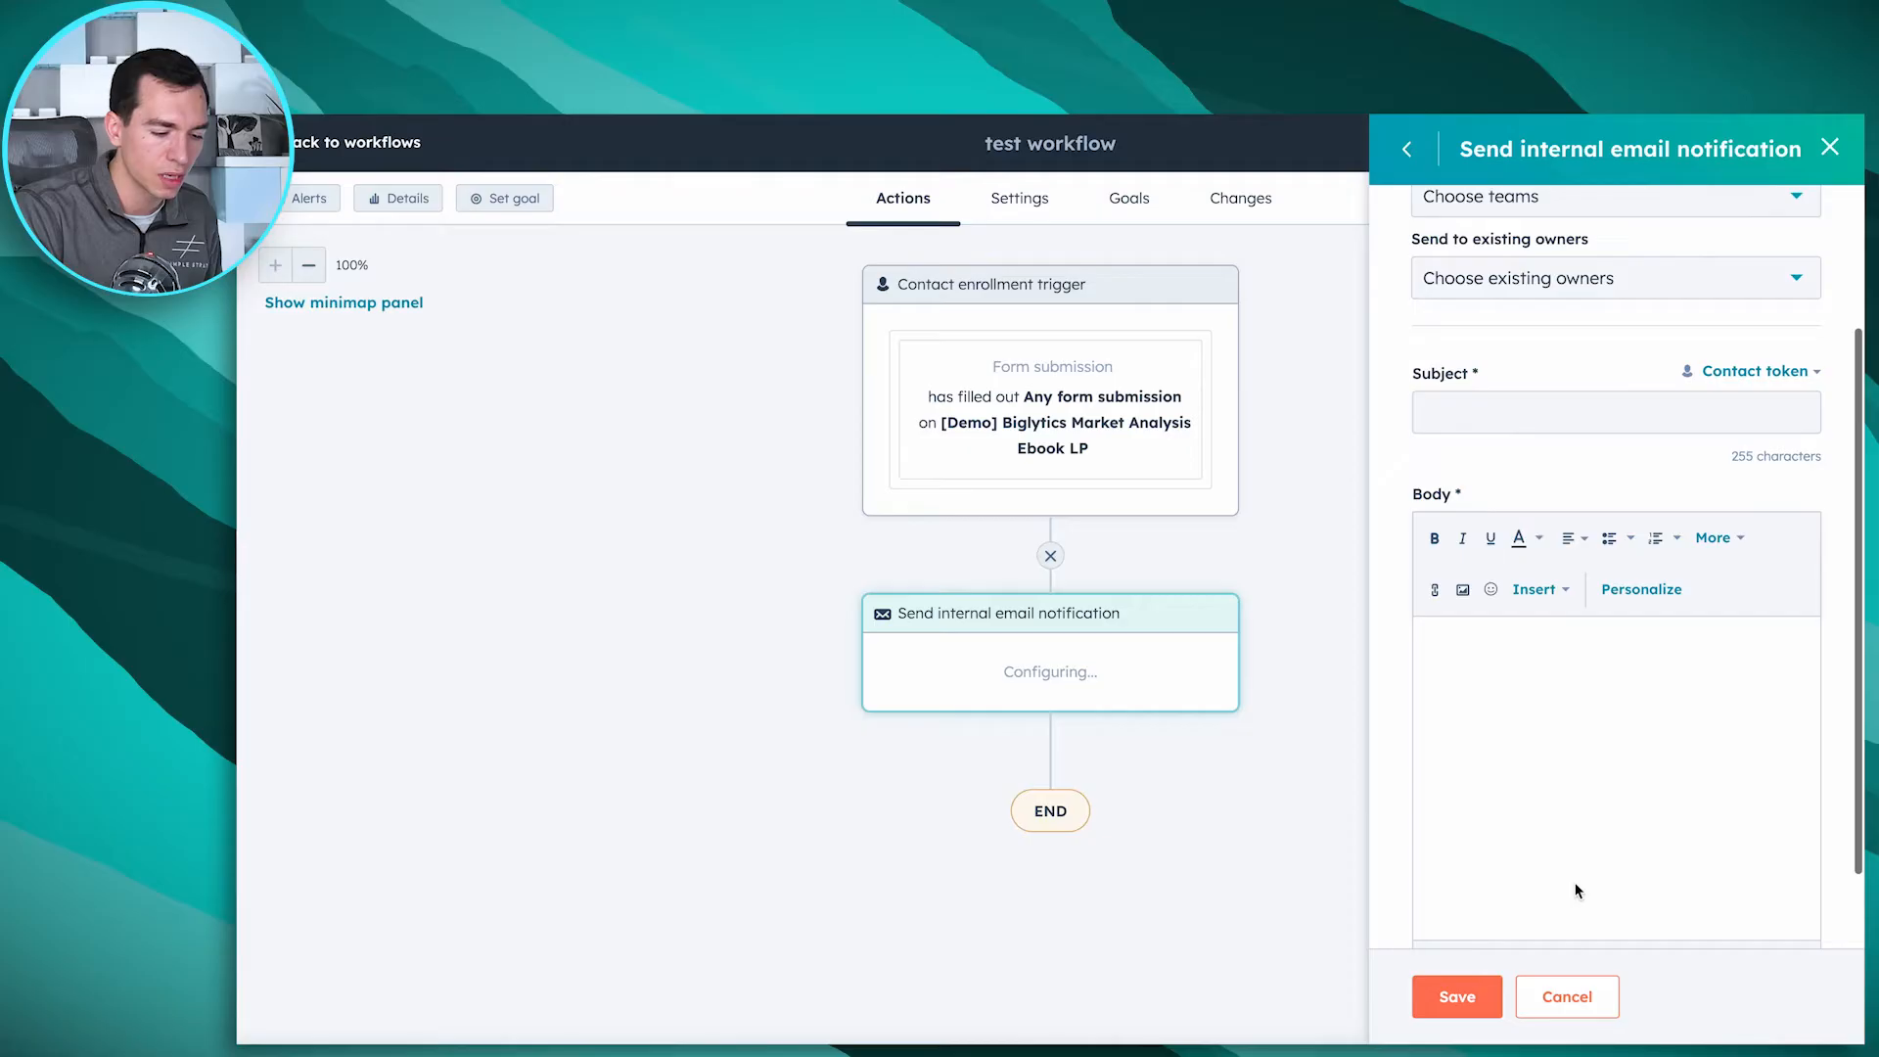
left_click(1567, 997)
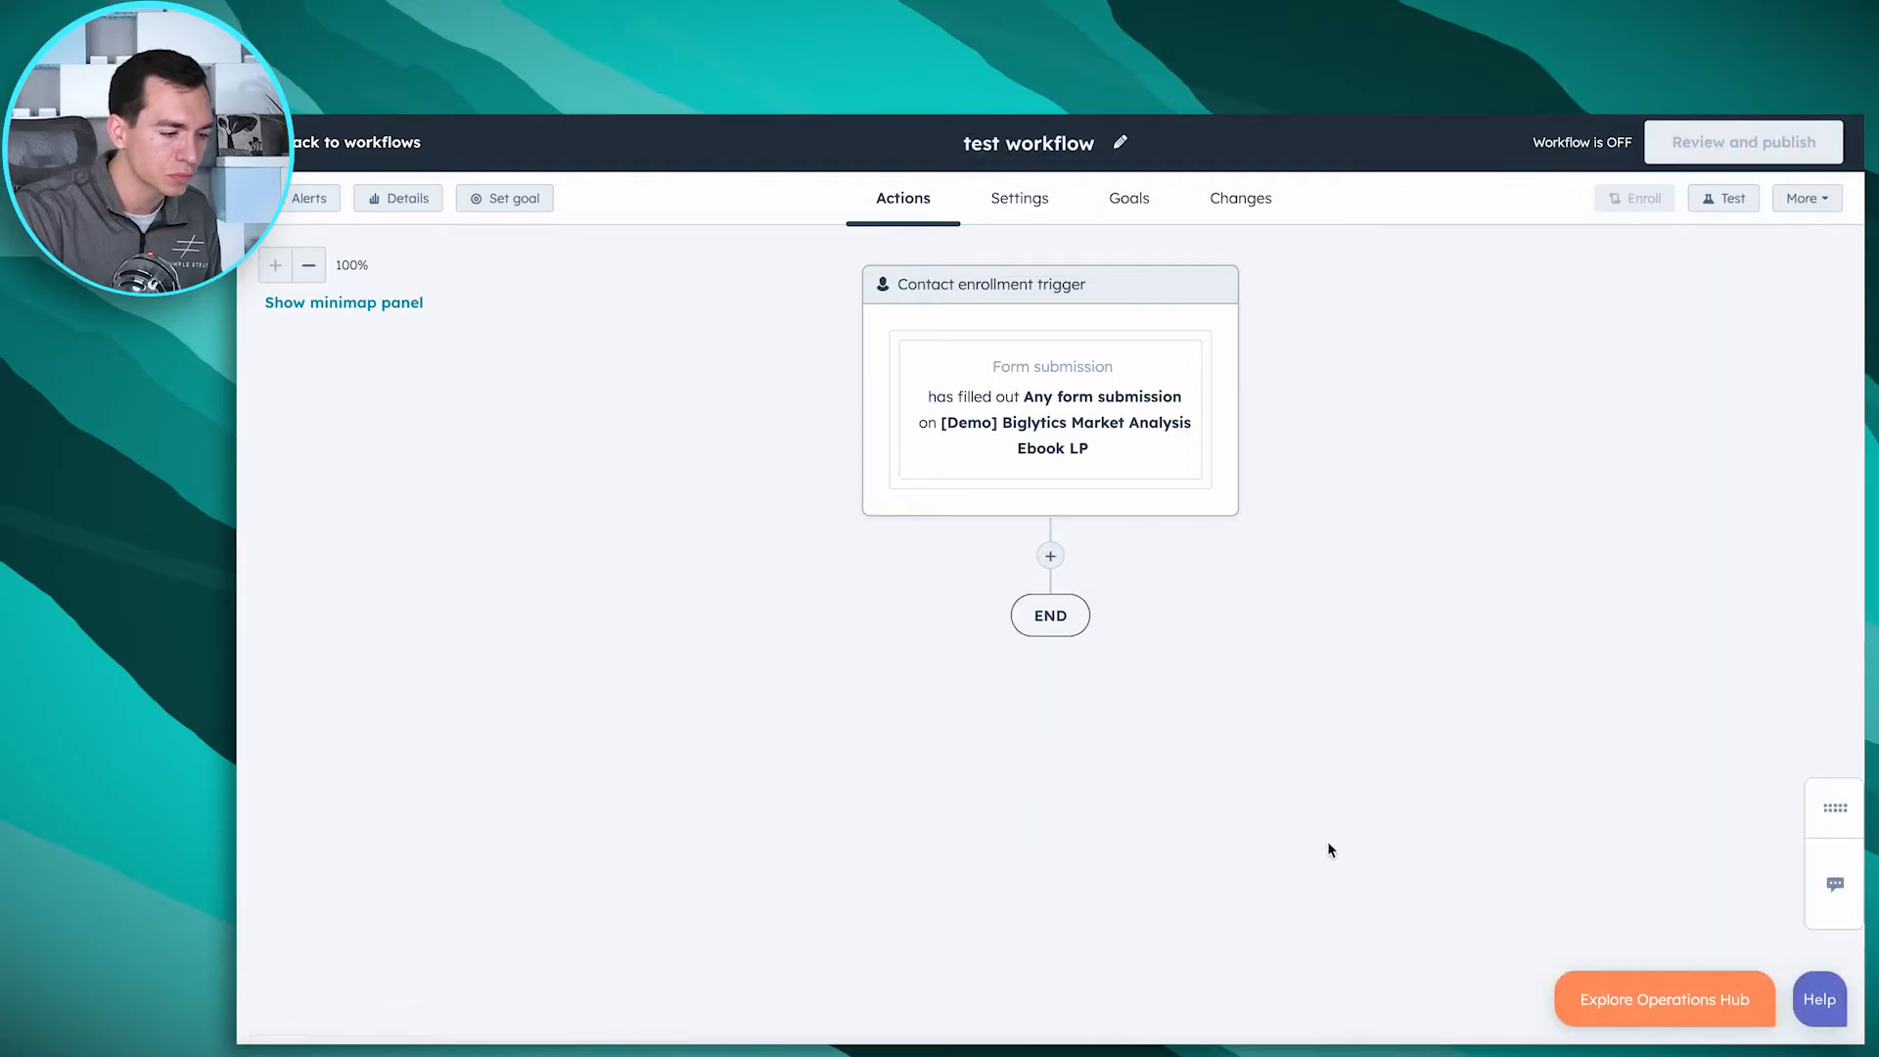
Step: Start a new action after the enrollment trigger and examine the internal communication, external communication and assignment actions on offer
left_click(1050, 556)
scroll(1538, 416, "down", 5)
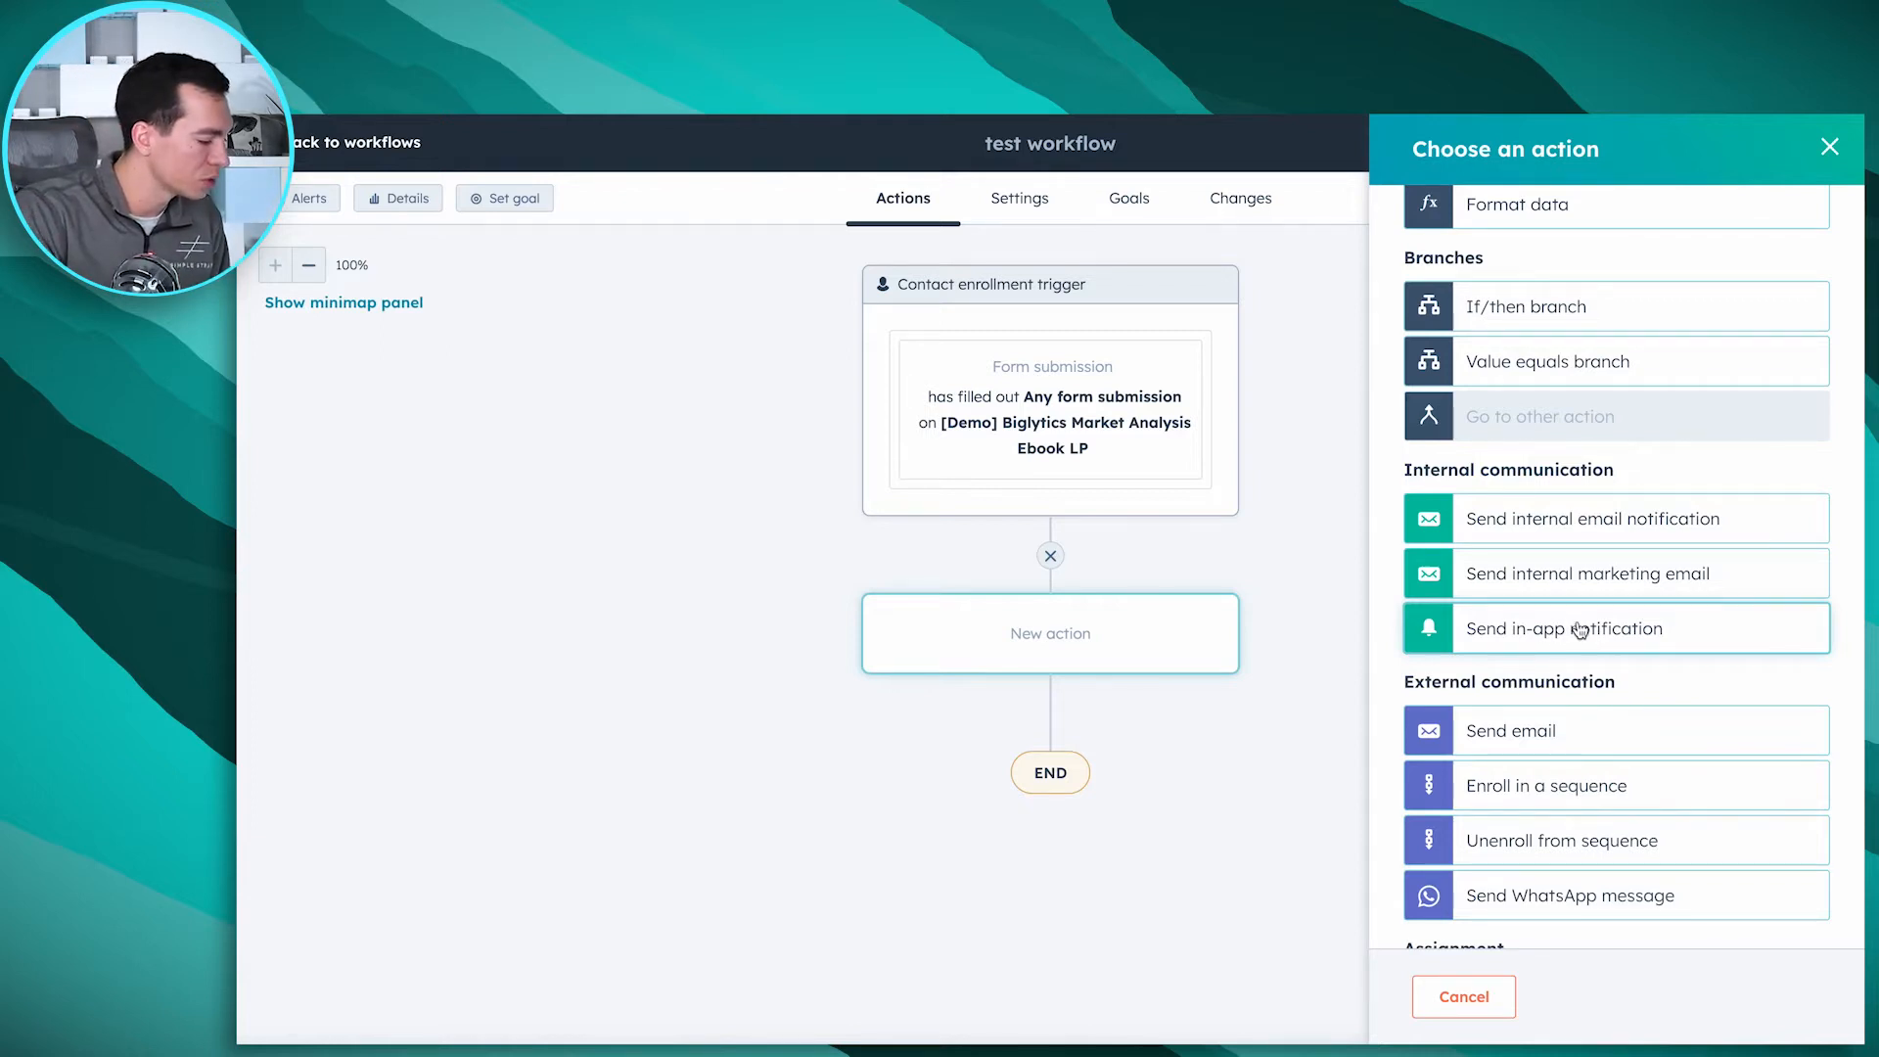
scroll(1585, 626, "down", 2)
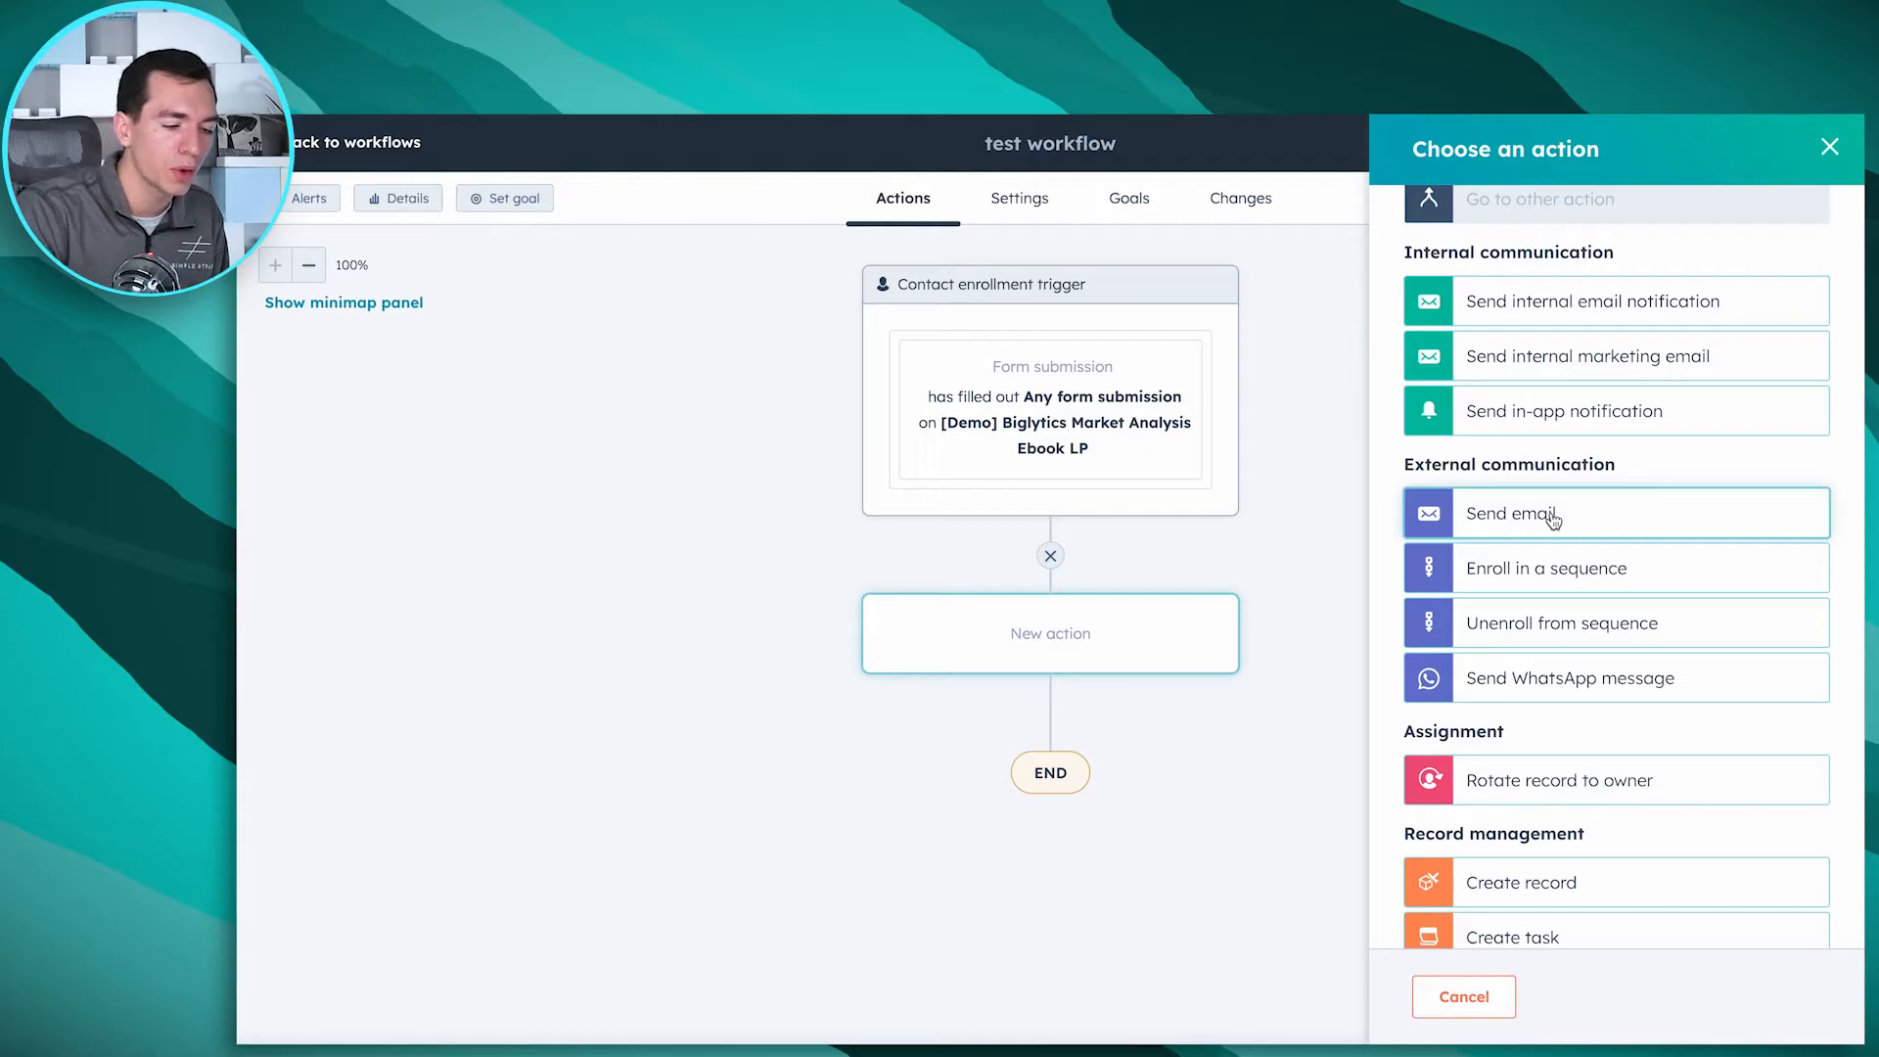
scroll(1648, 529, "down", 2)
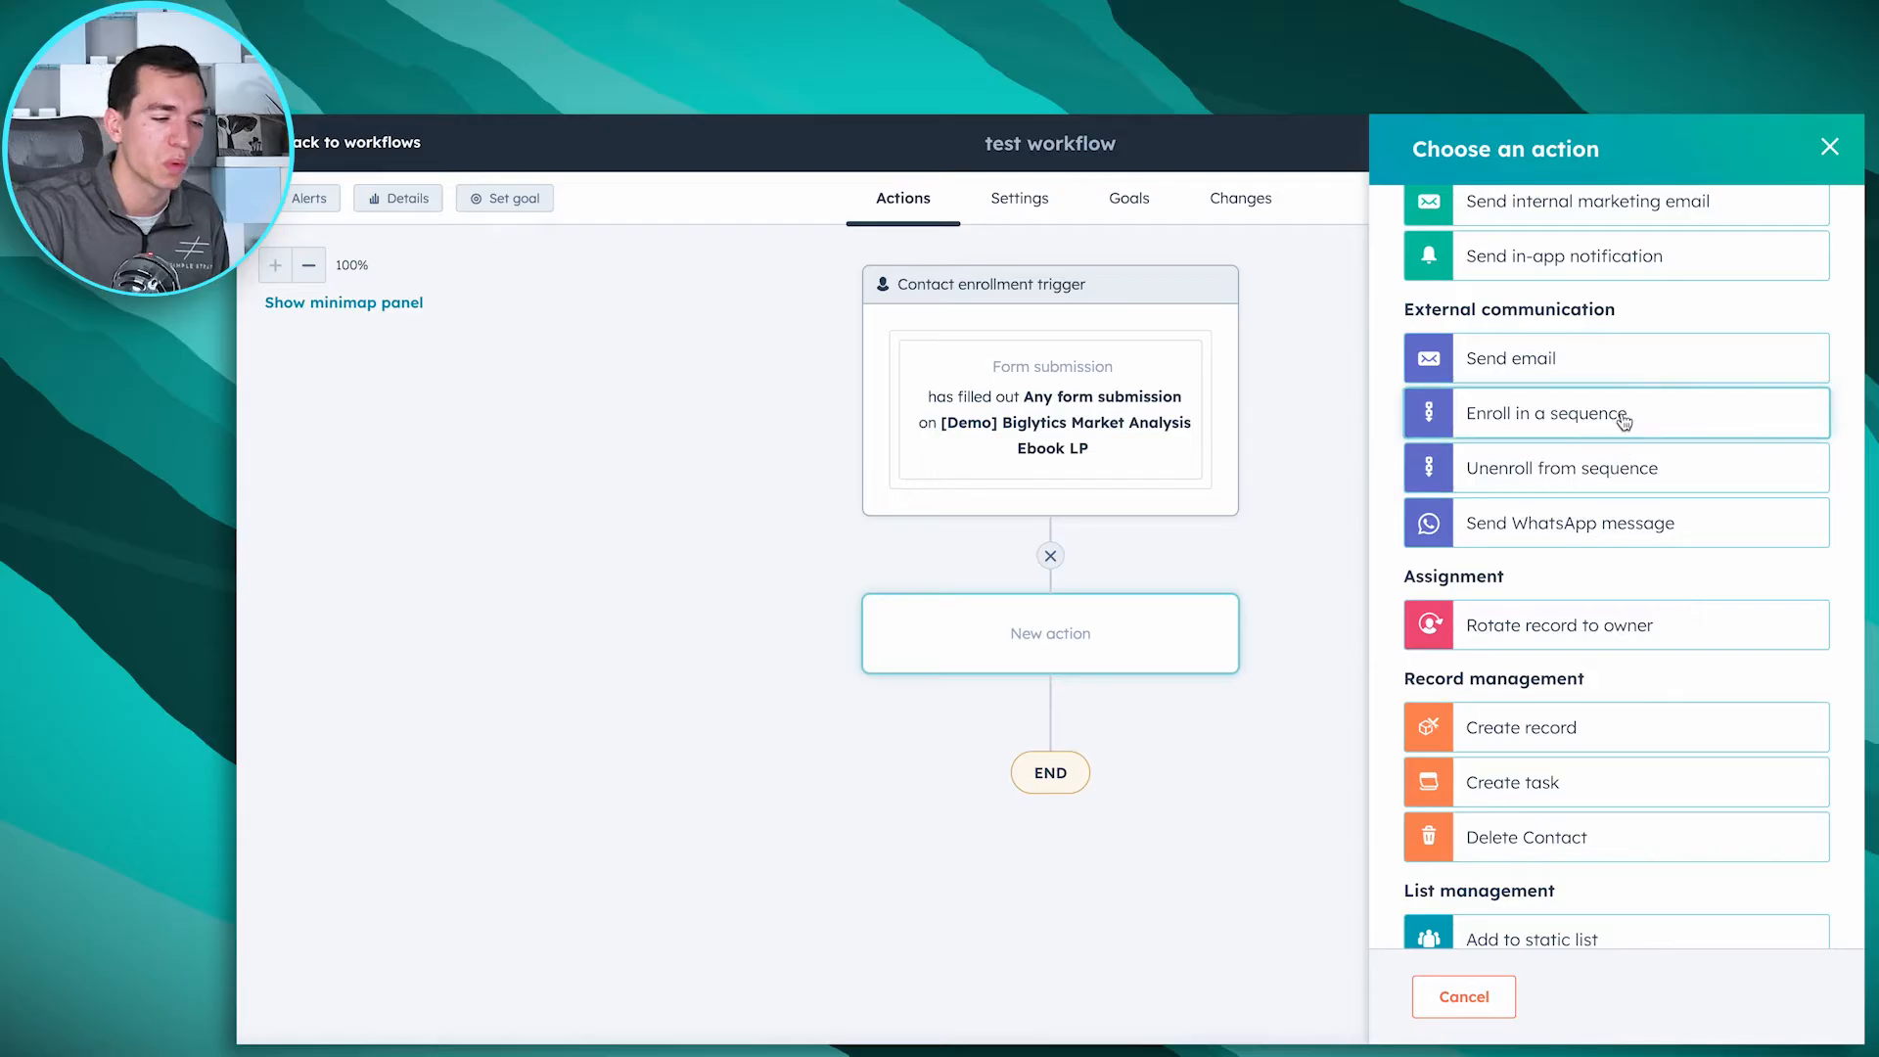
scroll(1654, 470, "down", 1)
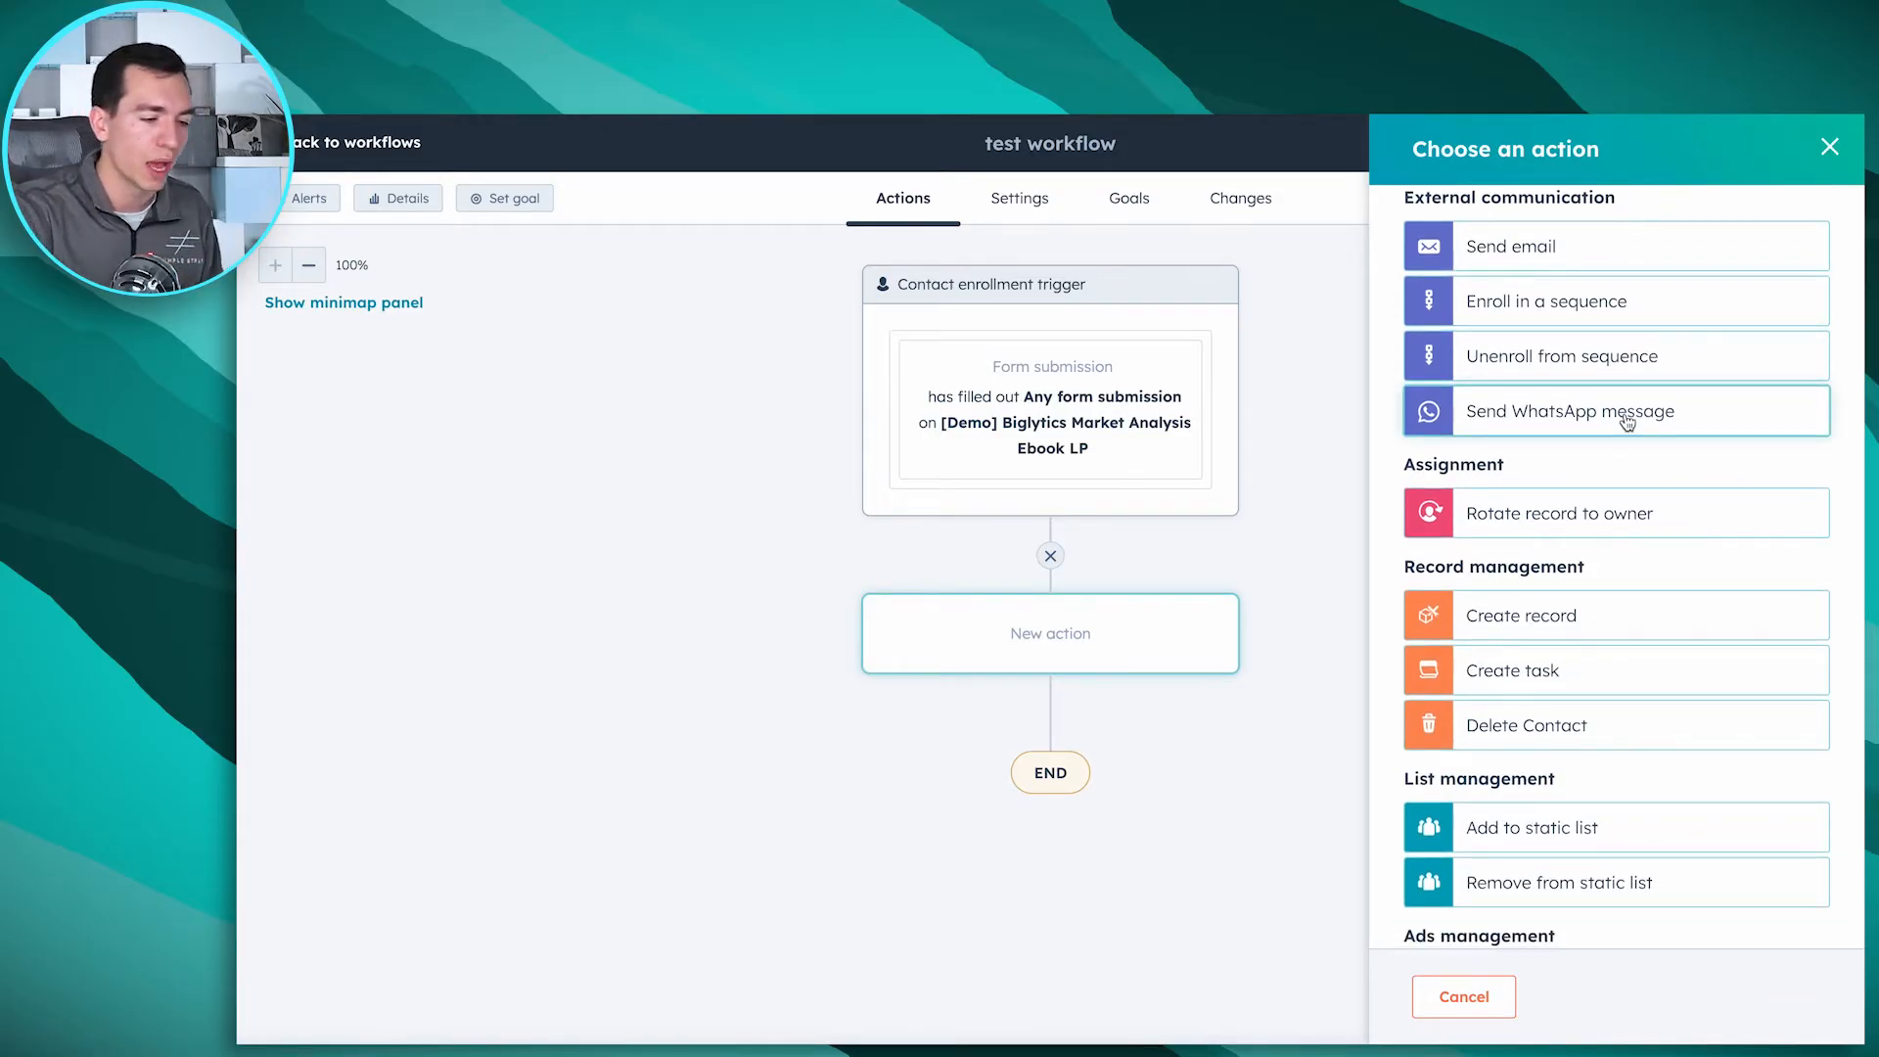
scroll(1628, 423, "down", 1)
scroll(1628, 423, "up", 1)
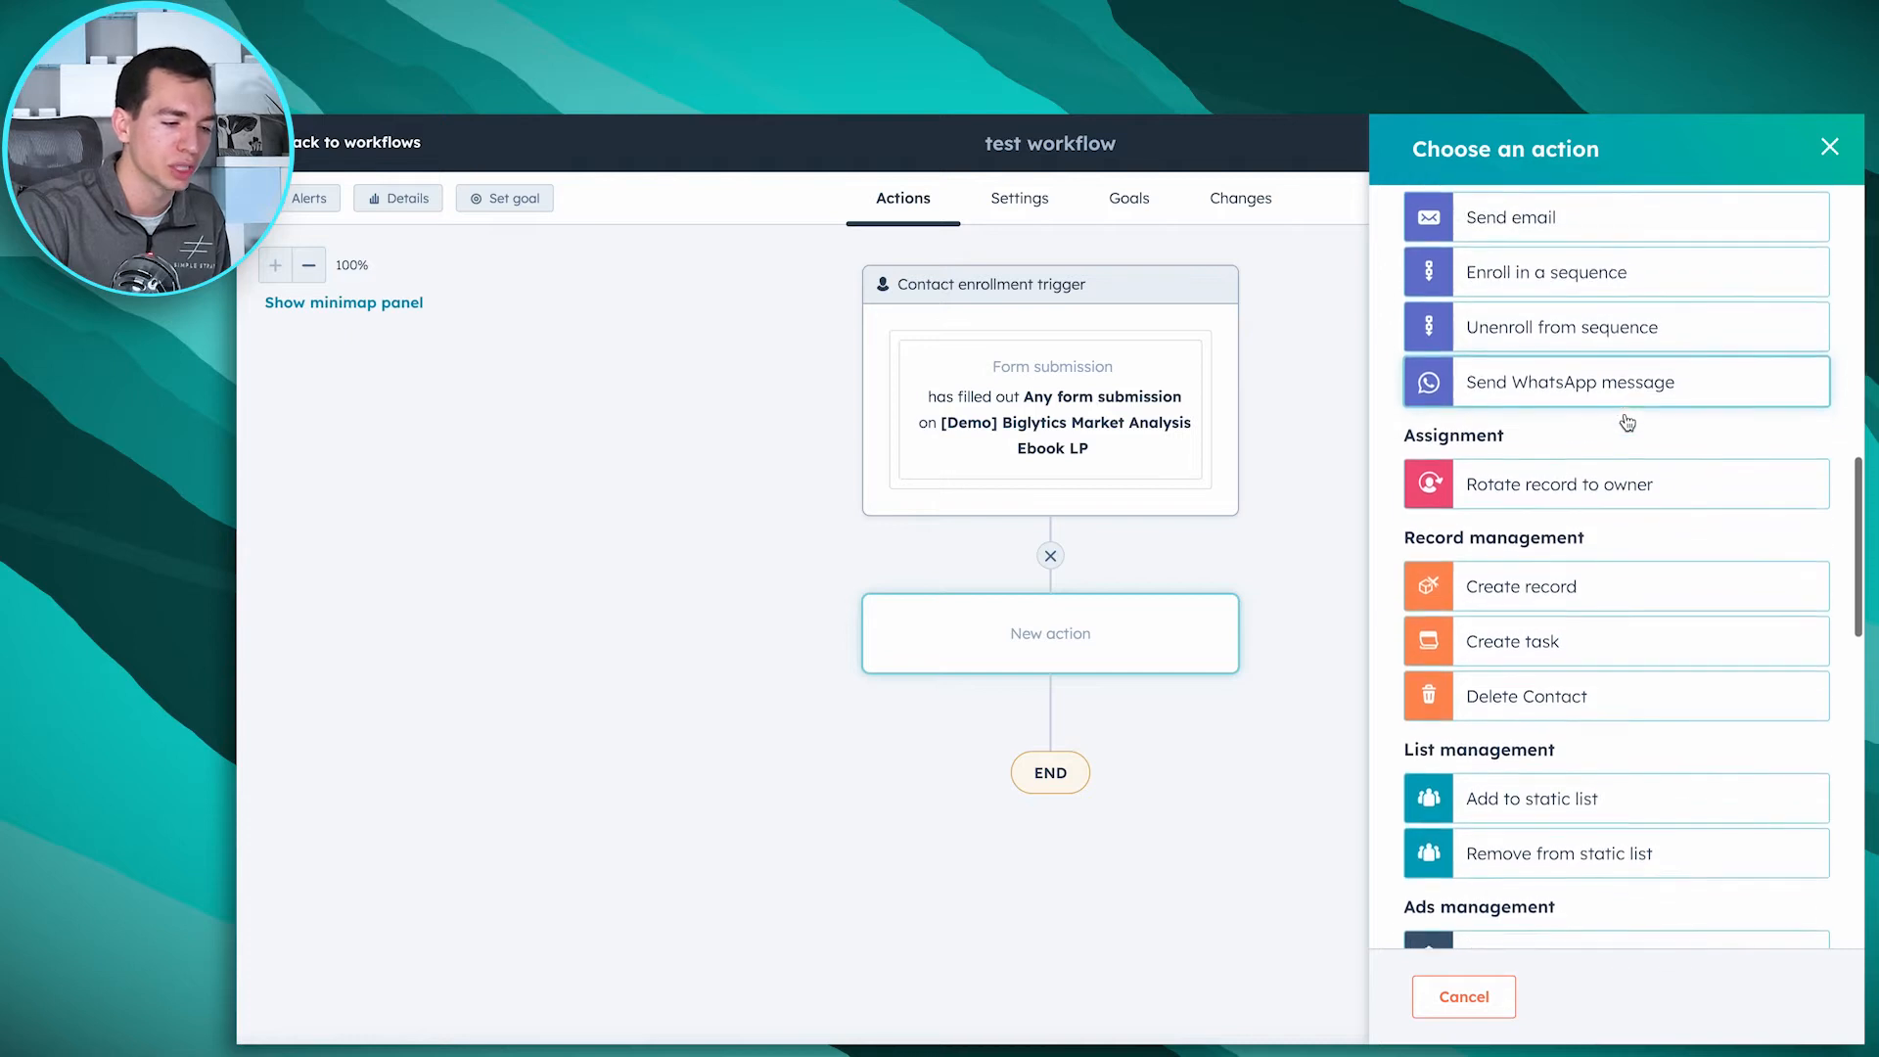
scroll(1627, 423, "down", 1)
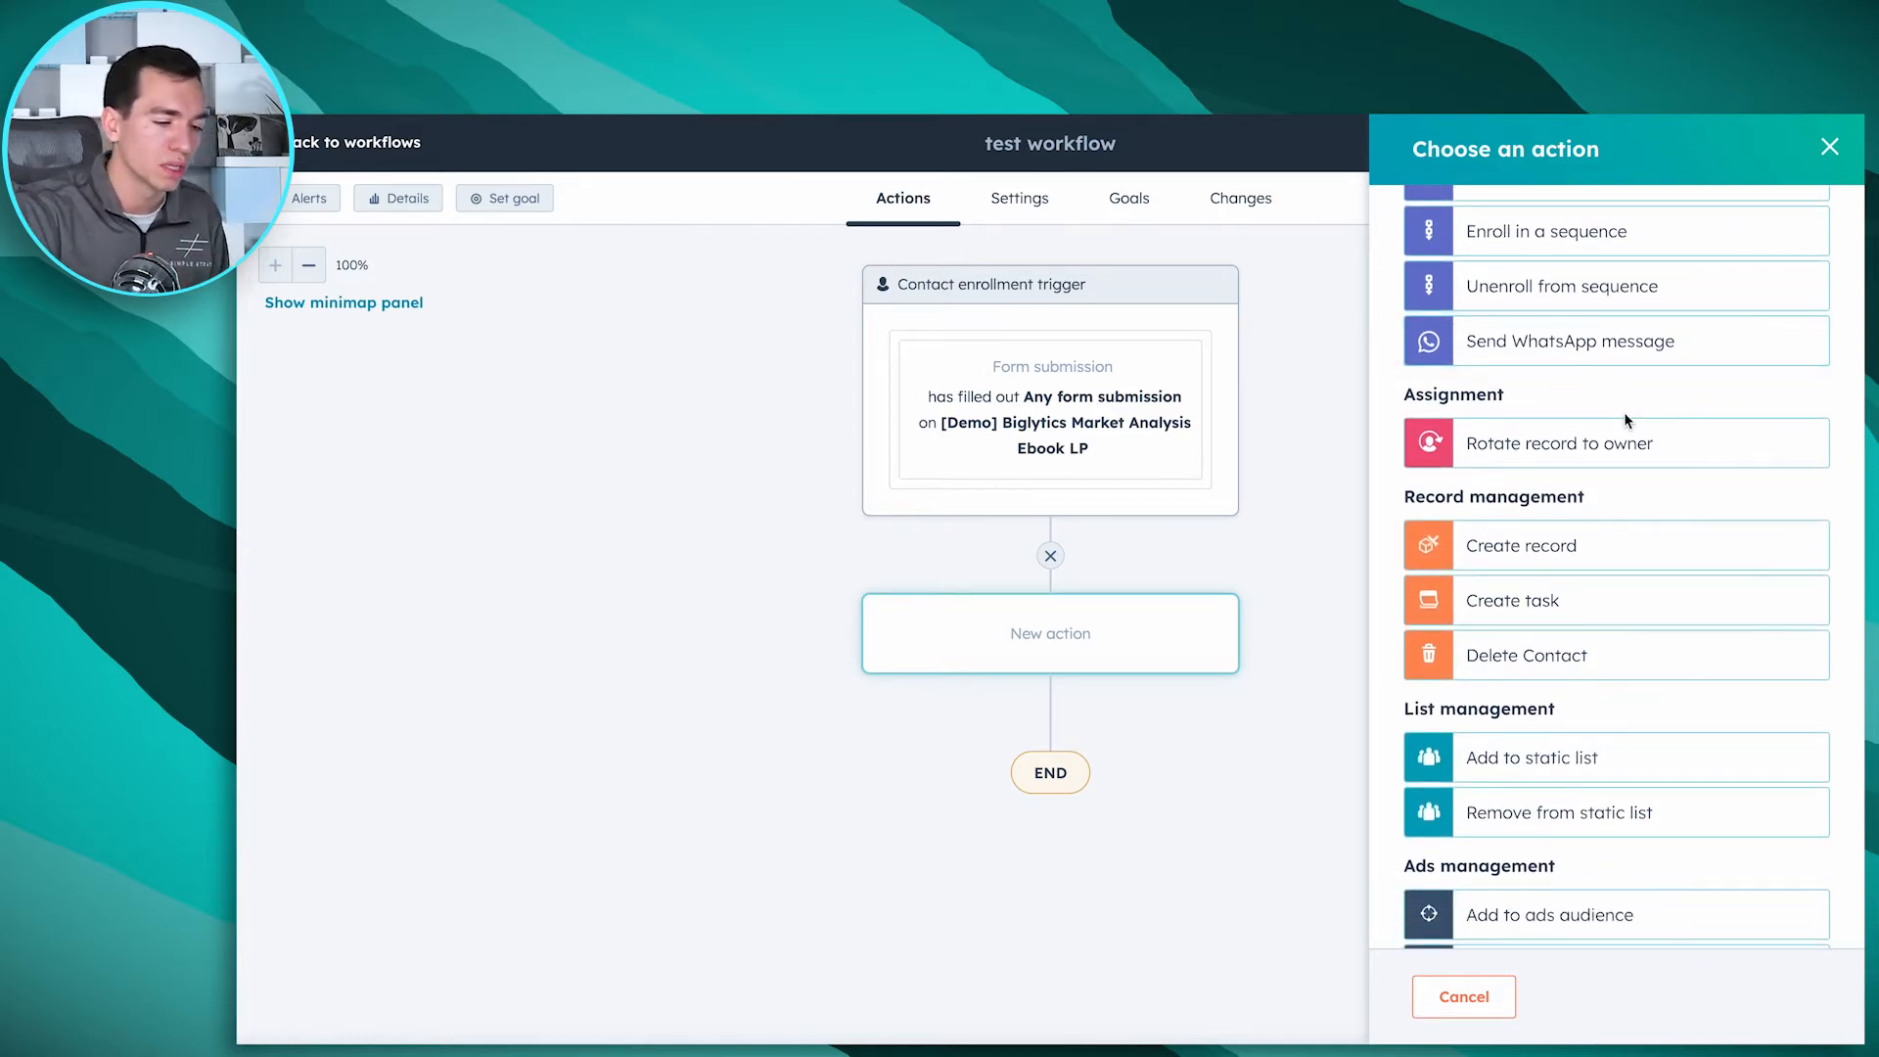
scroll(1624, 413, "down", 1)
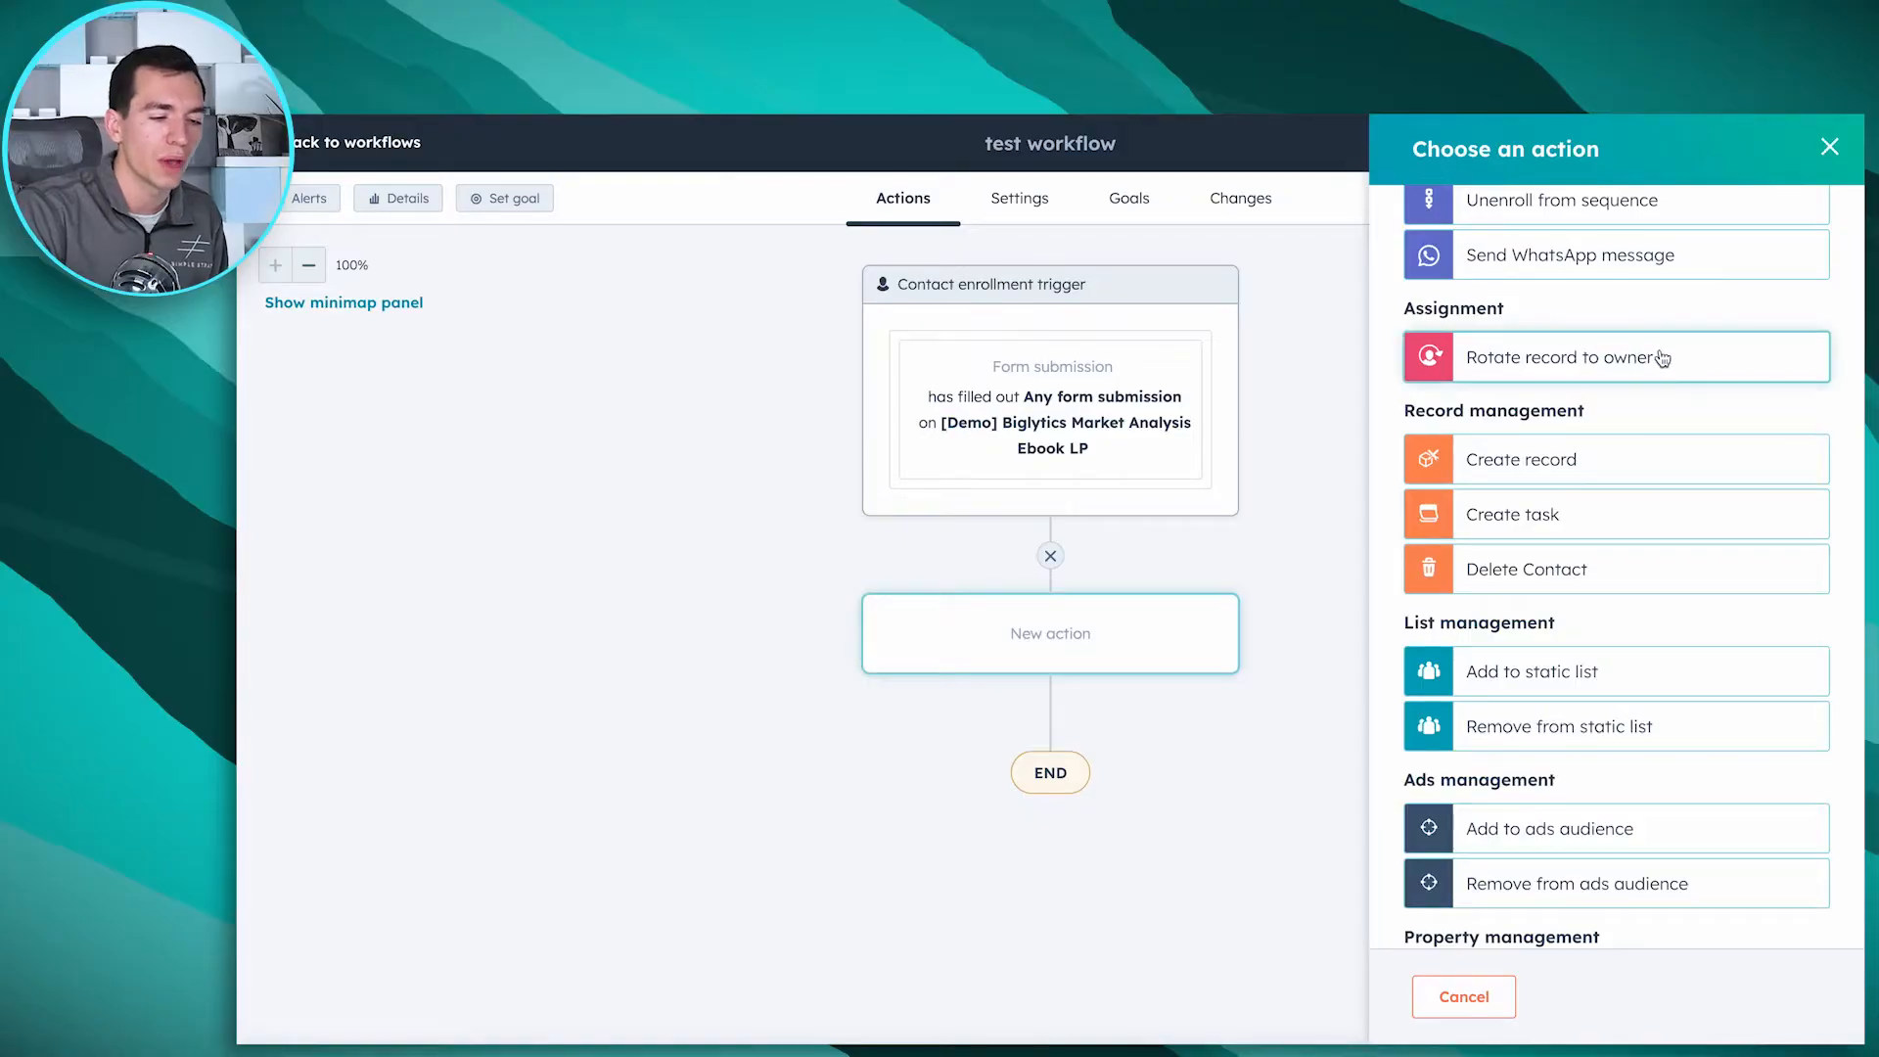
Step: Examine the record management, list management and ads management actions available for the workflow
scroll(1669, 372, "down", 2)
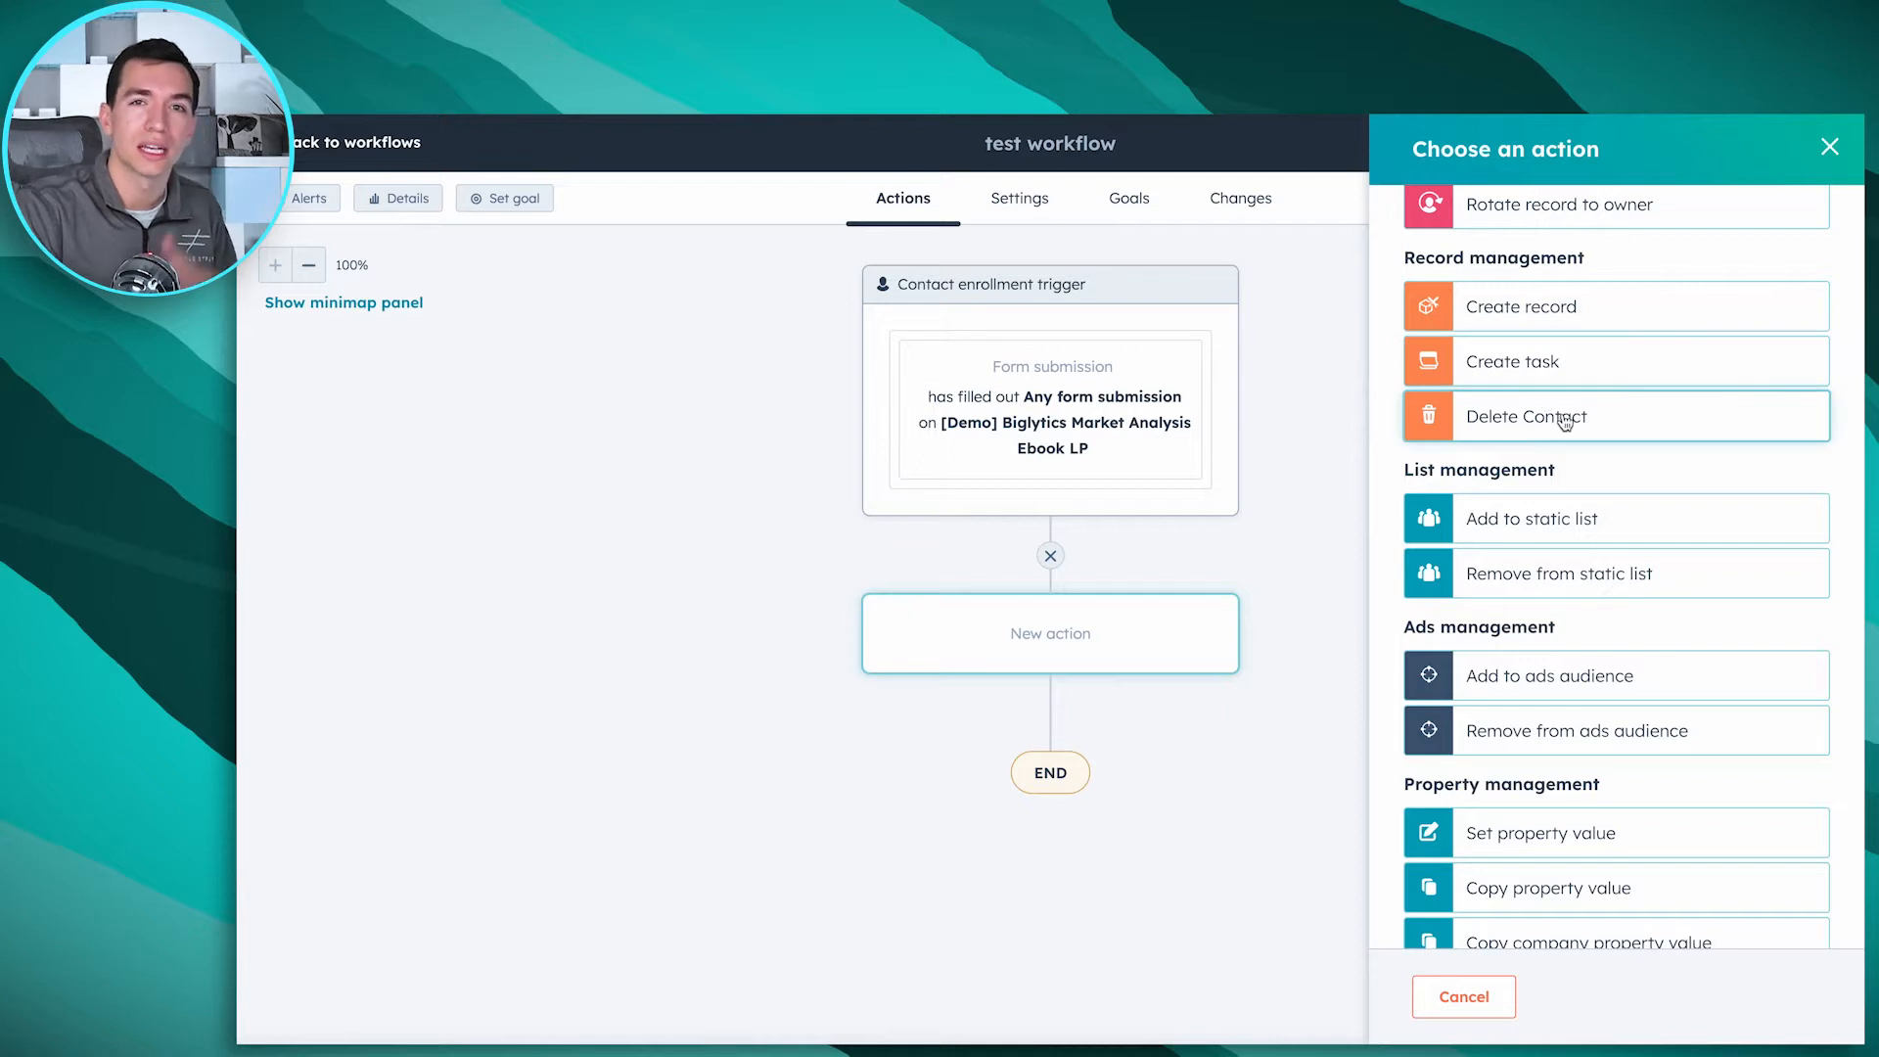
scroll(1564, 421, "down", 2)
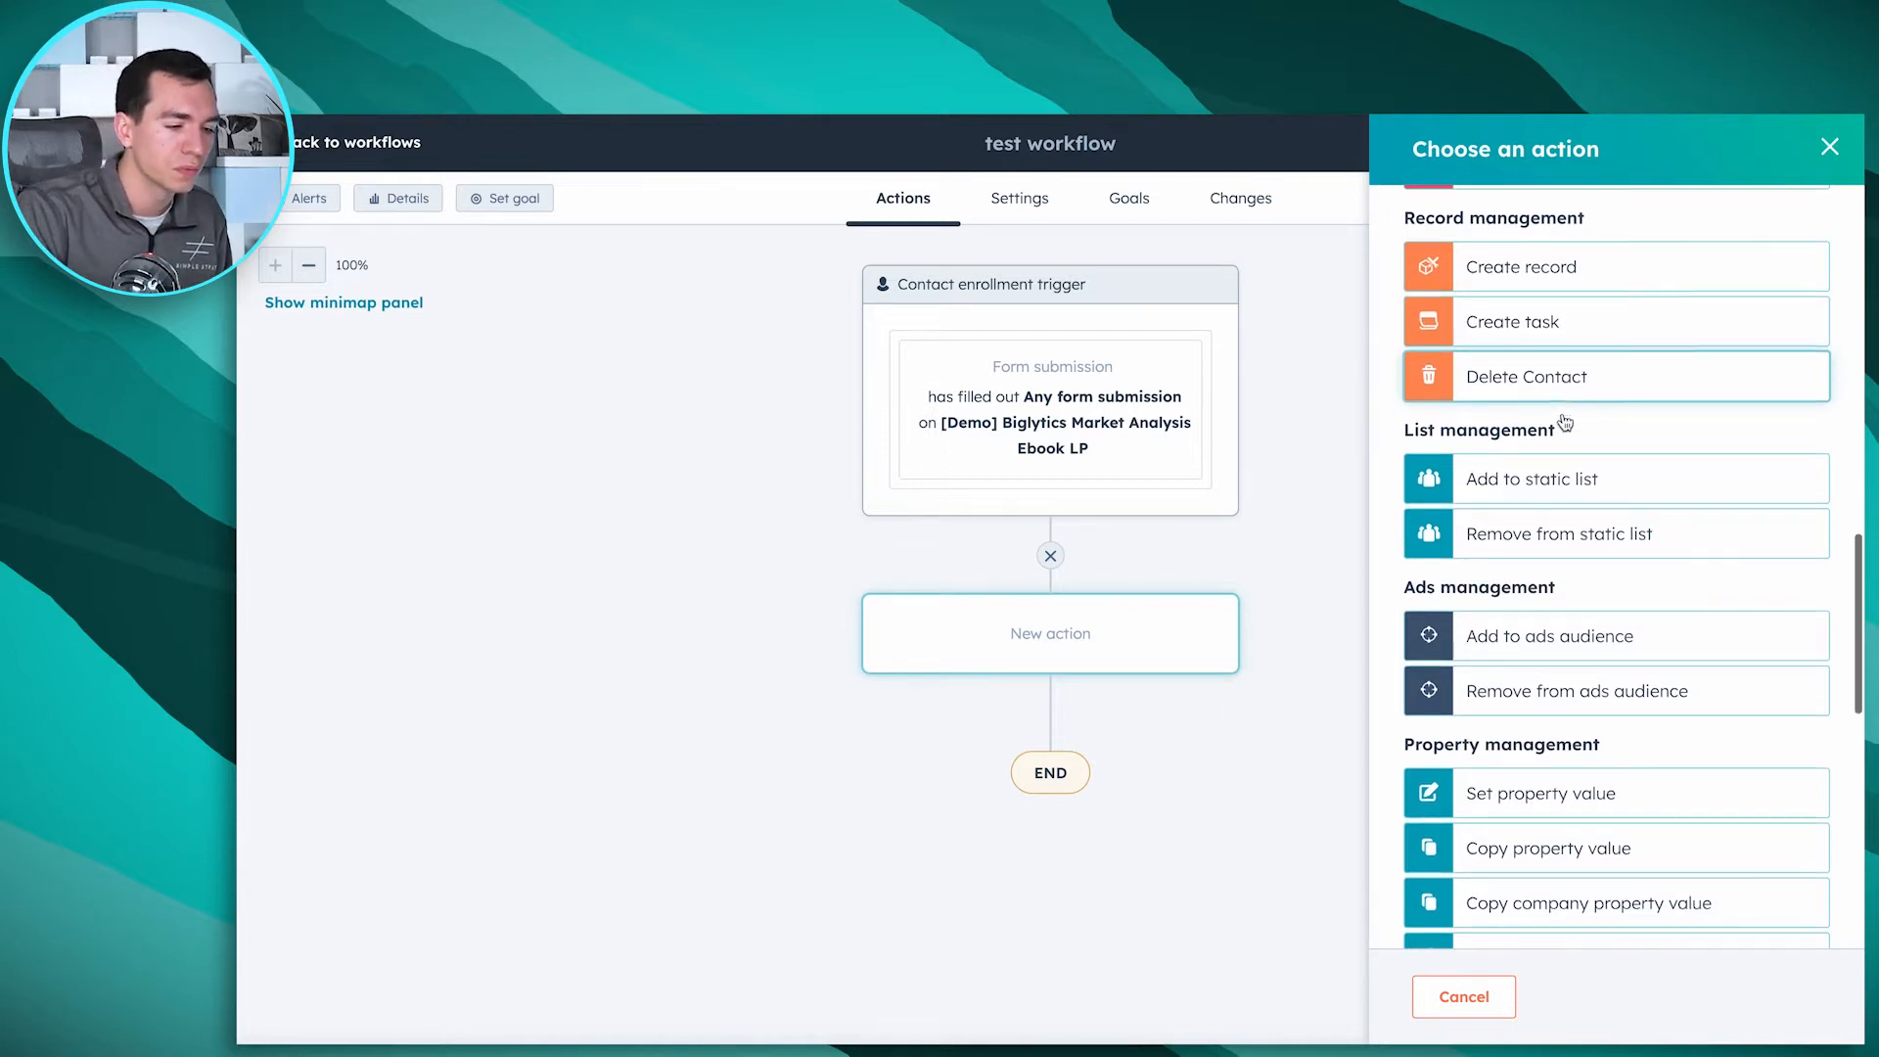
scroll(1607, 313, "up", 1)
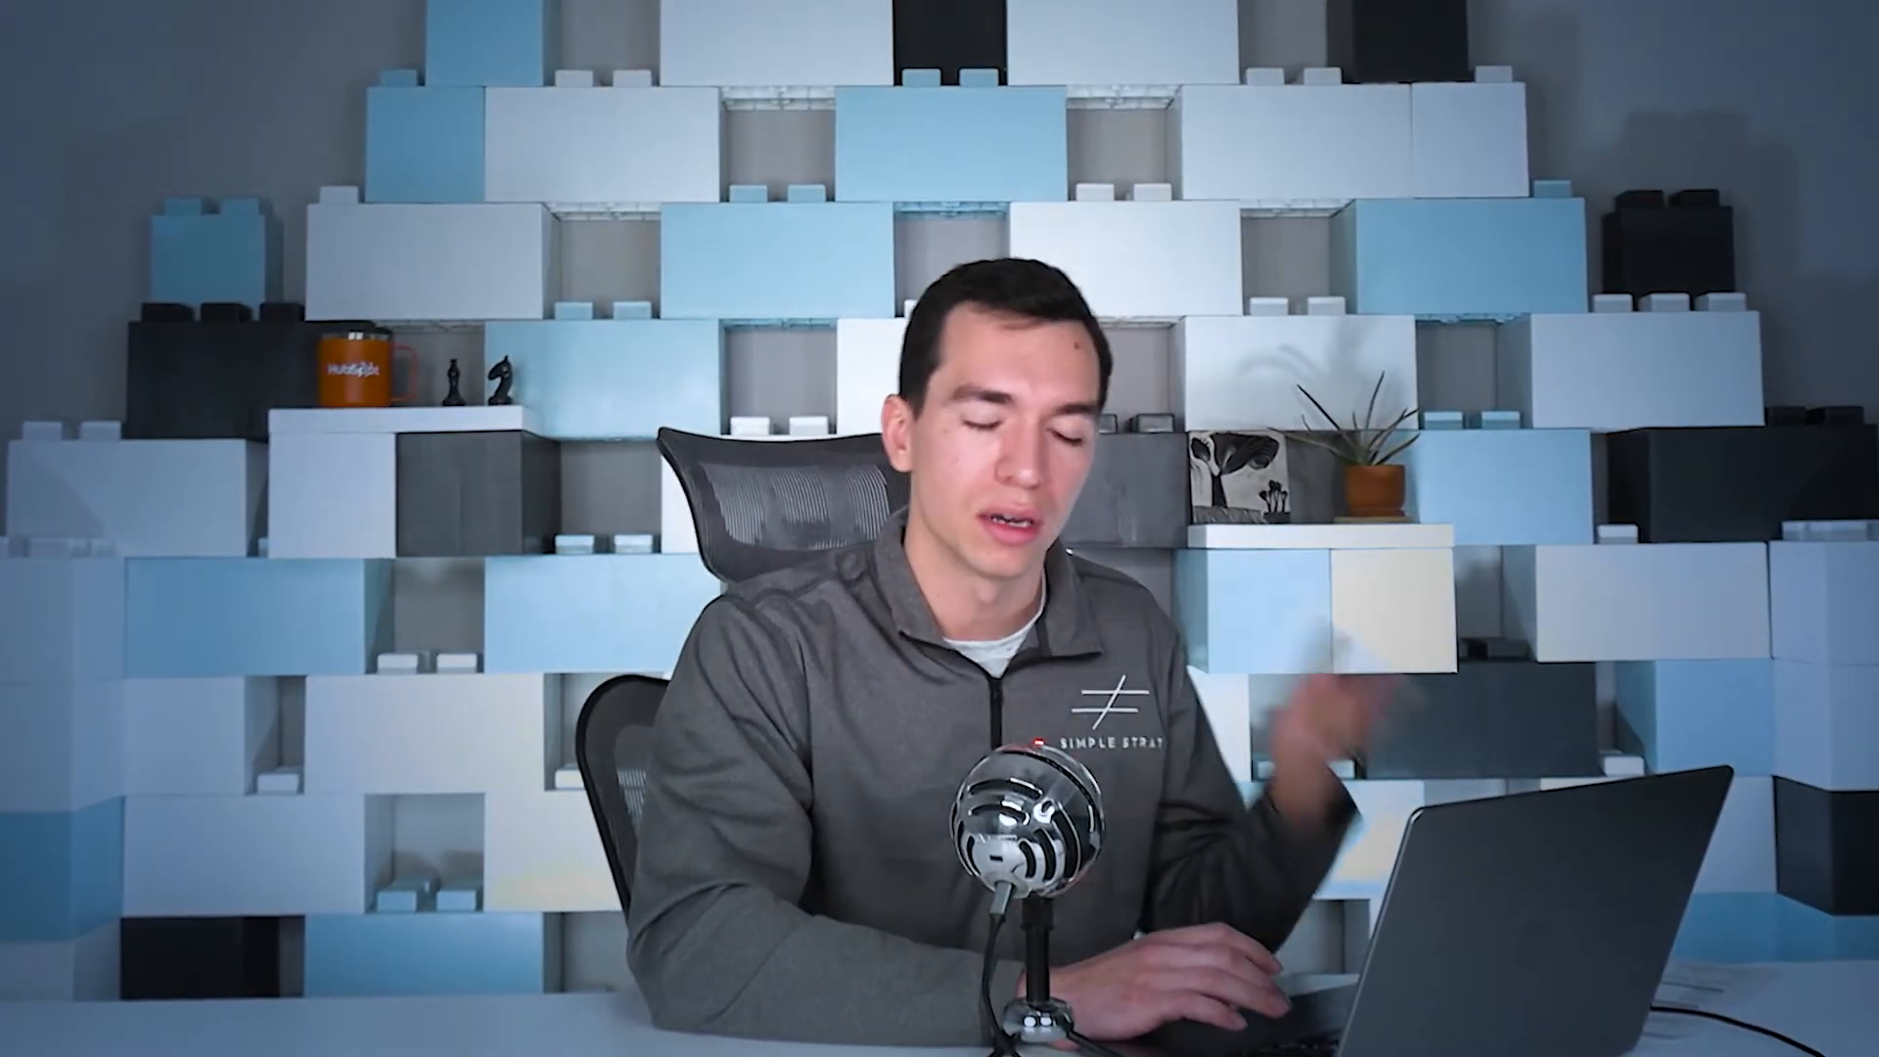
scroll(1597, 332, "down", 1)
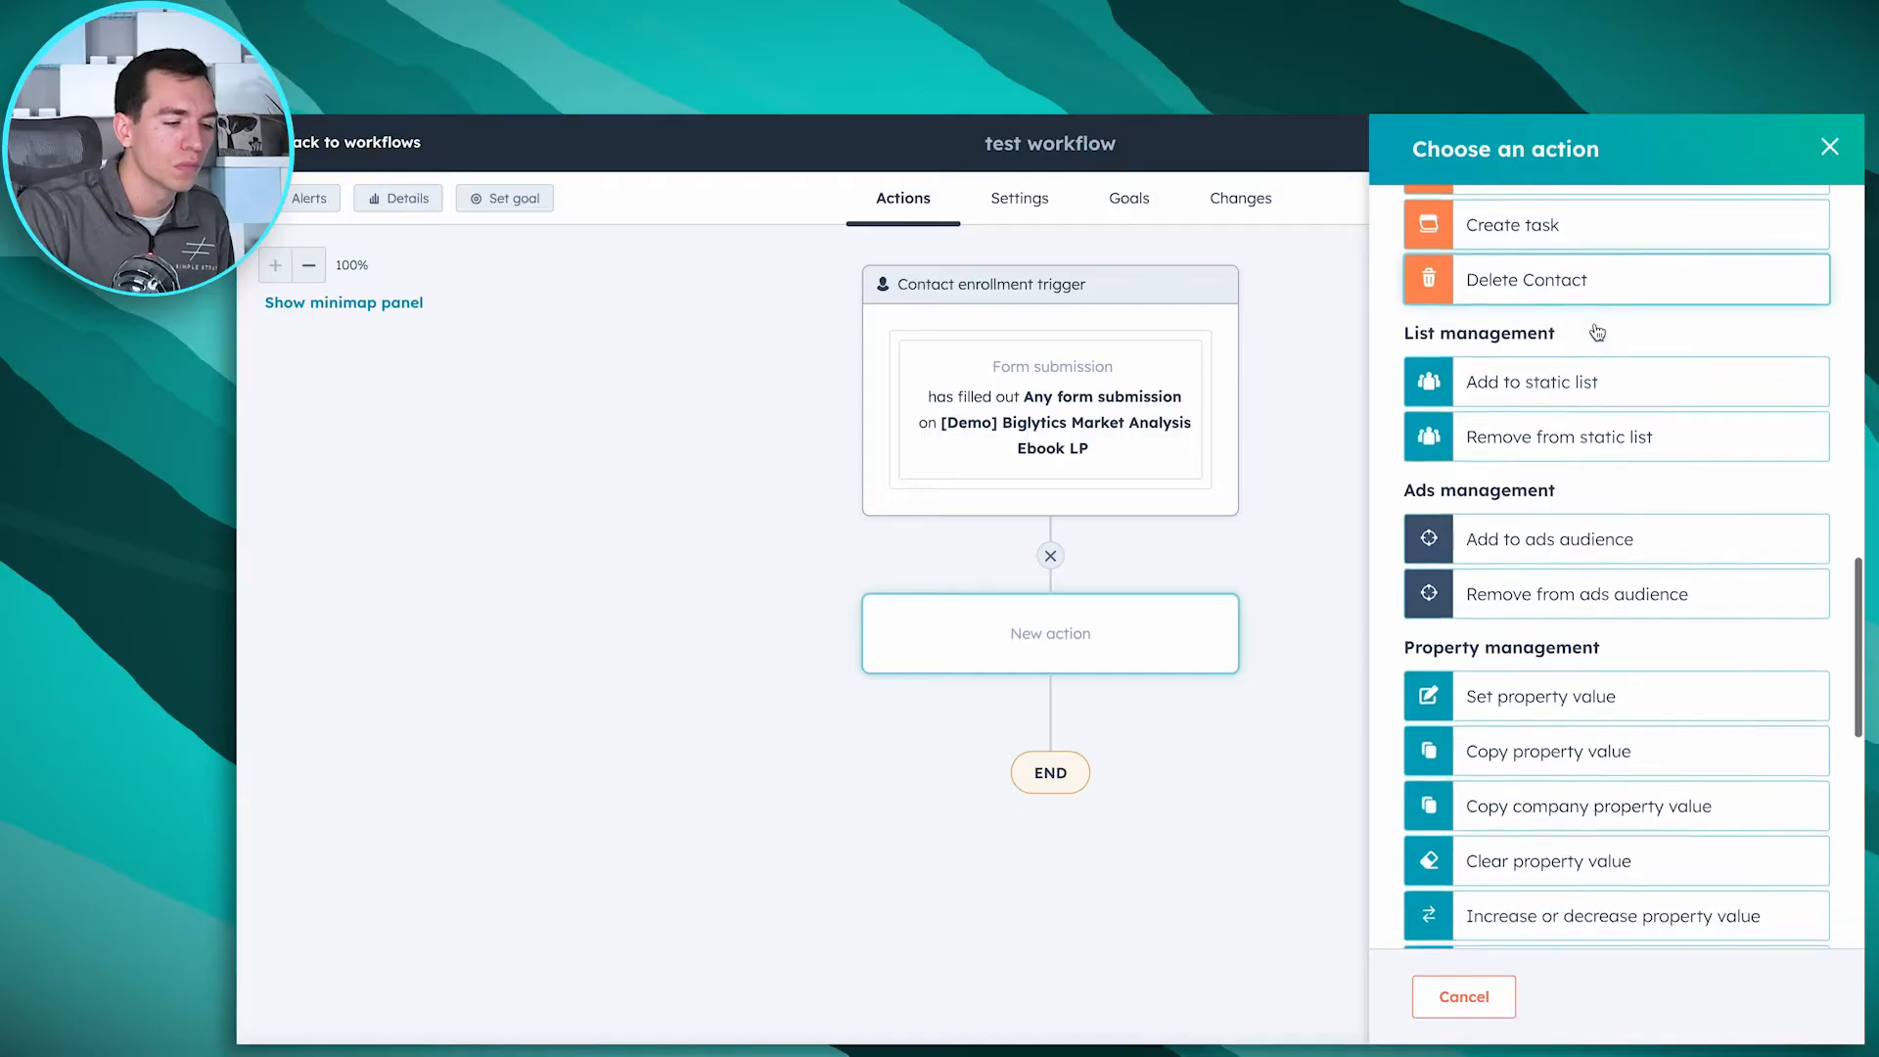
scroll(1598, 333, "down", 1)
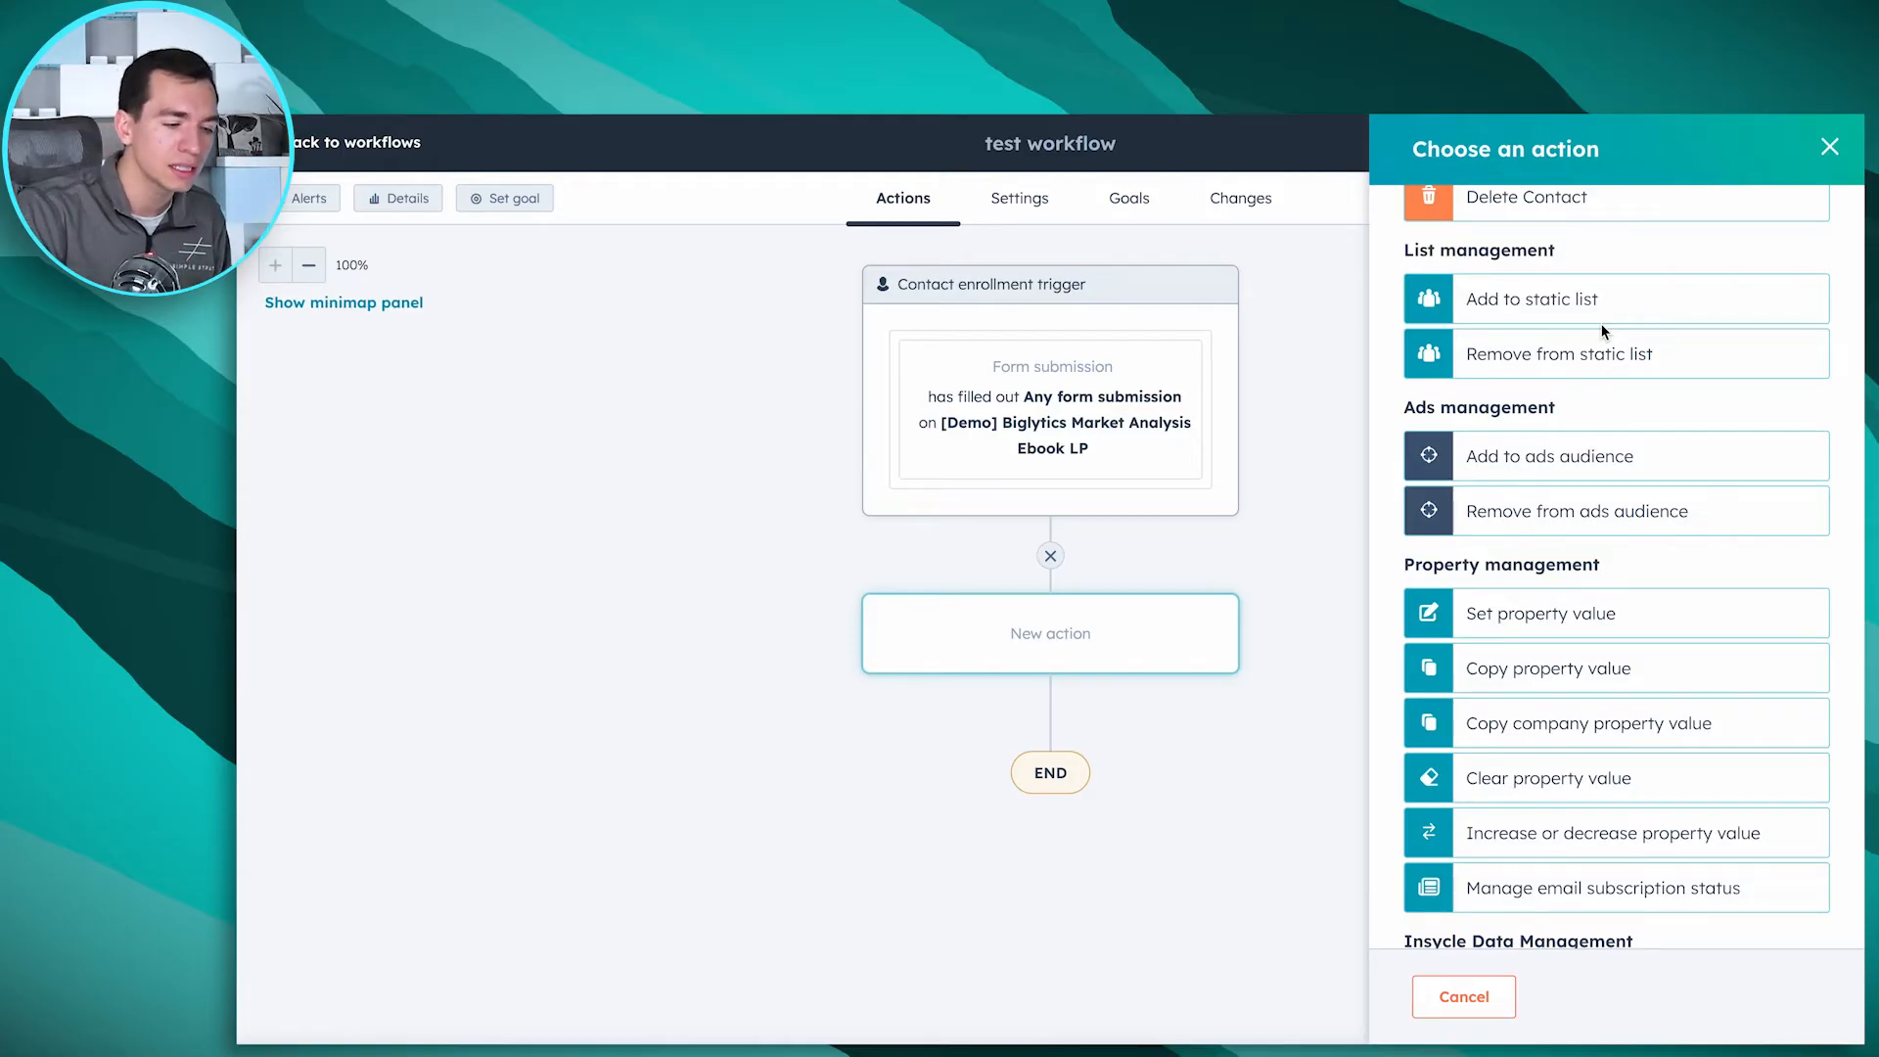
scroll(1605, 333, "down", 2)
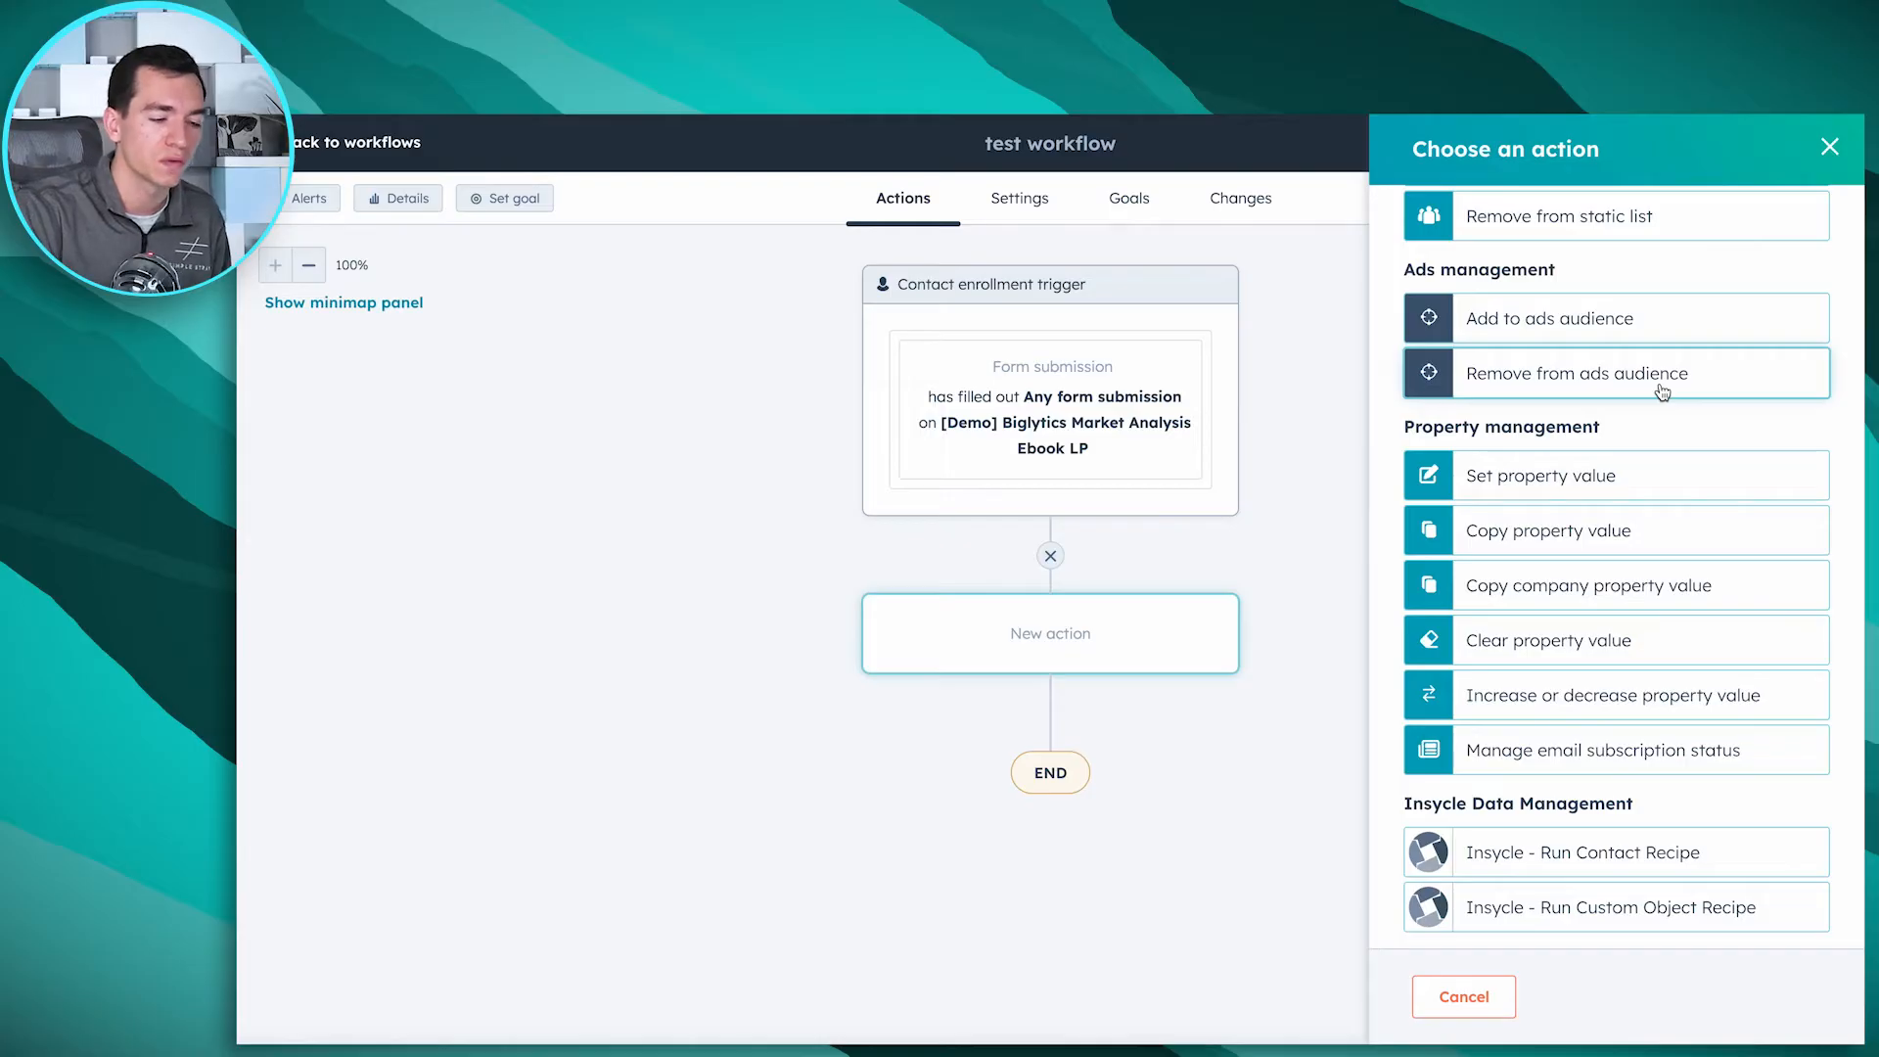
Step: Examine the property management actions, from setting, copying and clearing property values to managing email subscription status
scroll(1662, 392, "down", 2)
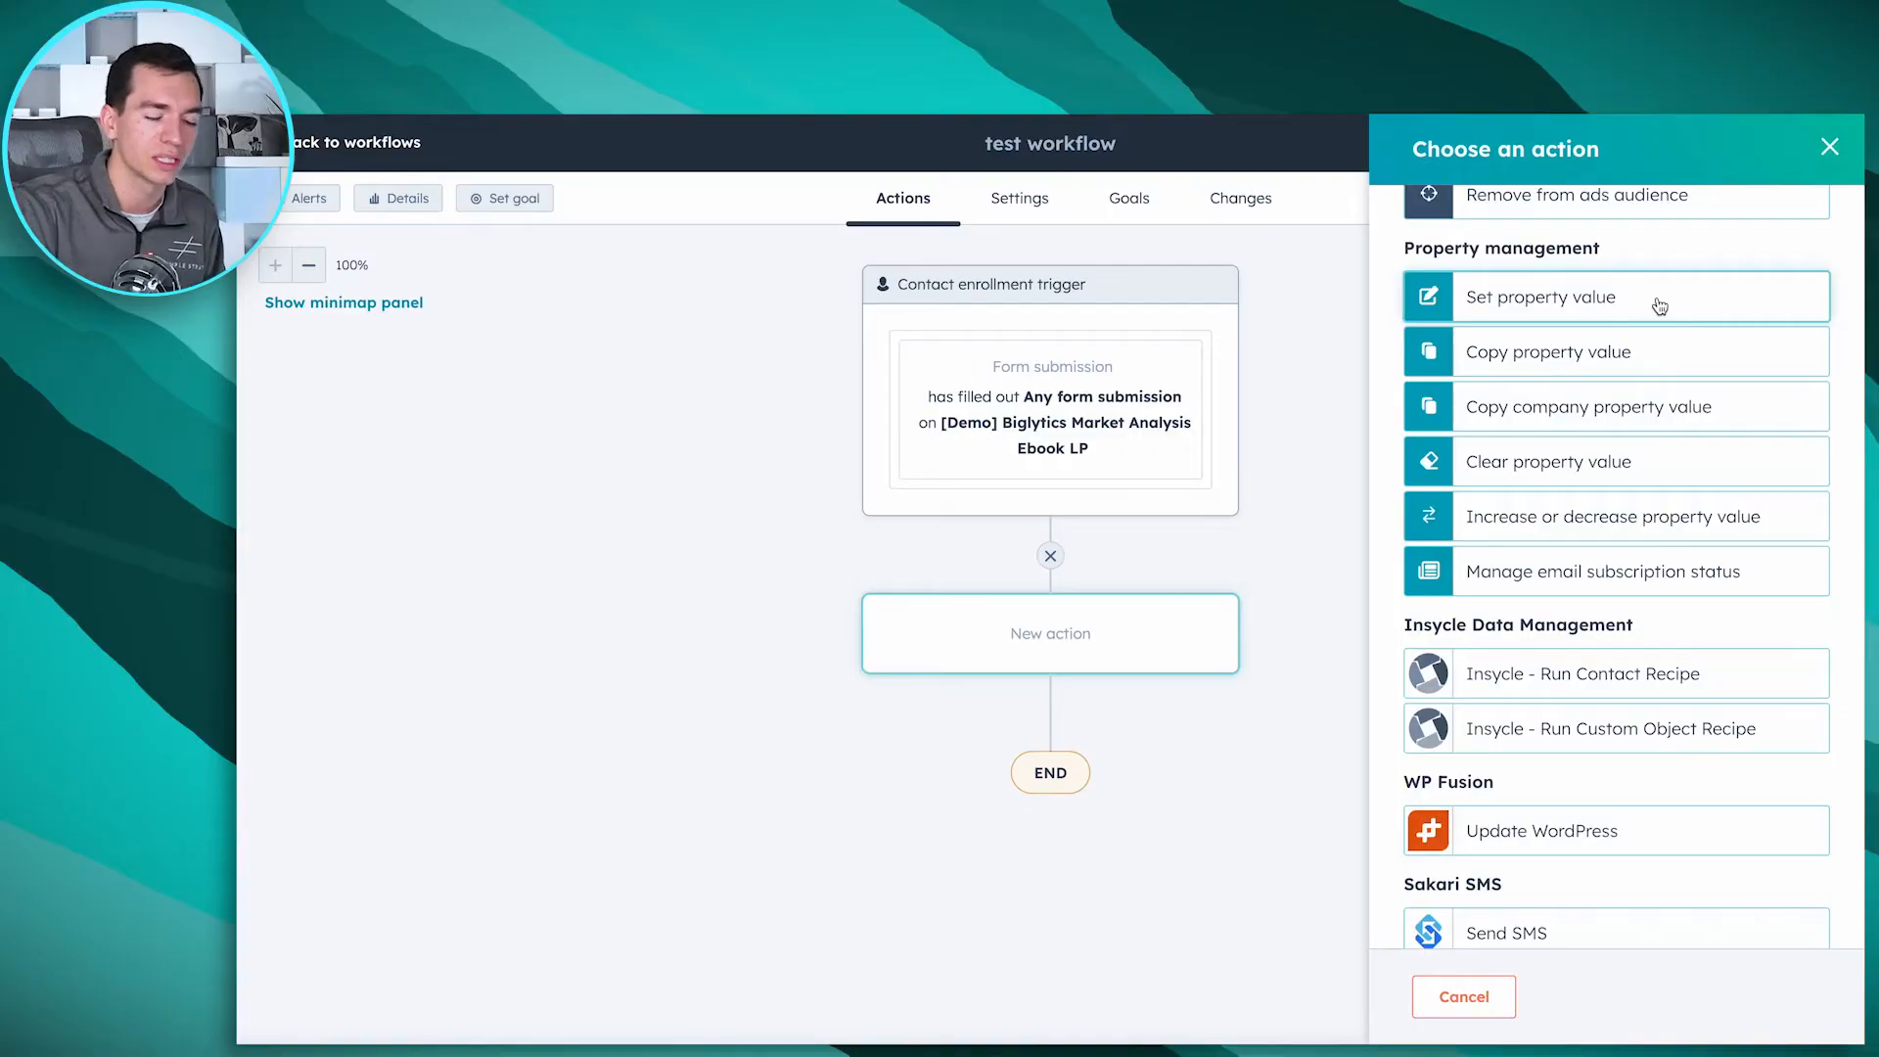
scroll(1654, 303, "down", 1)
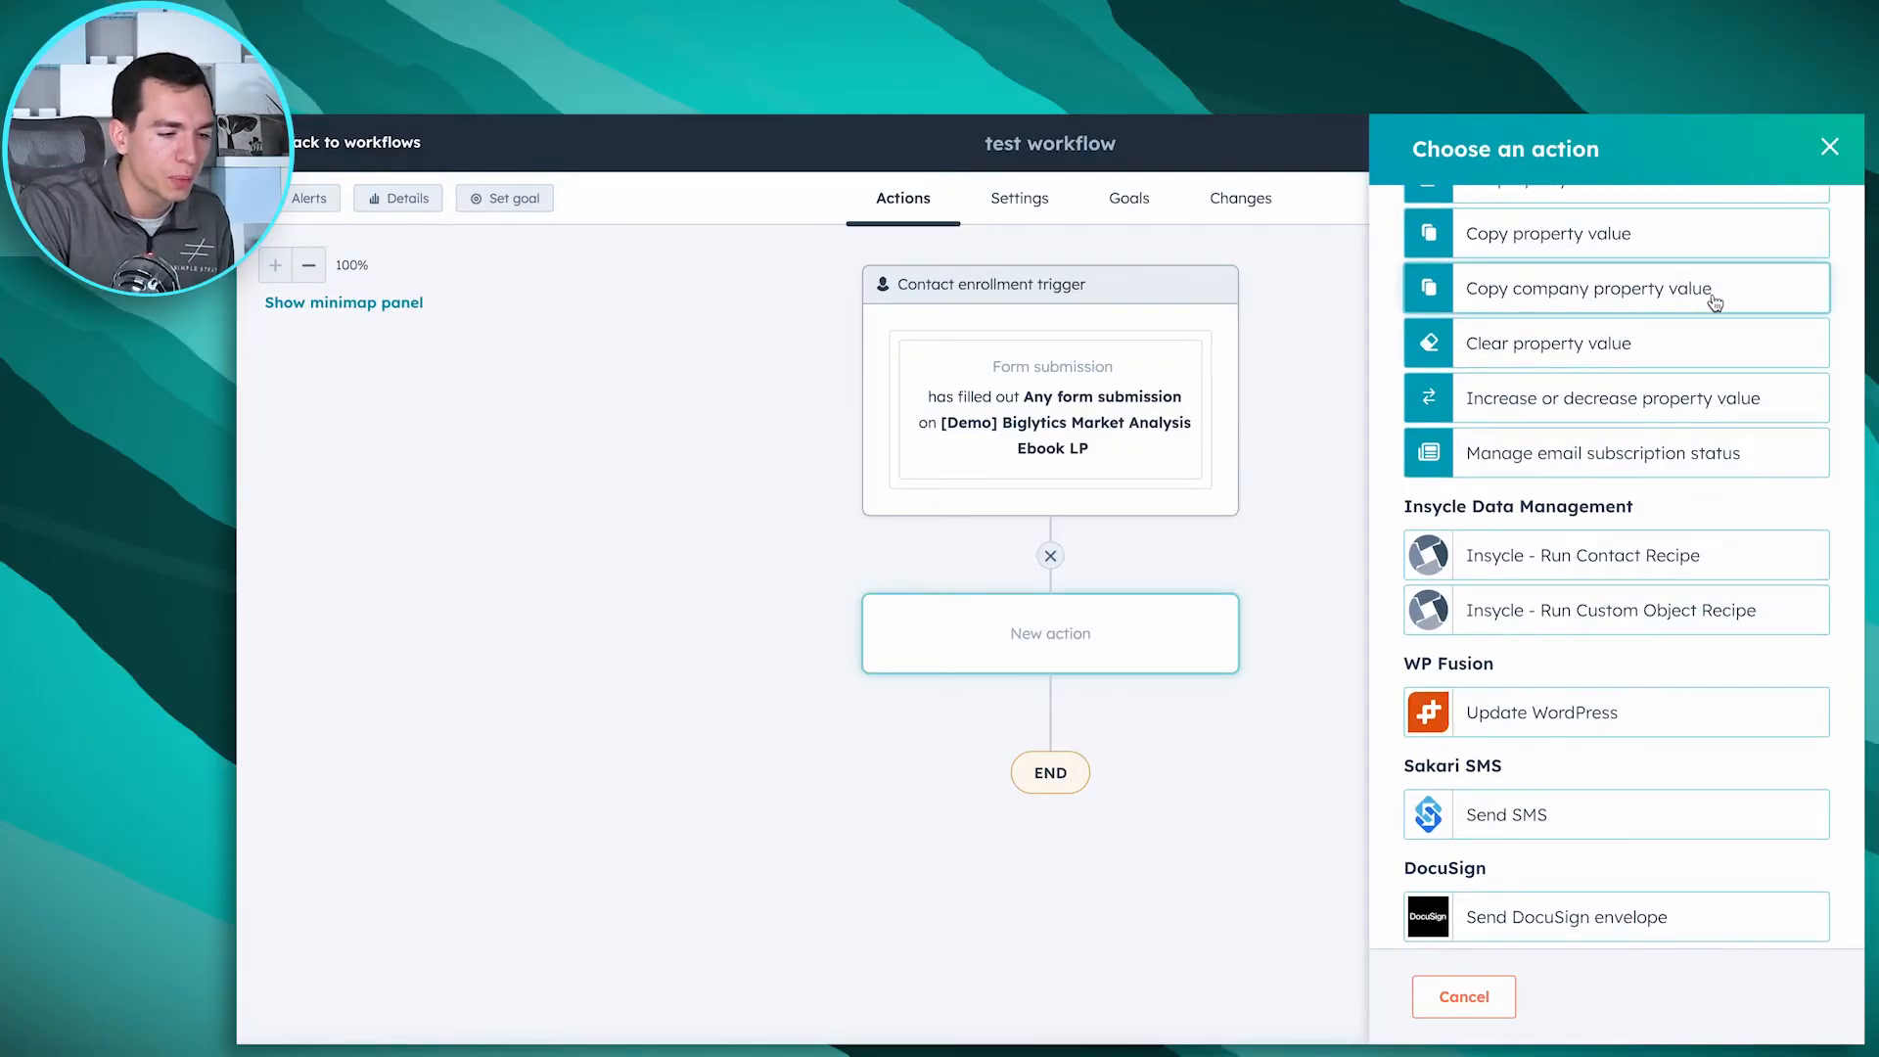
scroll(1615, 311, "down", 1)
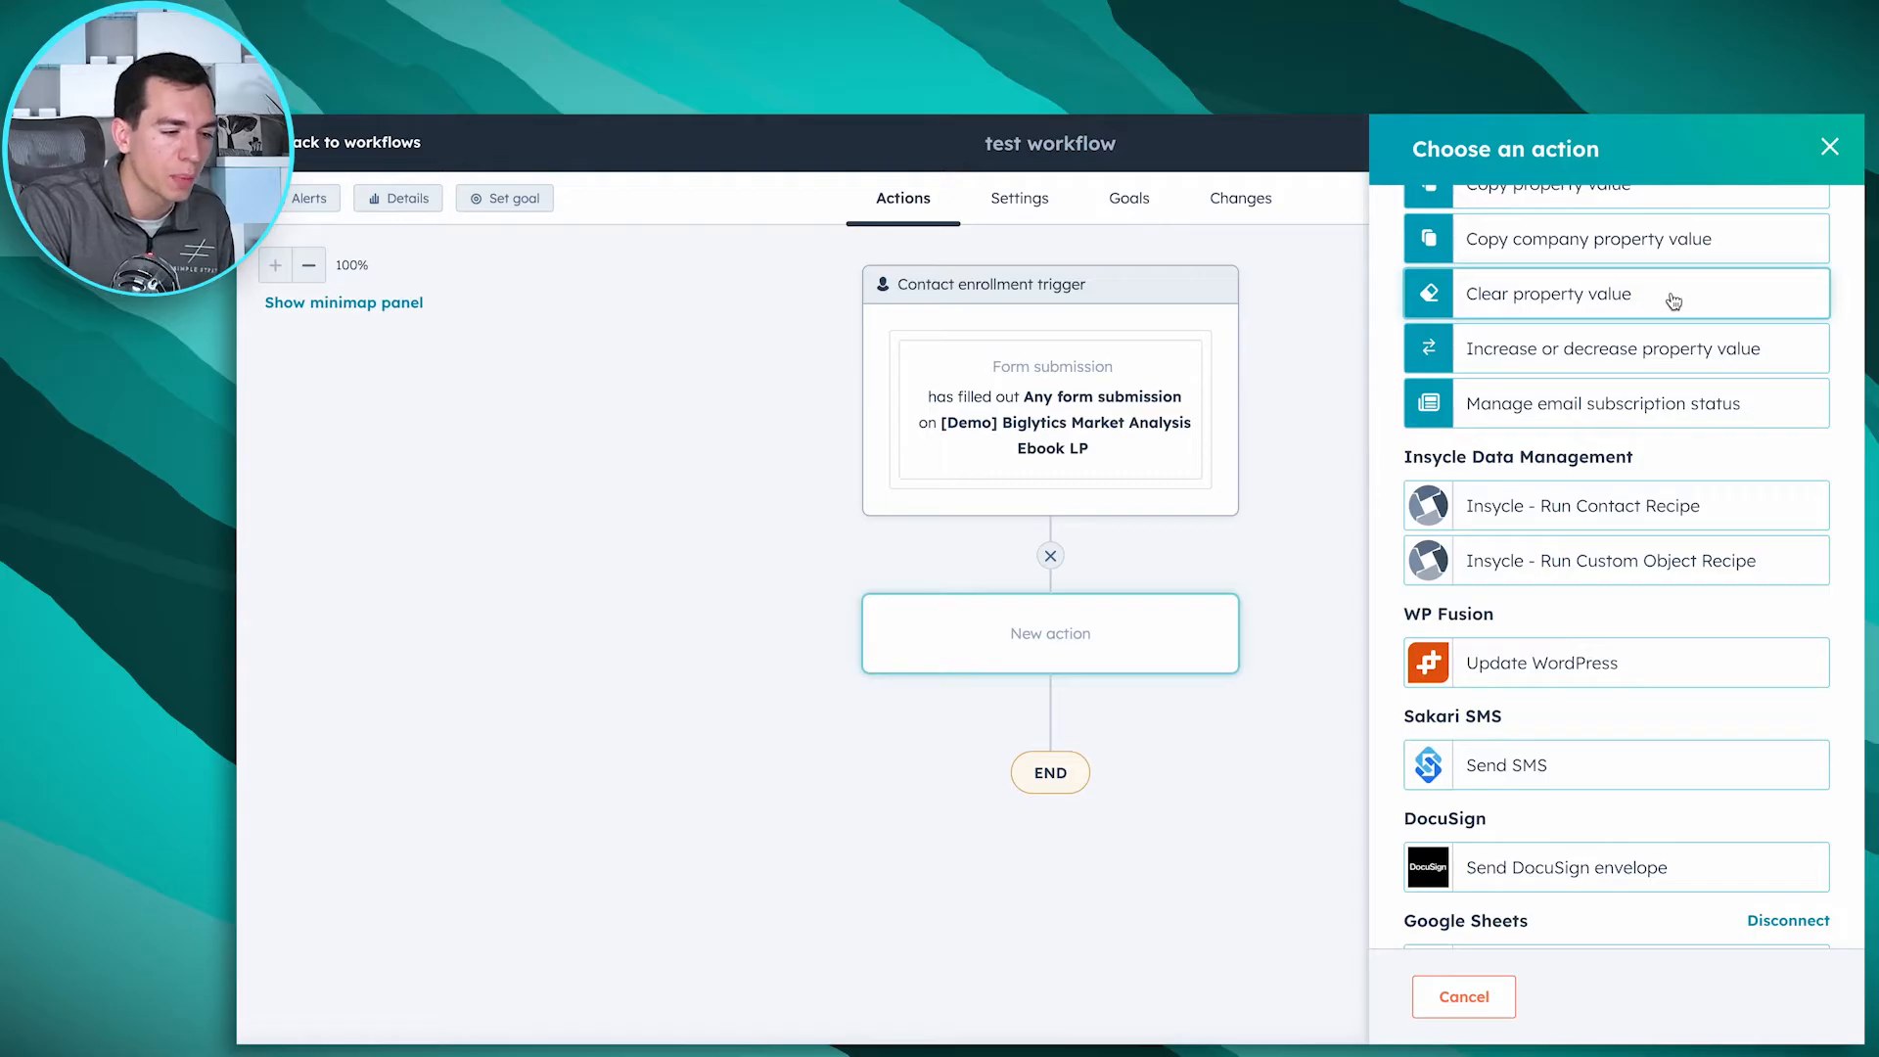
scroll(1673, 301, "down", 1)
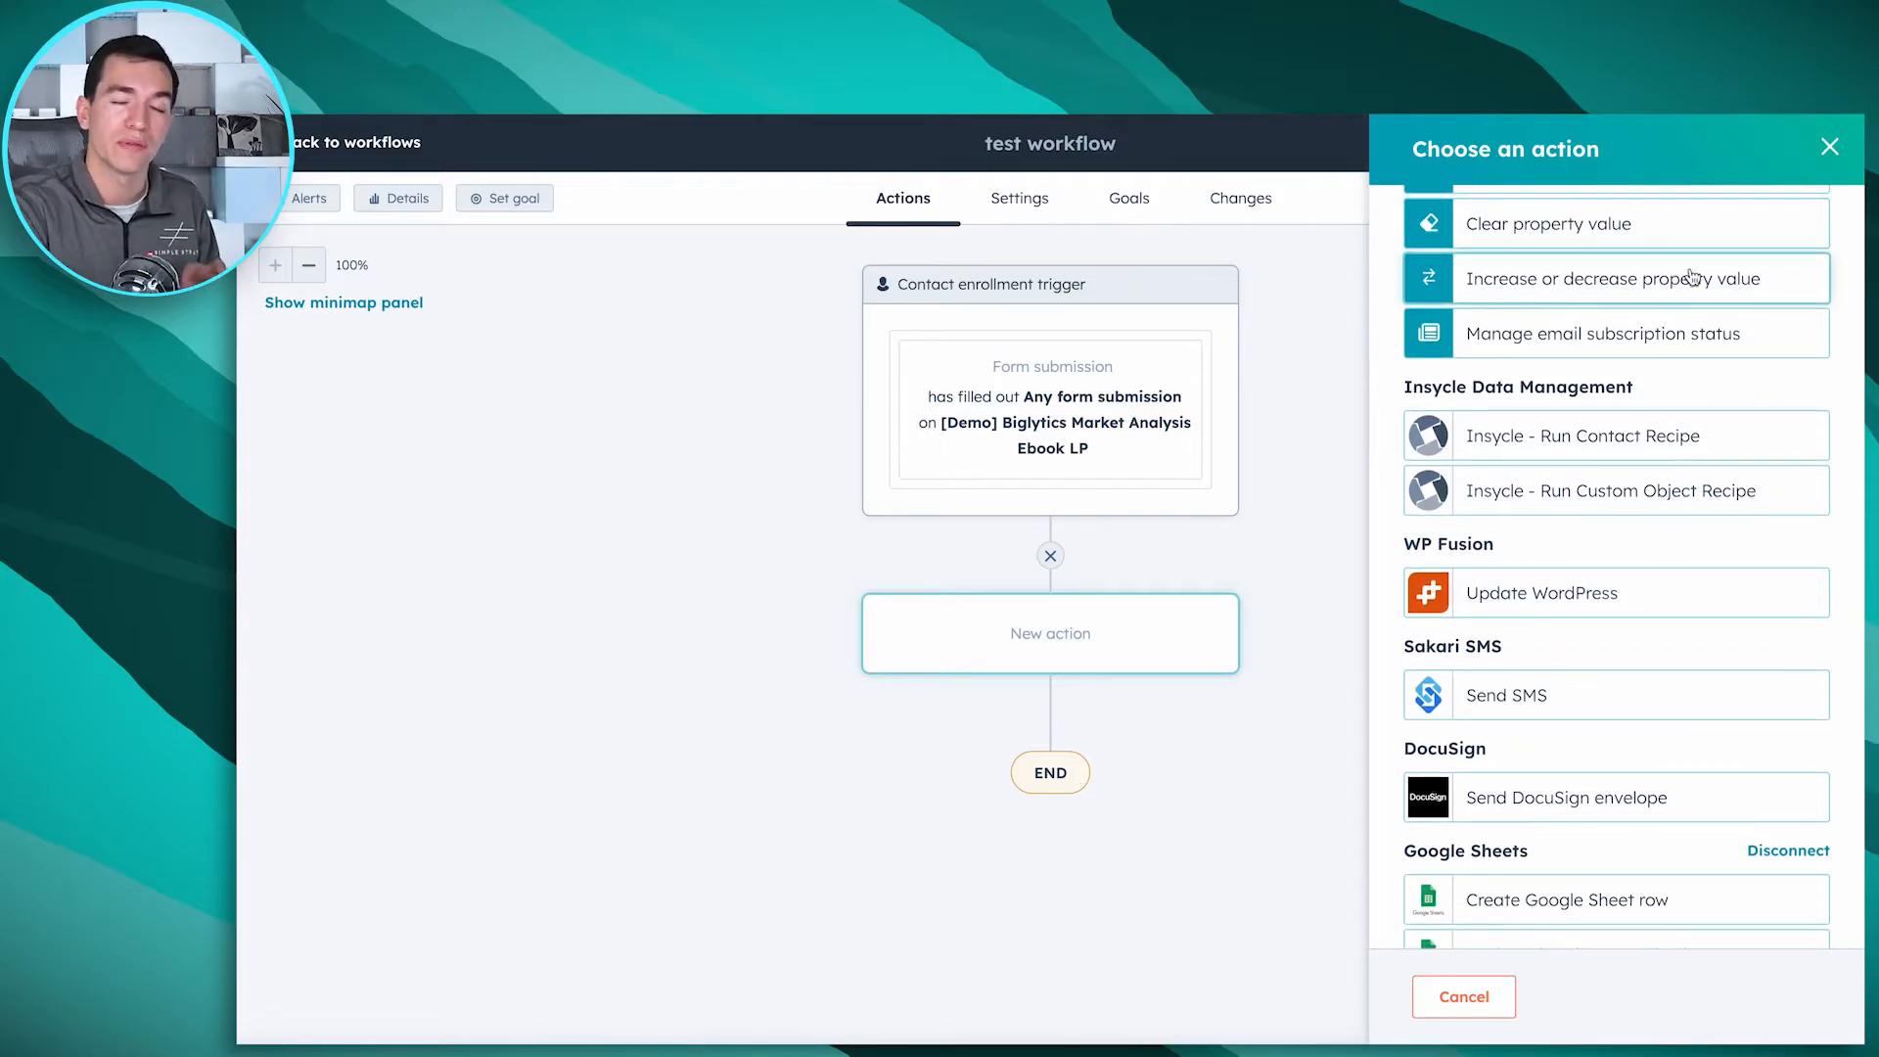
scroll(1674, 284, "down", 1)
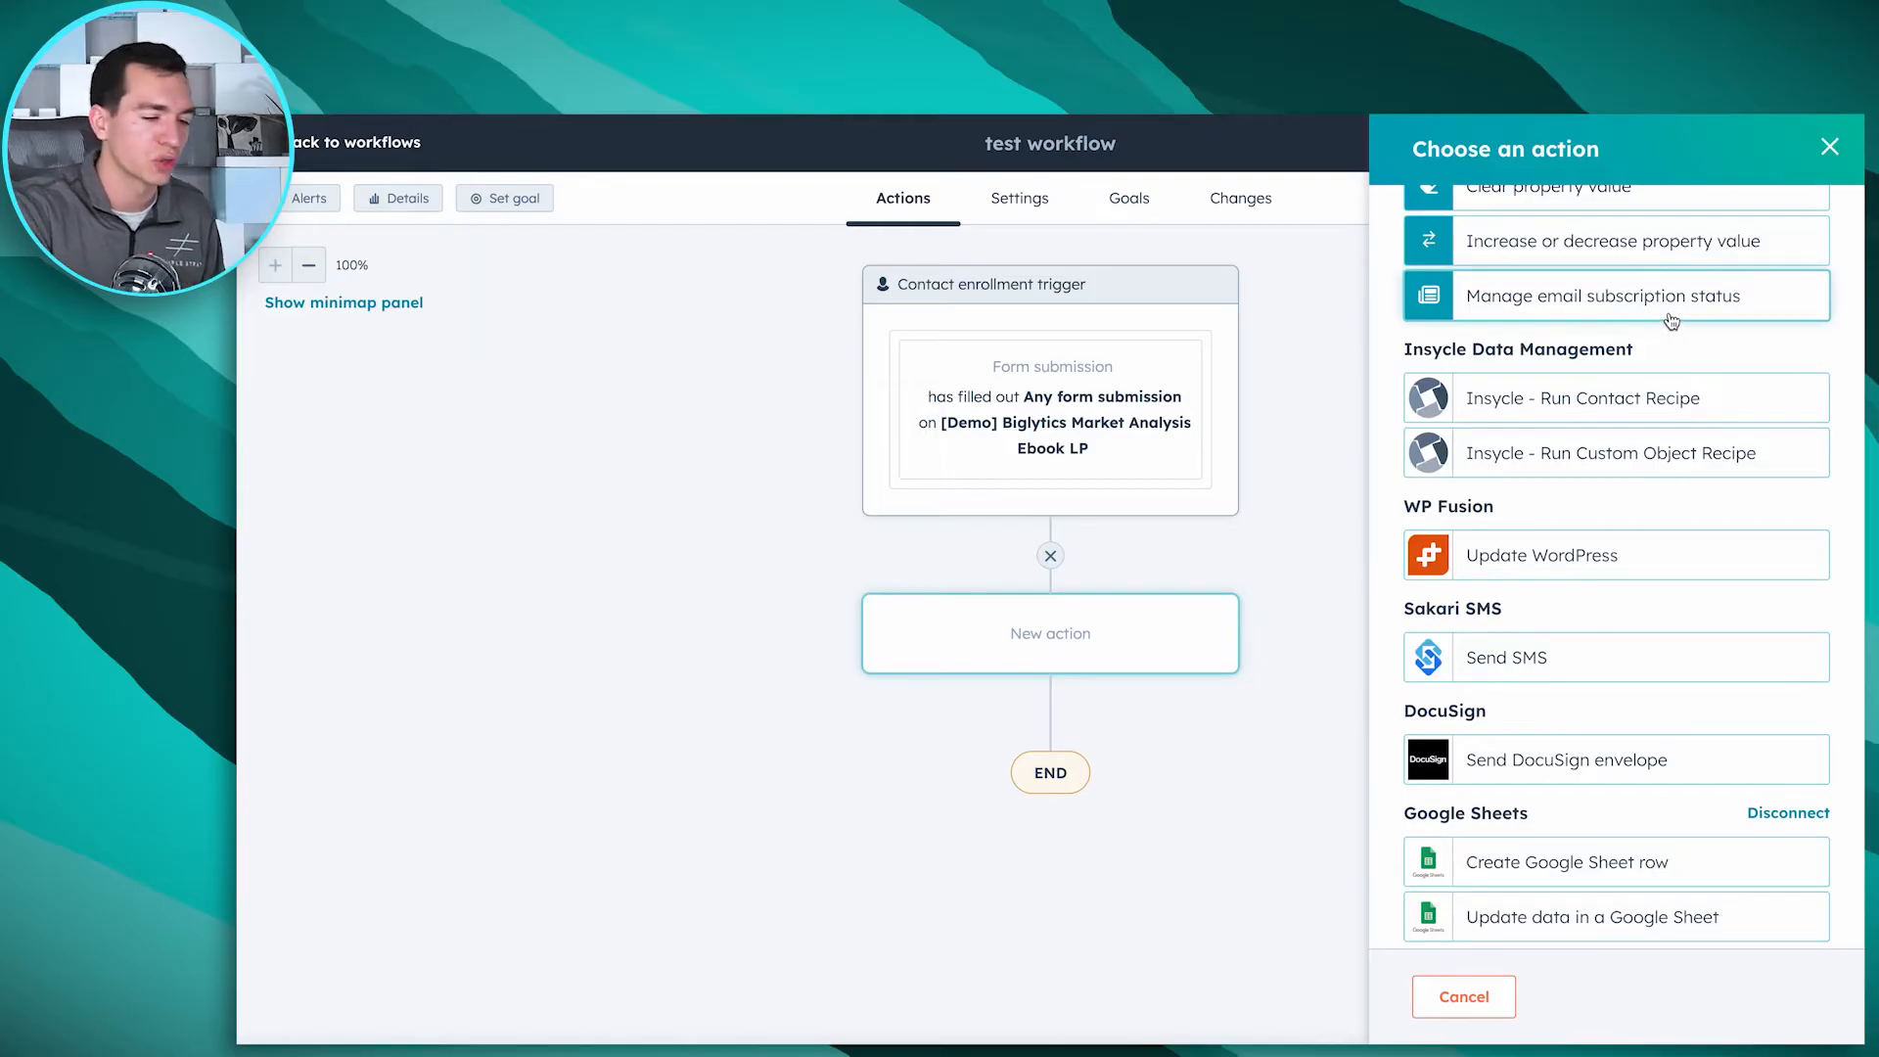
scroll(1664, 327, "up", 3)
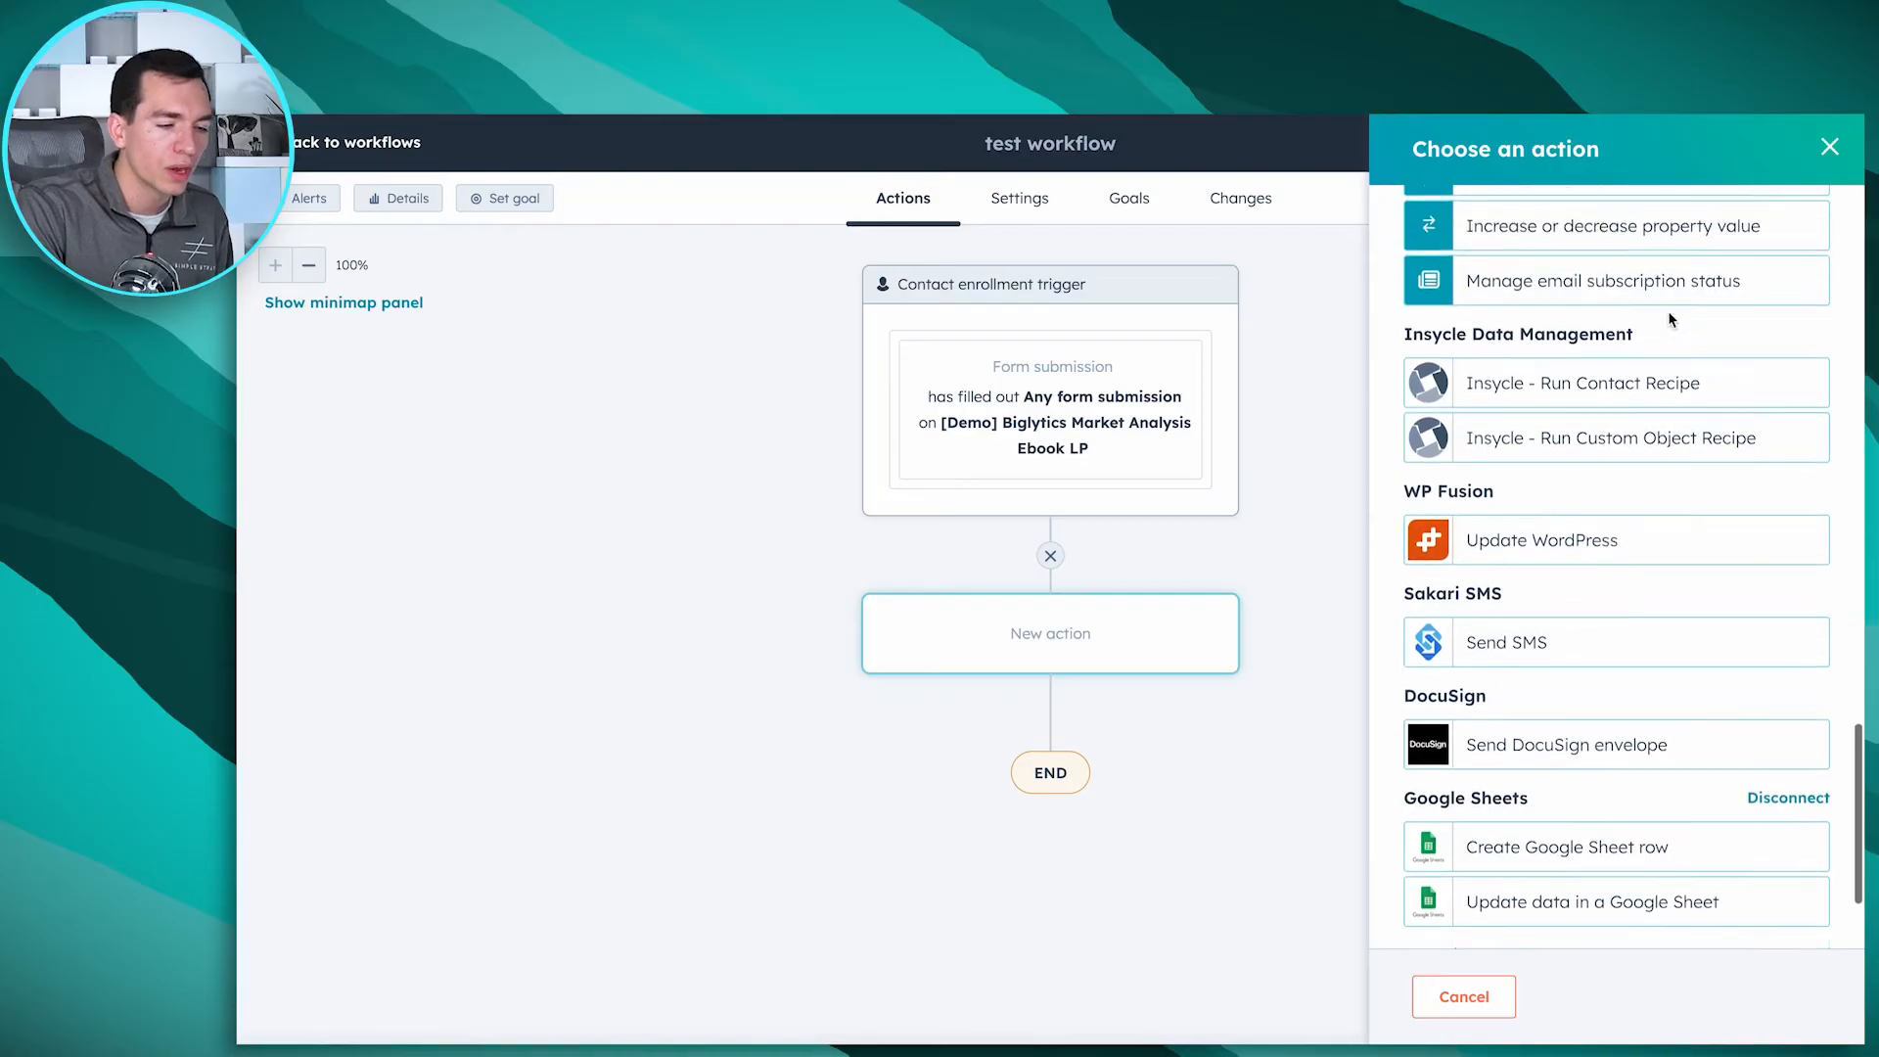
scroll(1626, 347, "up", 2)
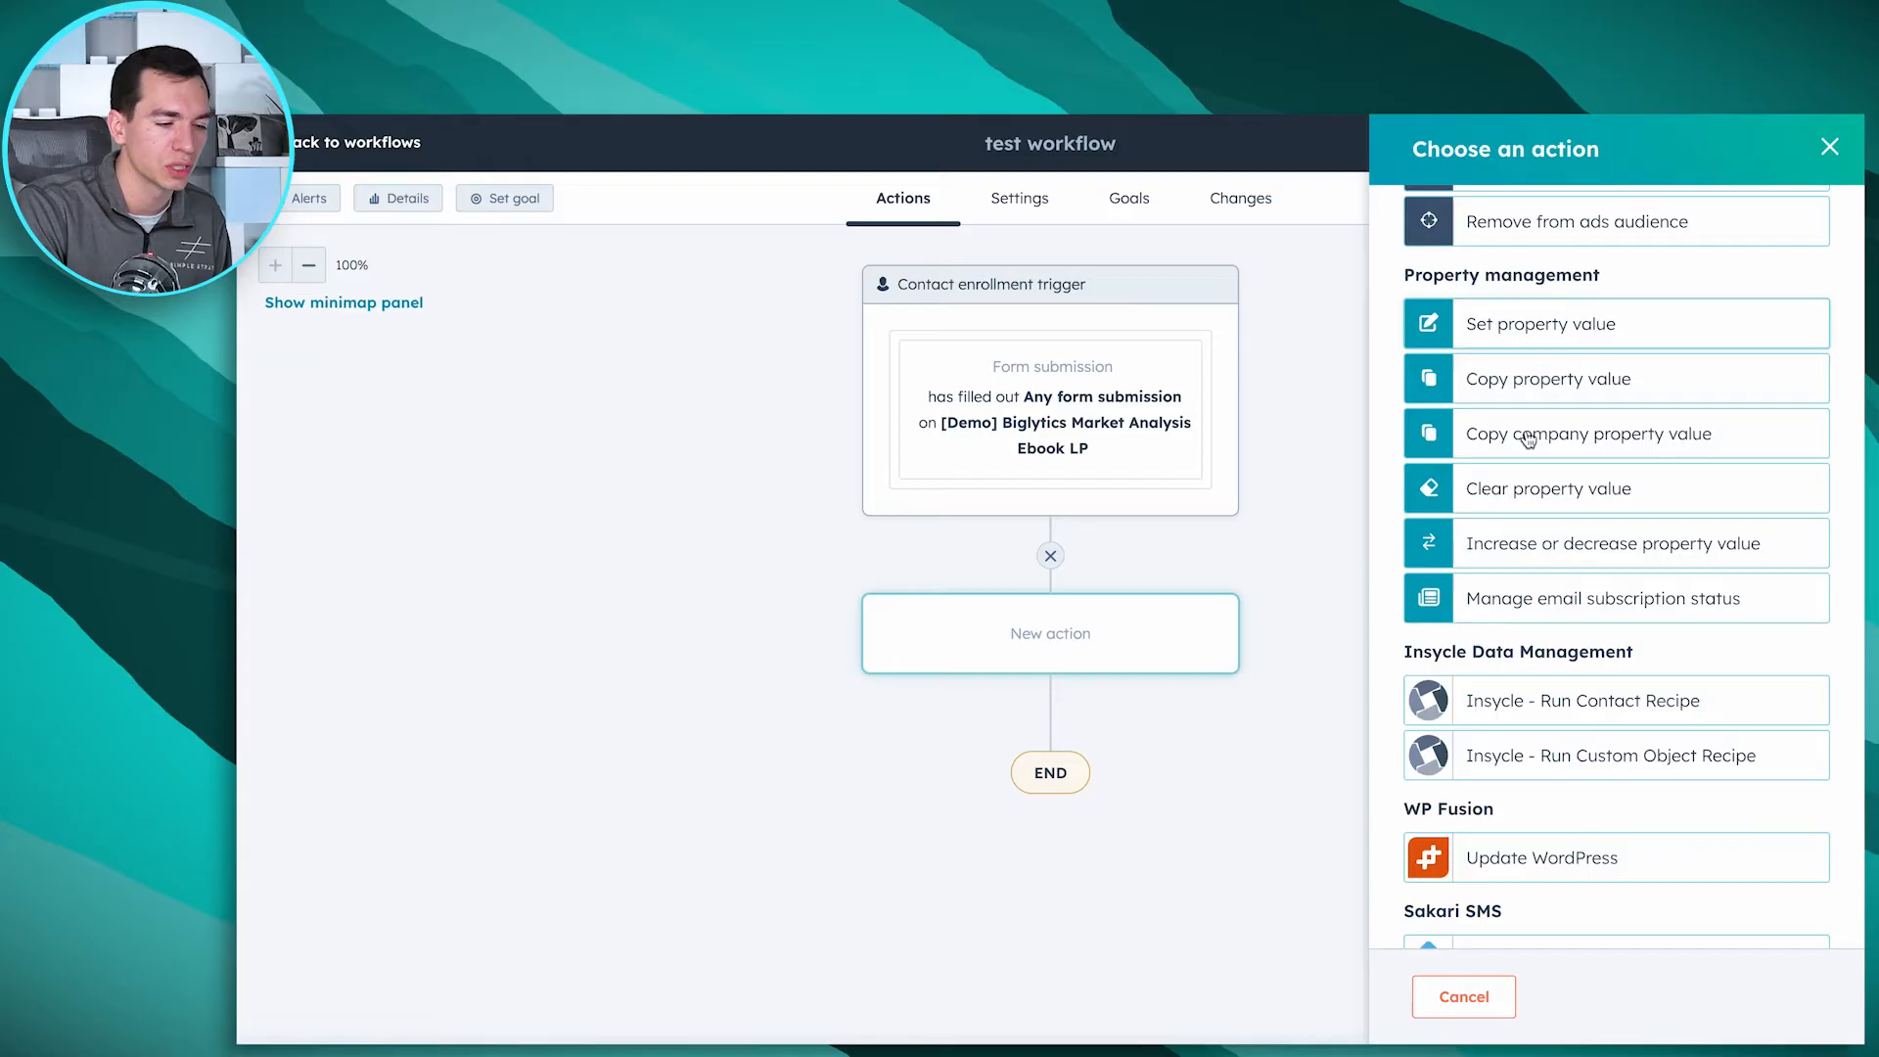
Step: Examine the integration actions for Insycle, WP Fusion, Sakari SMS, DocuSign, Google Sheets and Associ8
scroll(1566, 450, "down", 3)
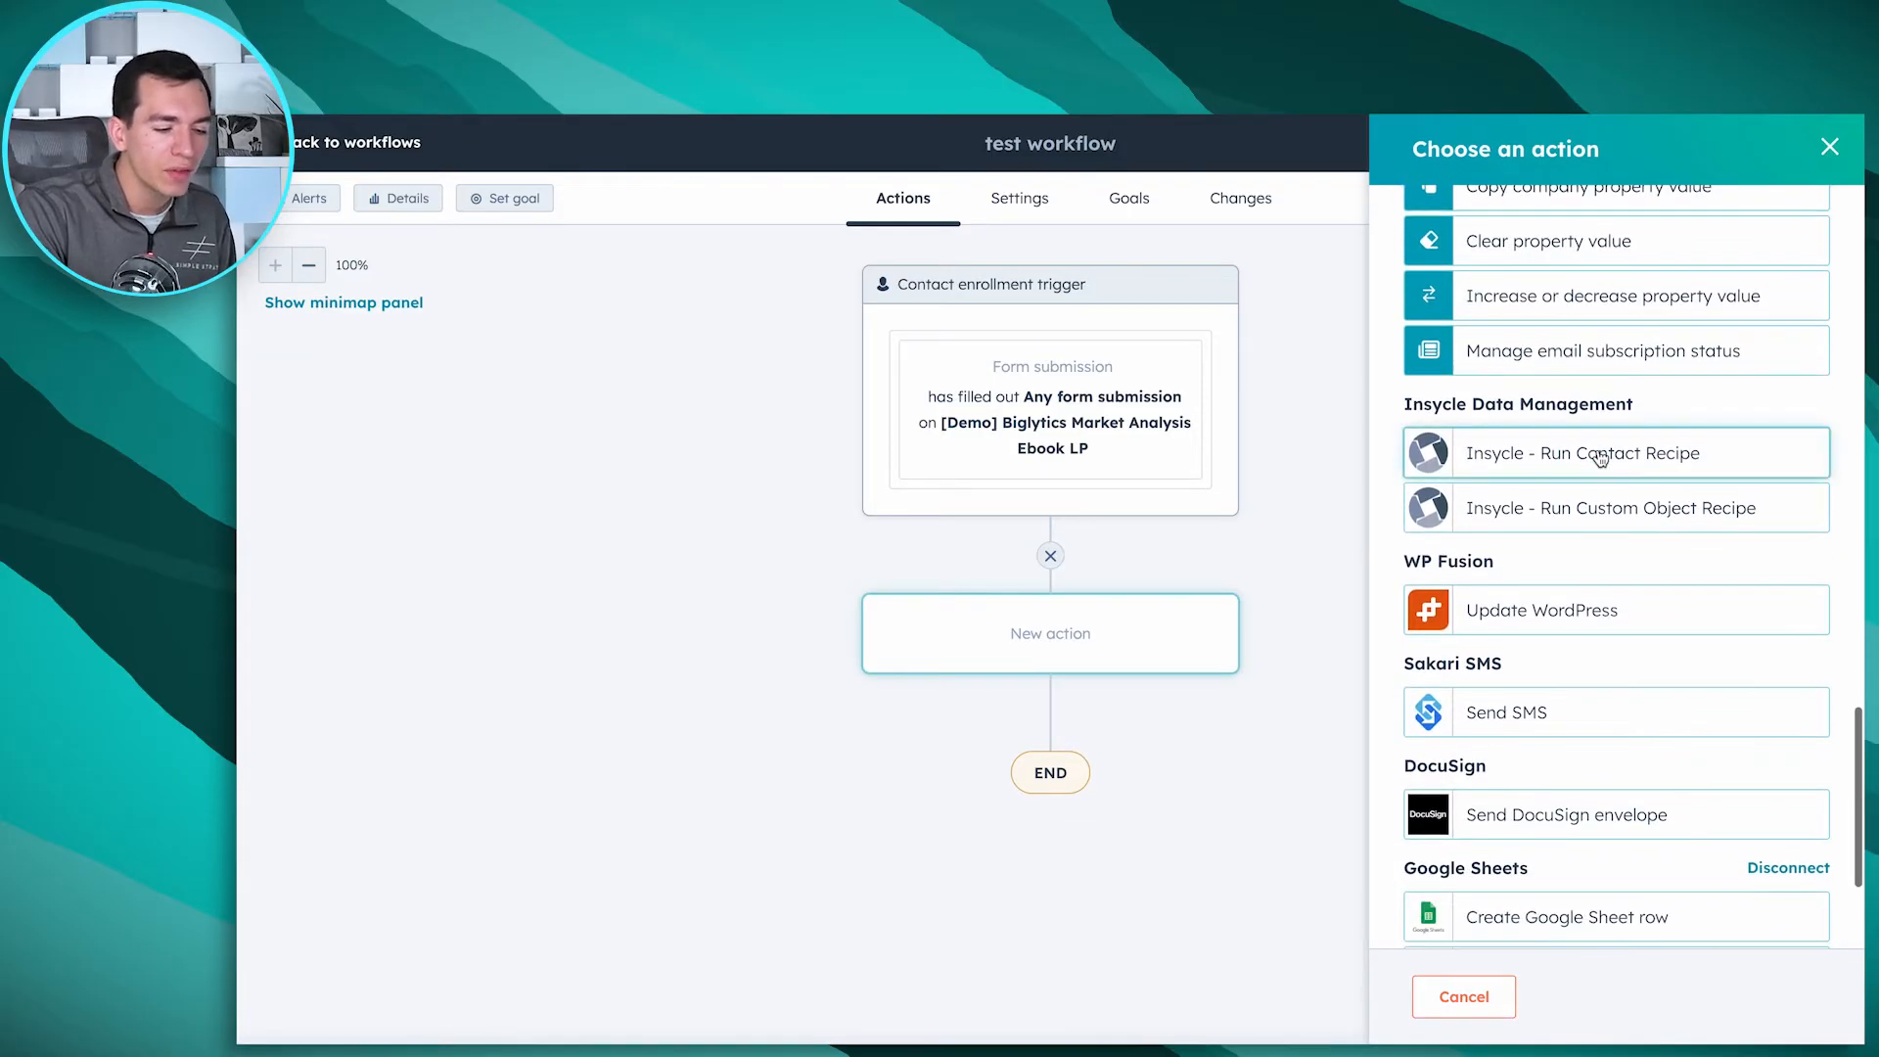
scroll(1600, 459, "down", 3)
scroll(1600, 459, "up", 2)
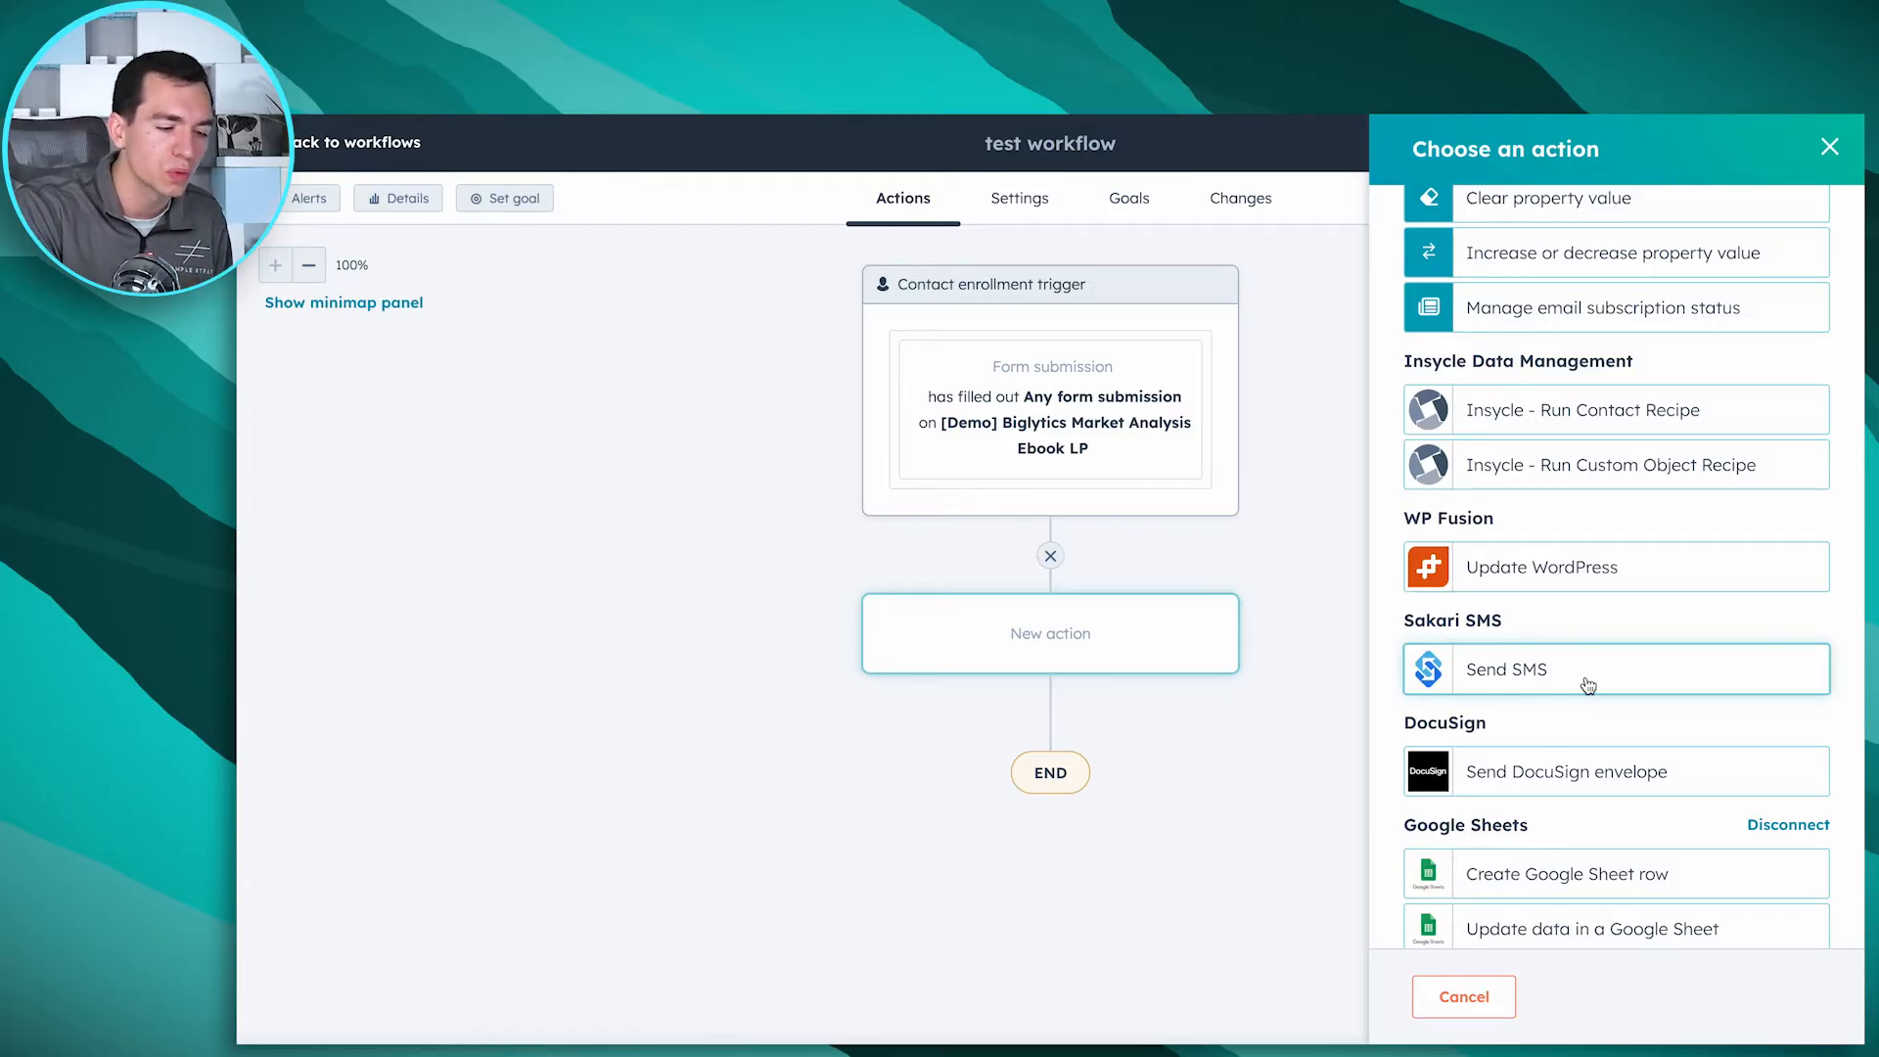
scroll(1587, 685, "down", 2)
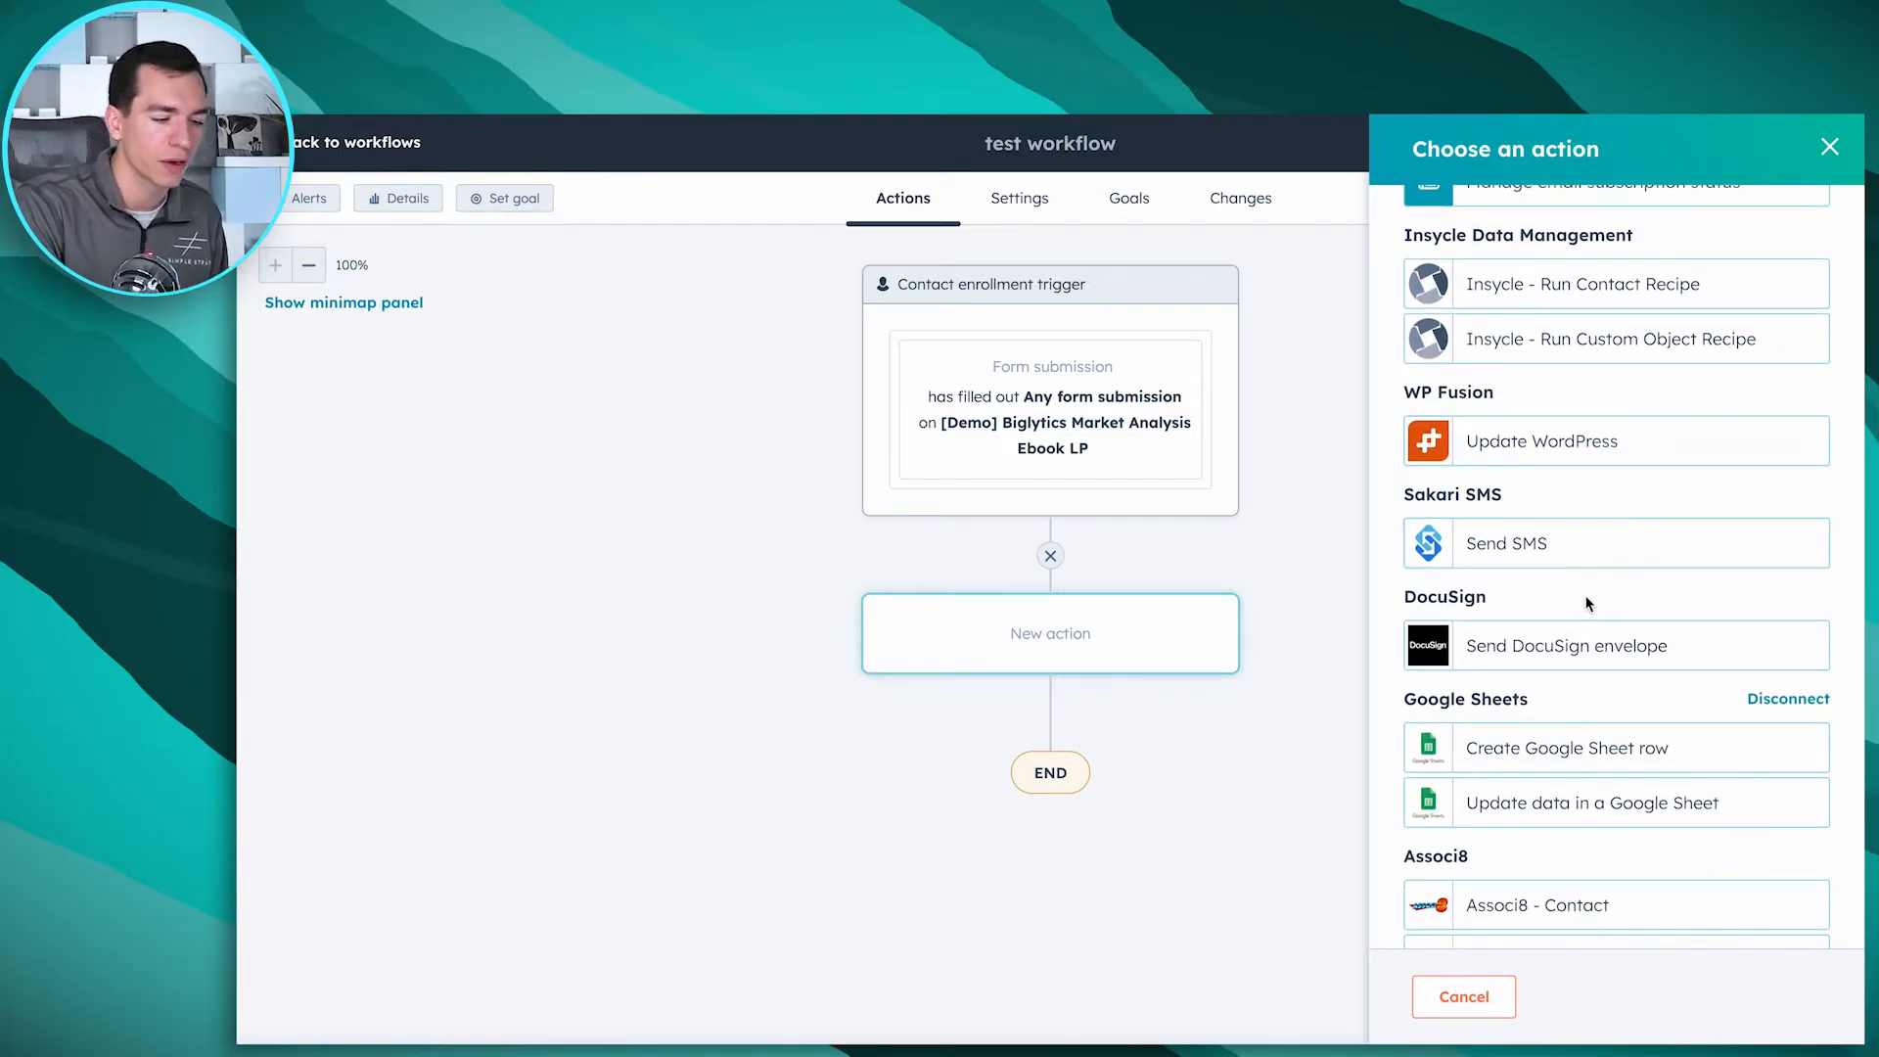
scroll(1587, 603, "down", 1)
scroll(1512, 650, "up", 2)
scroll(1515, 690, "down", 2)
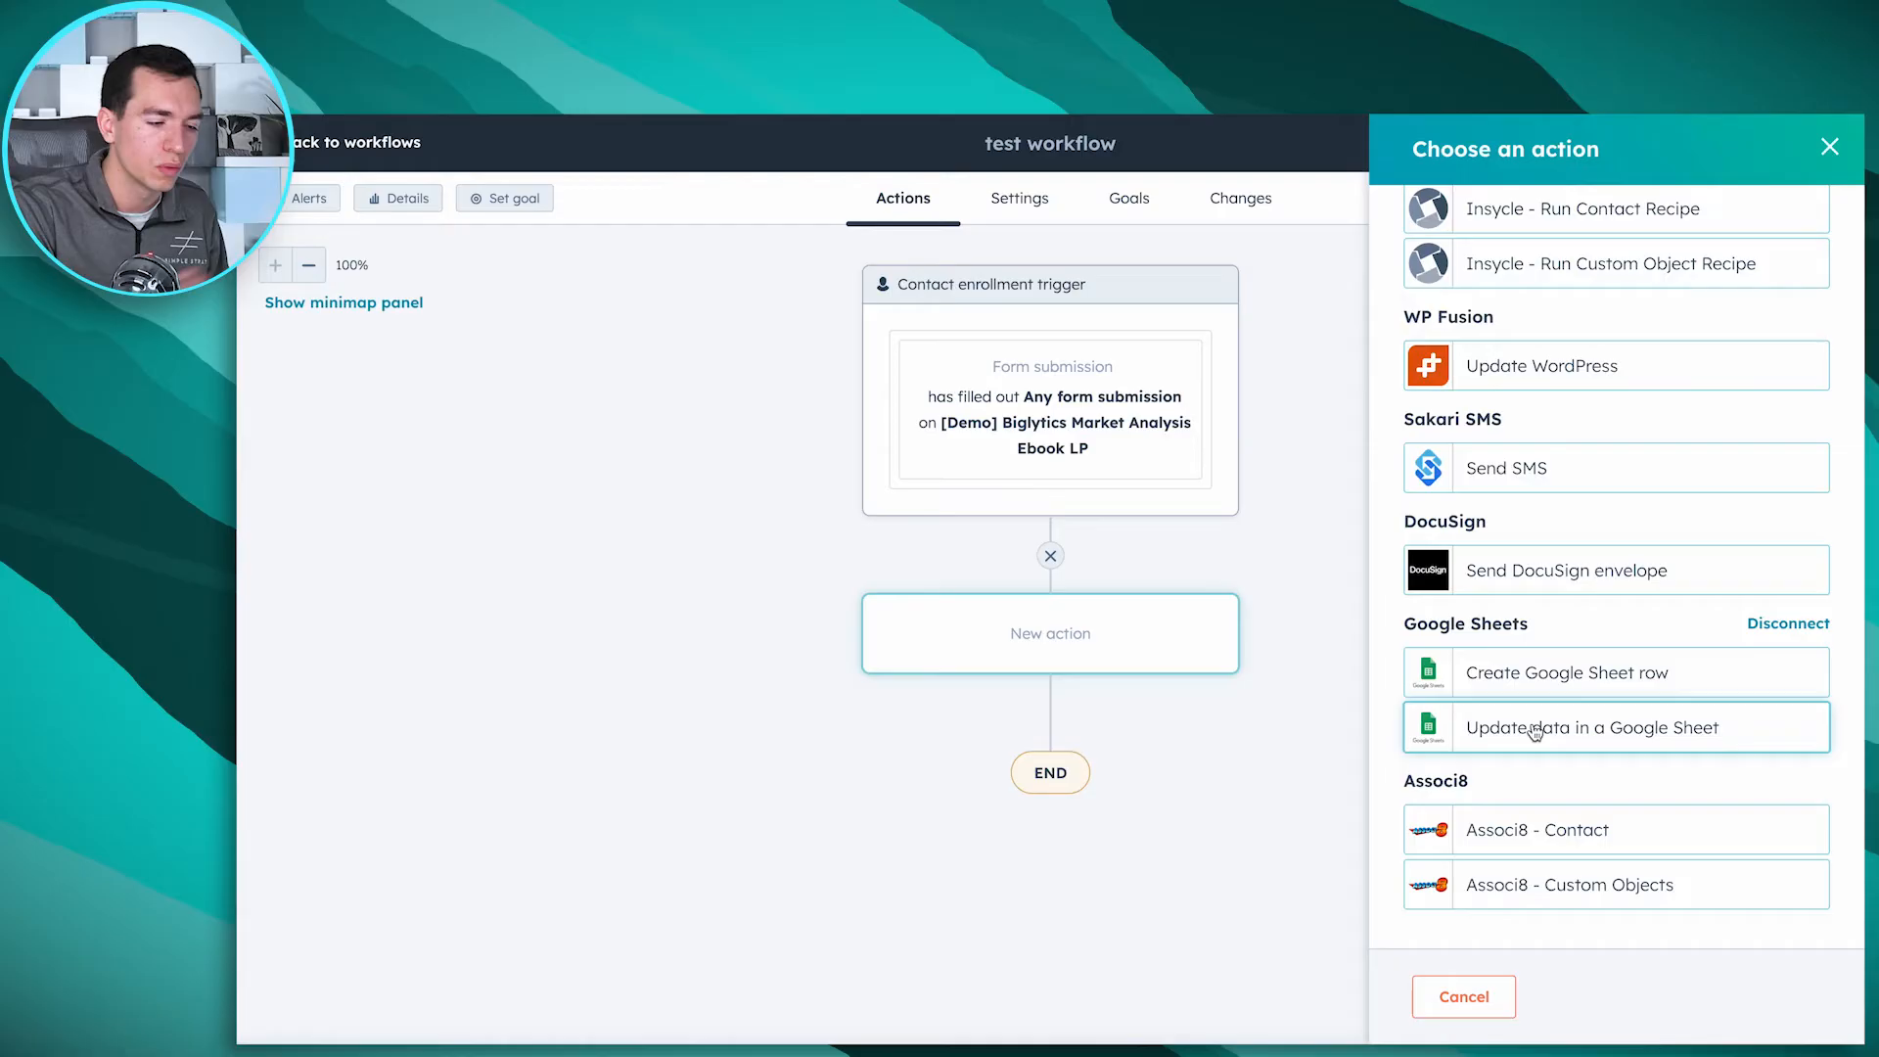
Step: Return to the external communication actions and choose Send email as the new action after the enrollment trigger
scroll(1533, 729, "up", 15)
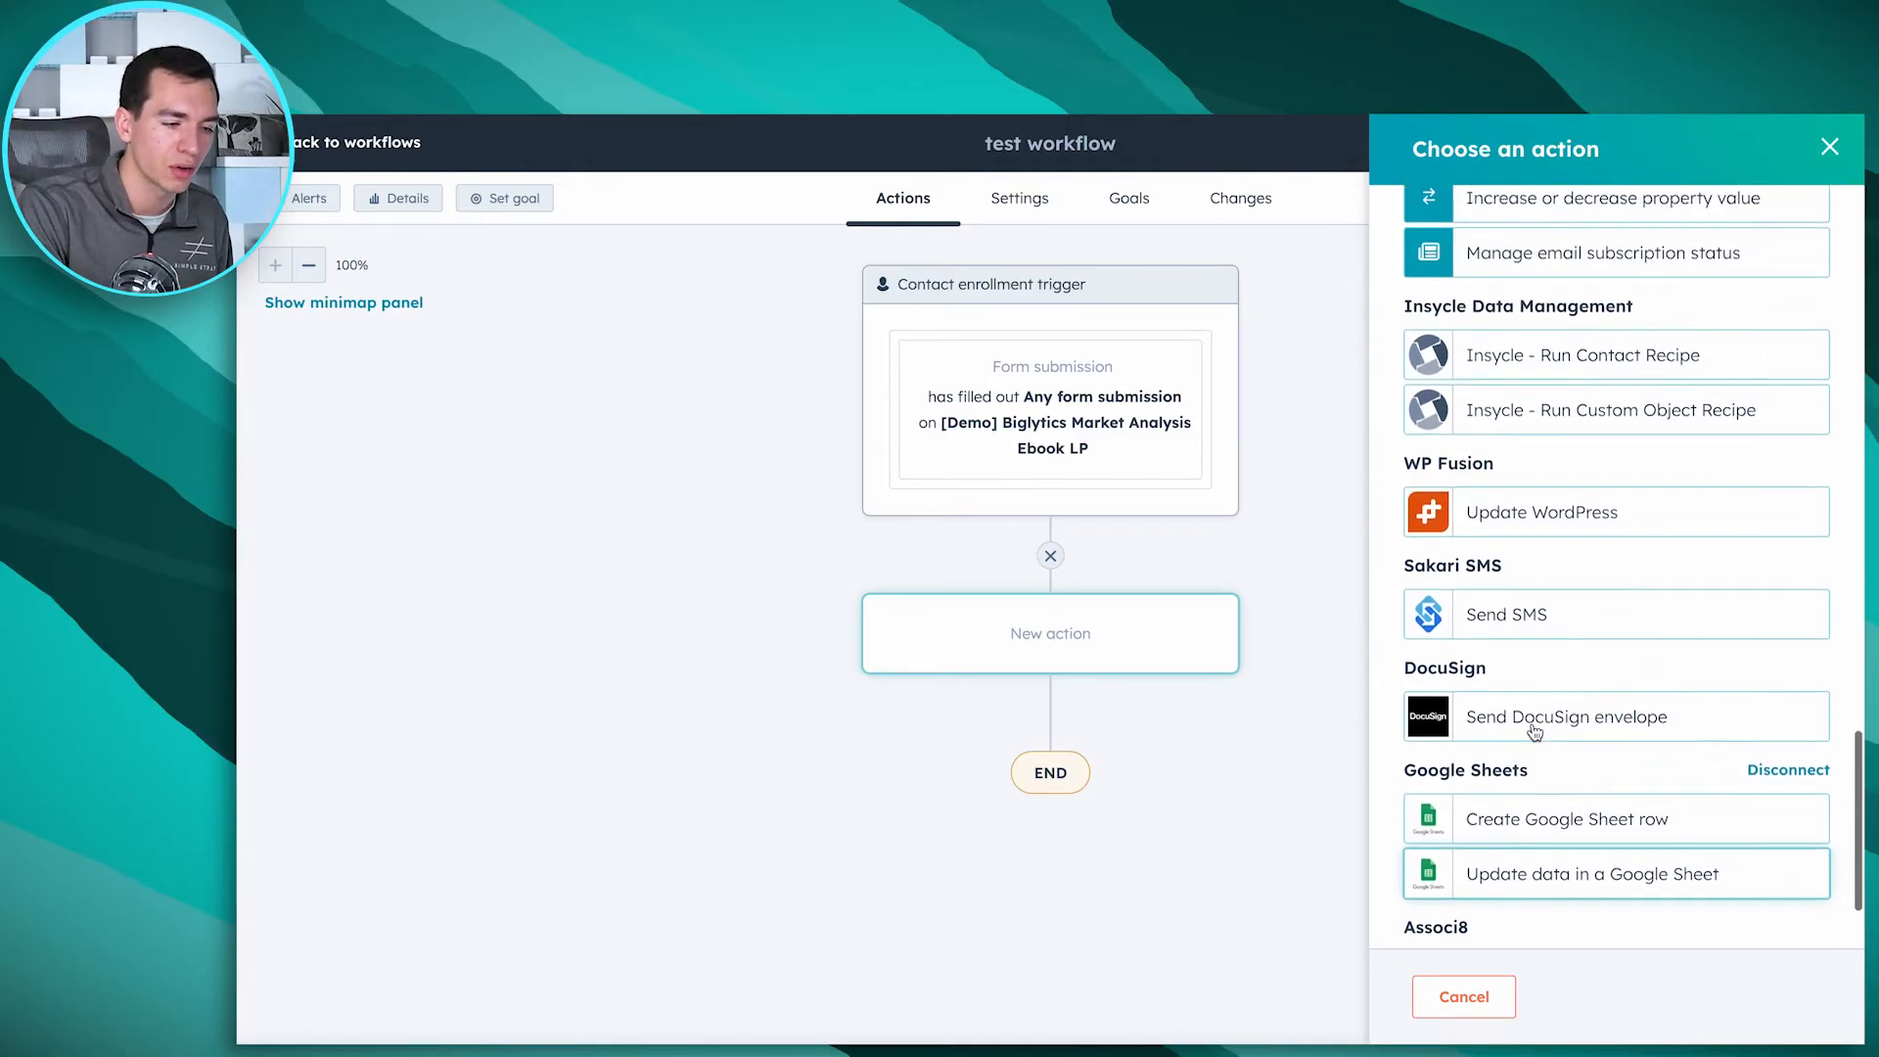
scroll(1533, 724, "up", 7)
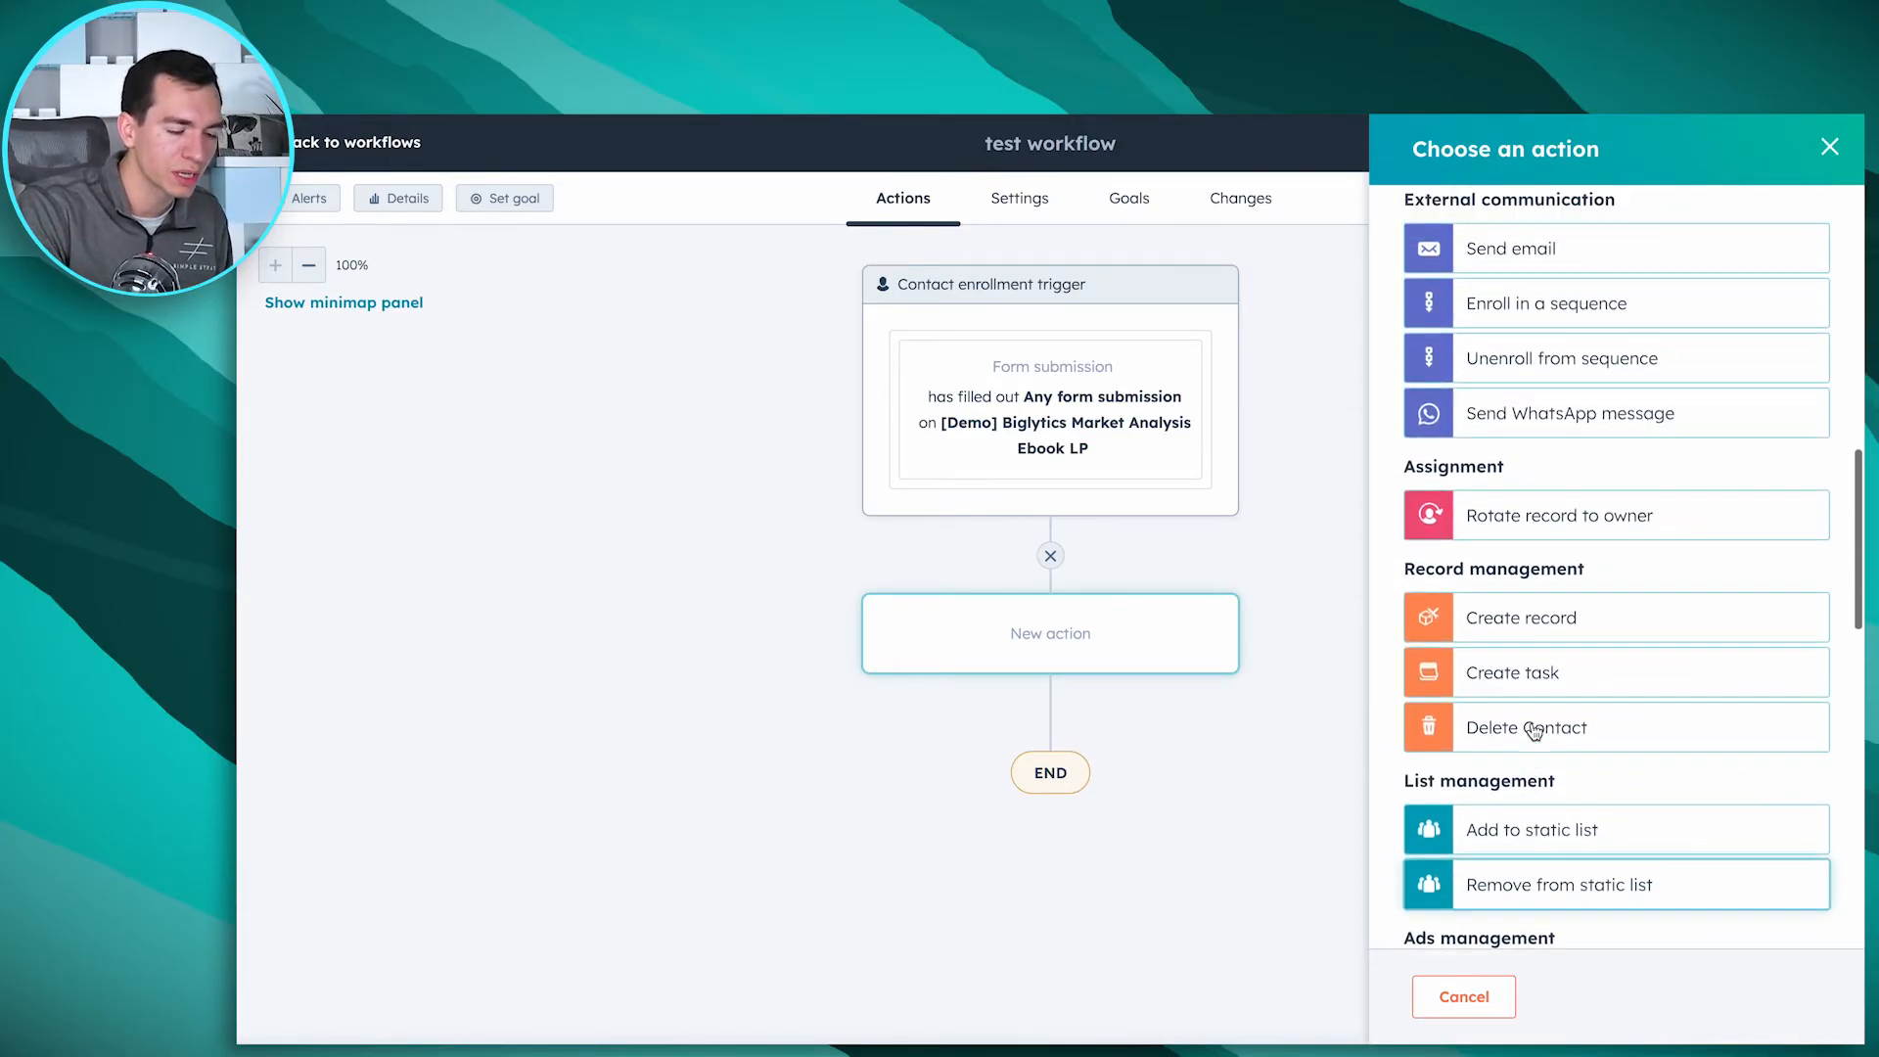
scroll(1533, 727, "up", 1)
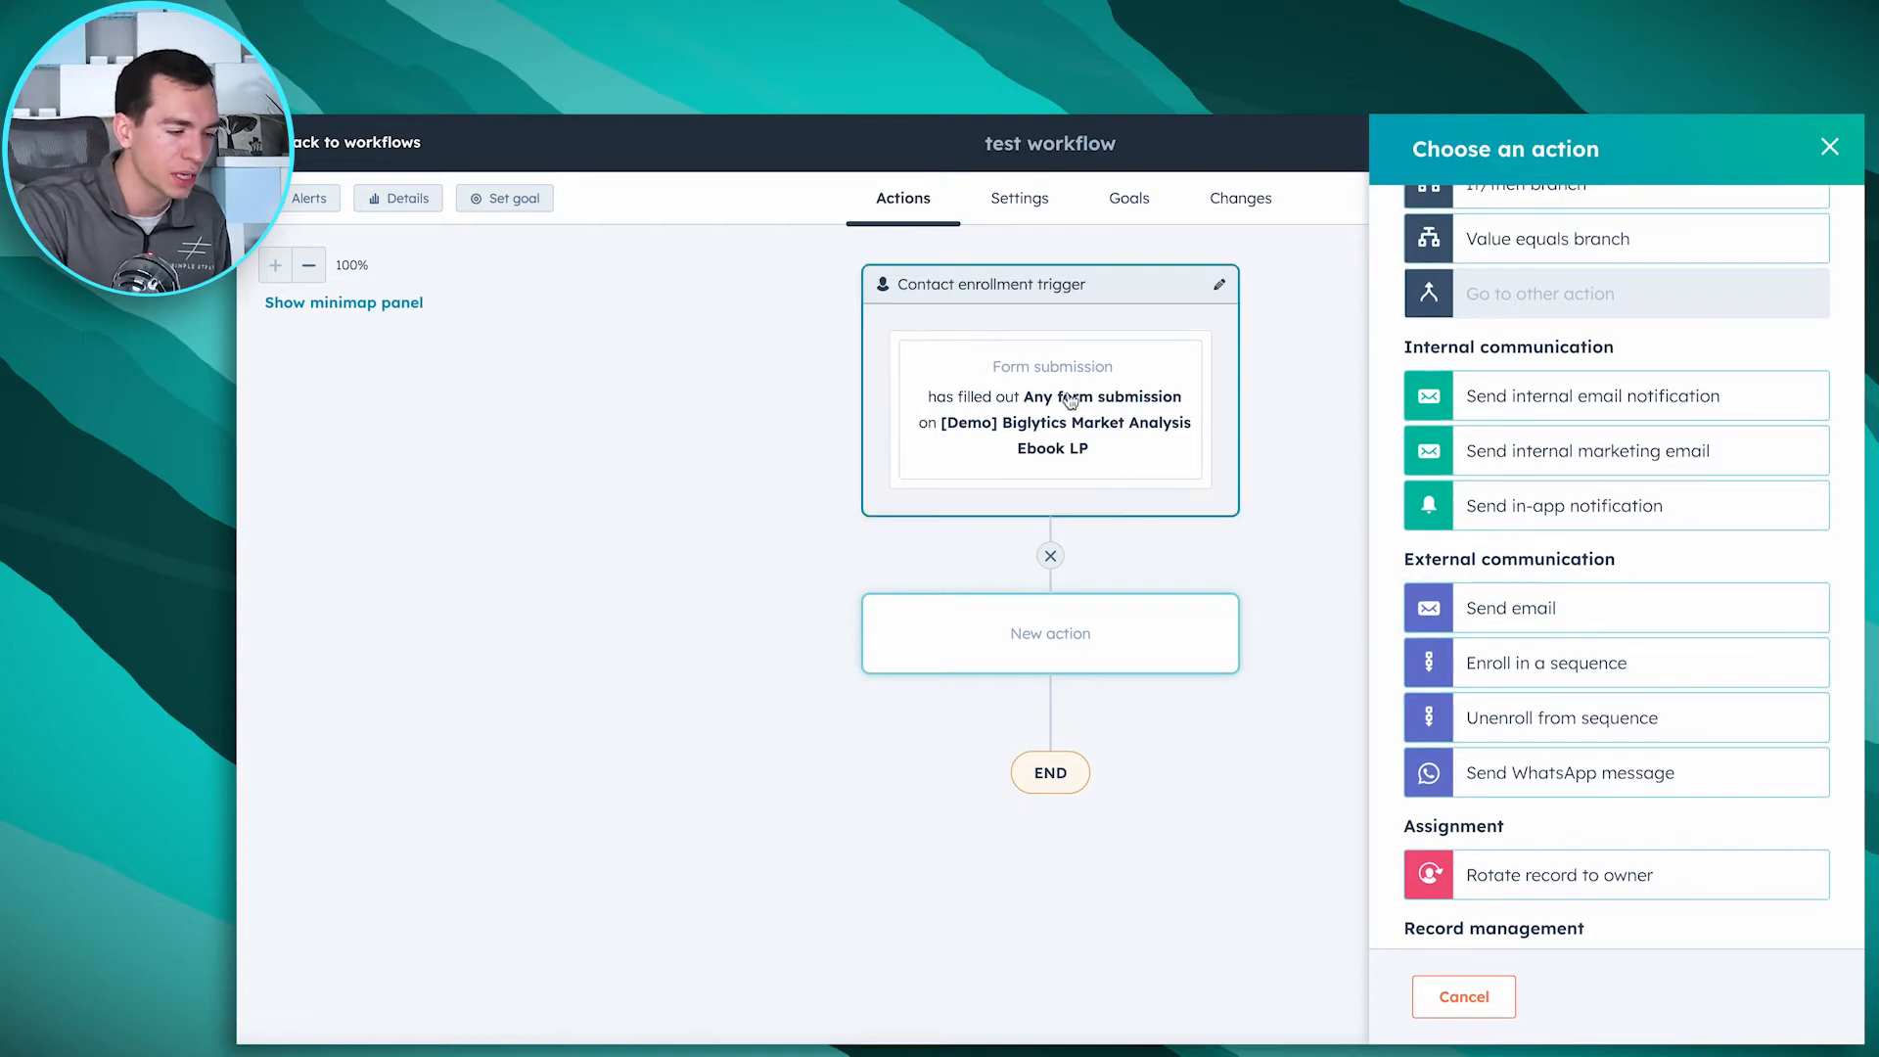
left_click(1549, 614)
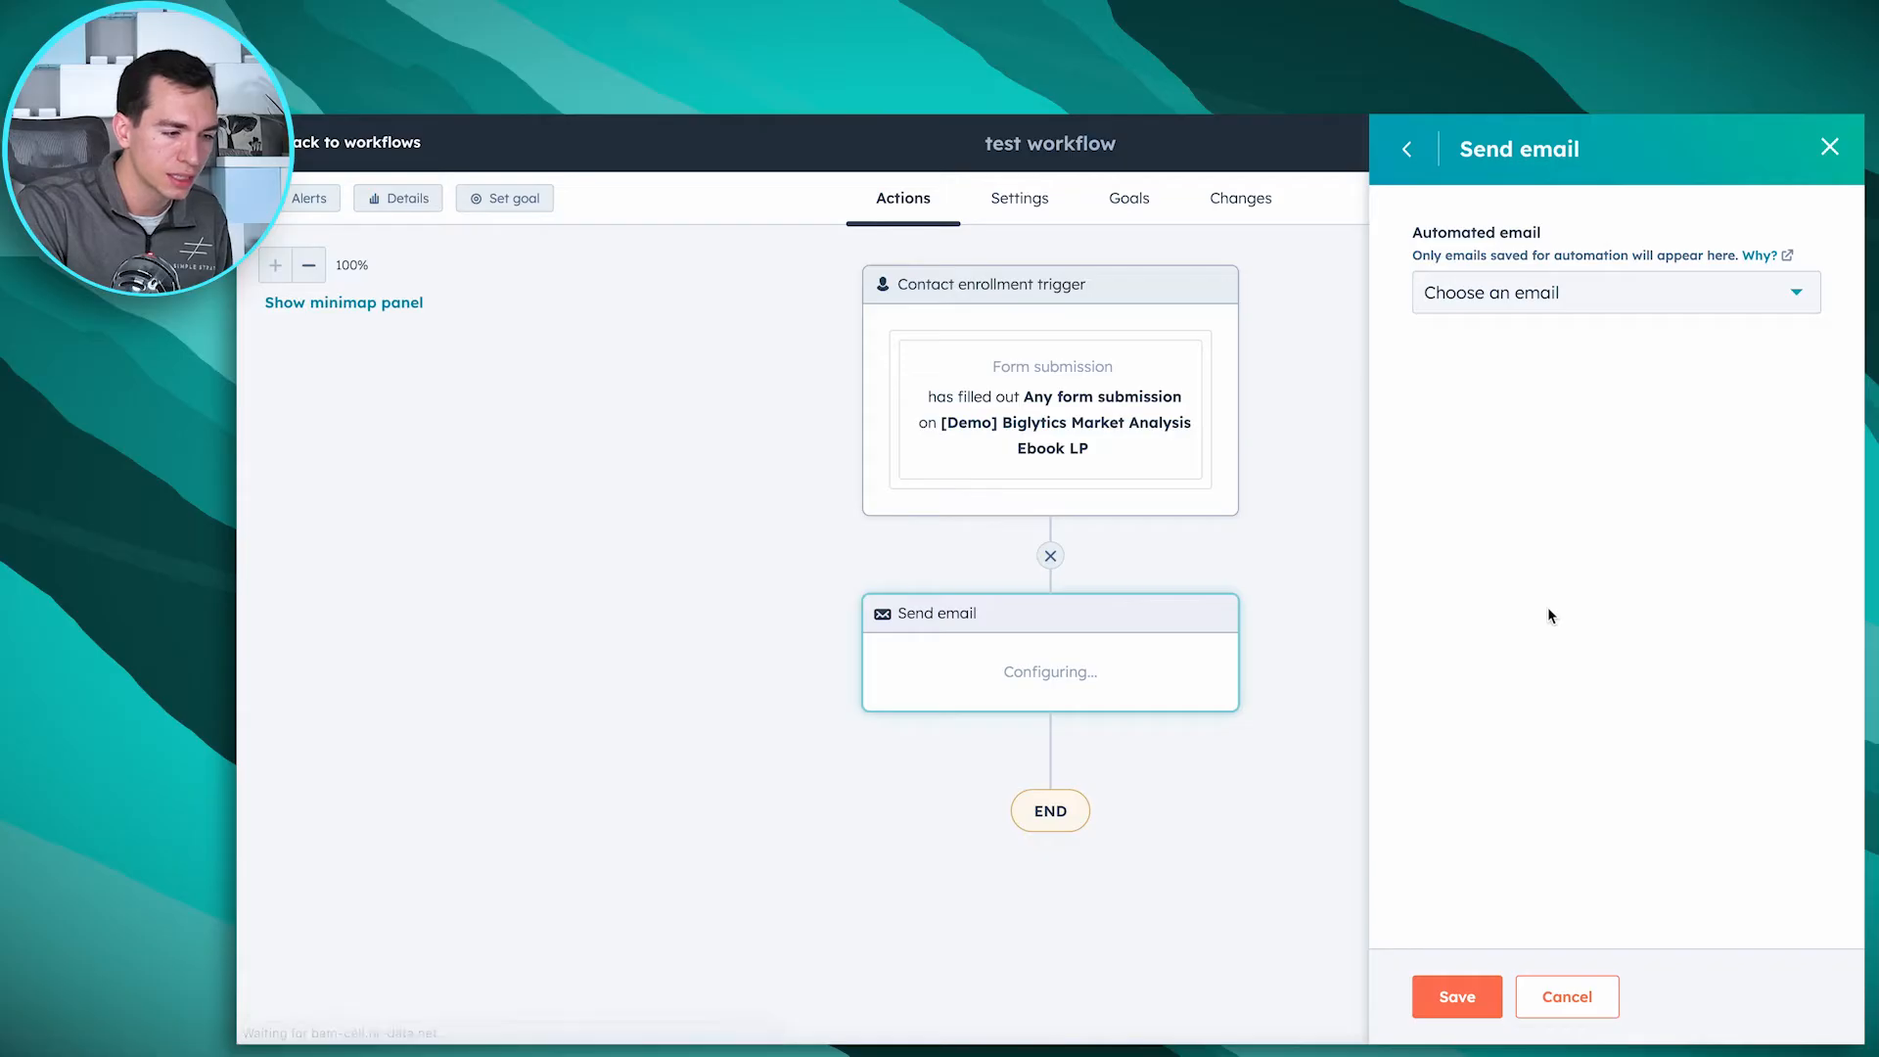
Step: Set the automated email to "Ebook follow-up with download" and save the Send email action
left_click(1600, 298)
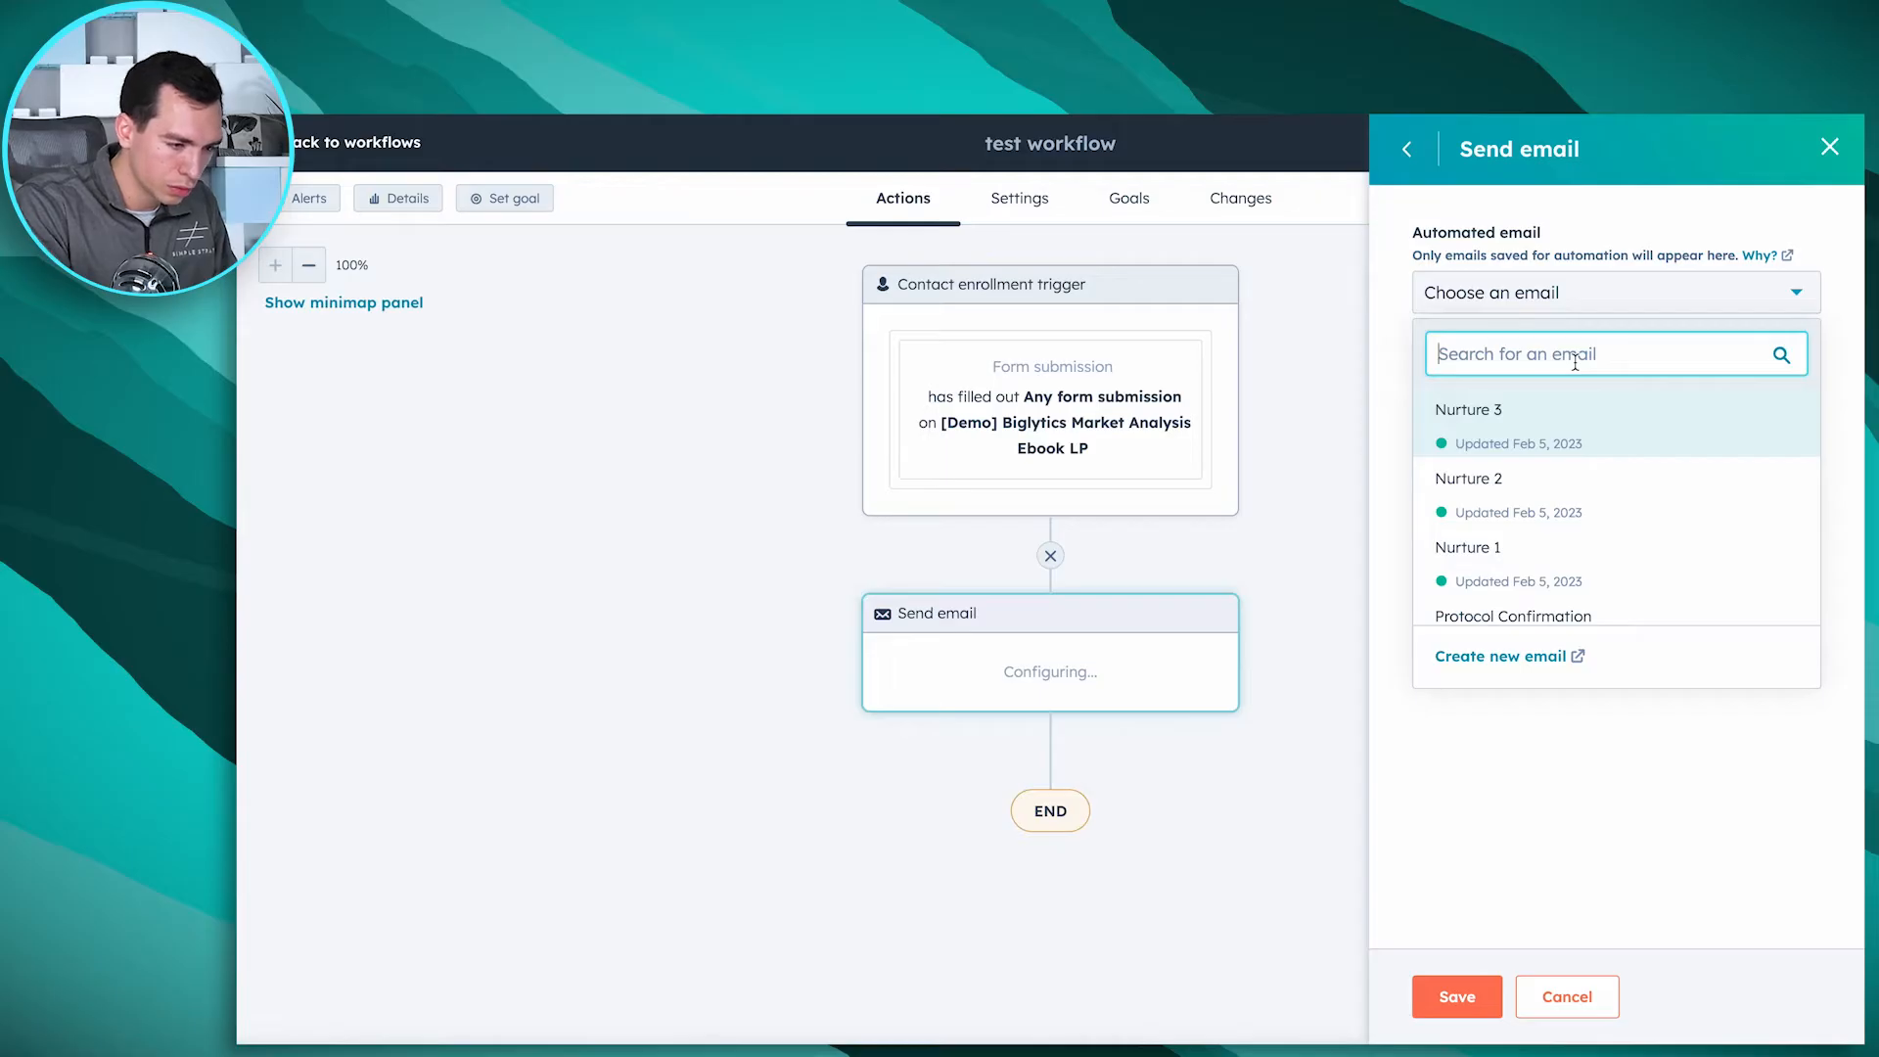
scroll(1571, 489, "down", 10)
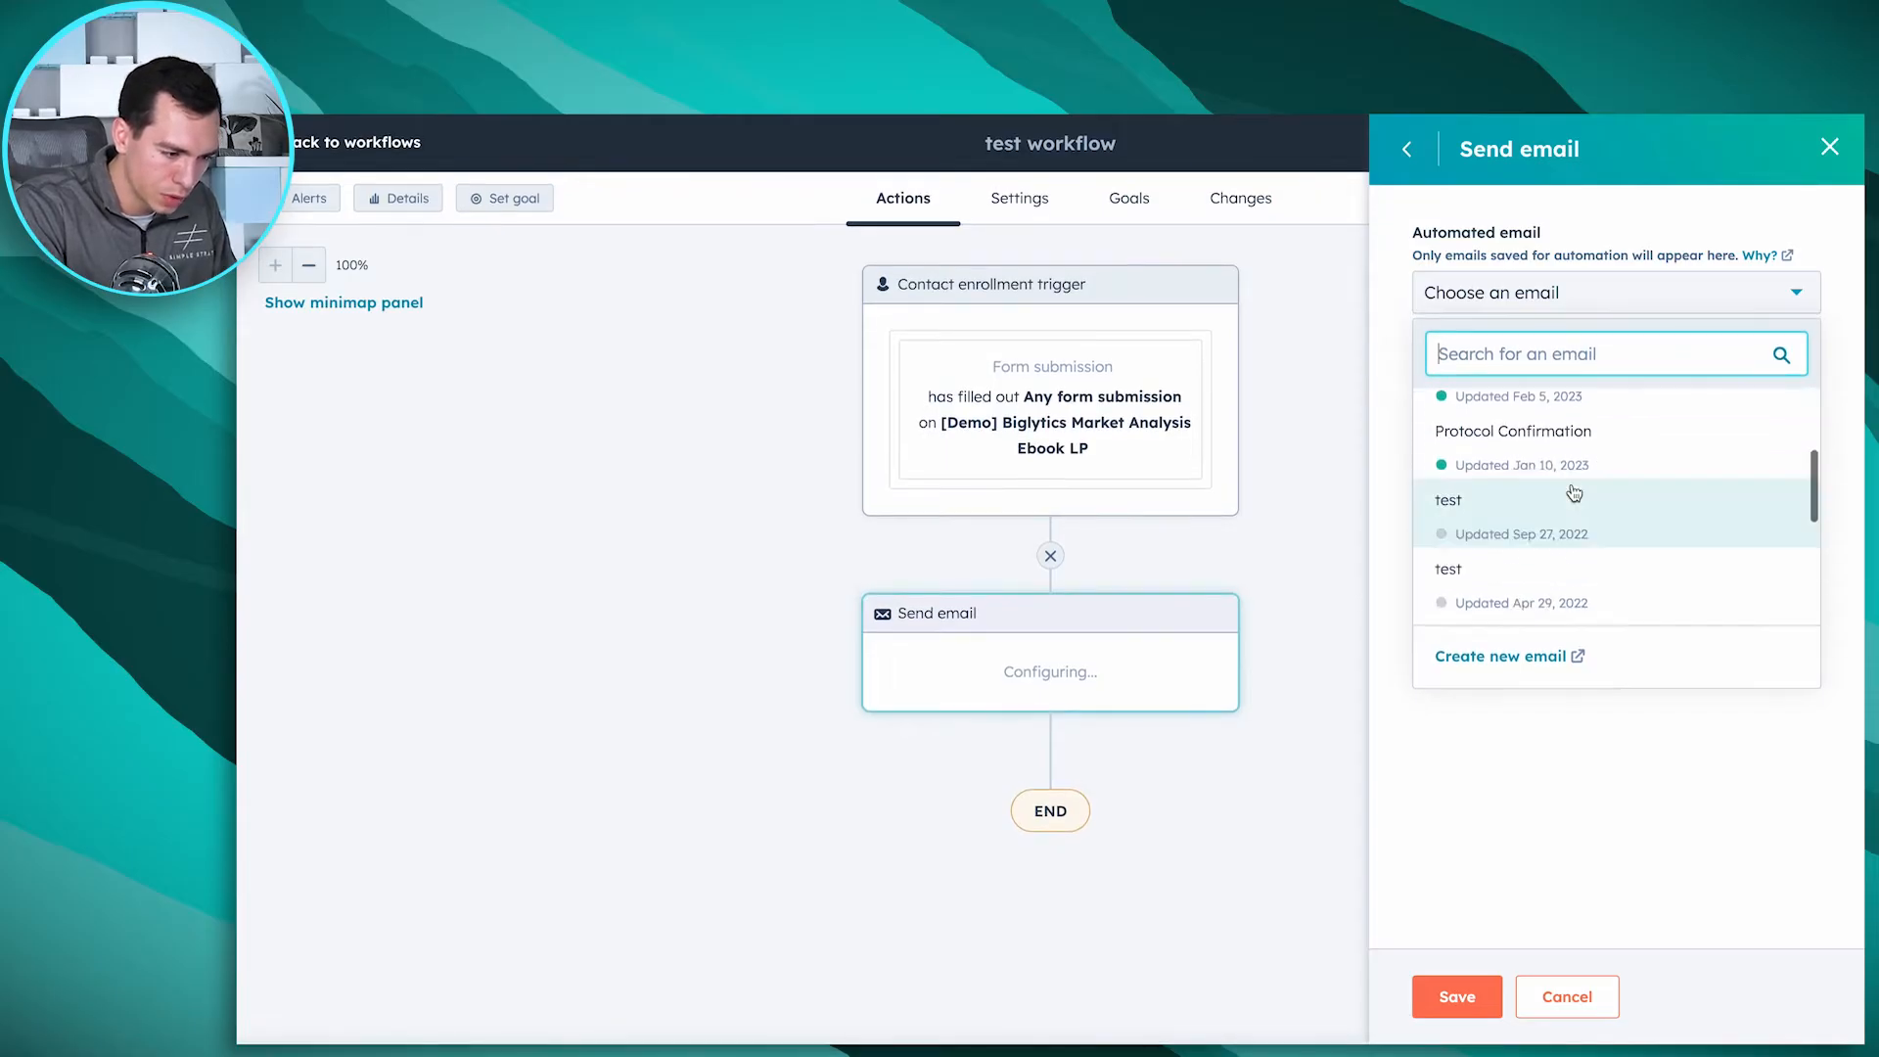
scroll(1571, 493, "down", 2)
left_click(1536, 603)
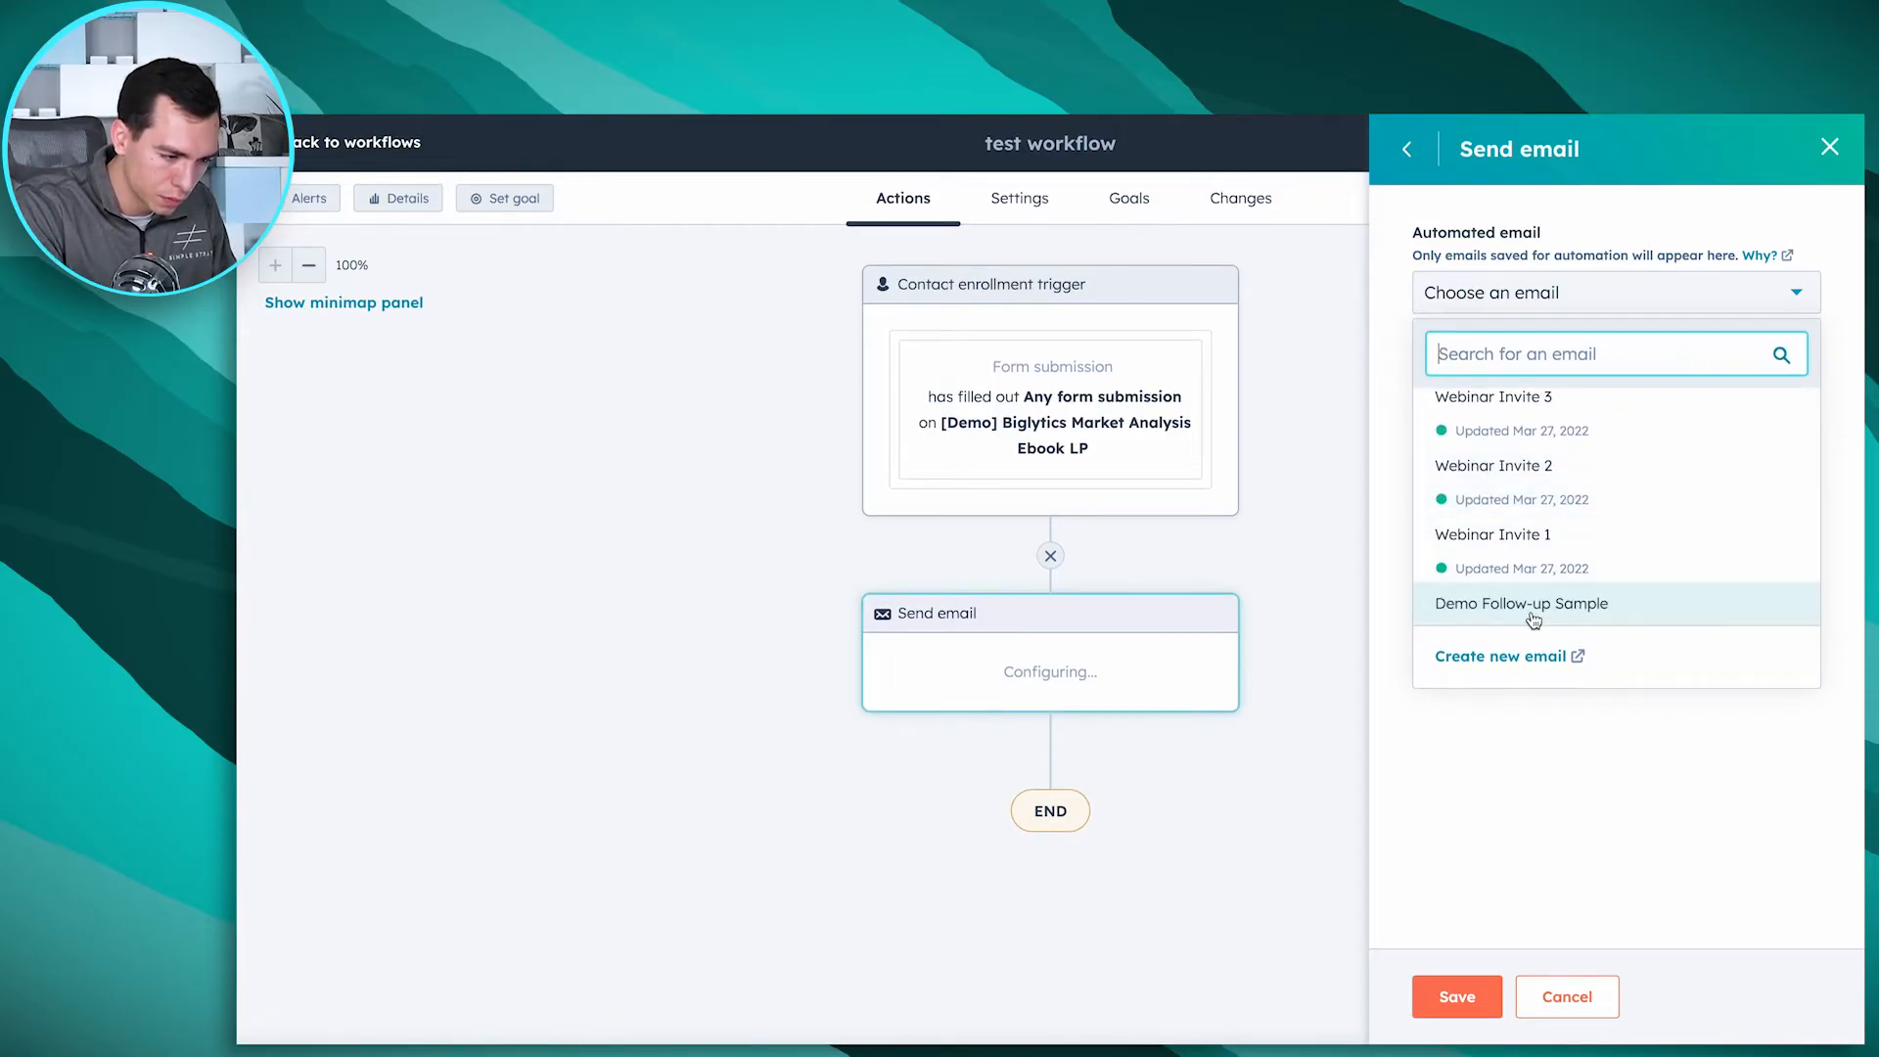
scroll(1578, 553, "down", 1)
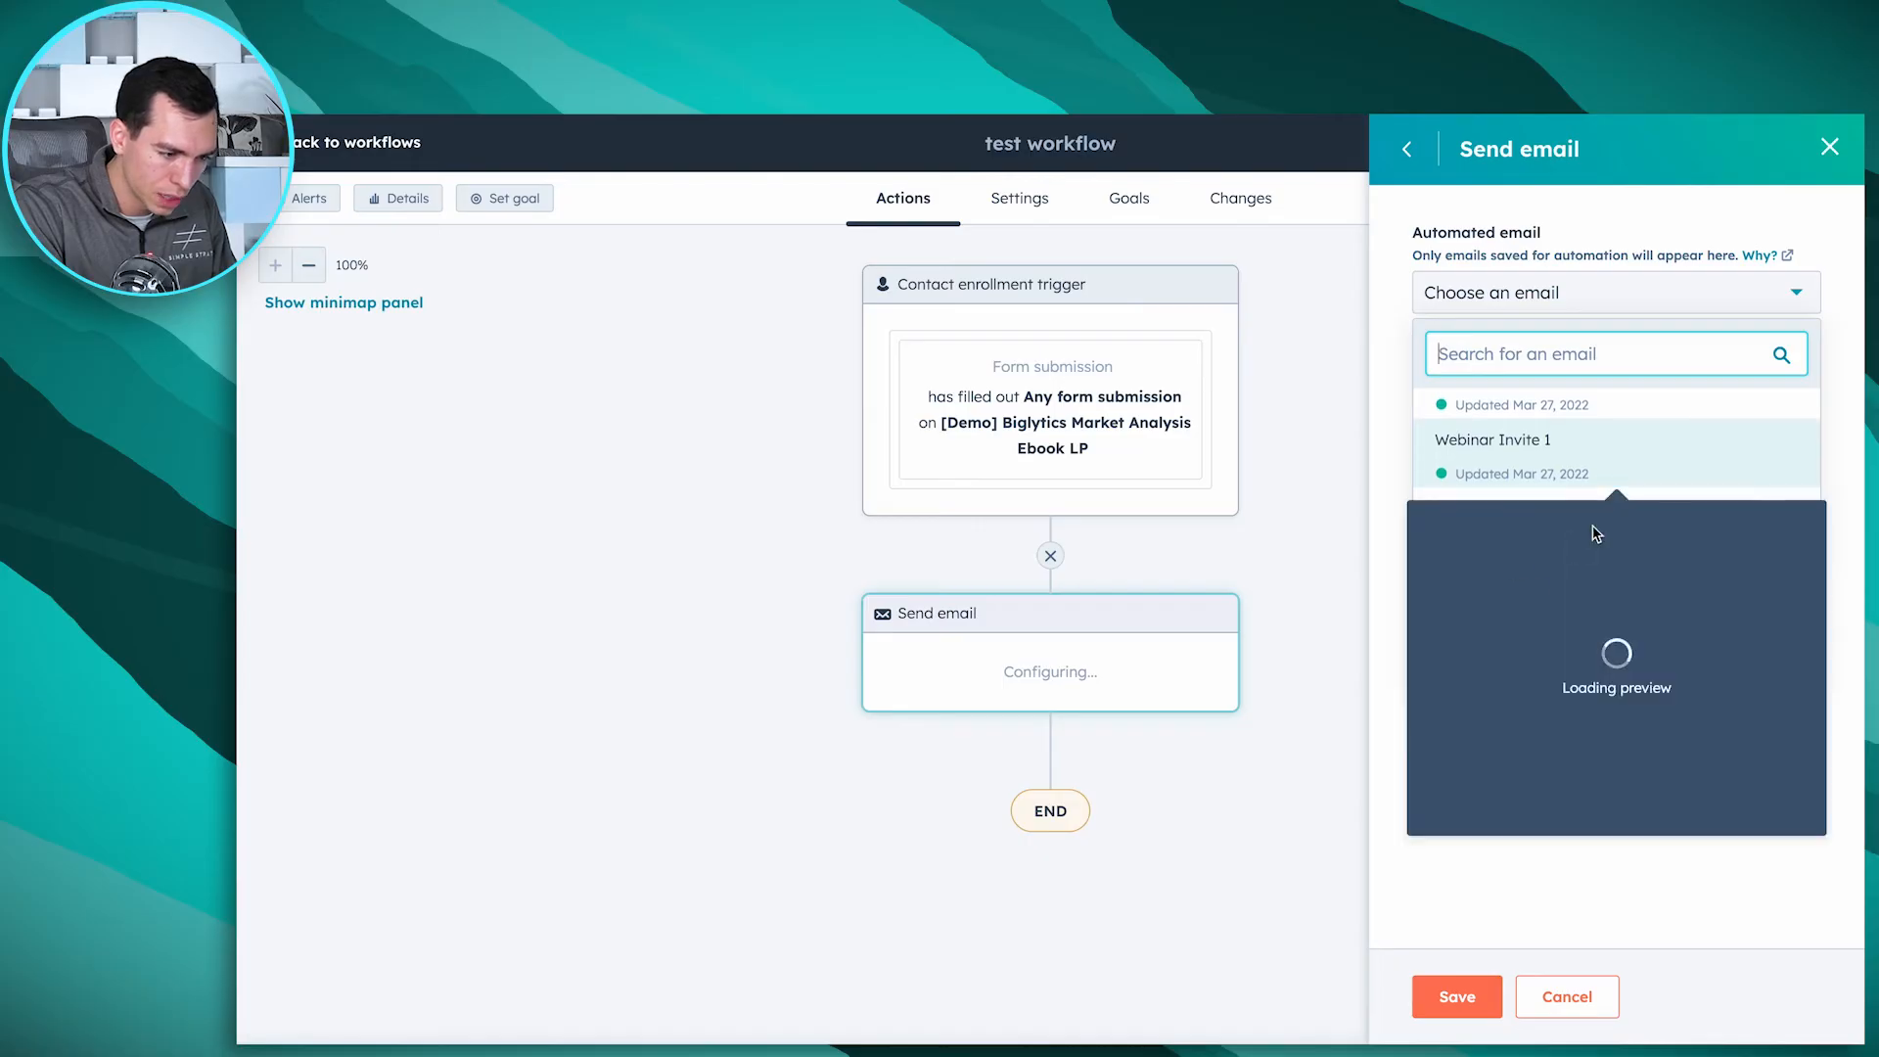
left_click(1543, 587)
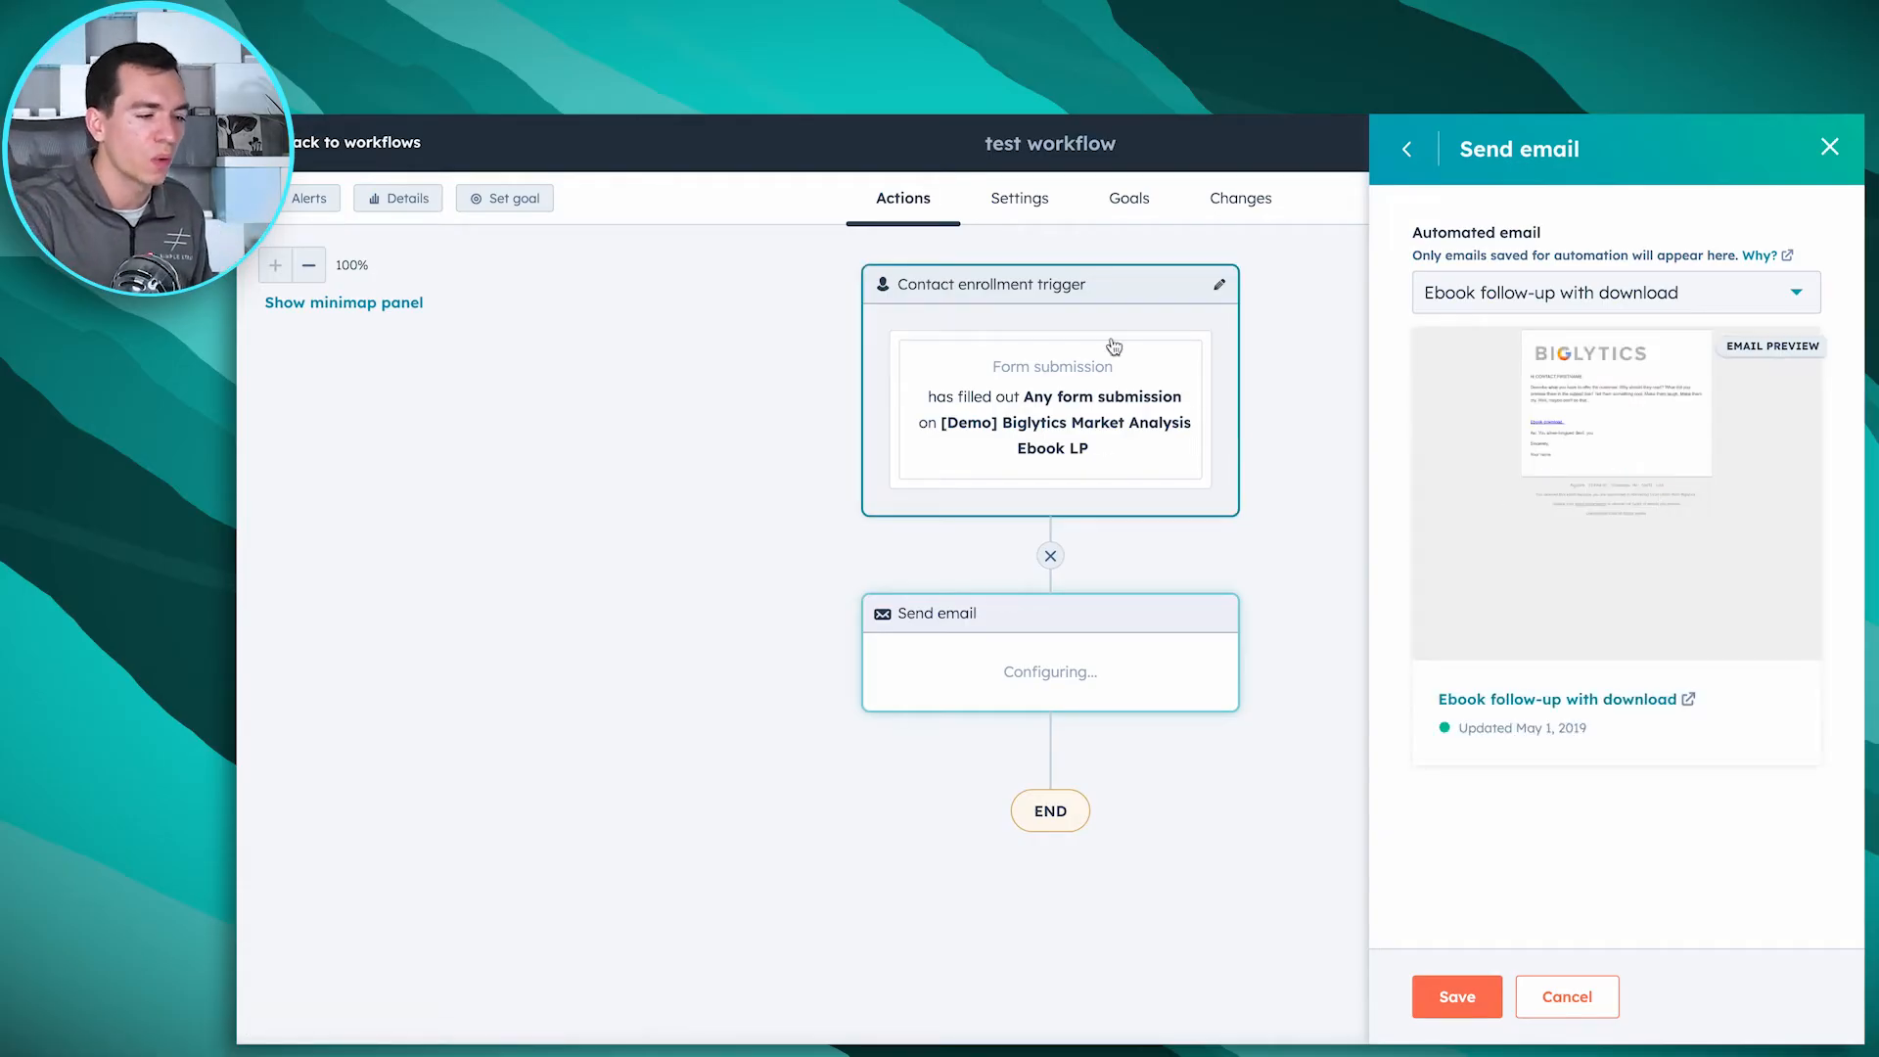
left_click(1458, 994)
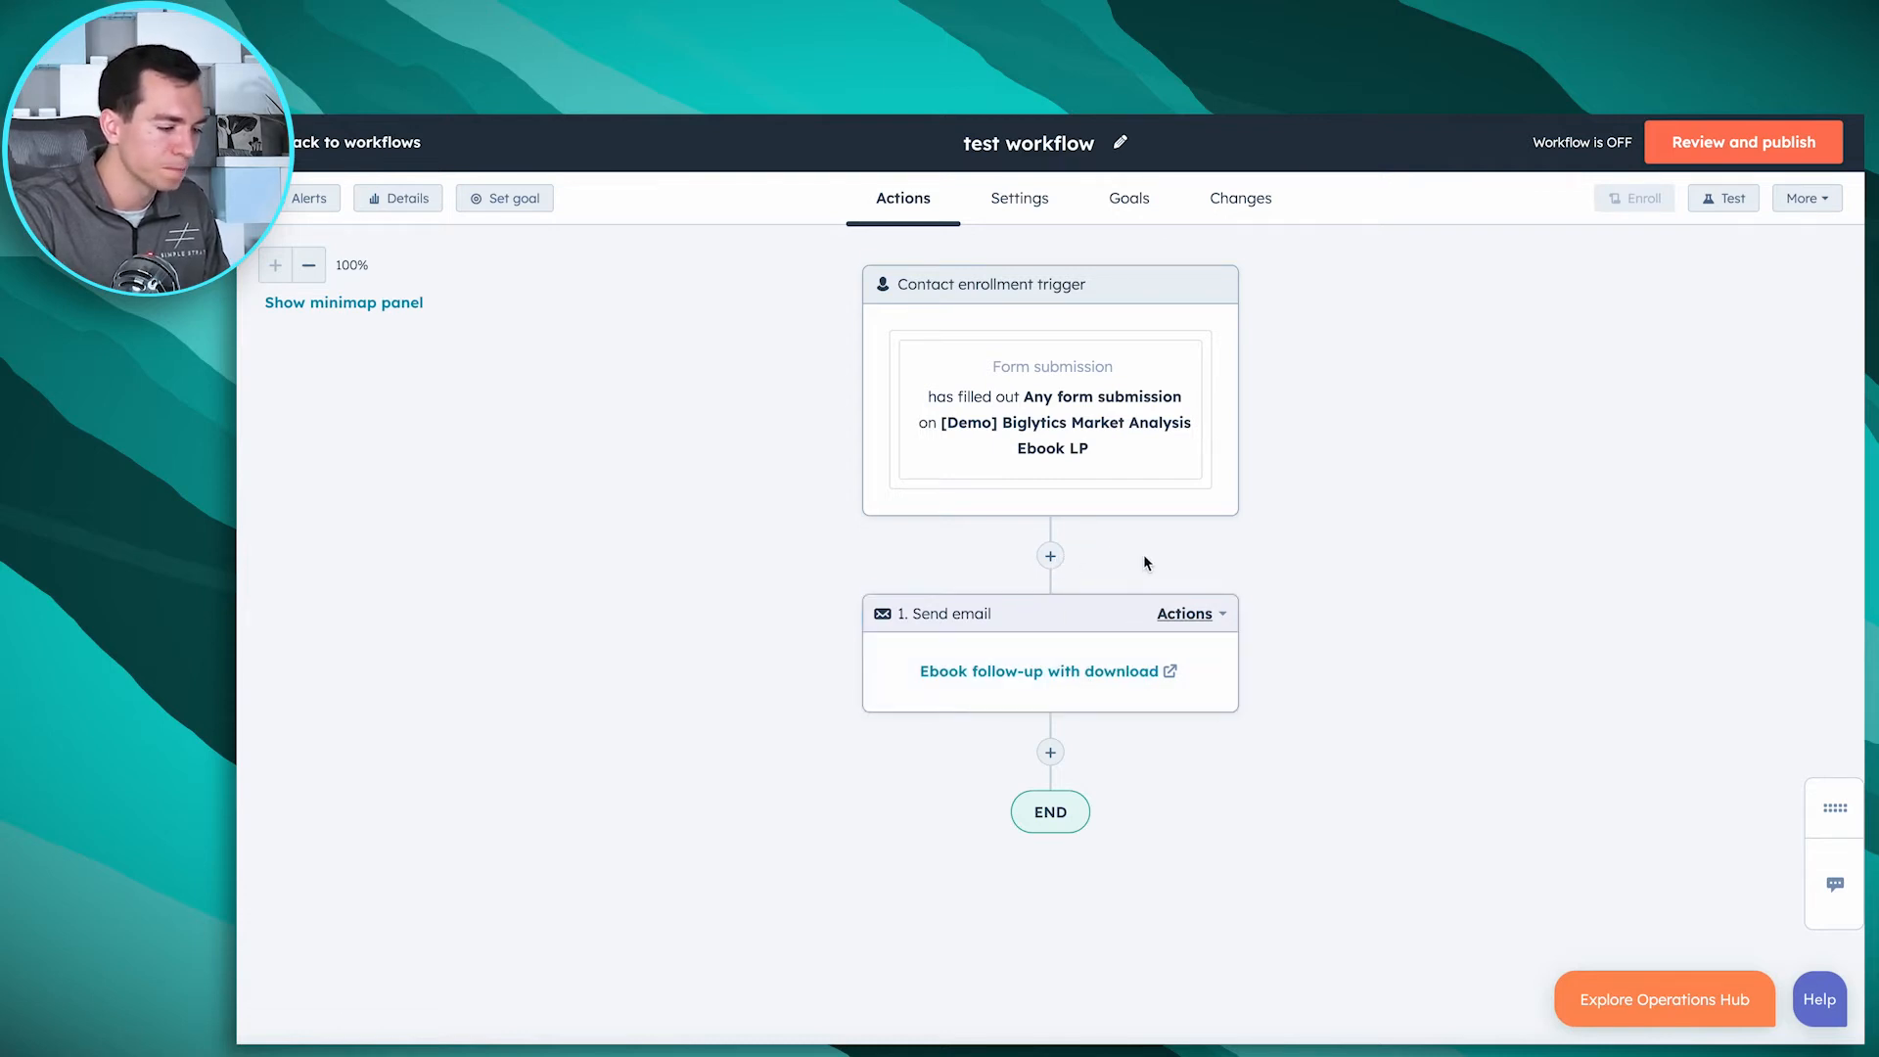
scroll(1143, 554, "down", 3)
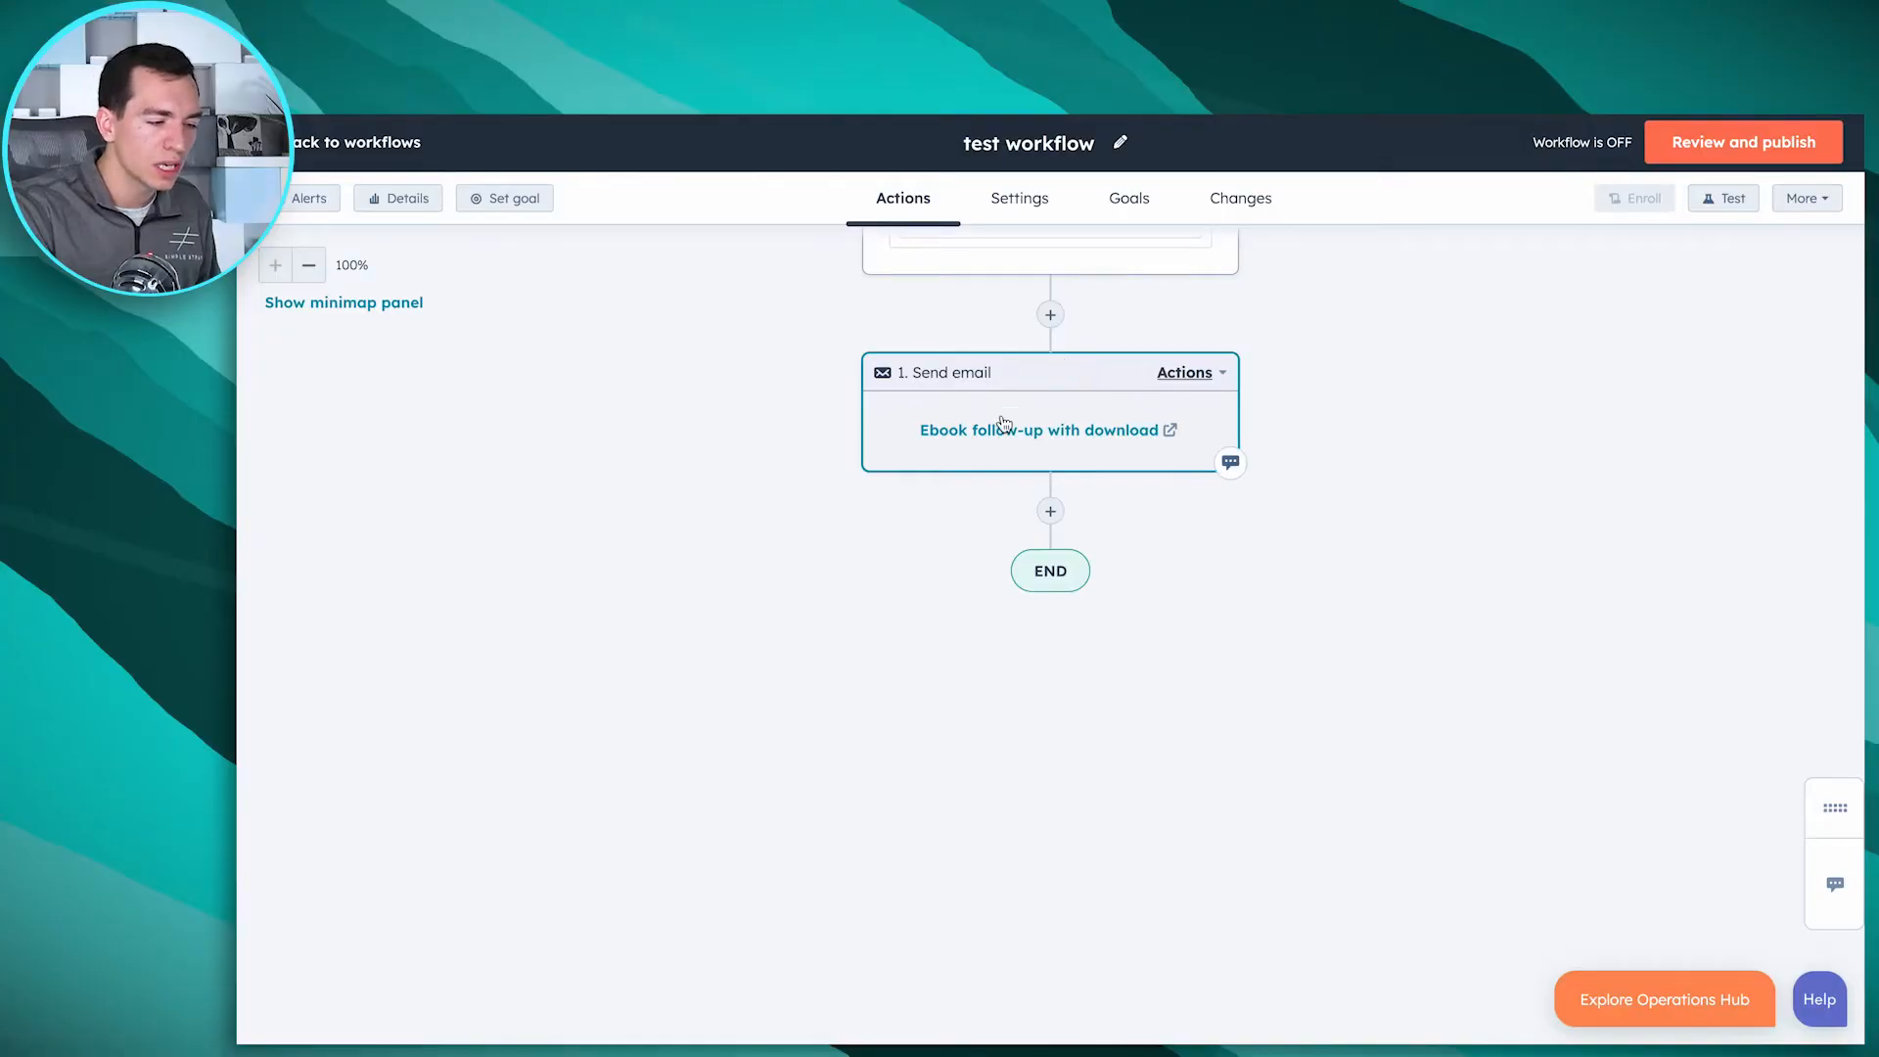
Step: Add an If/then branch after the ebook follow-up email and choose the contact property Lifecycle stage as its filter
left_click(1052, 511)
scroll(1518, 545, "down", 3)
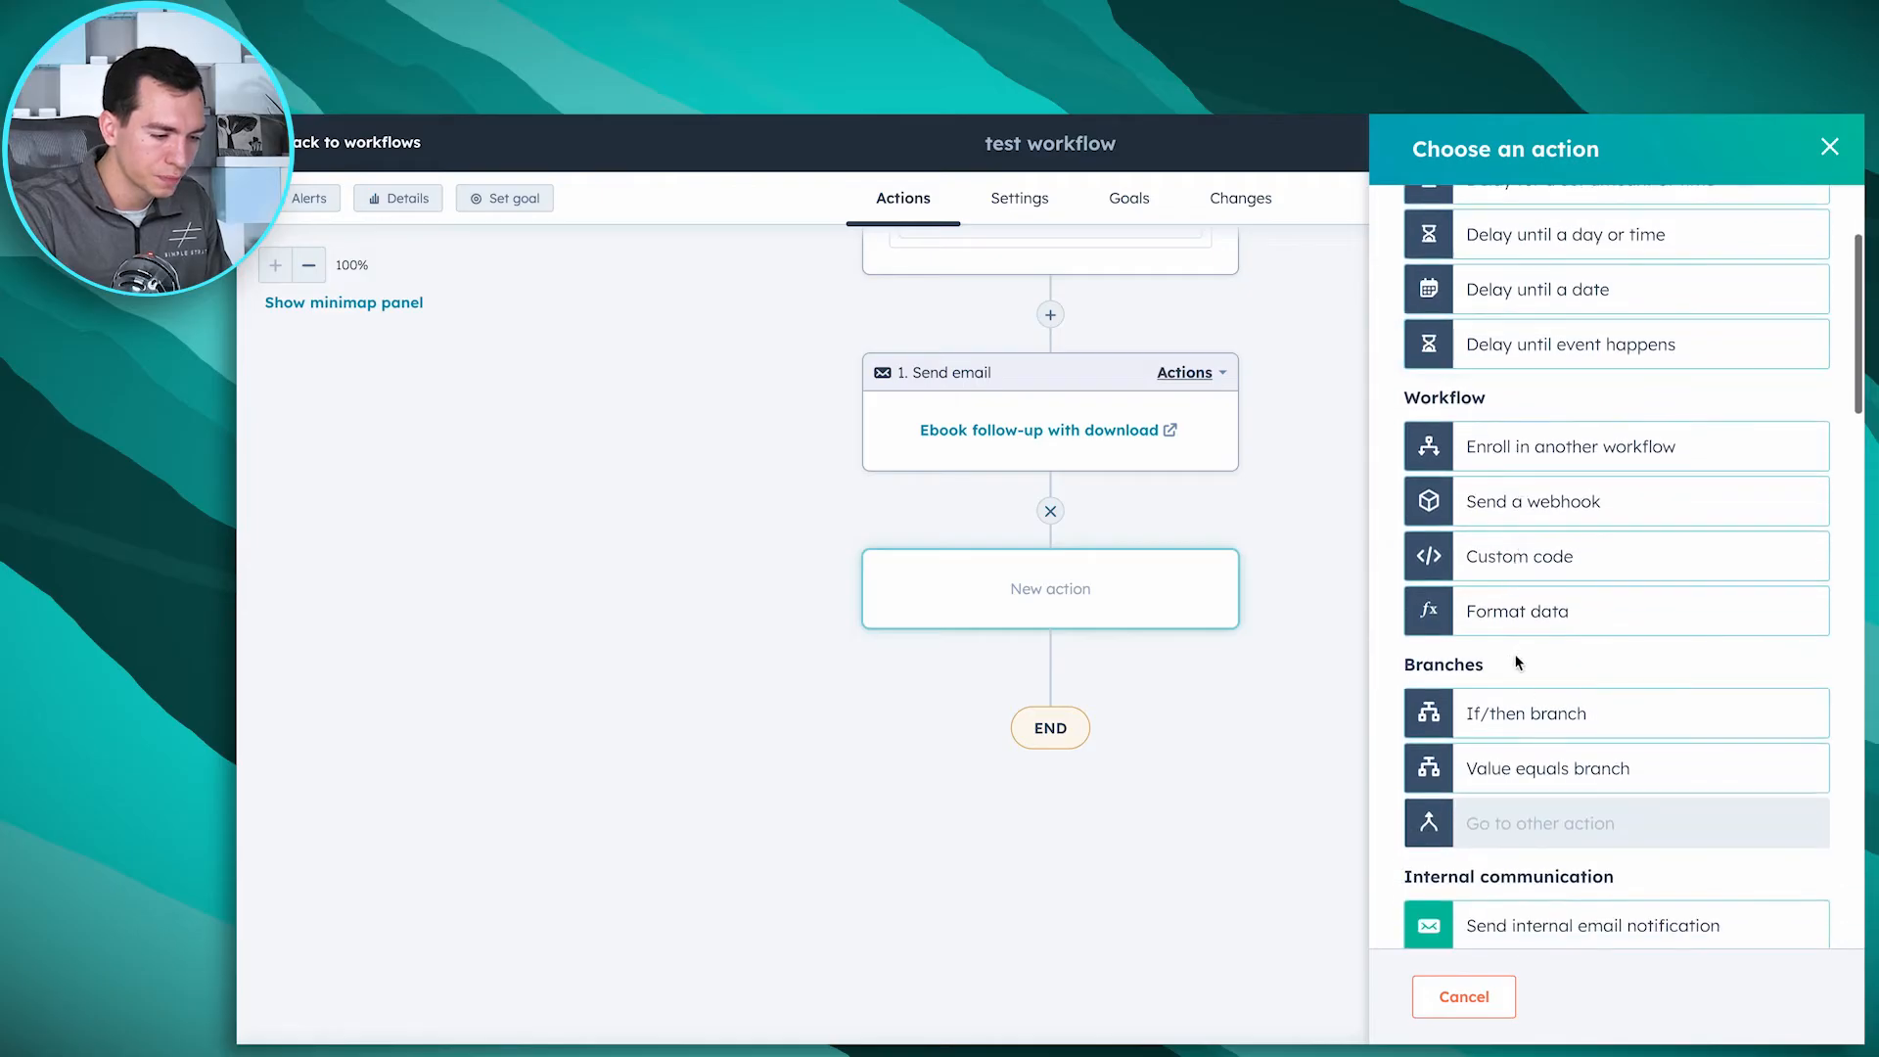
left_click(1526, 706)
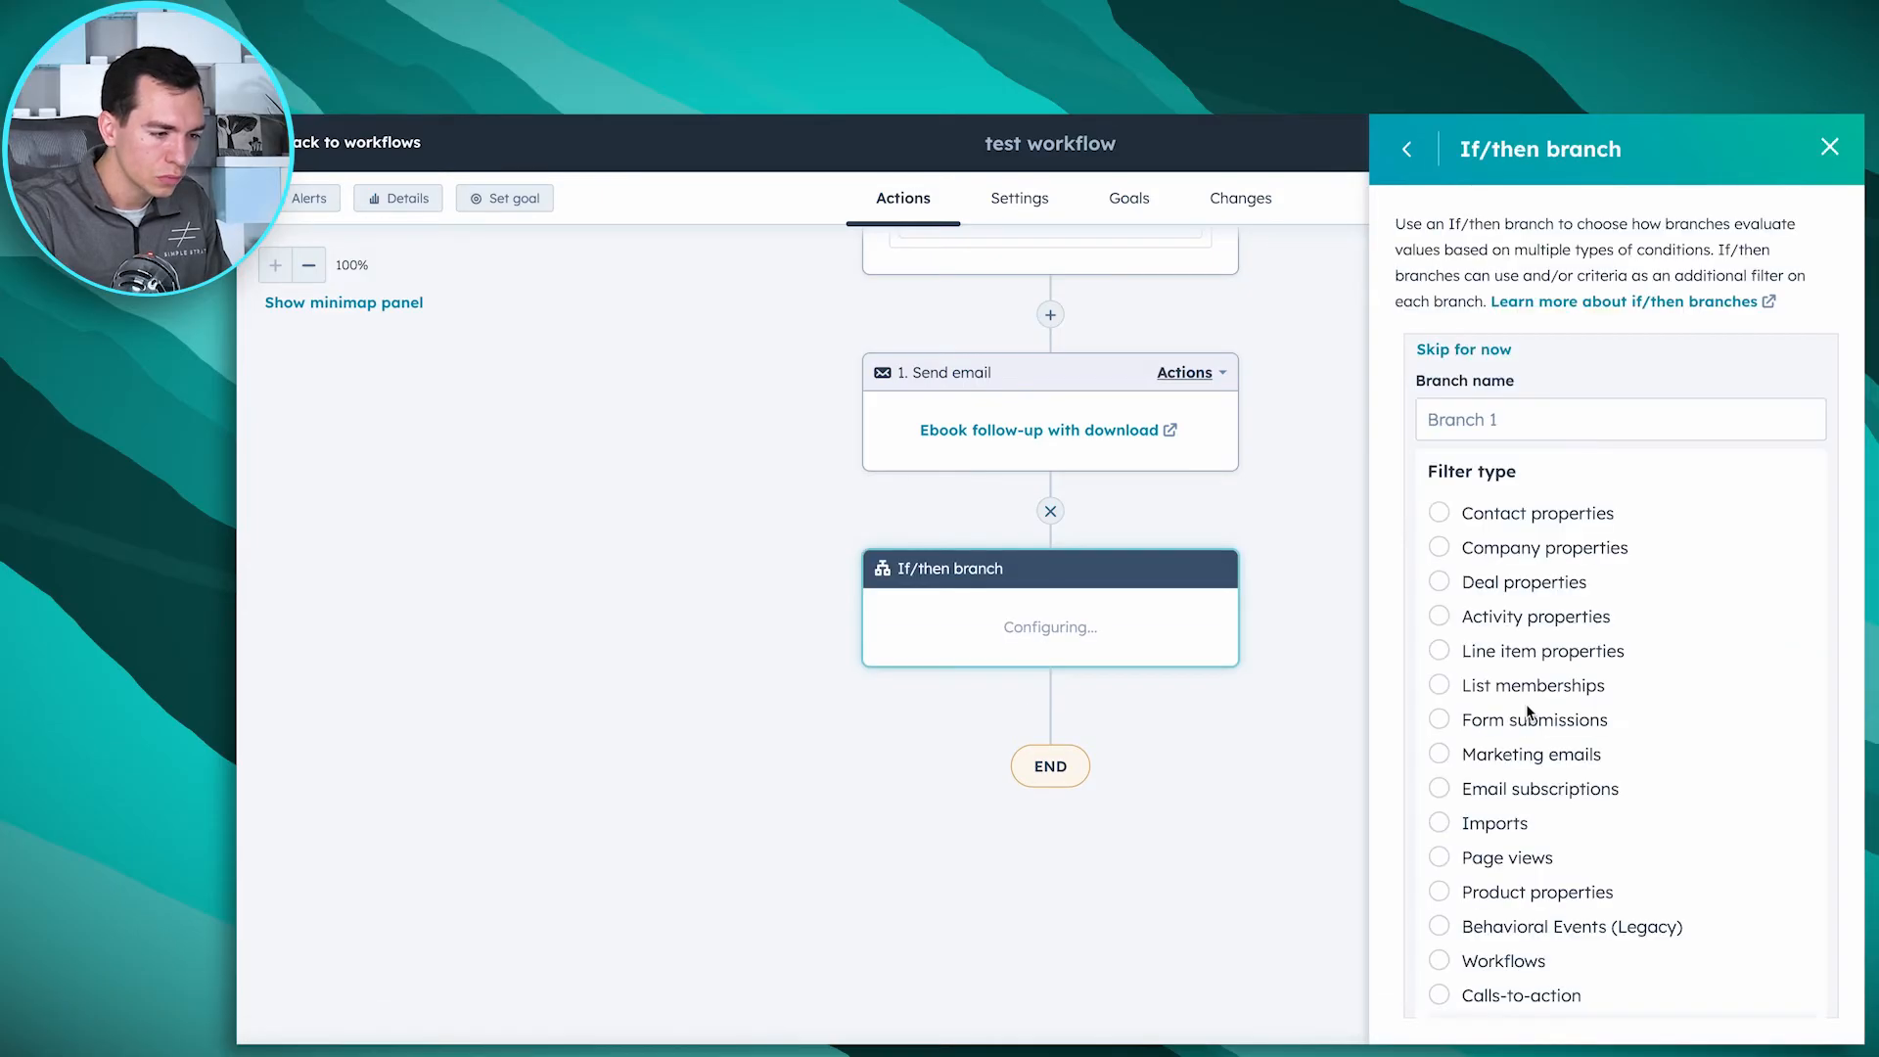
left_click(1497, 517)
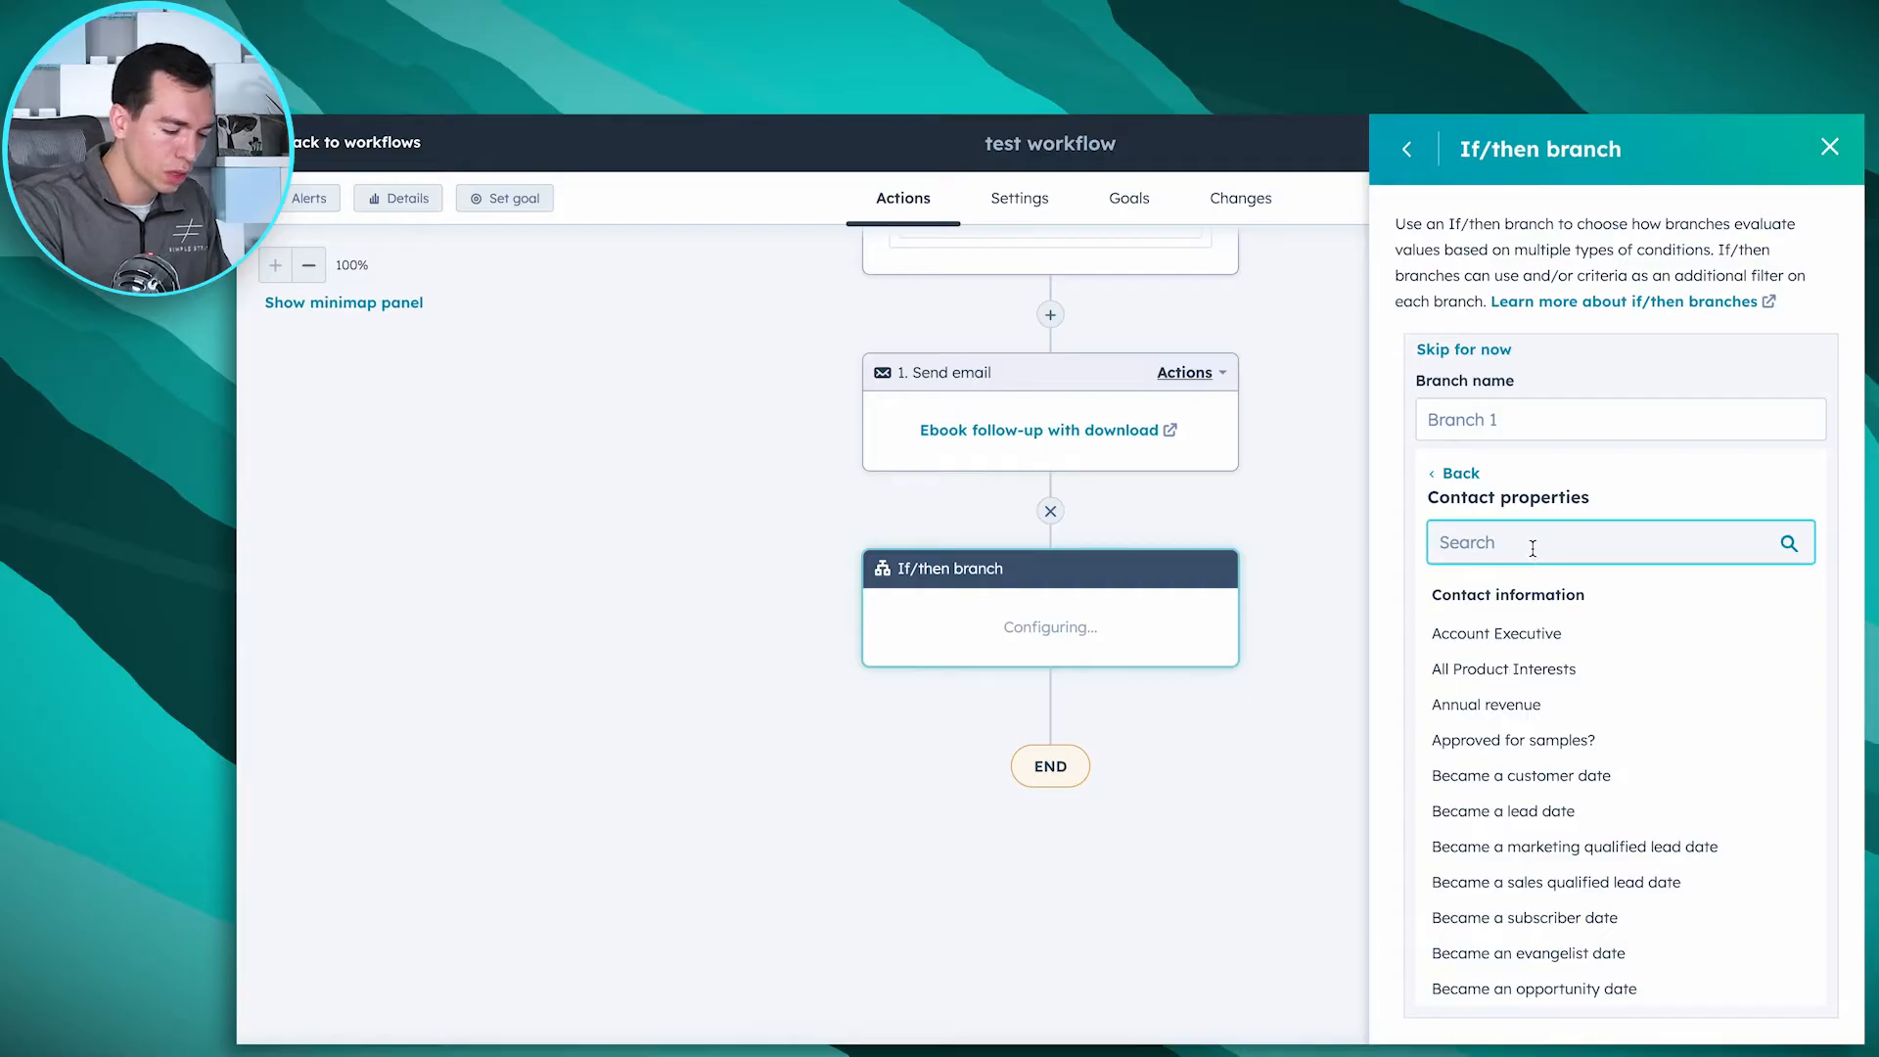
type("life")
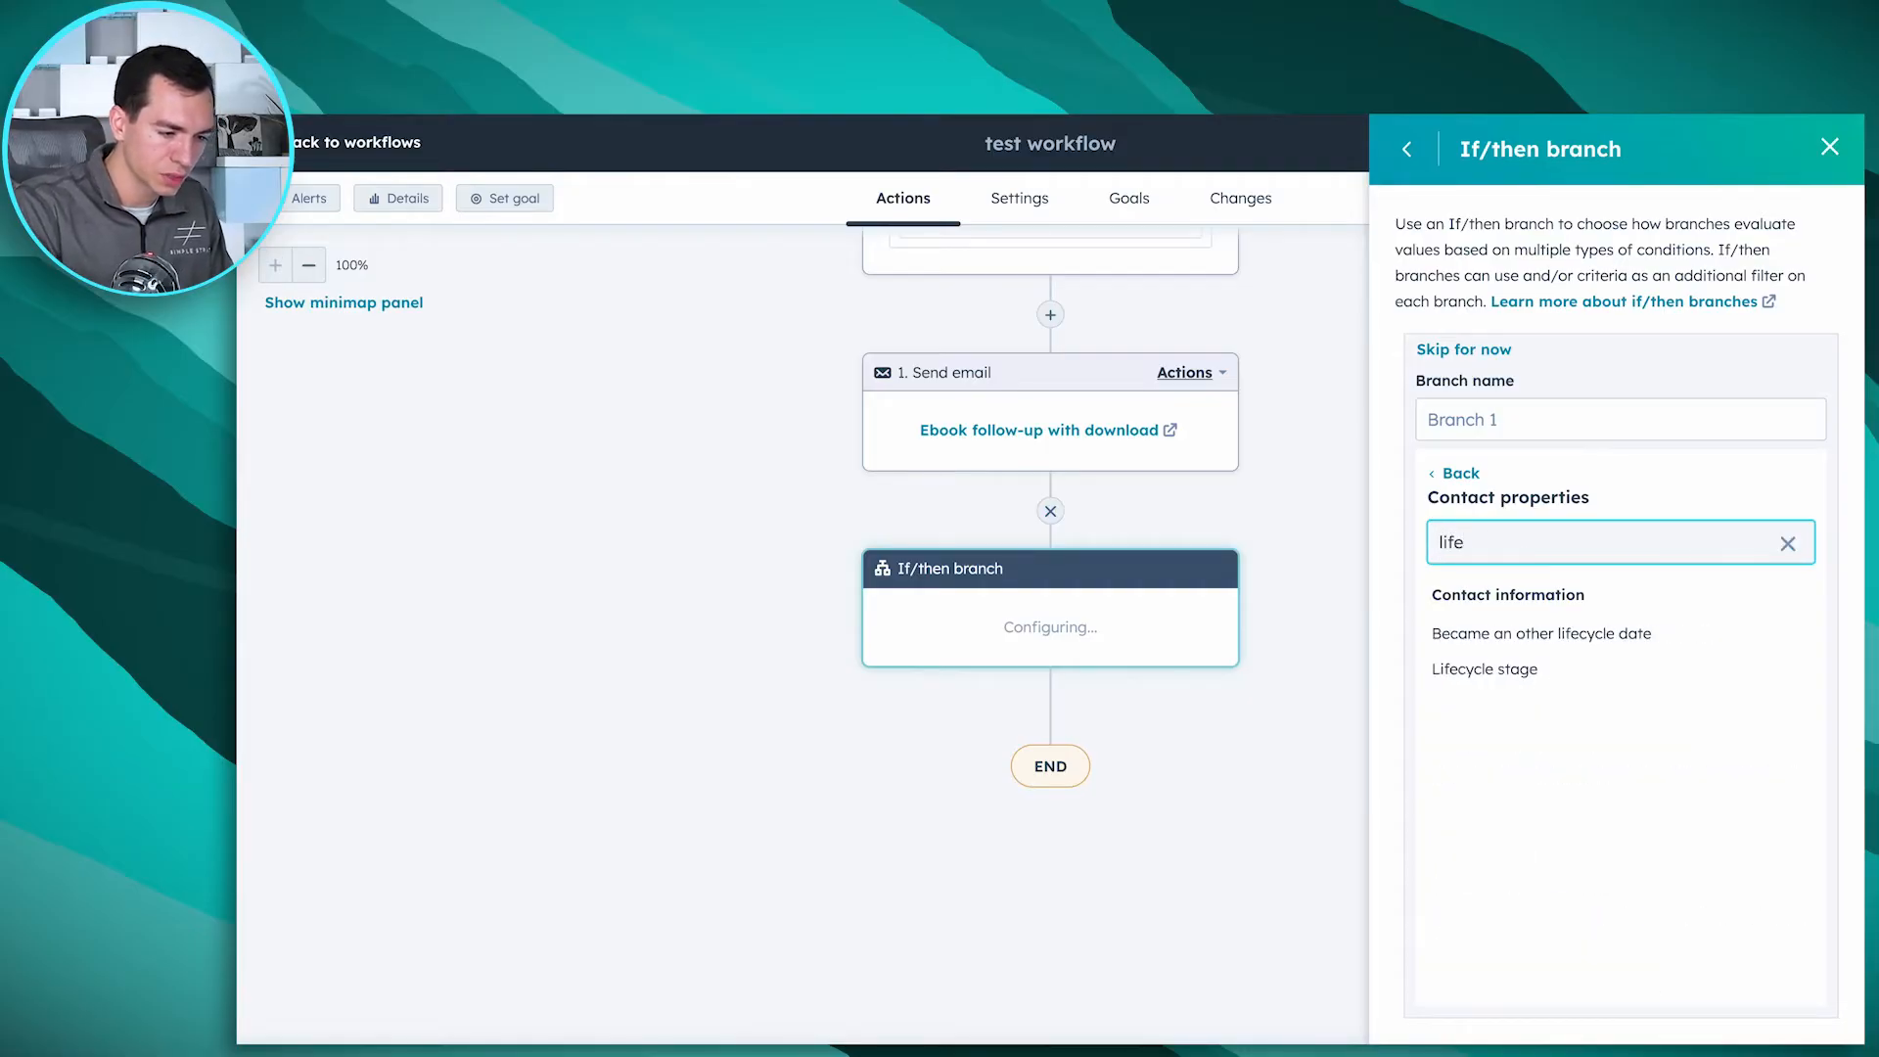
left_click(1498, 670)
scroll(1516, 721, "down", 1)
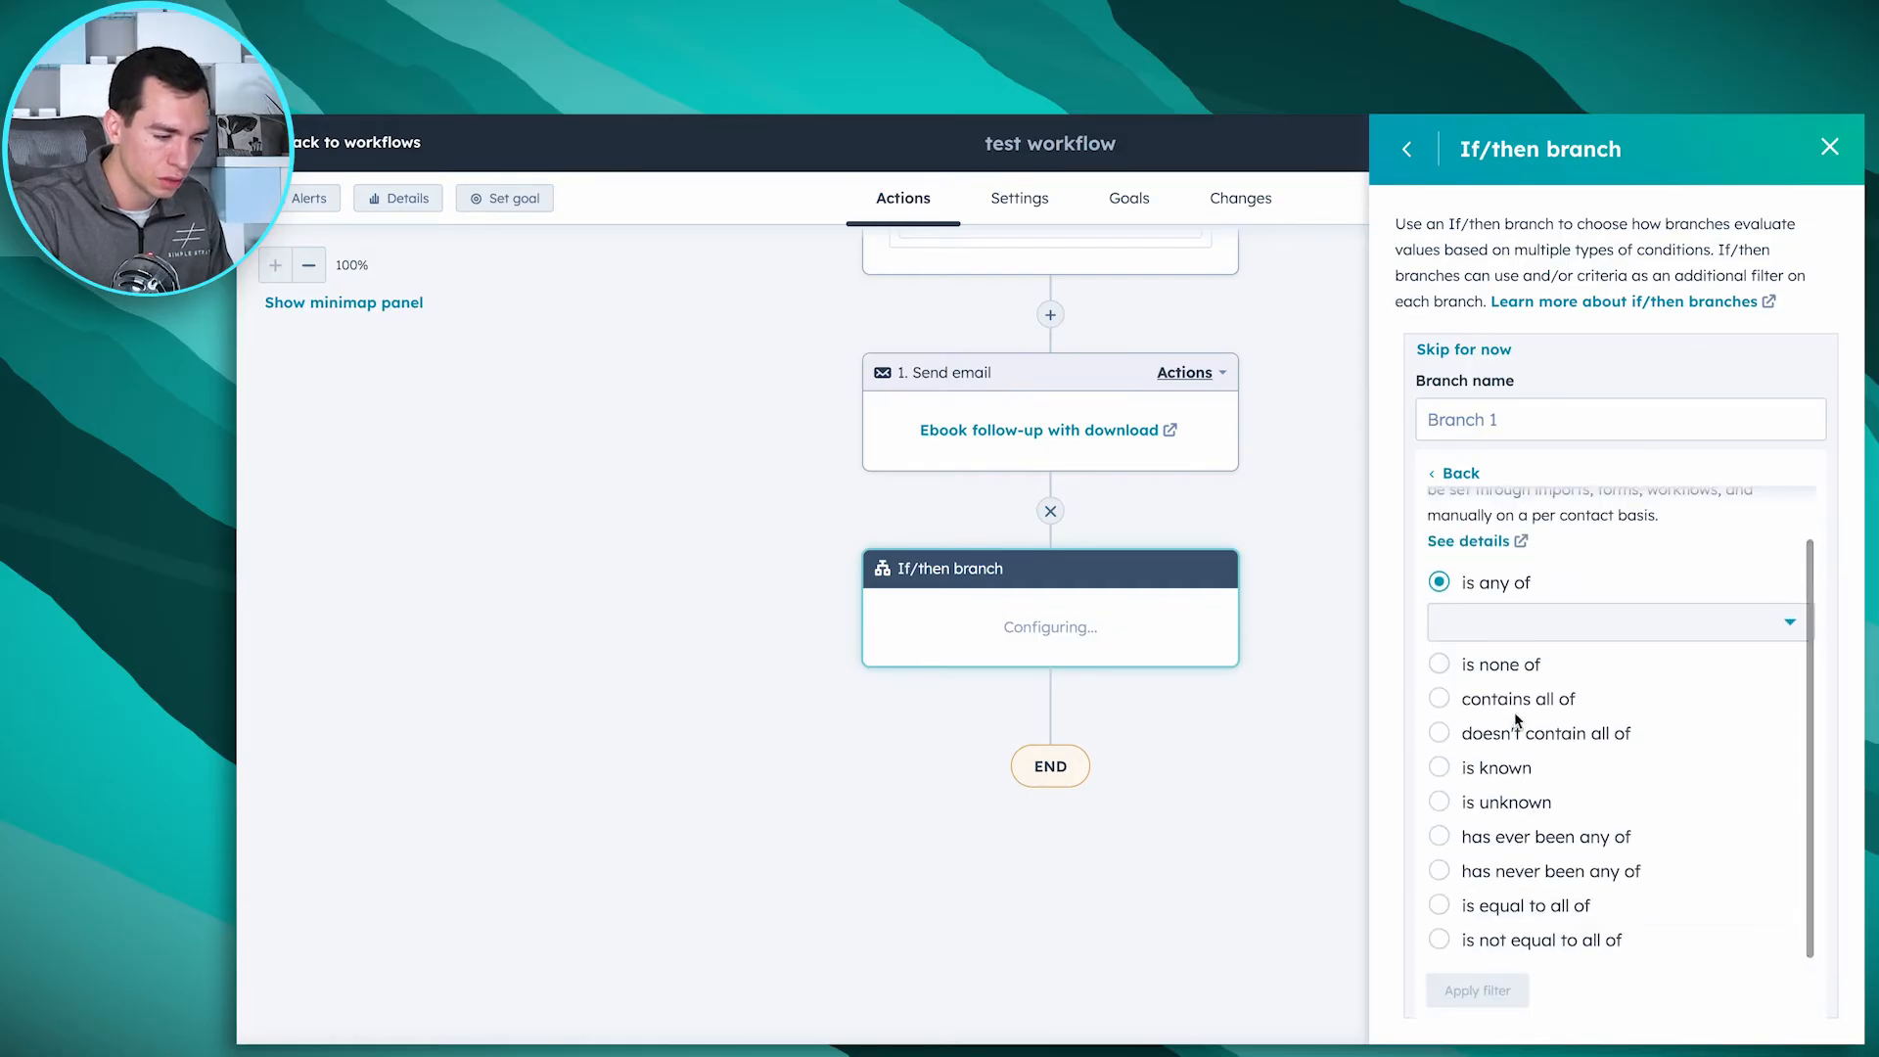
Step: Set the lifecycle stage condition to is any of Opportunity, Customer, Evangelist or Former Customer
left_click(1563, 626)
scroll(1553, 846, "down", 3)
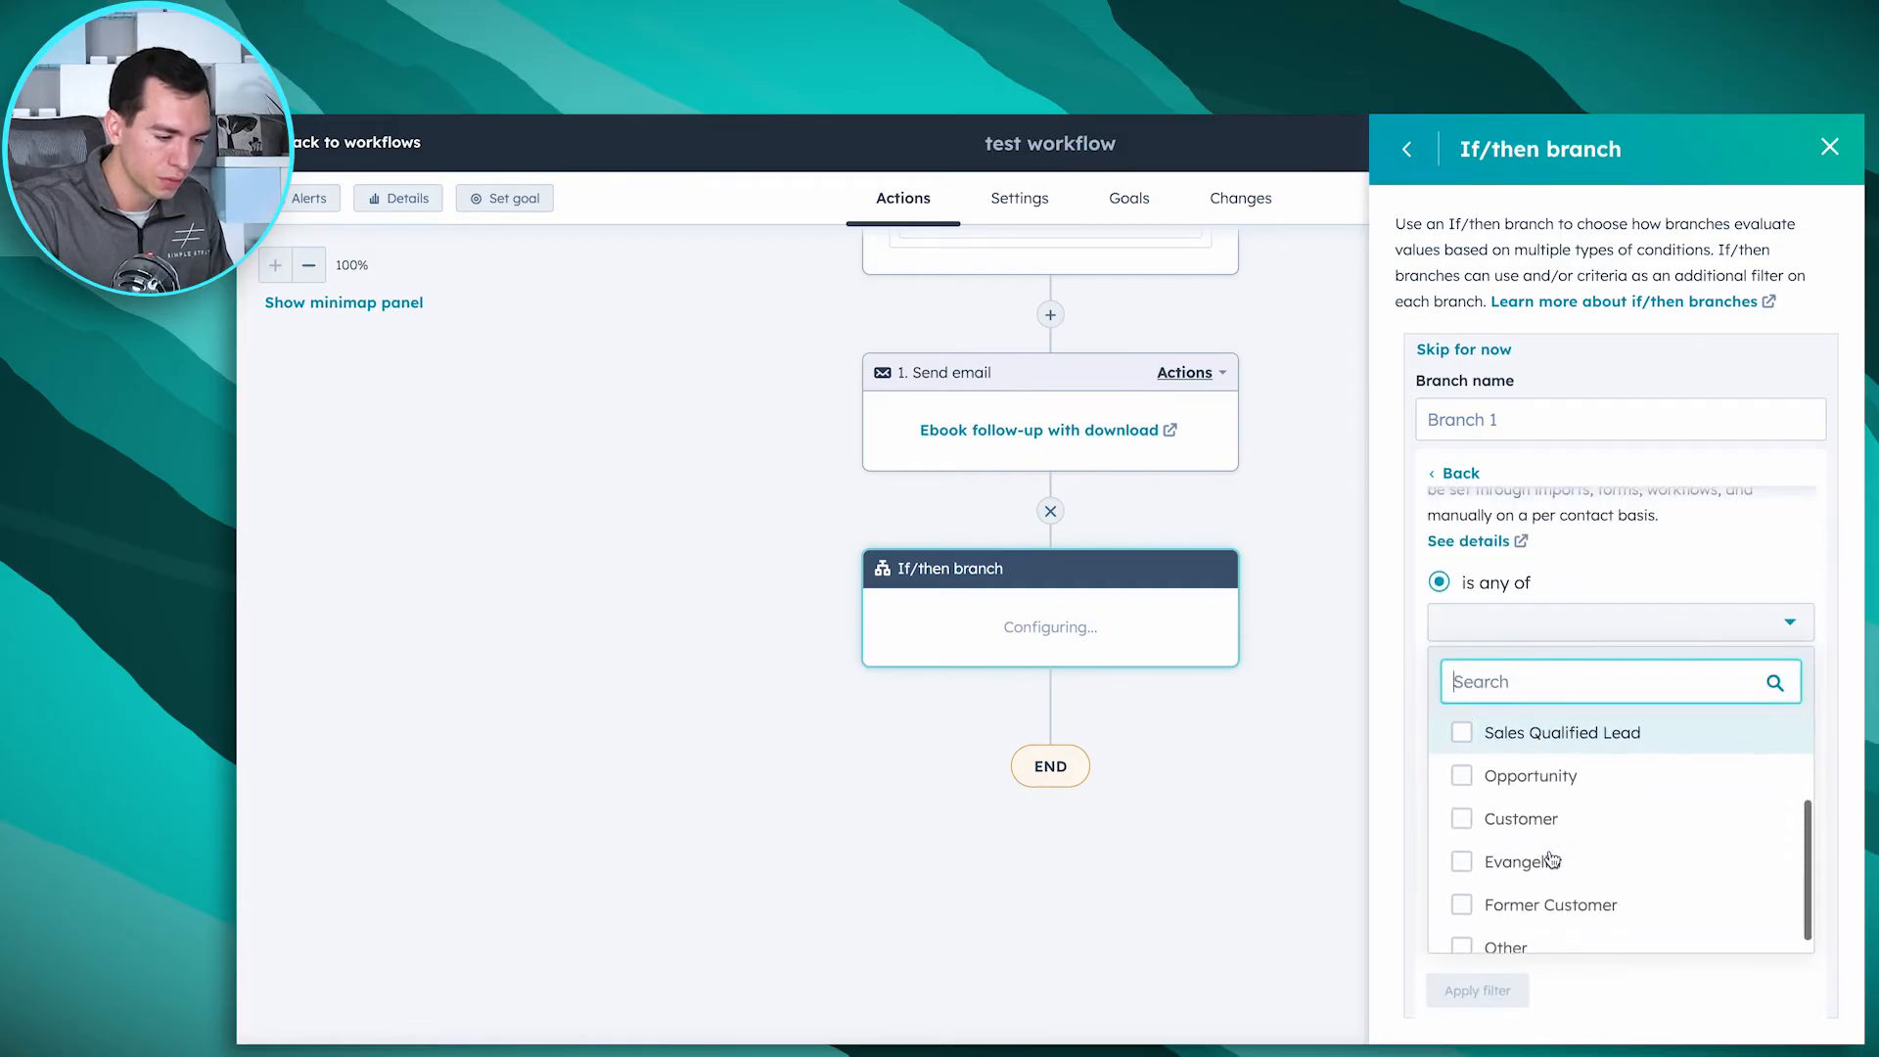
left_click(1466, 777)
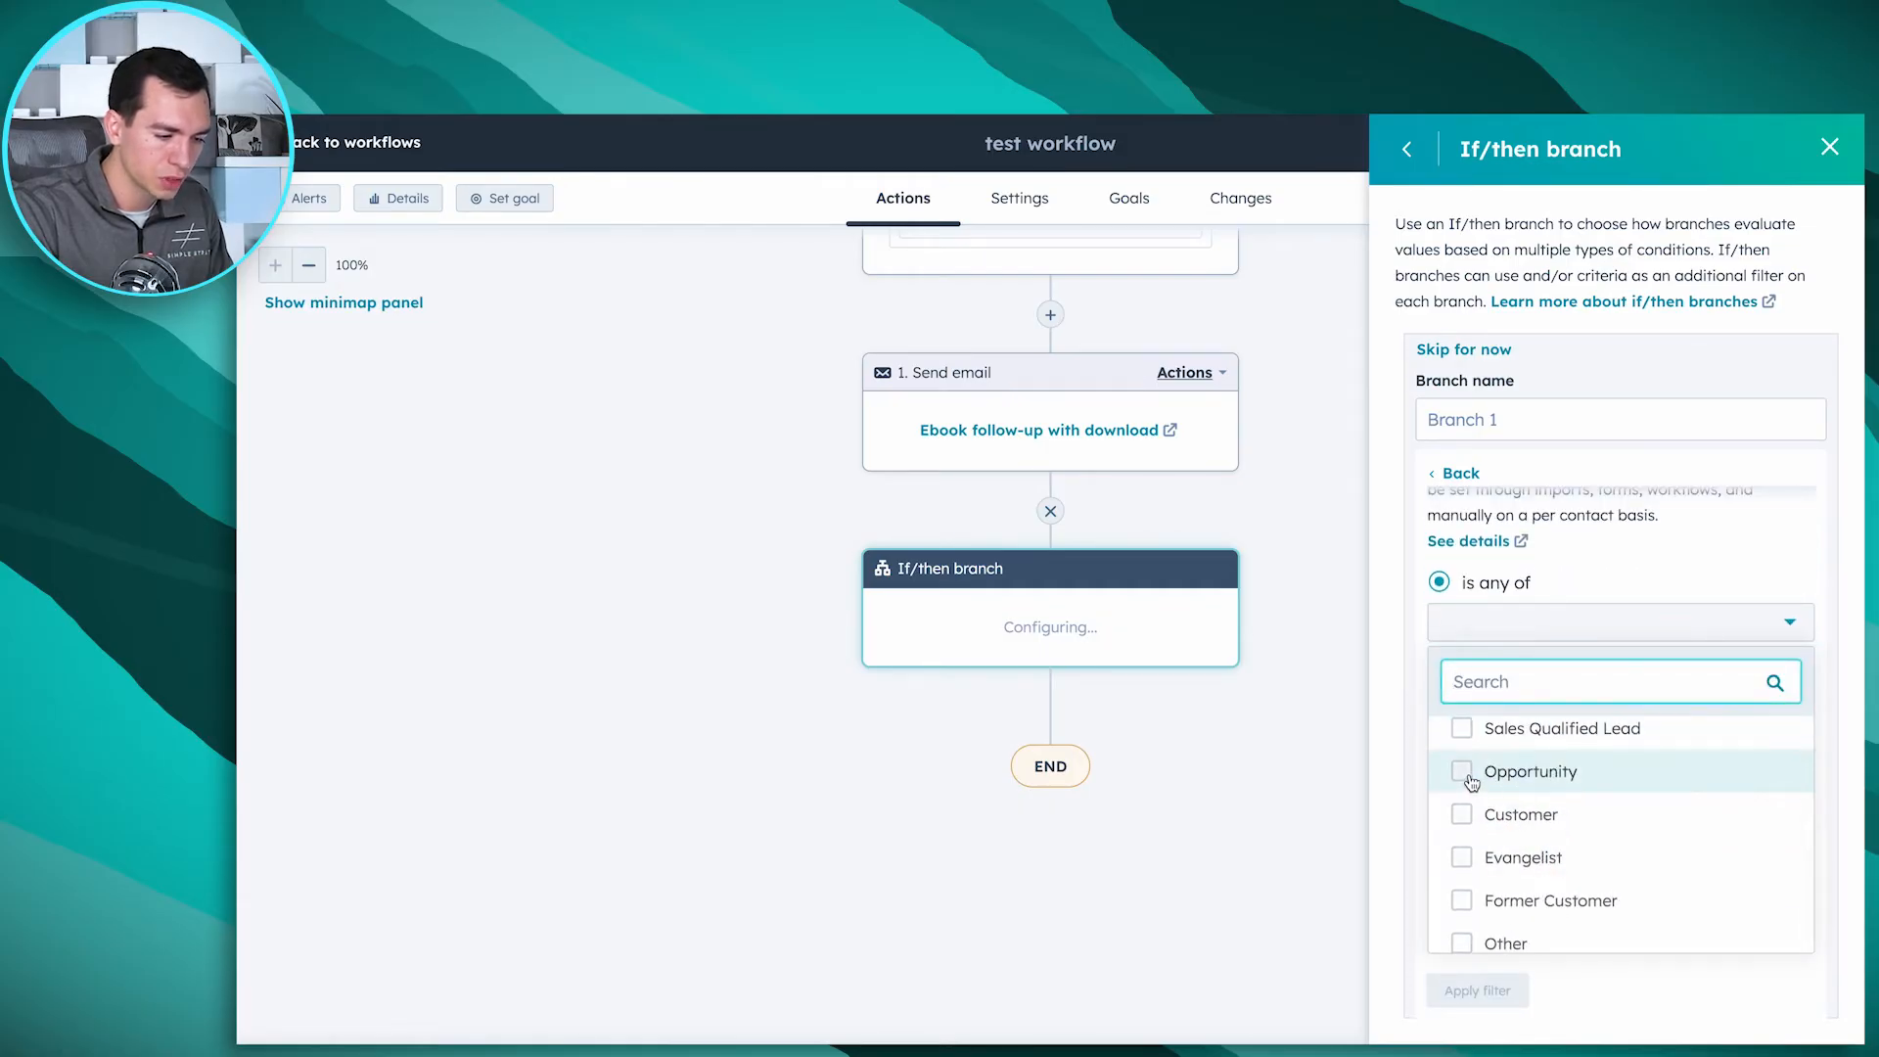
left_click(1461, 861)
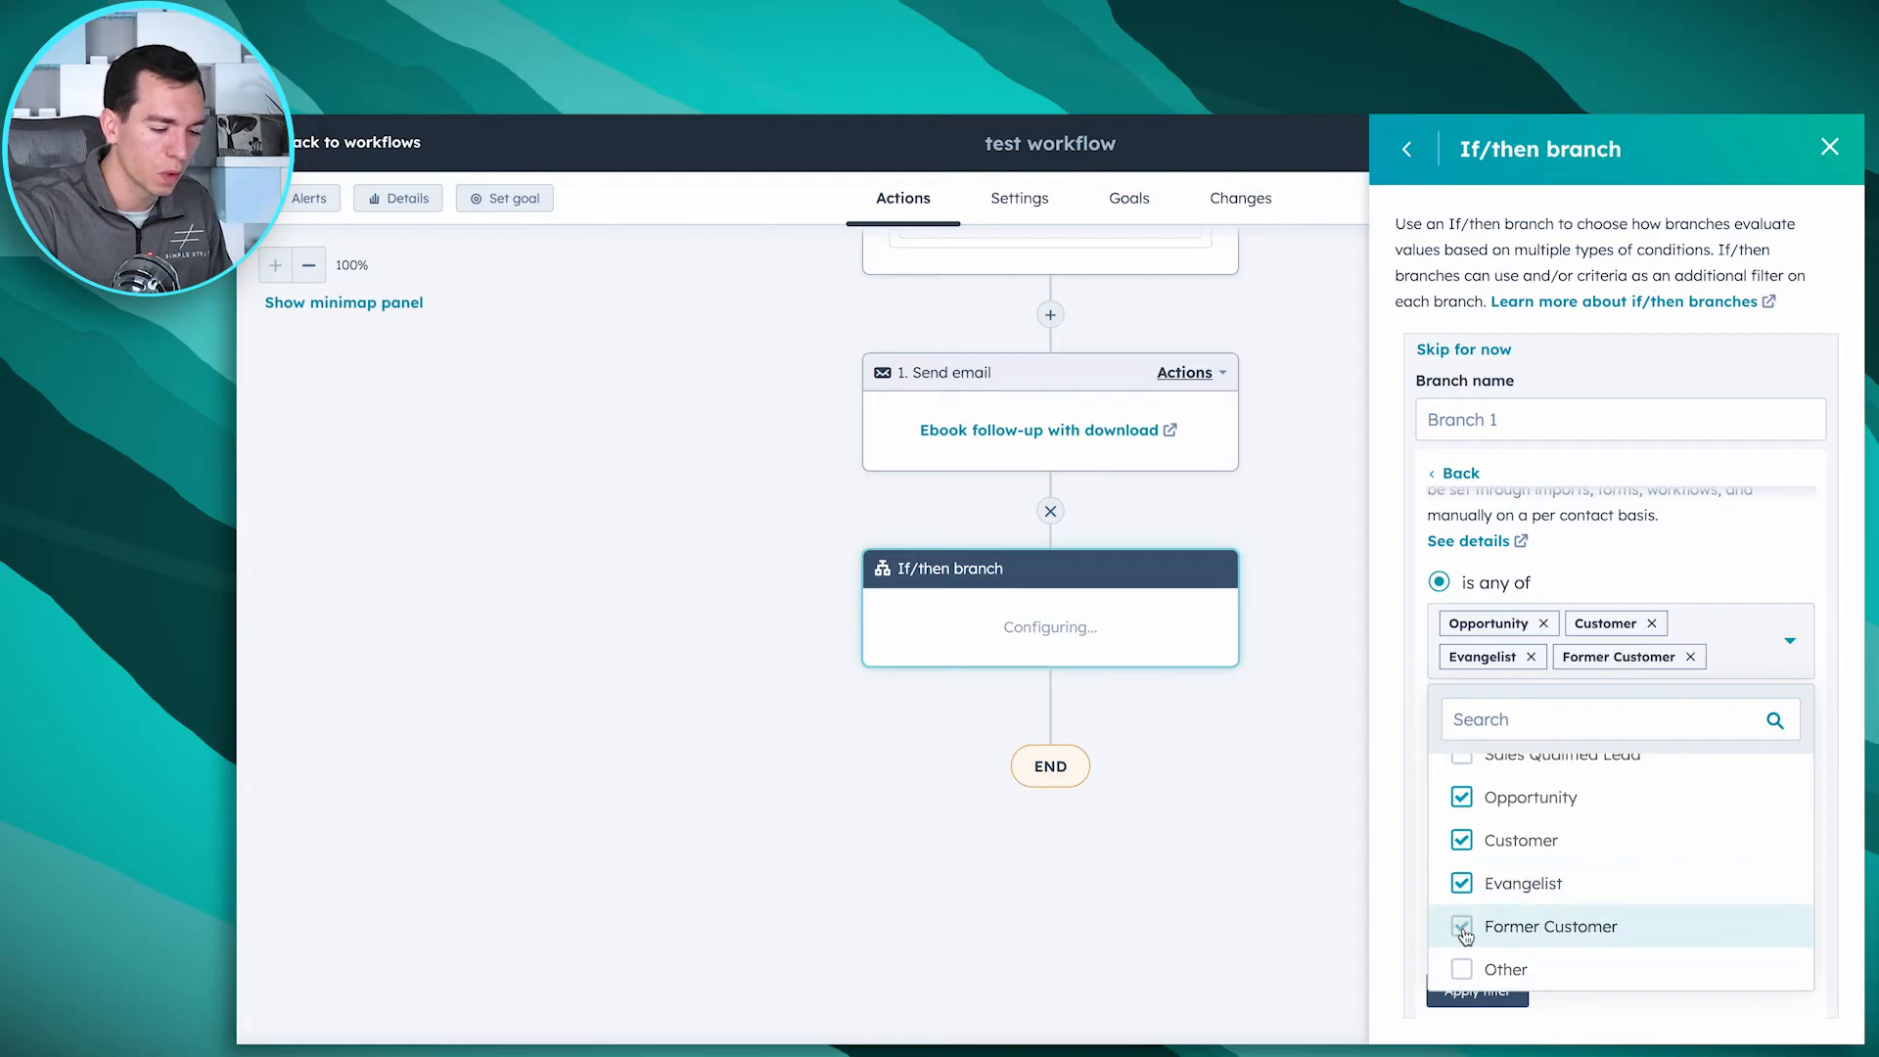
left_click(1721, 581)
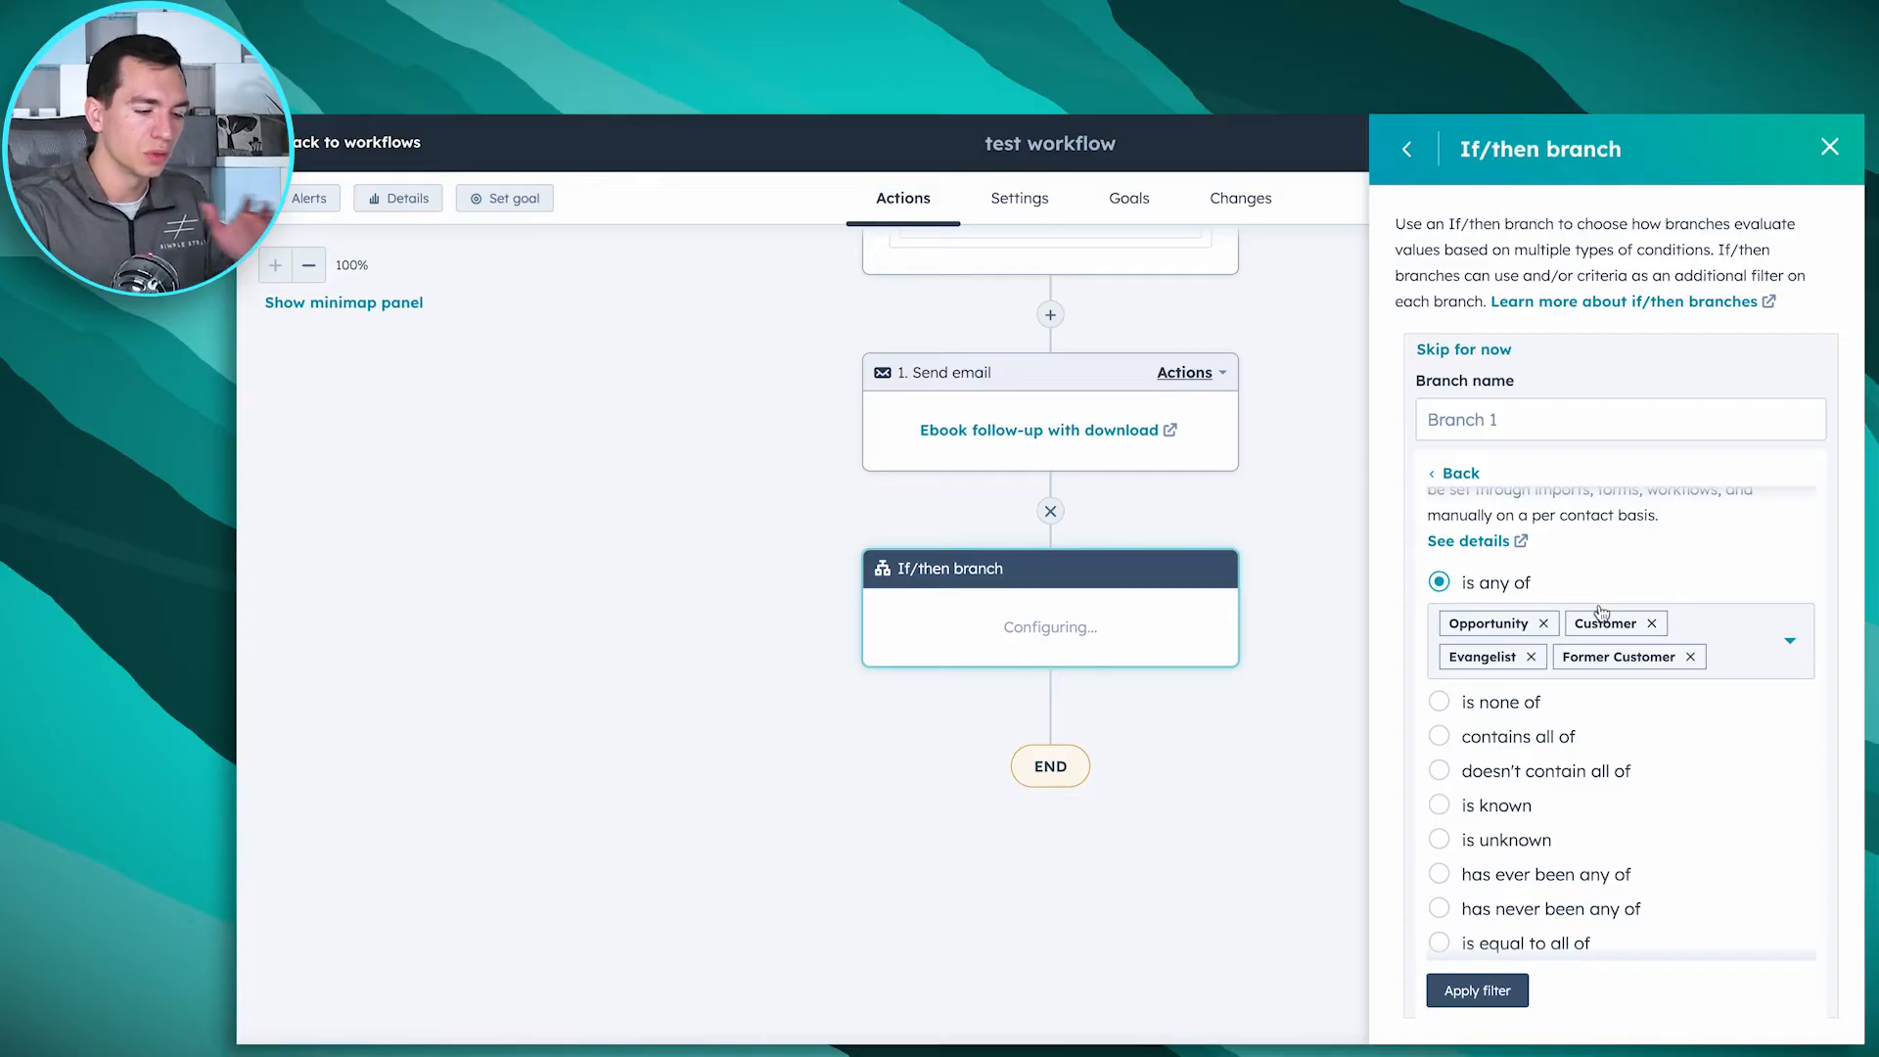
Step: Name the branch "Opportunity or Customer" and the none-met branch "Not a customer", apply the filter and save the If/then branch
left_click(1511, 423)
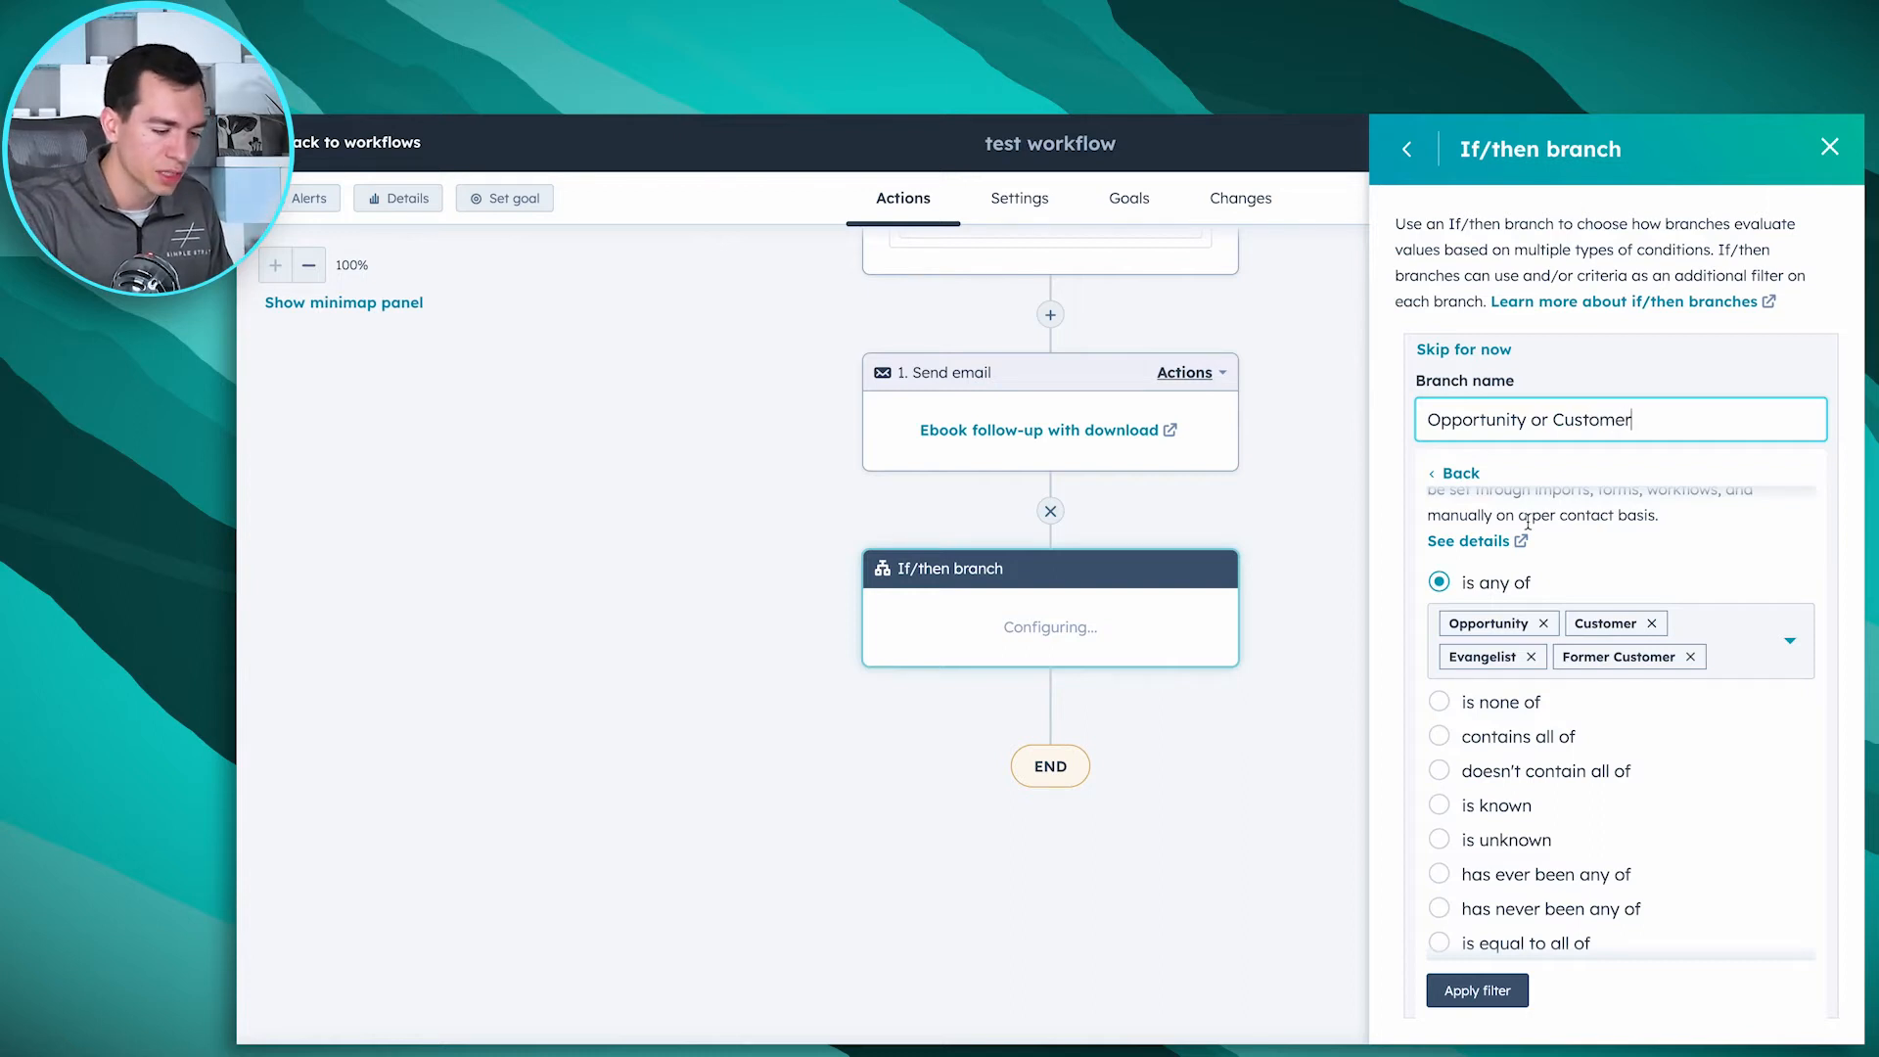
left_click(1478, 991)
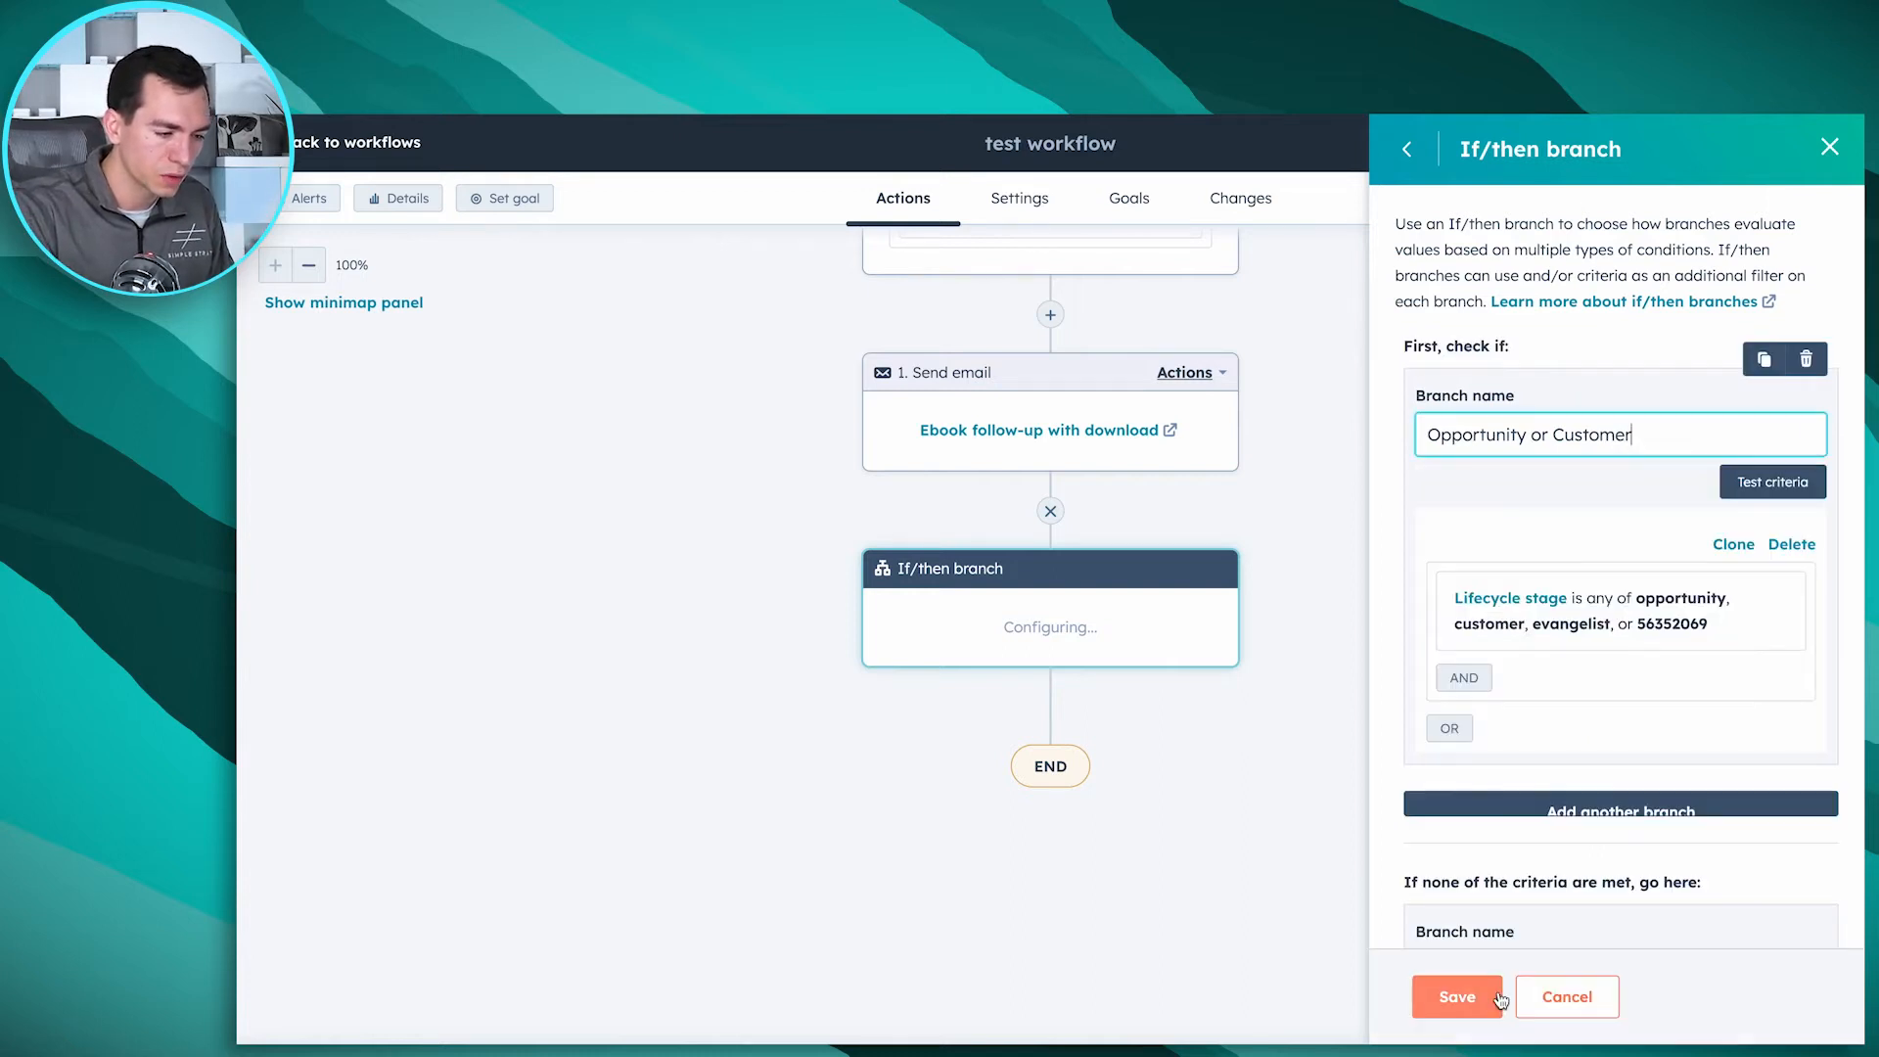
scroll(1625, 715, "down", 3)
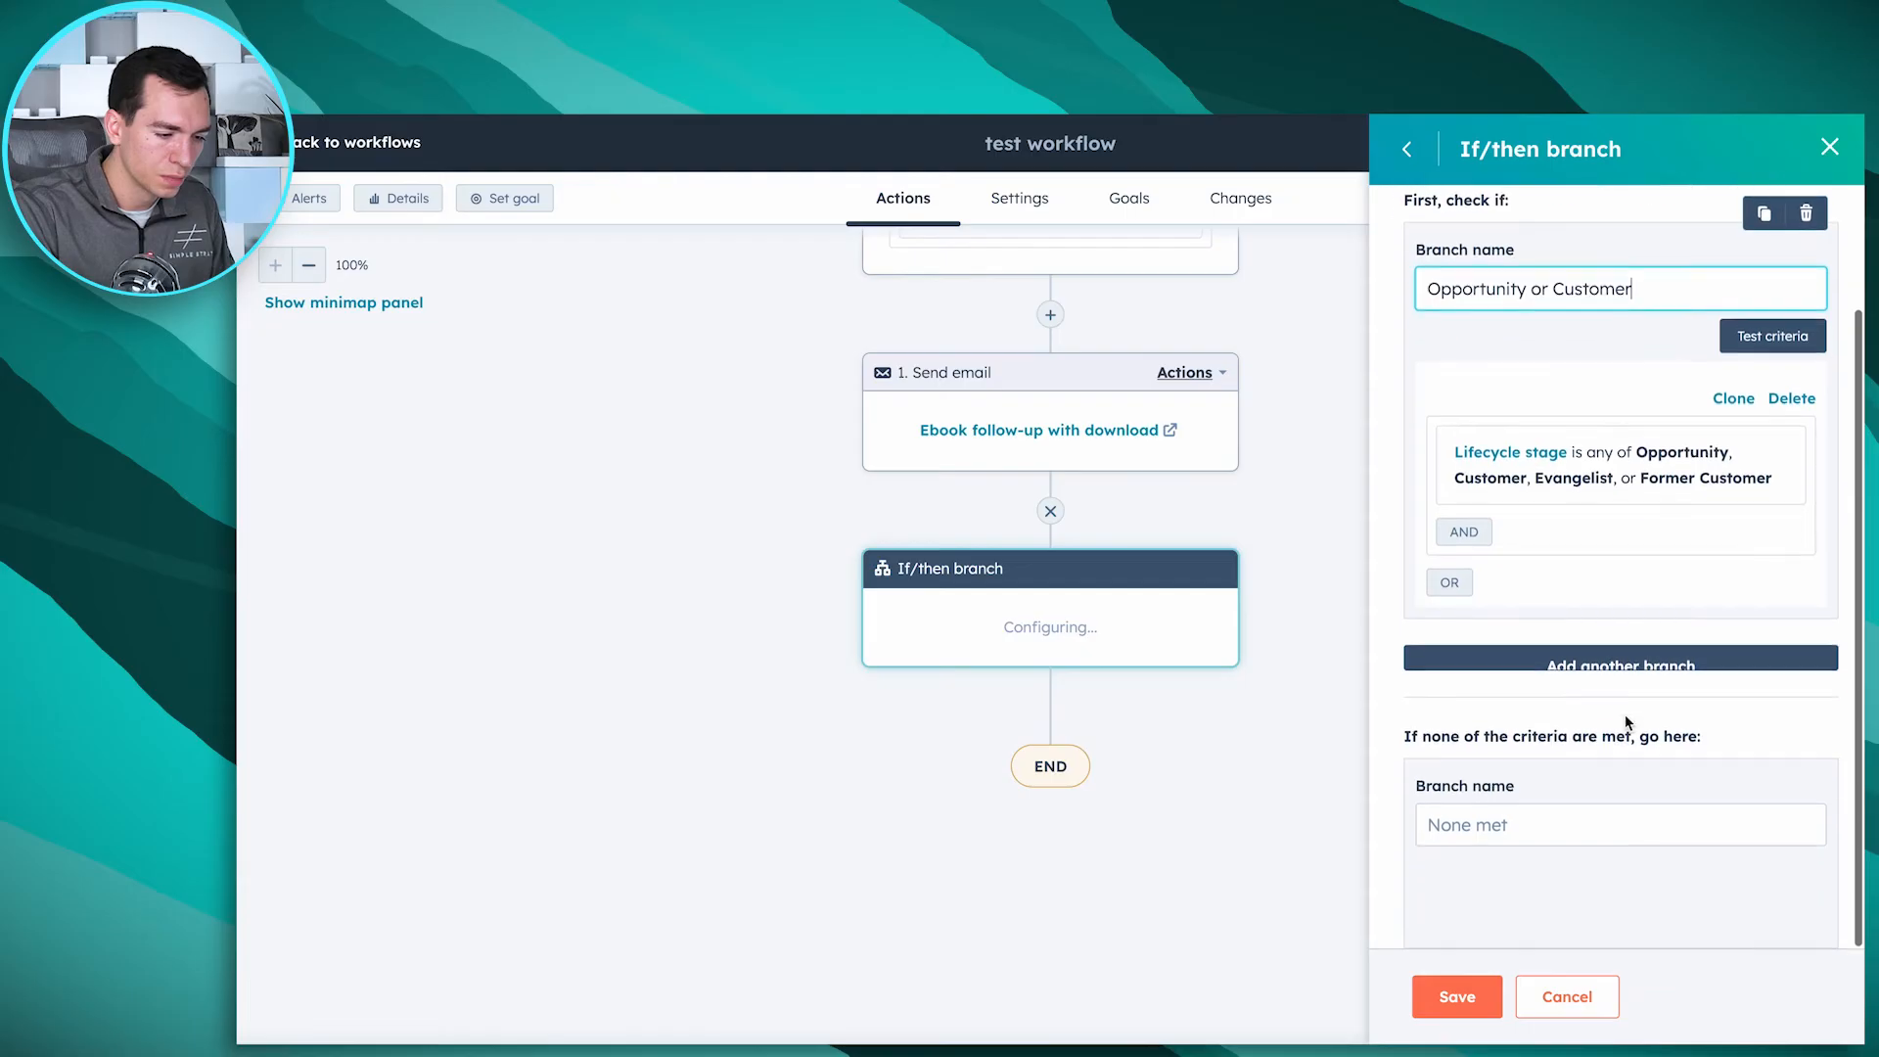
left_click(1563, 828)
type("Not a customer")
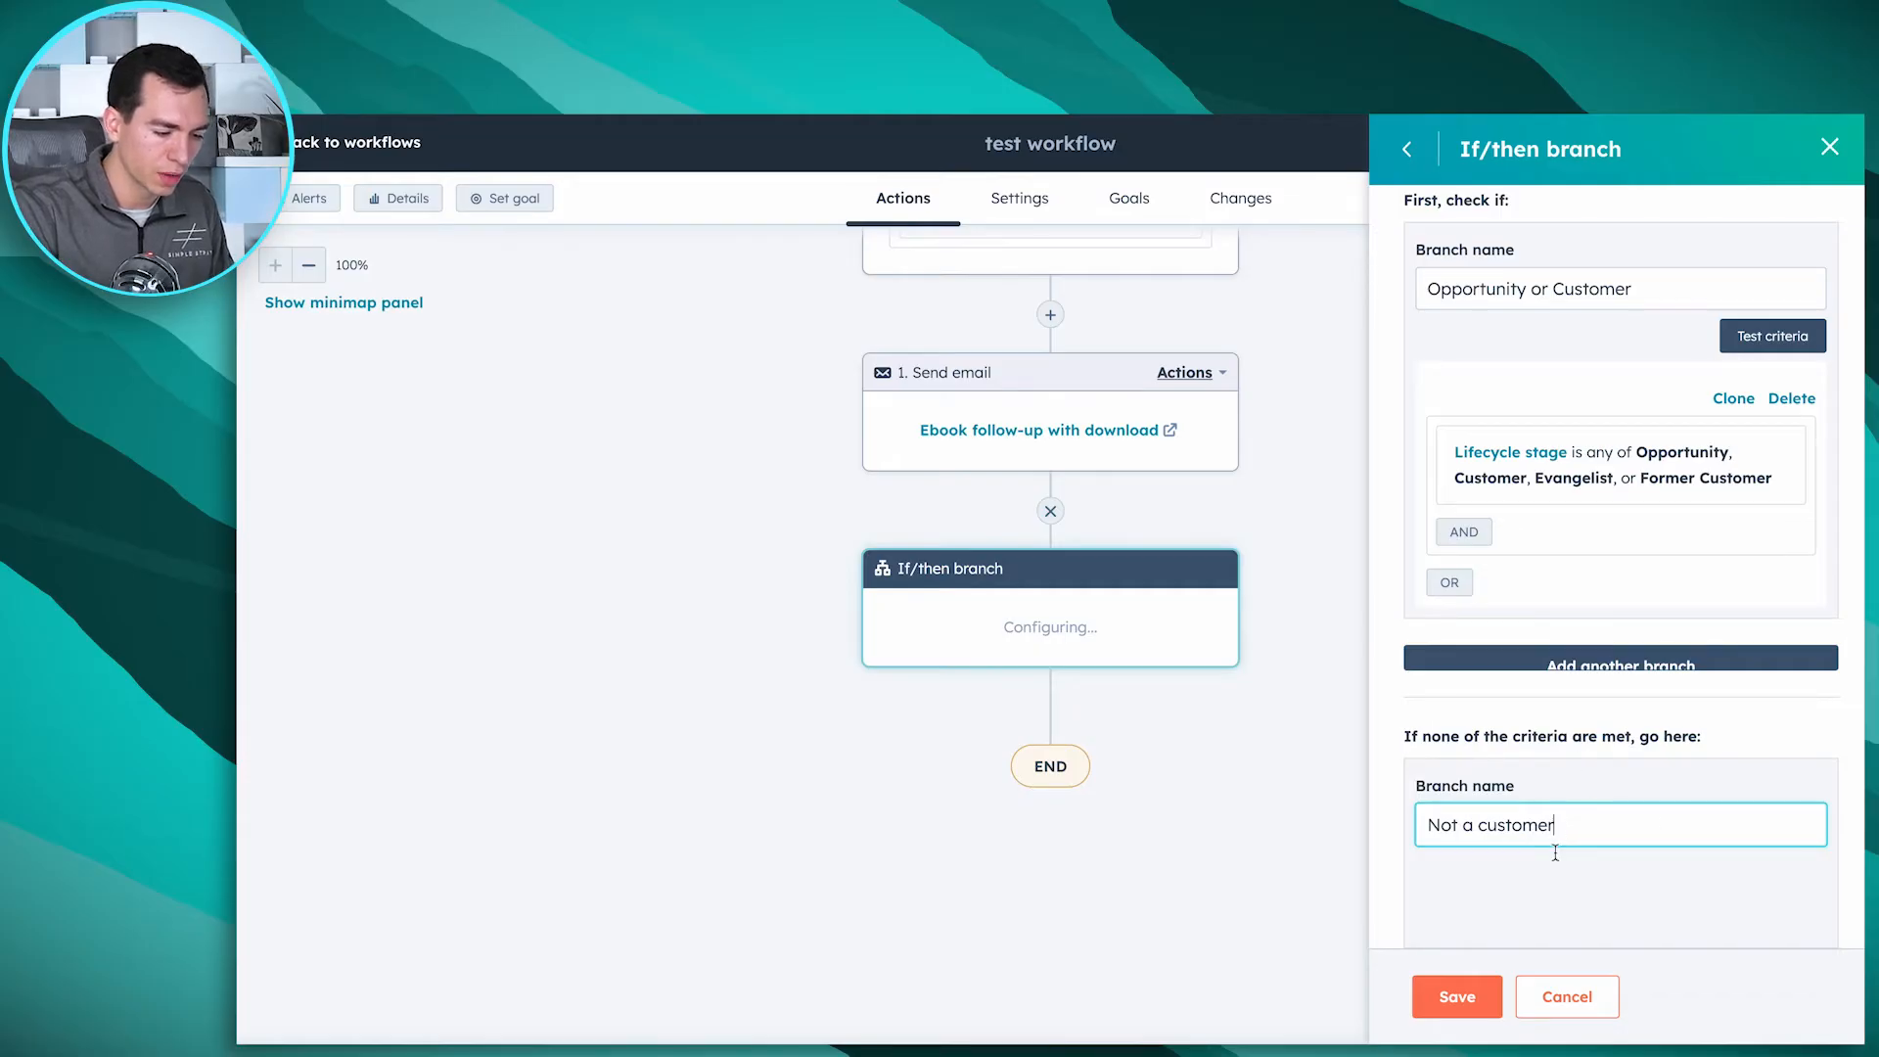
left_click(1460, 999)
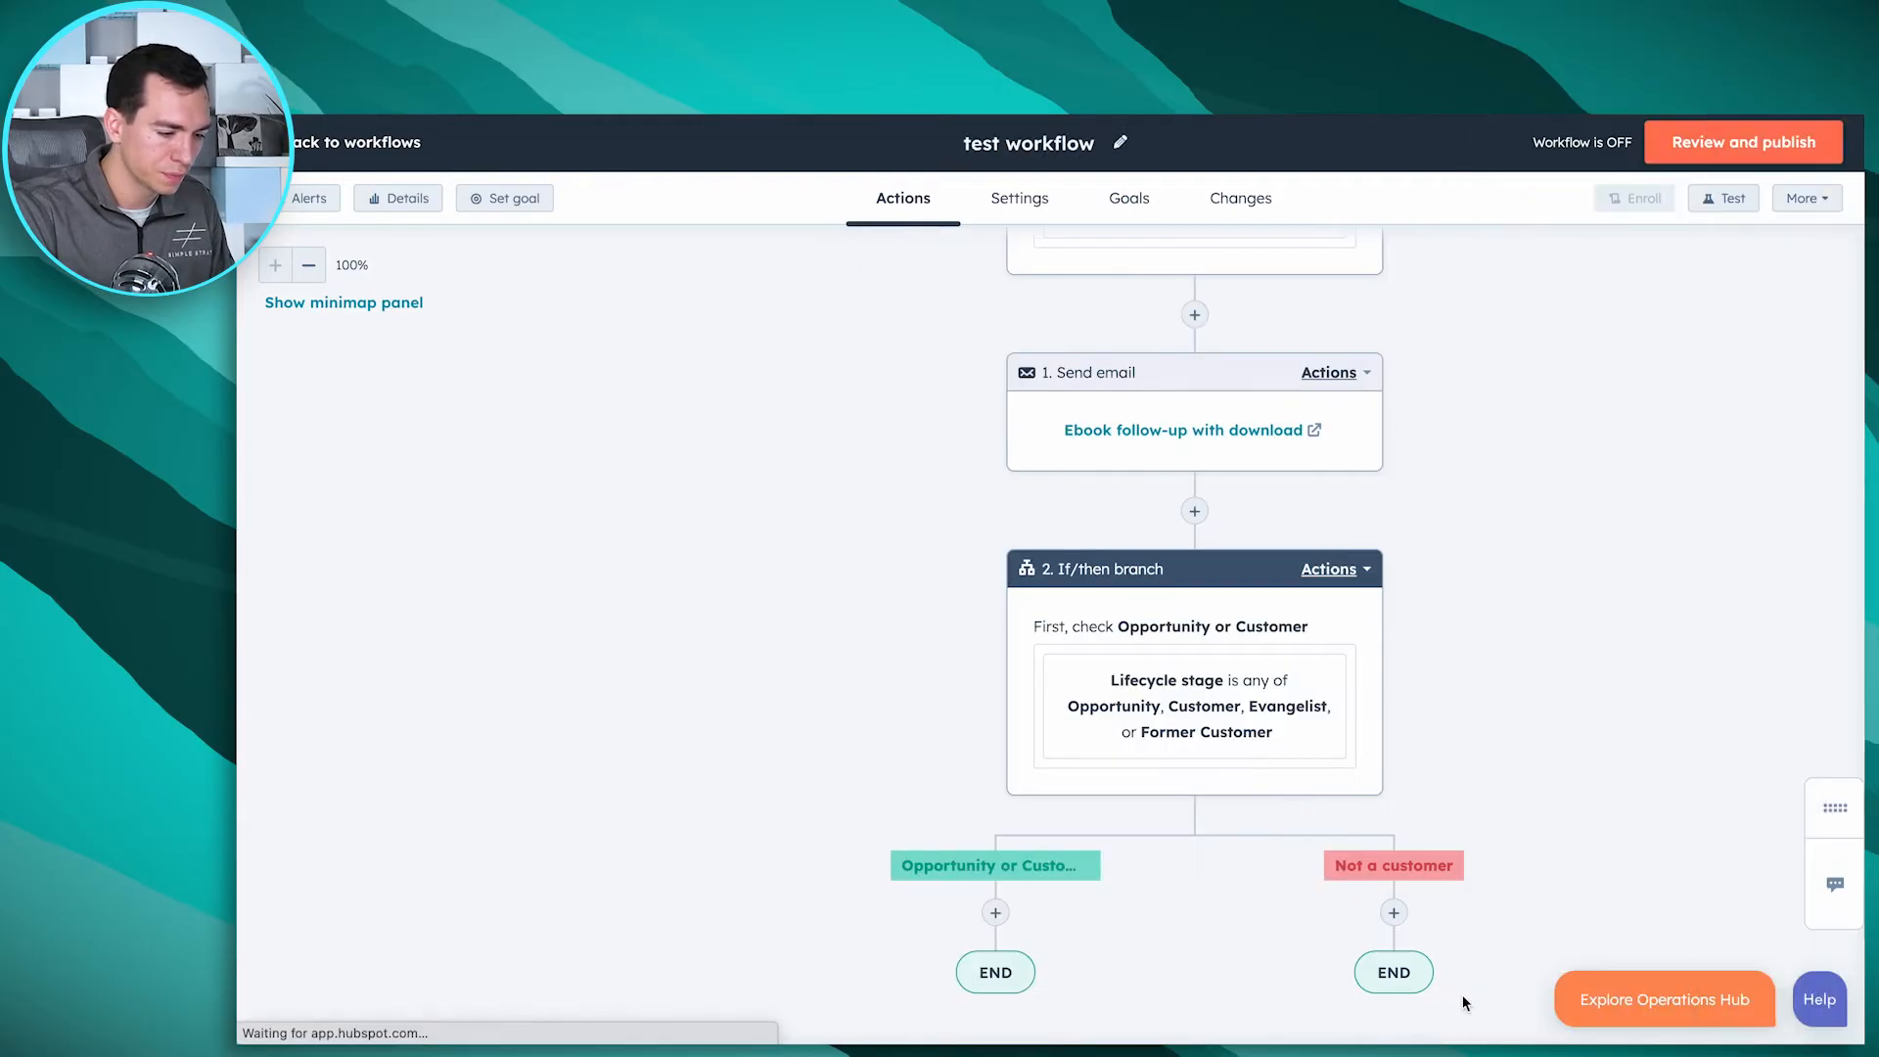
Step: Add a delay for a set amount of time of 1 day to the "Not a customer" branch
scroll(1506, 629, "down", 3)
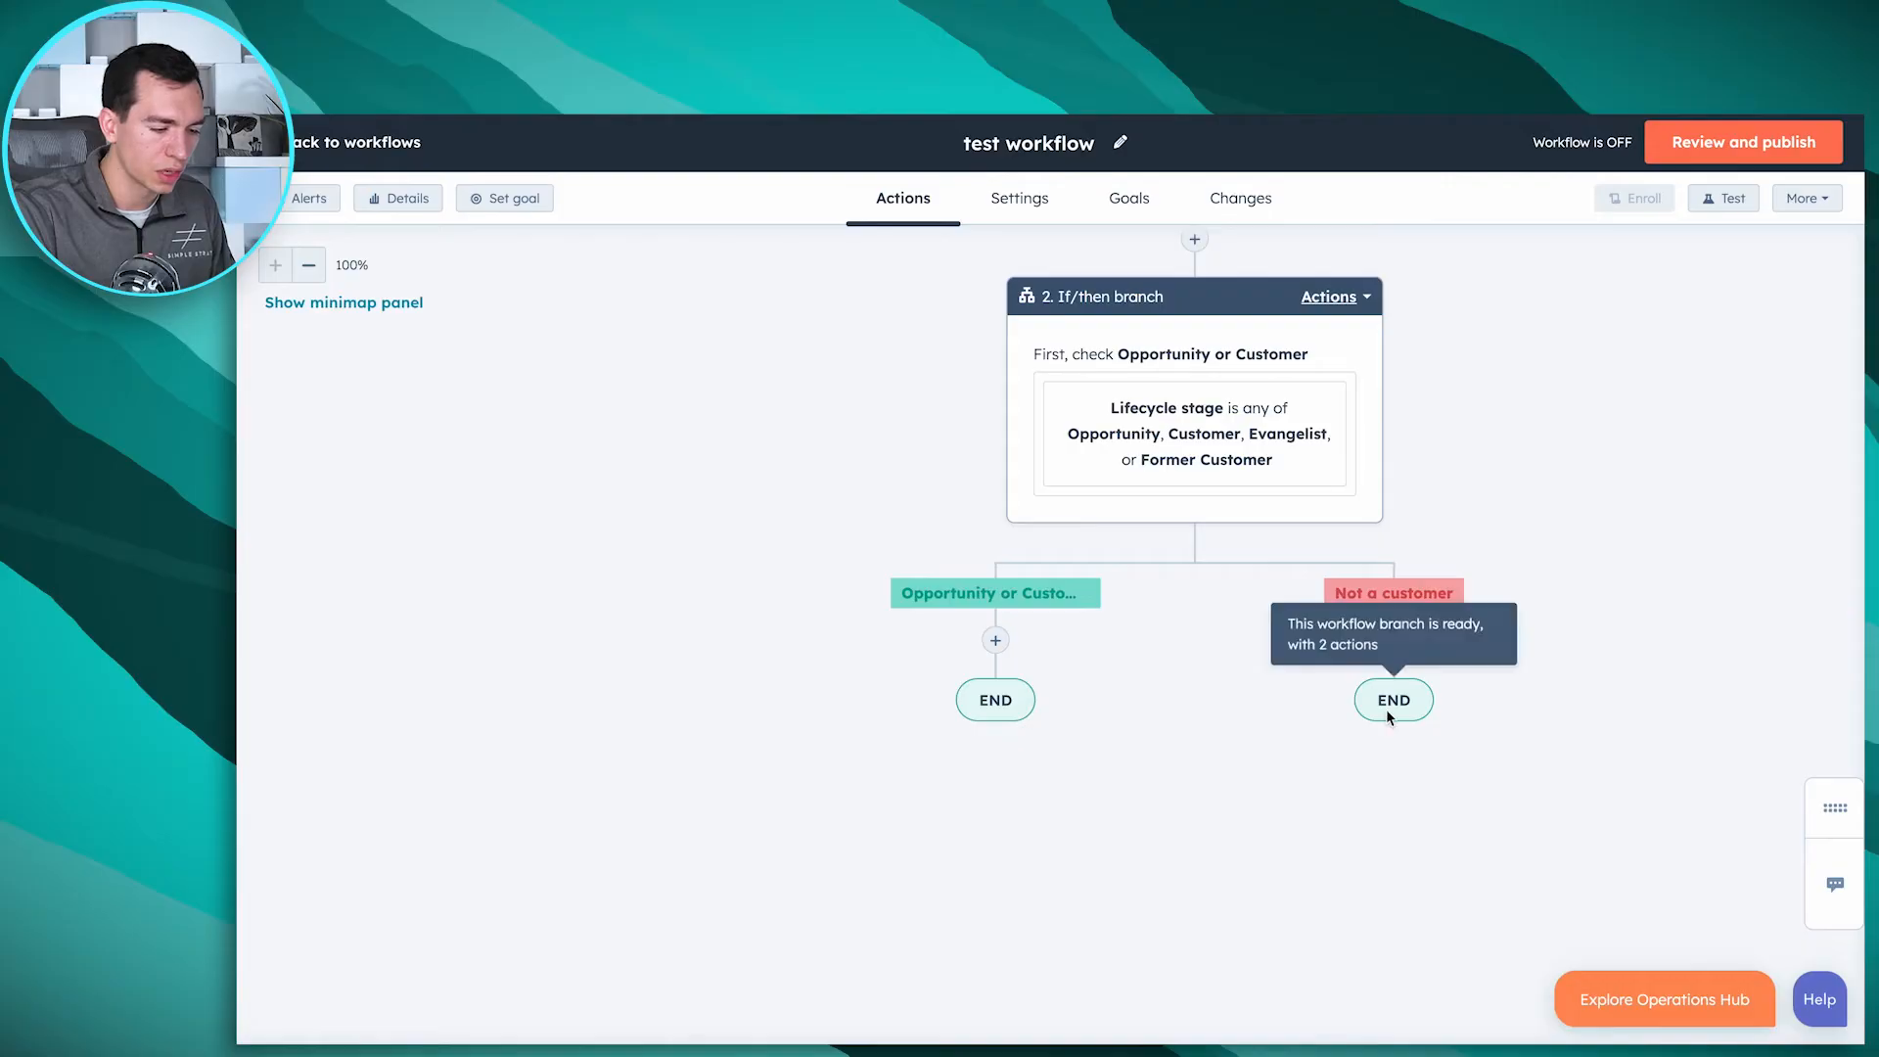
scroll(1349, 737, "down", 1)
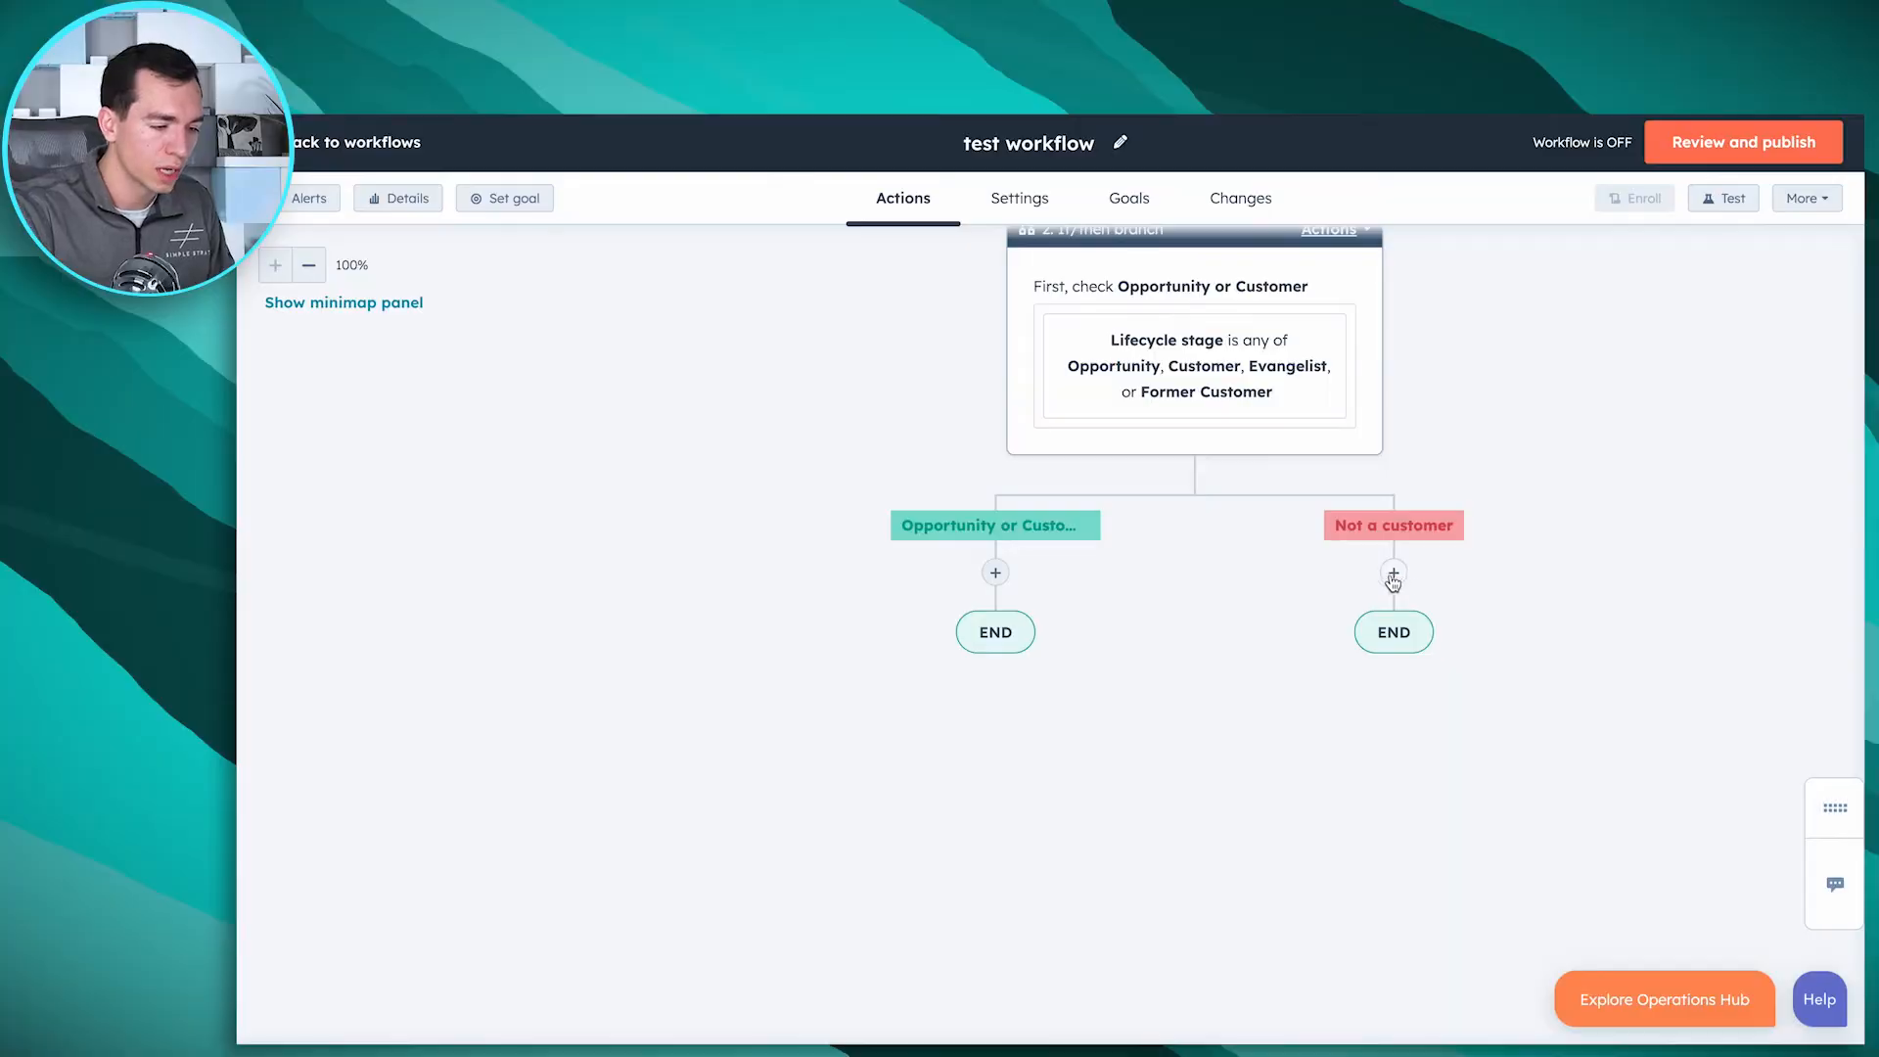
left_click(1394, 575)
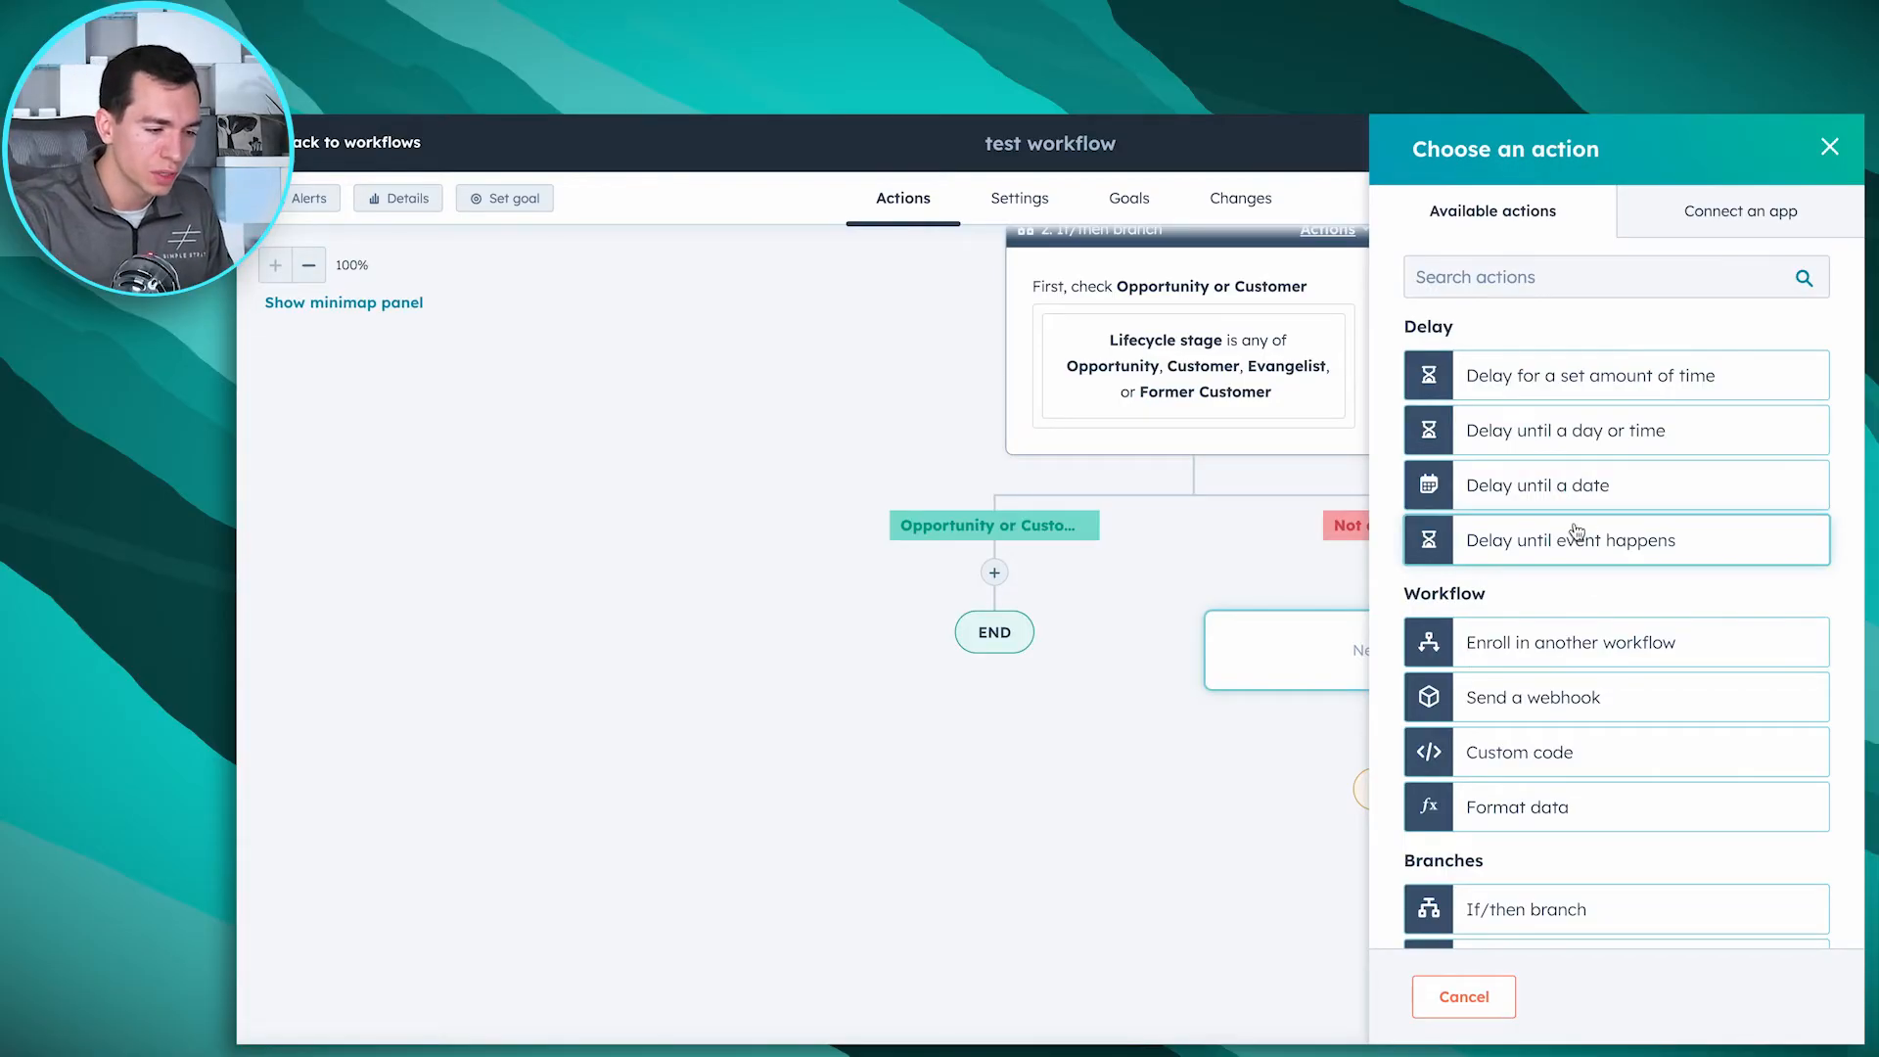
left_click(1576, 380)
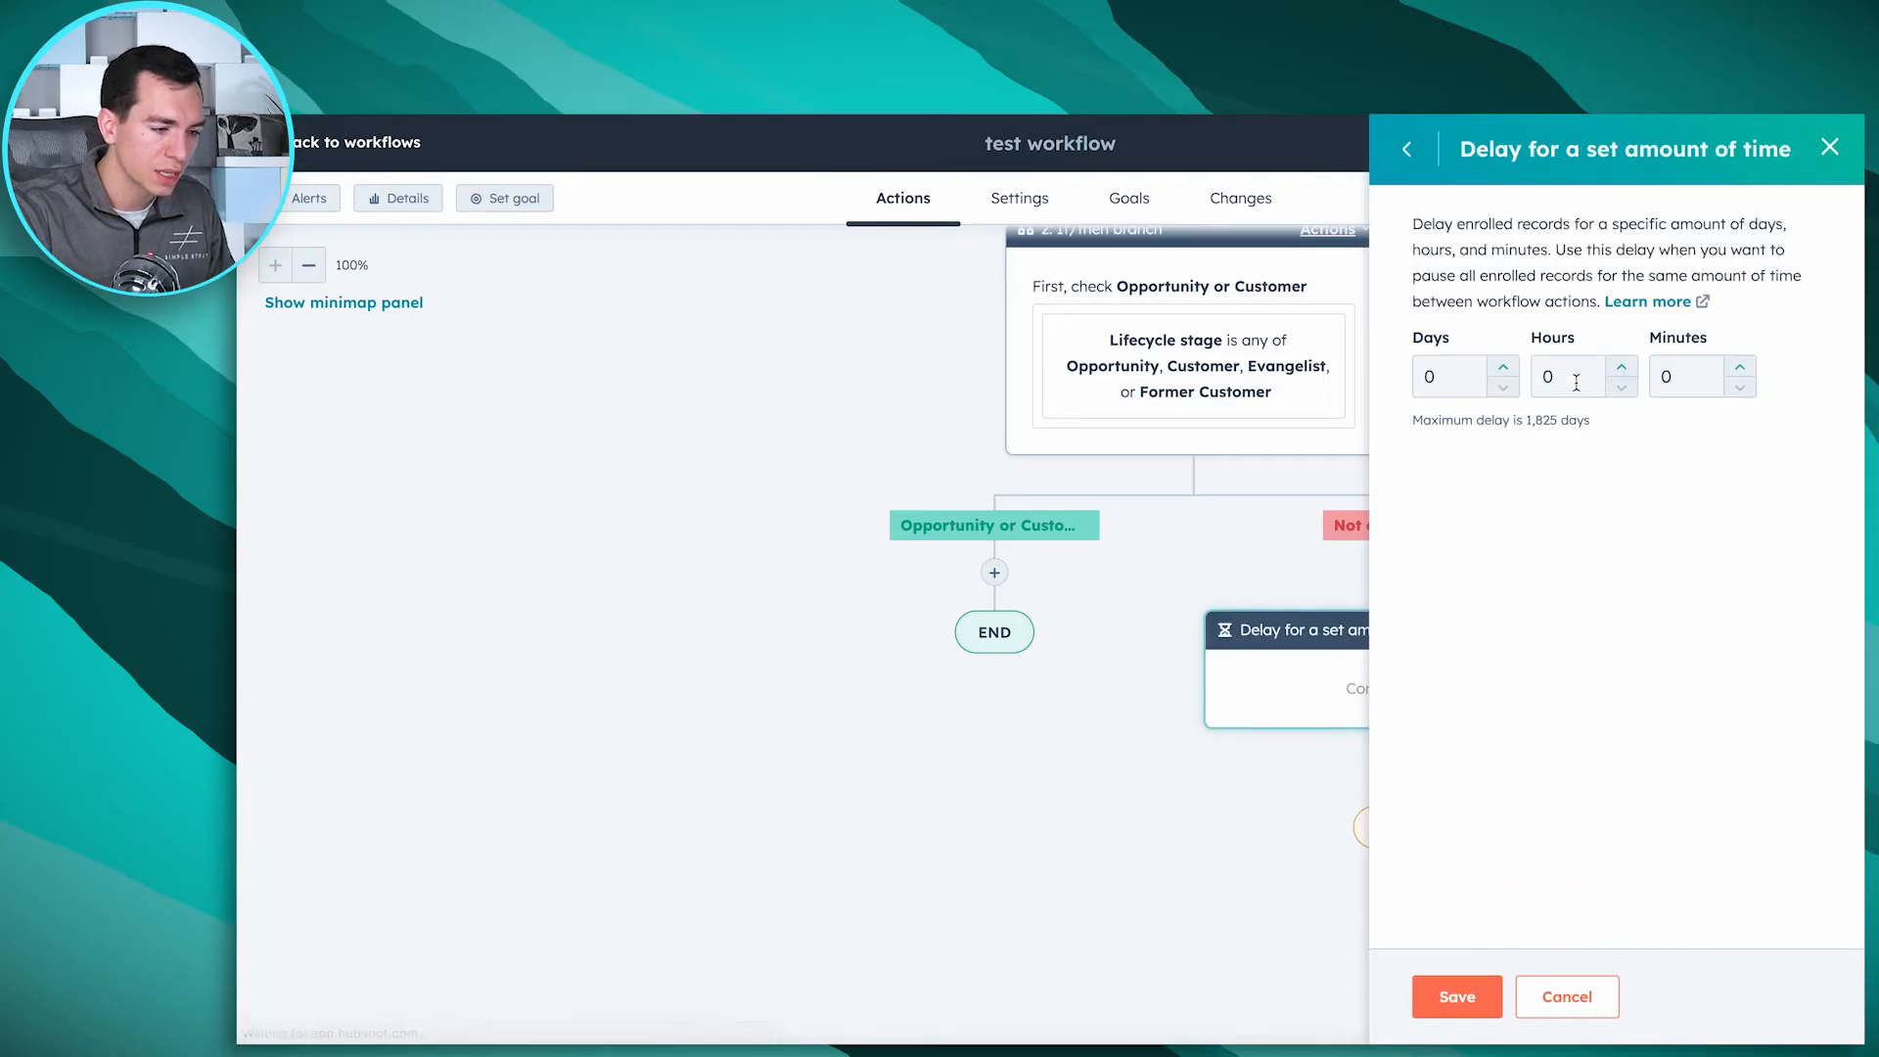
left_click(1505, 370)
left_click(1457, 995)
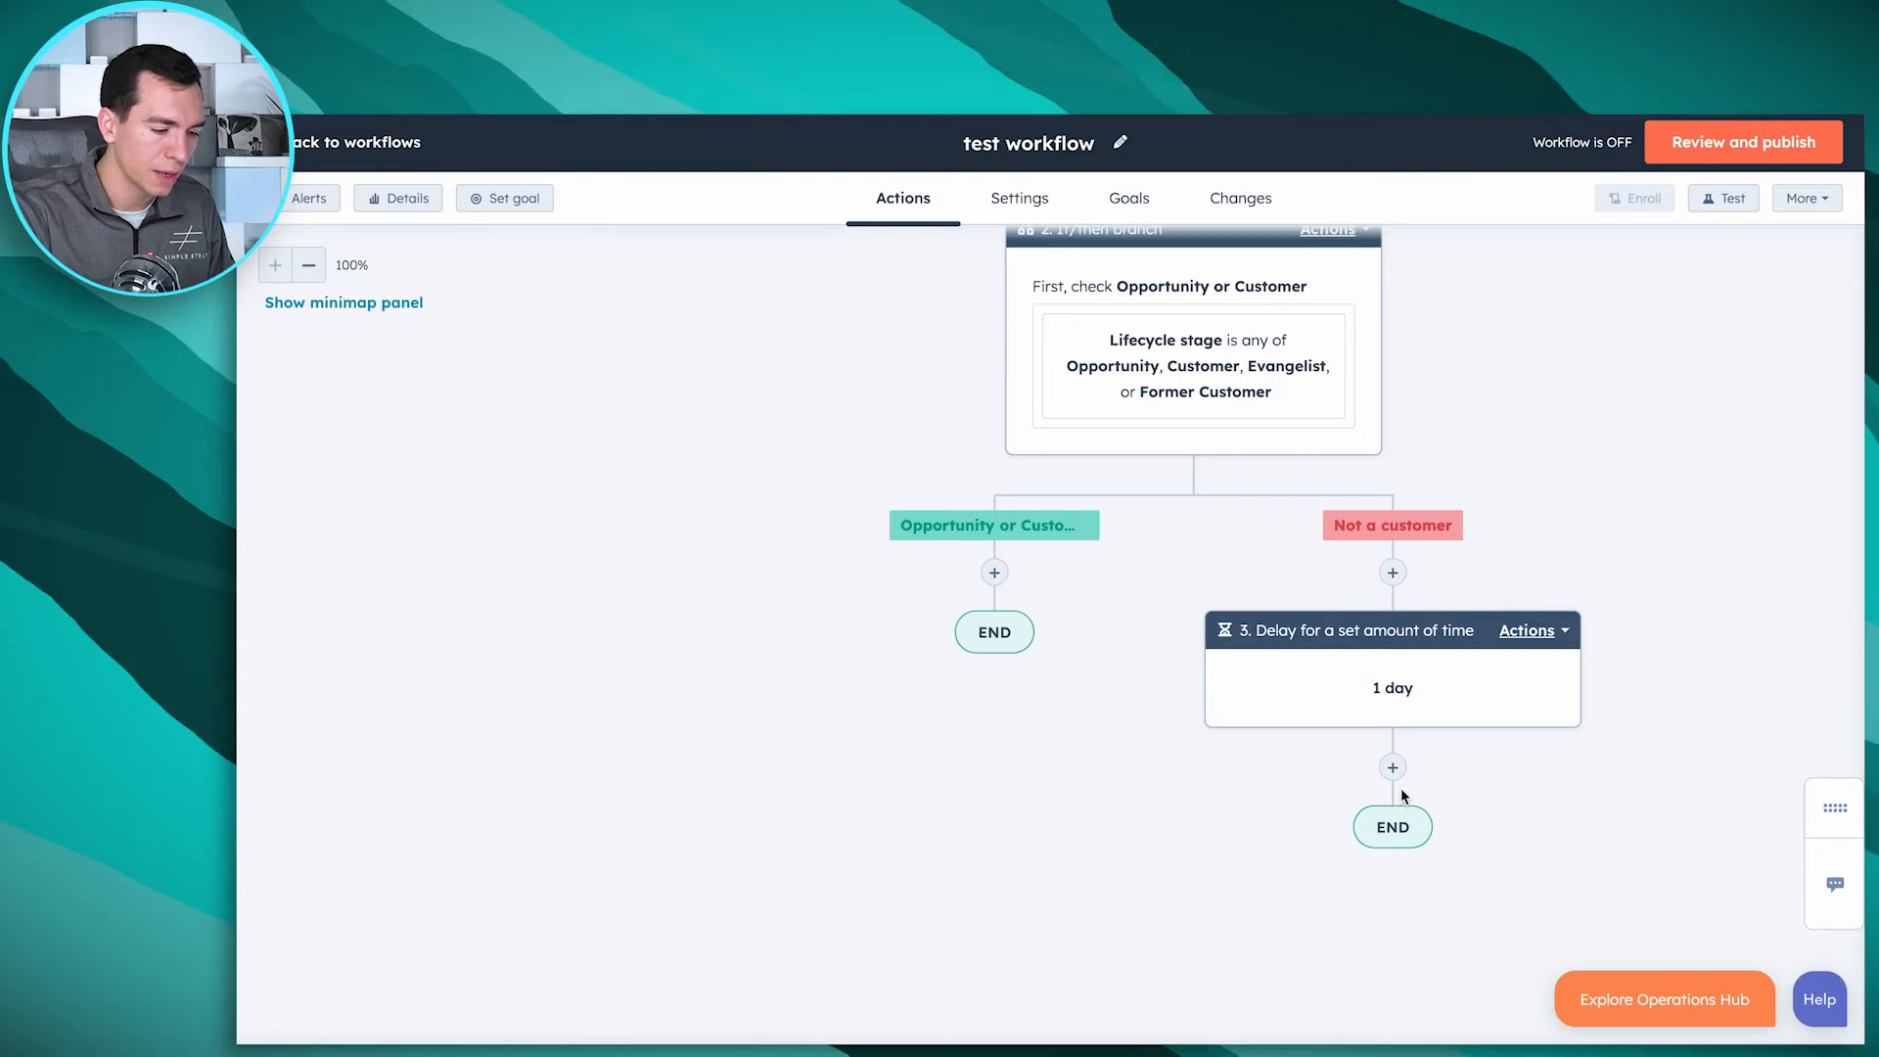
Step: Add a Send email action with the automated email "Nurture 1" after the 1-day delay
left_click(1394, 770)
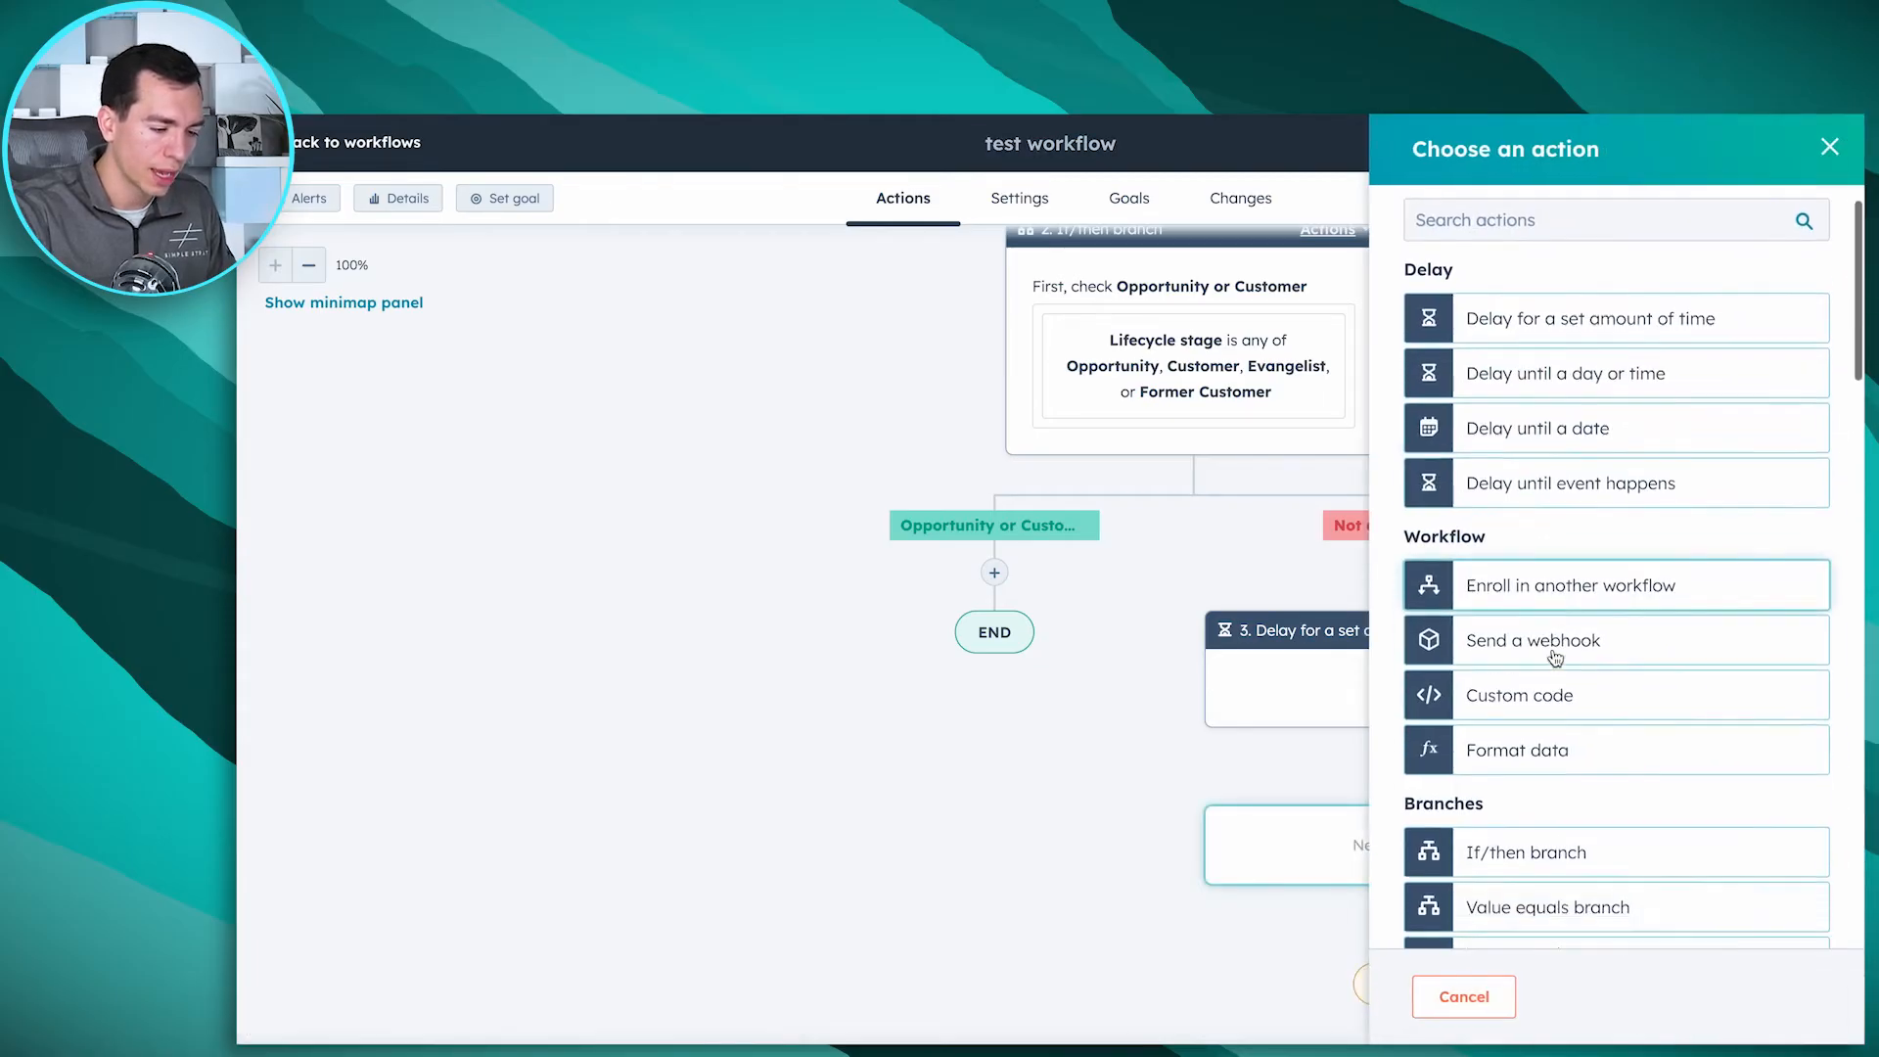
scroll(1555, 657, "down", 5)
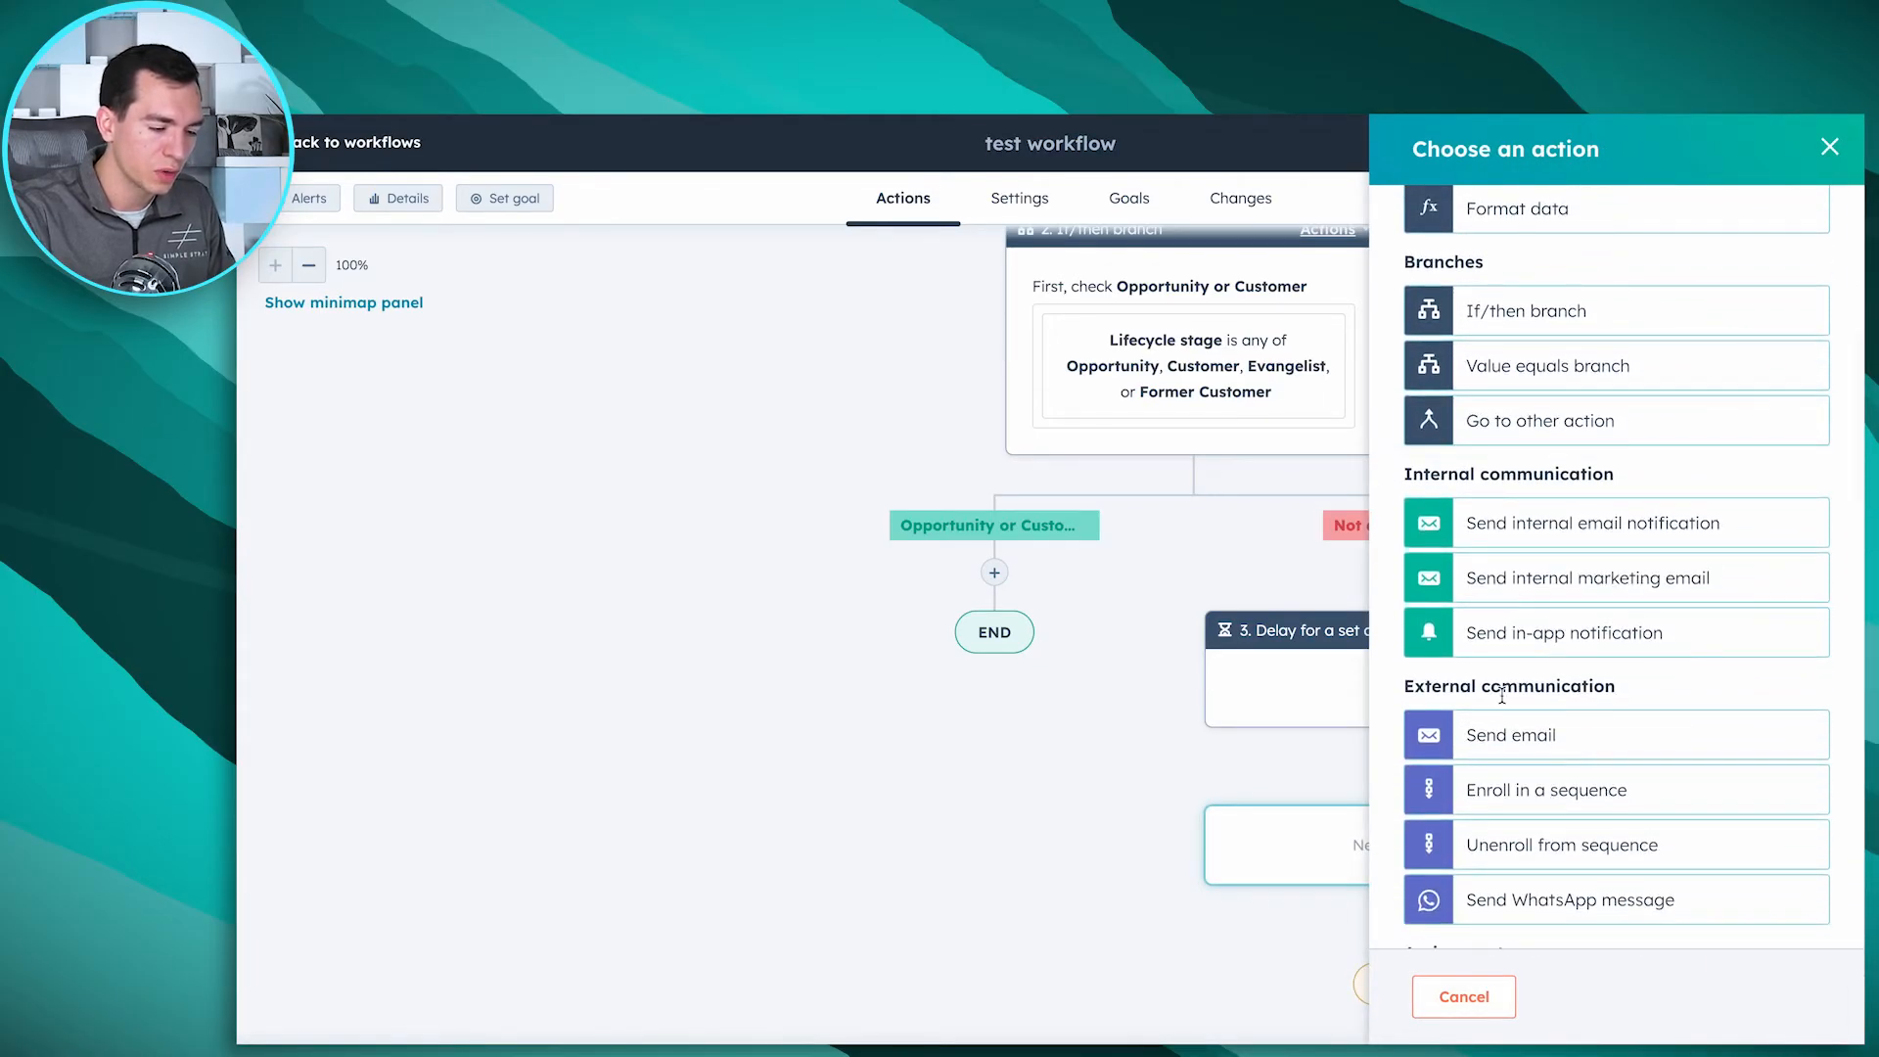
scroll(1503, 695, "down", 3)
left_click(1533, 593)
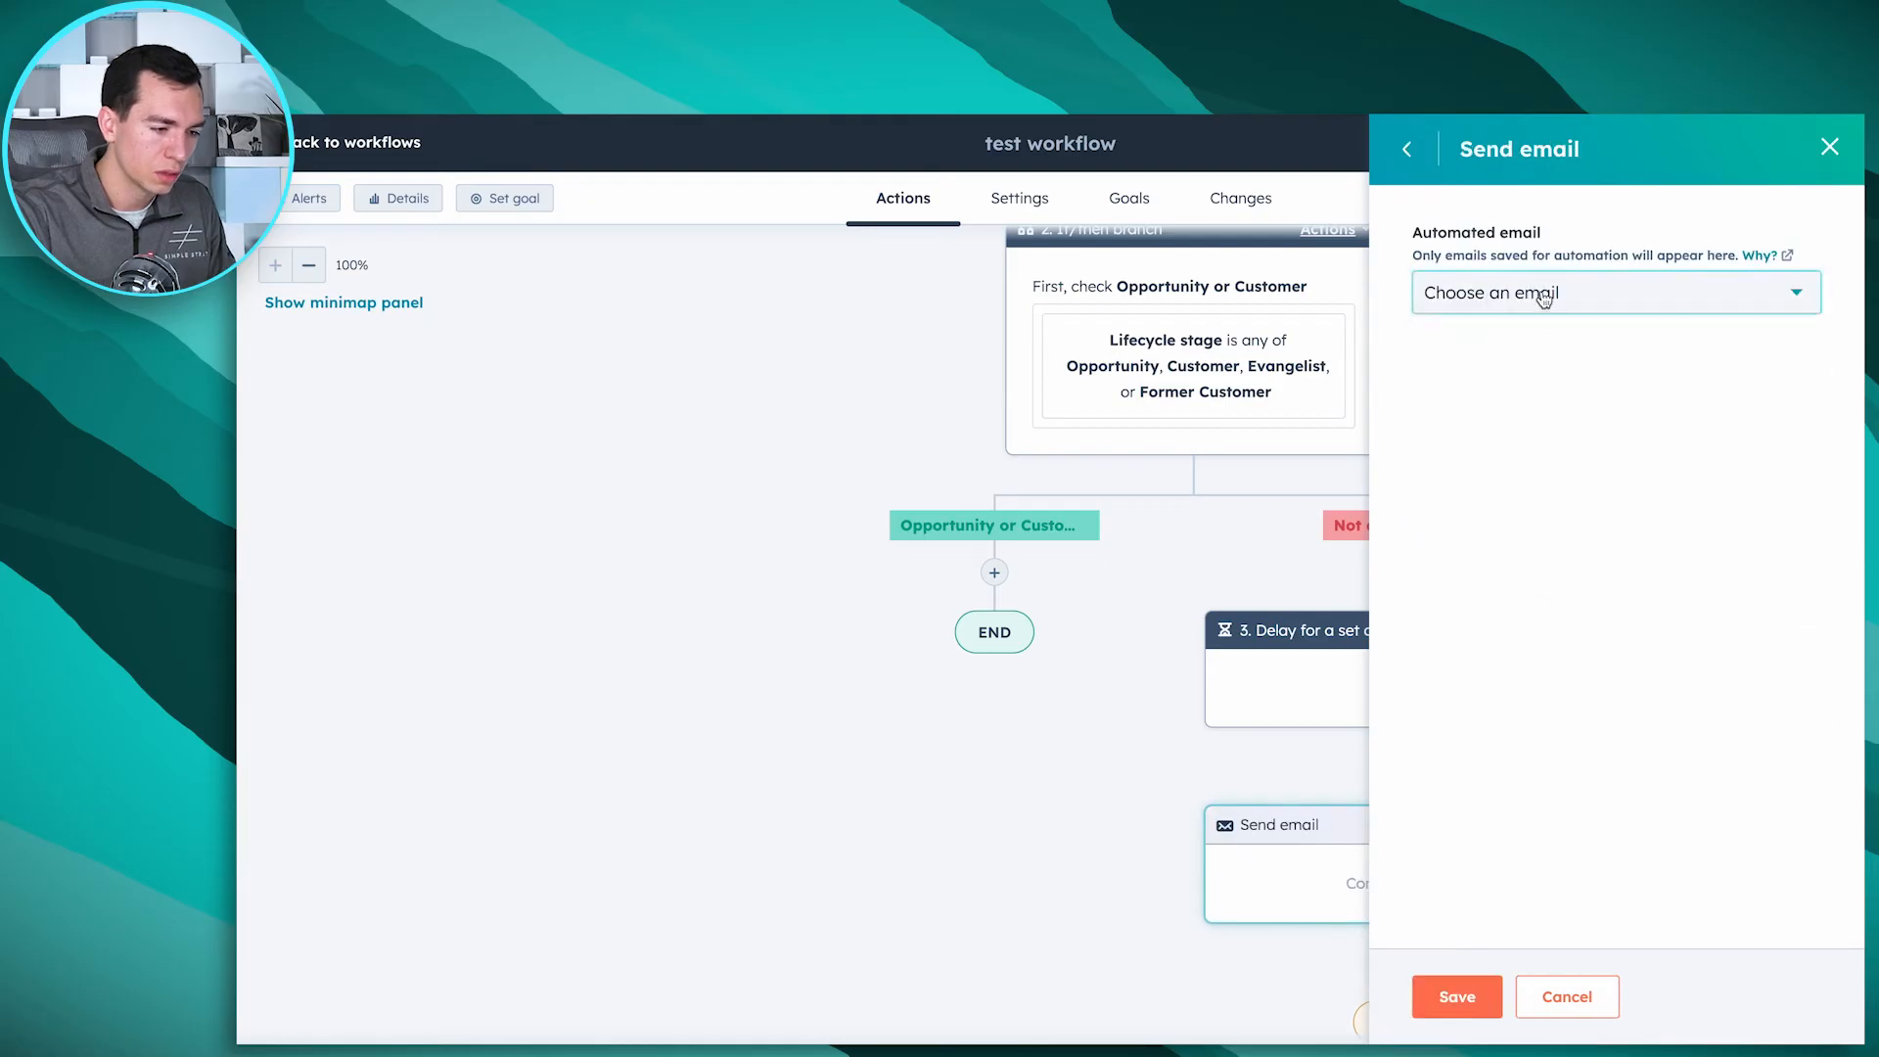
left_click(1543, 296)
left_click(1510, 583)
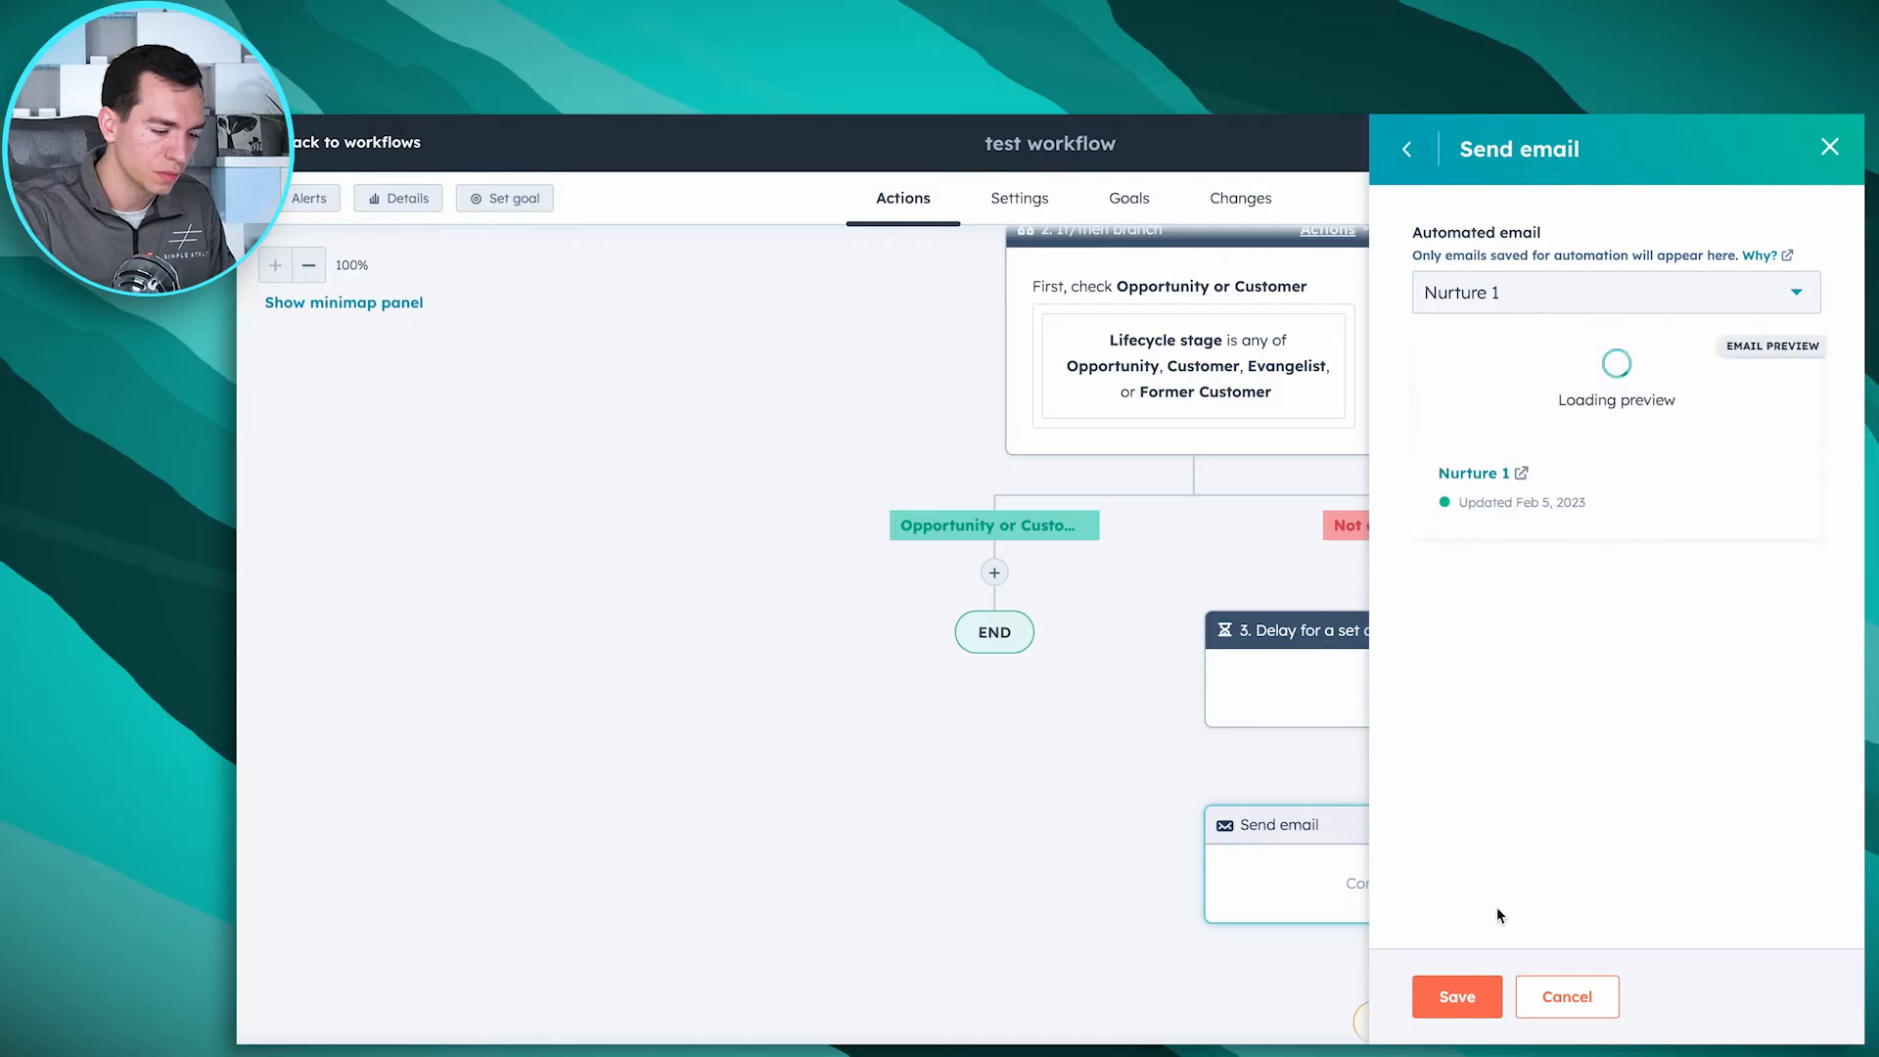
left_click(1459, 996)
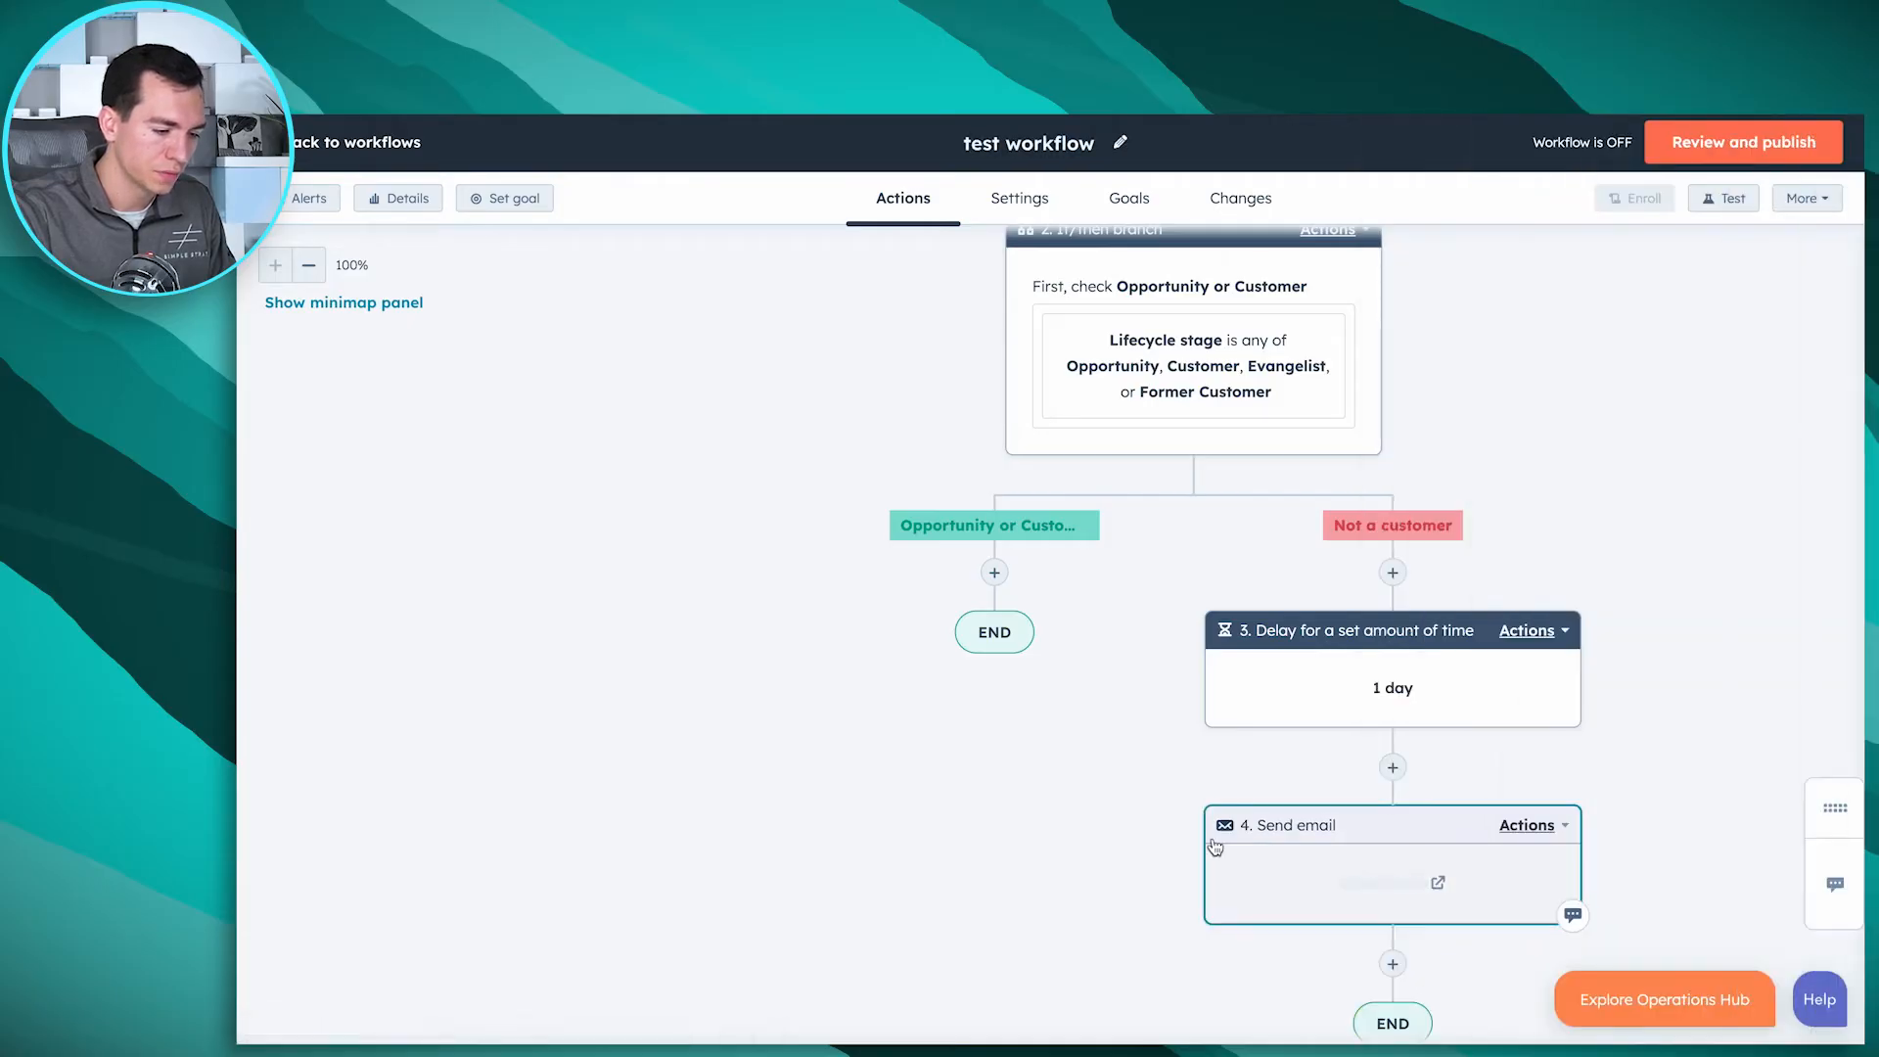
Step: Add a delay for a set amount of time of 3 days after the "Nurture 1" email
scroll(1214, 848, "down", 3)
left_click(1390, 721)
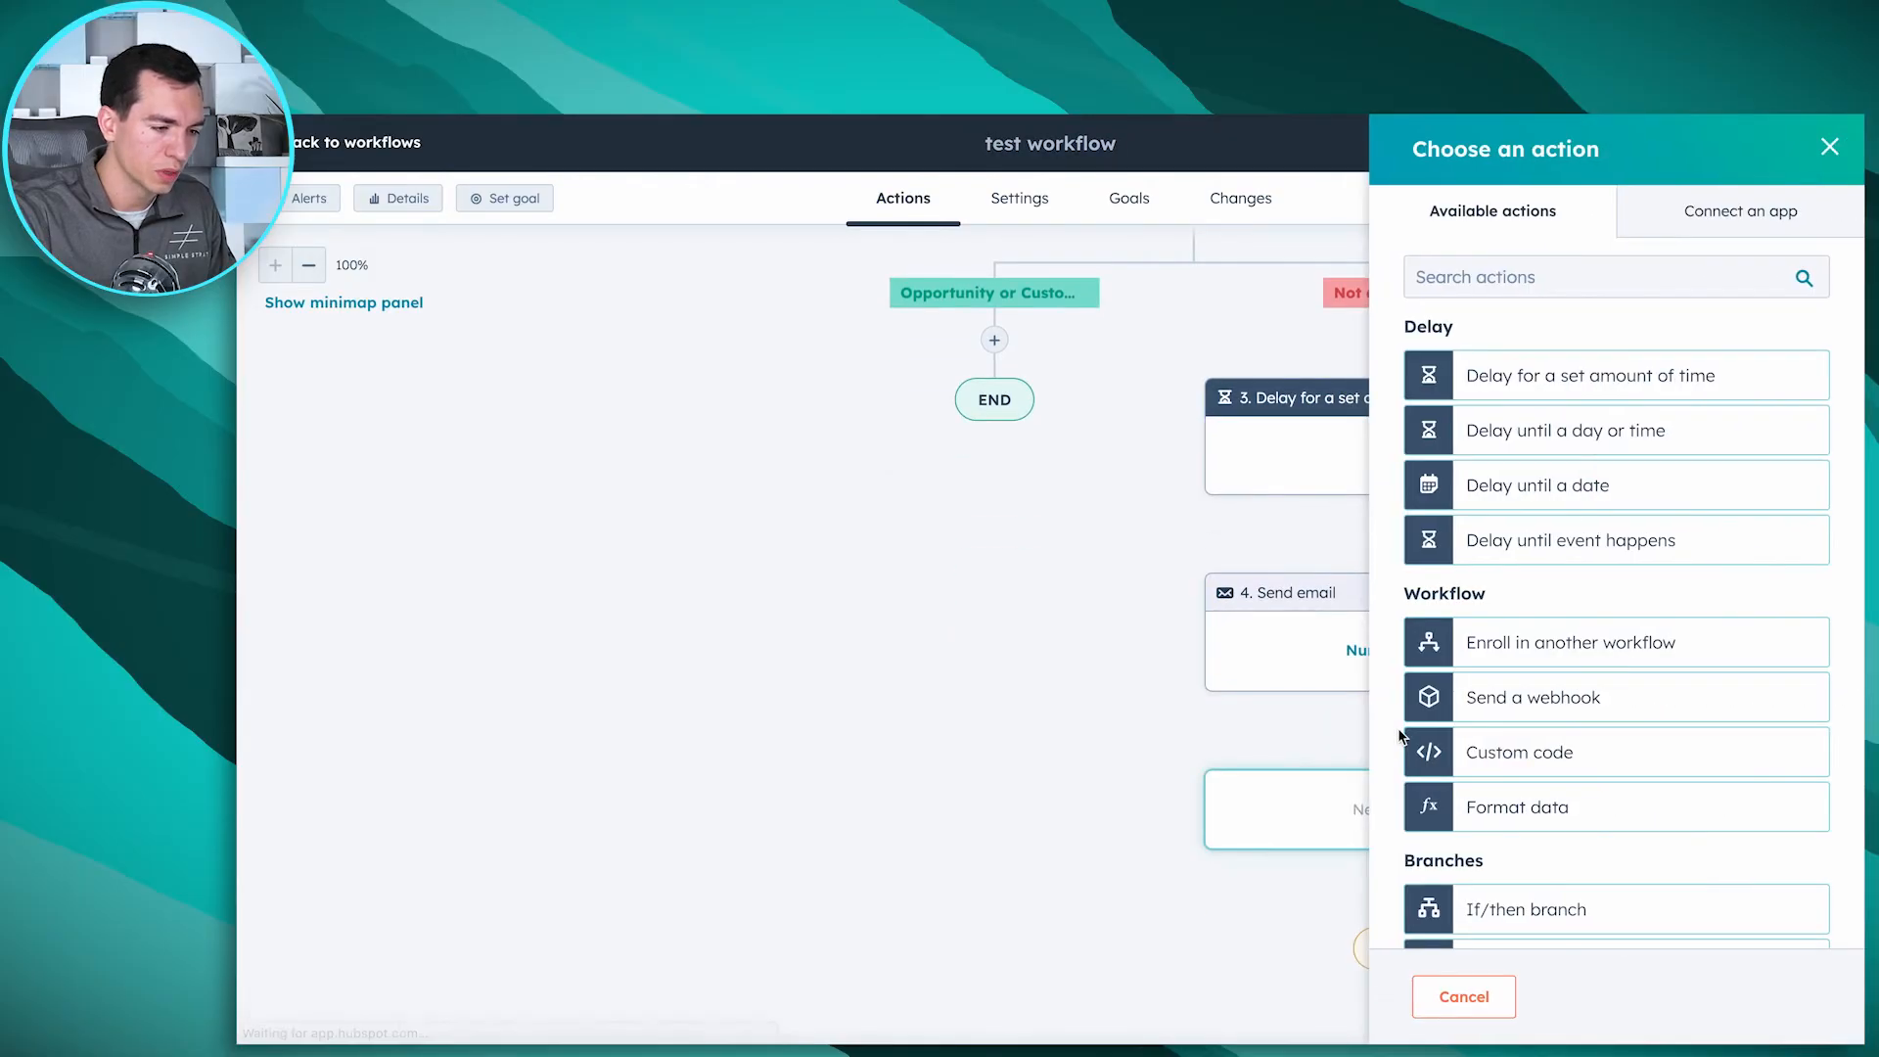
left_click(1571, 376)
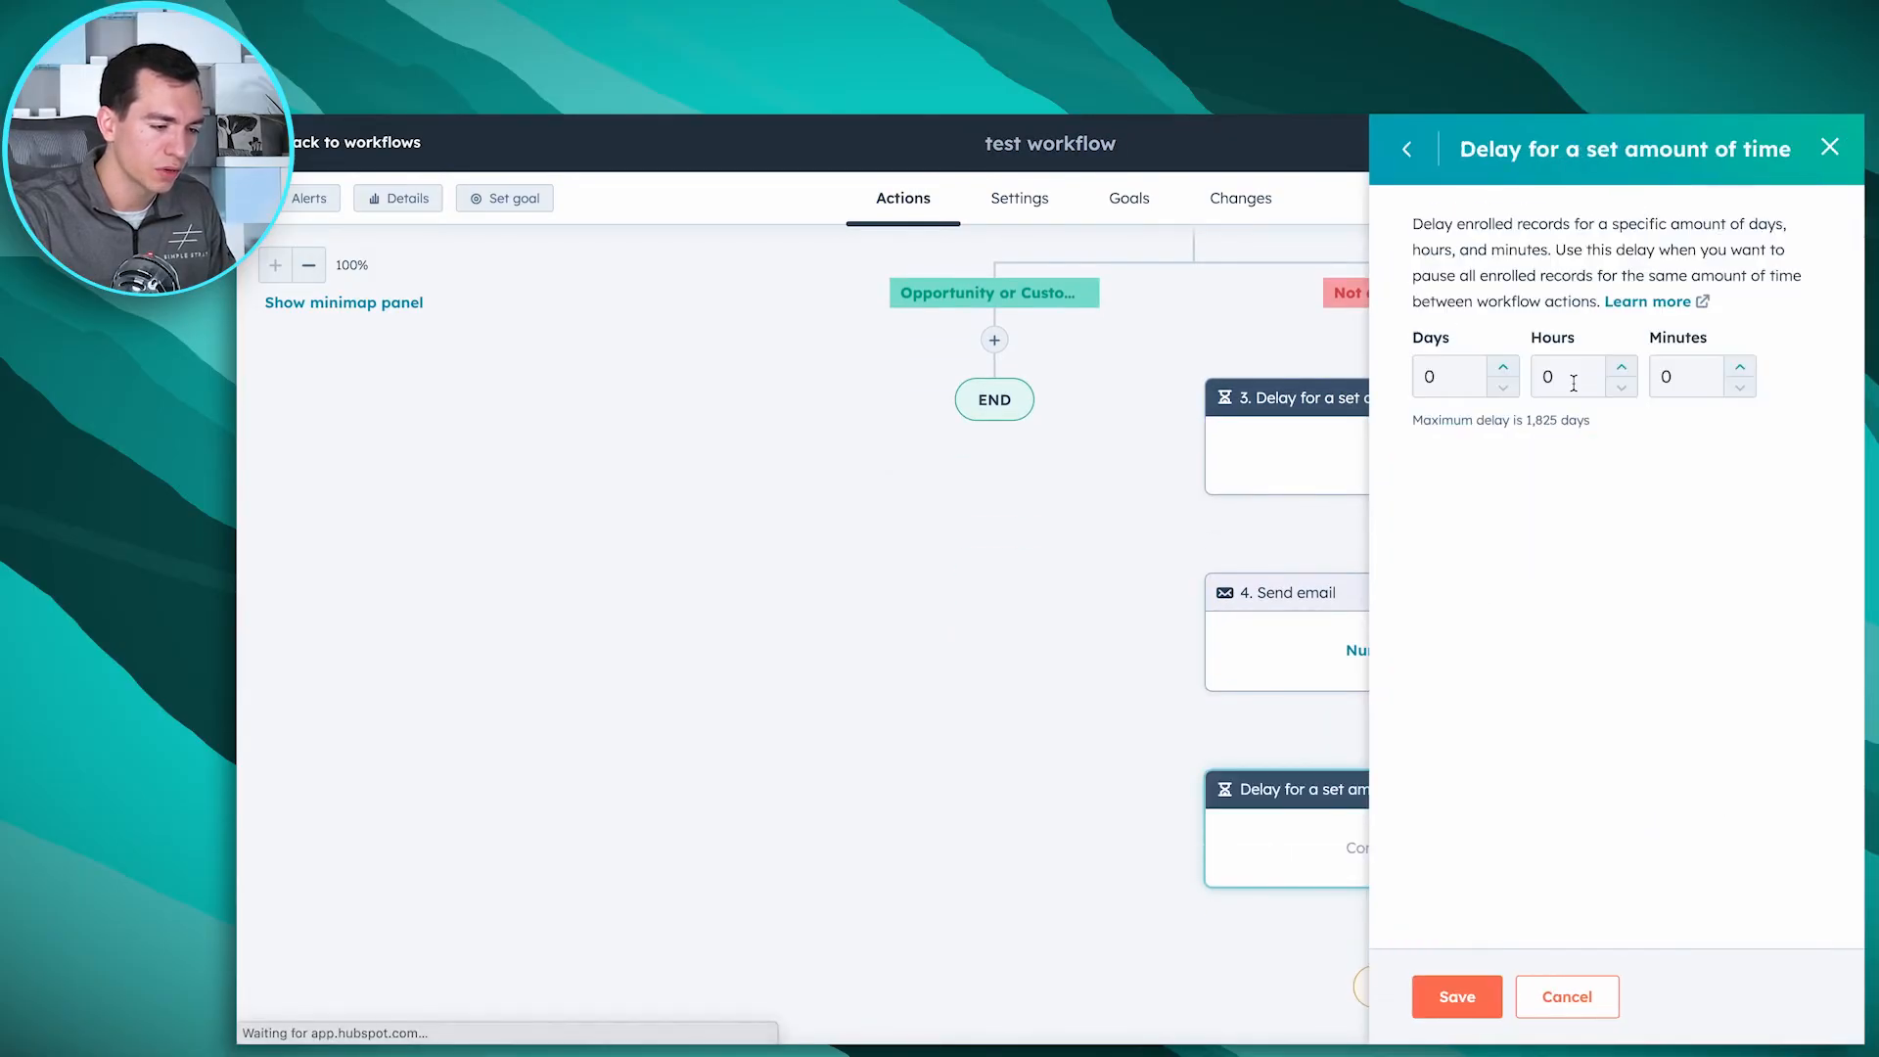
double_click(1505, 369)
left_click(1456, 996)
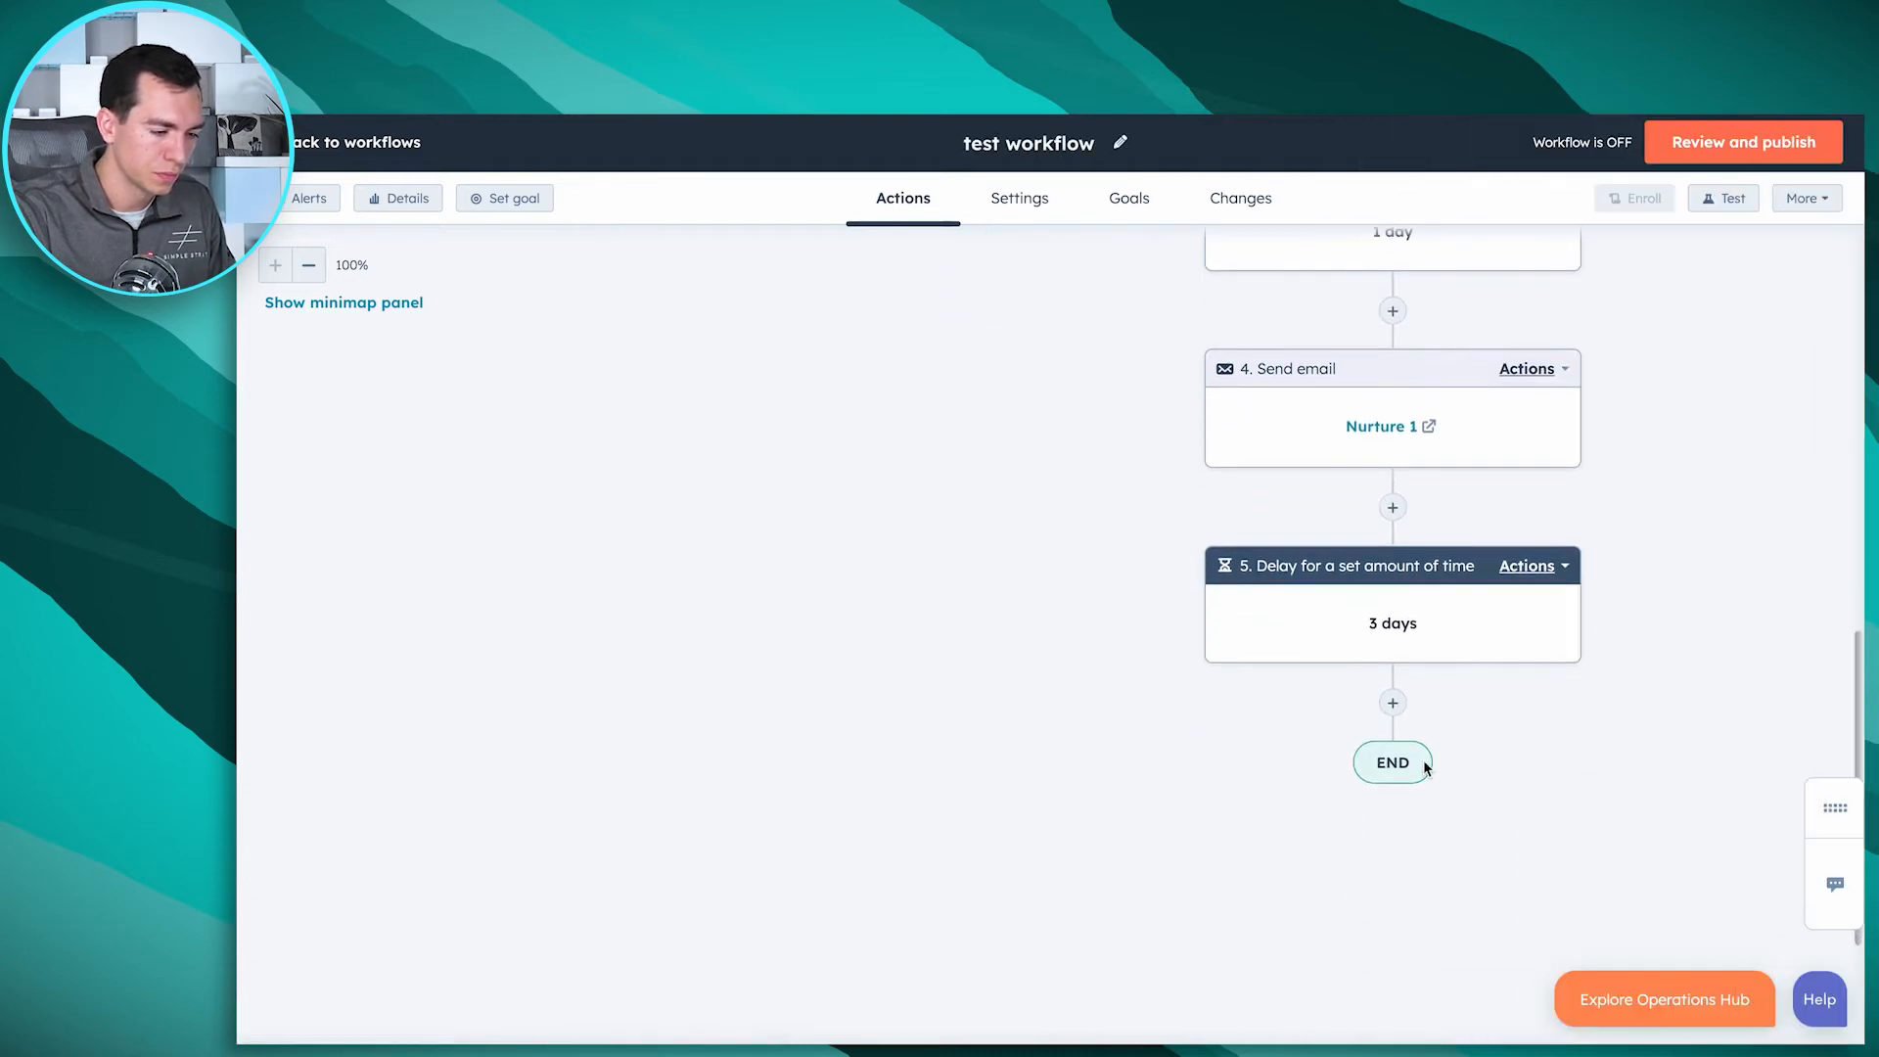
Step: Add a Send email action with the automated email "Nurture 2" after the 3-day delay
left_click(1392, 702)
scroll(1541, 672, "down", 5)
scroll(1543, 673, "down", 3)
left_click(1536, 587)
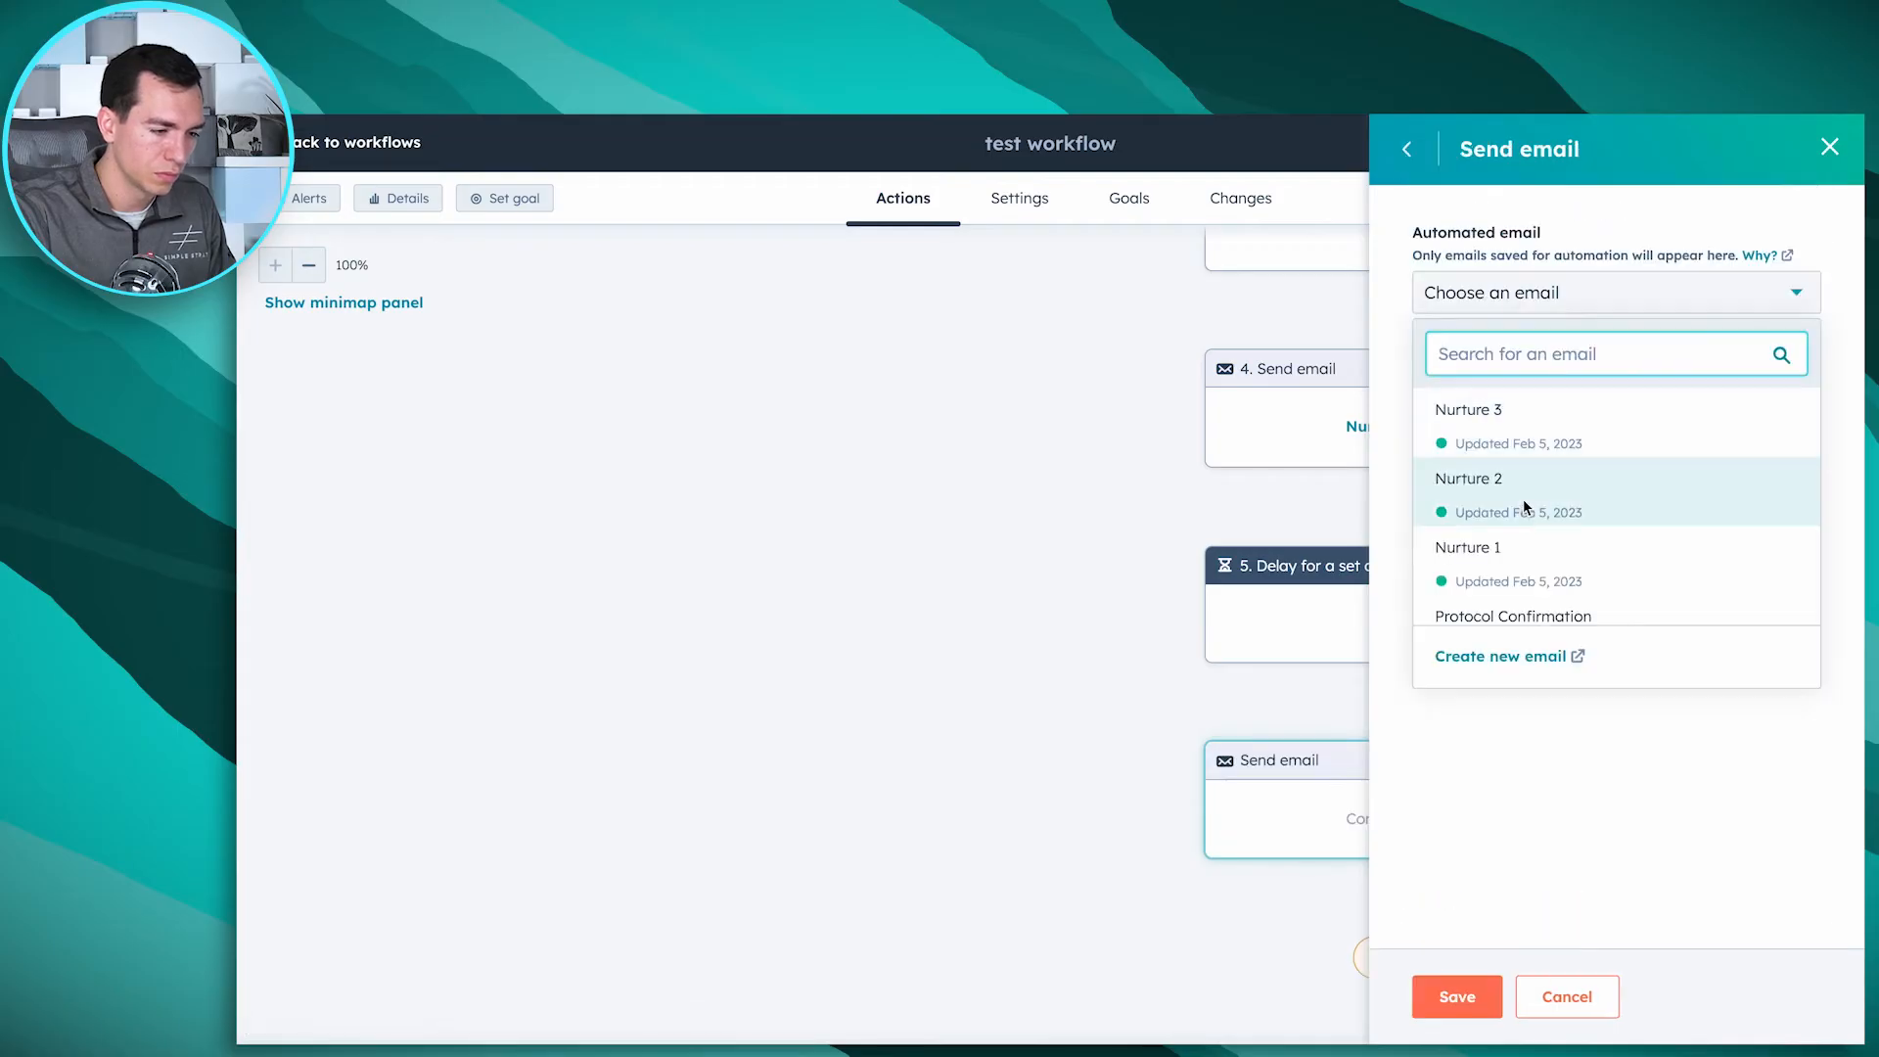
left_click(1523, 500)
left_click(1452, 997)
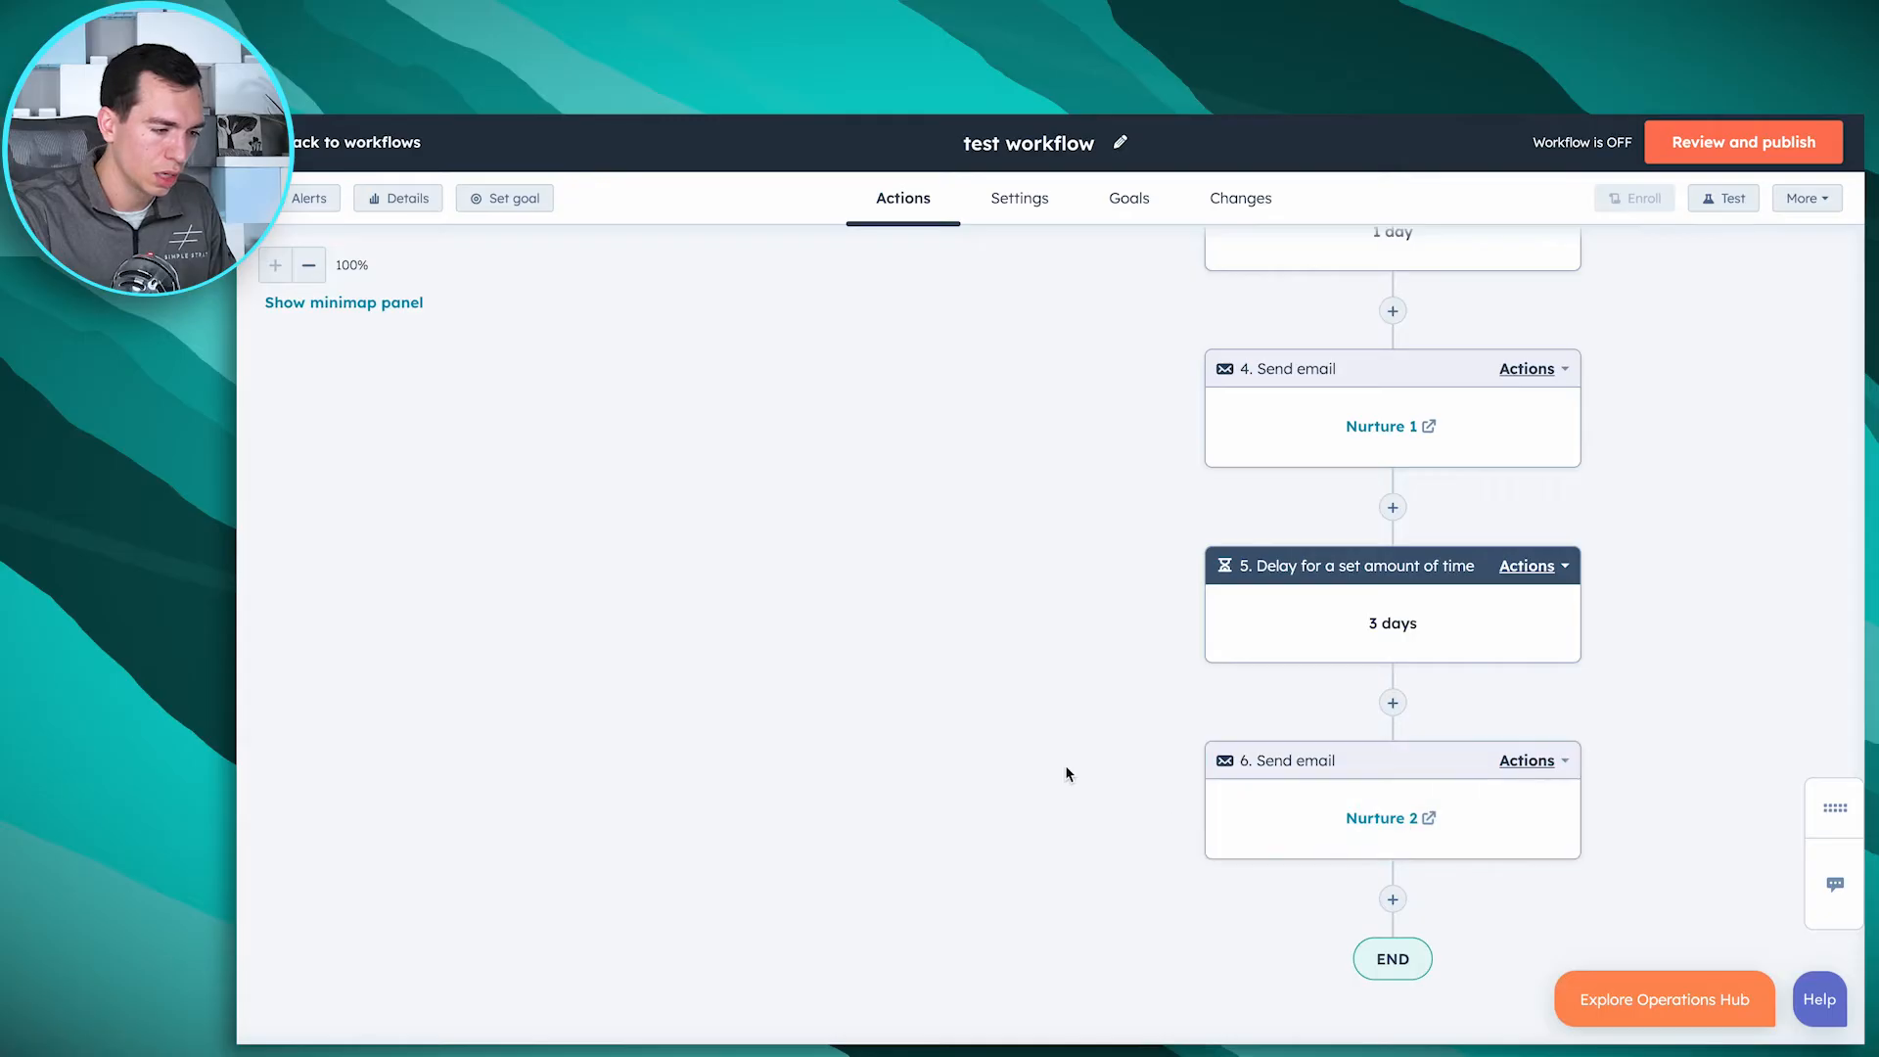
Step: Review the workflow from the ebook follow-up email through the If/then branch to the nurture emails and delays
scroll(1087, 816, "down", 3)
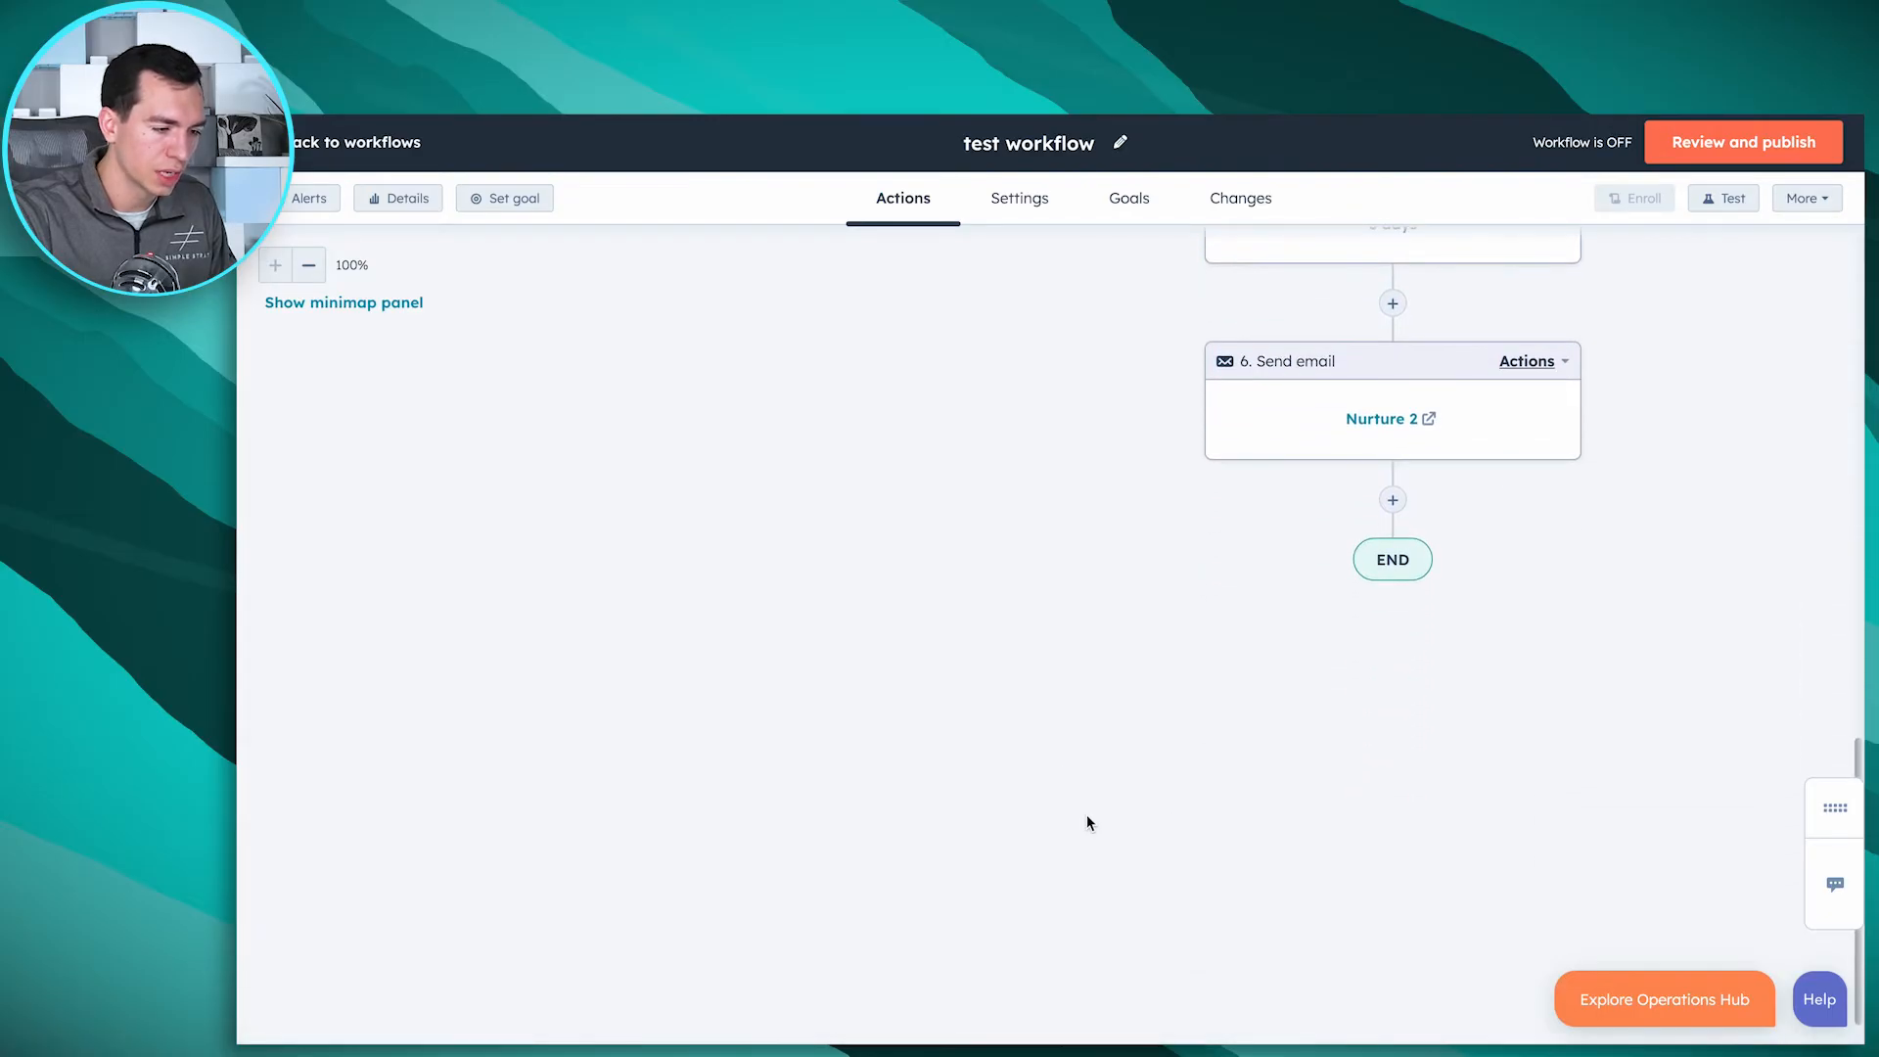
scroll(1089, 823, "up", 8)
scroll(1089, 822, "down", 6)
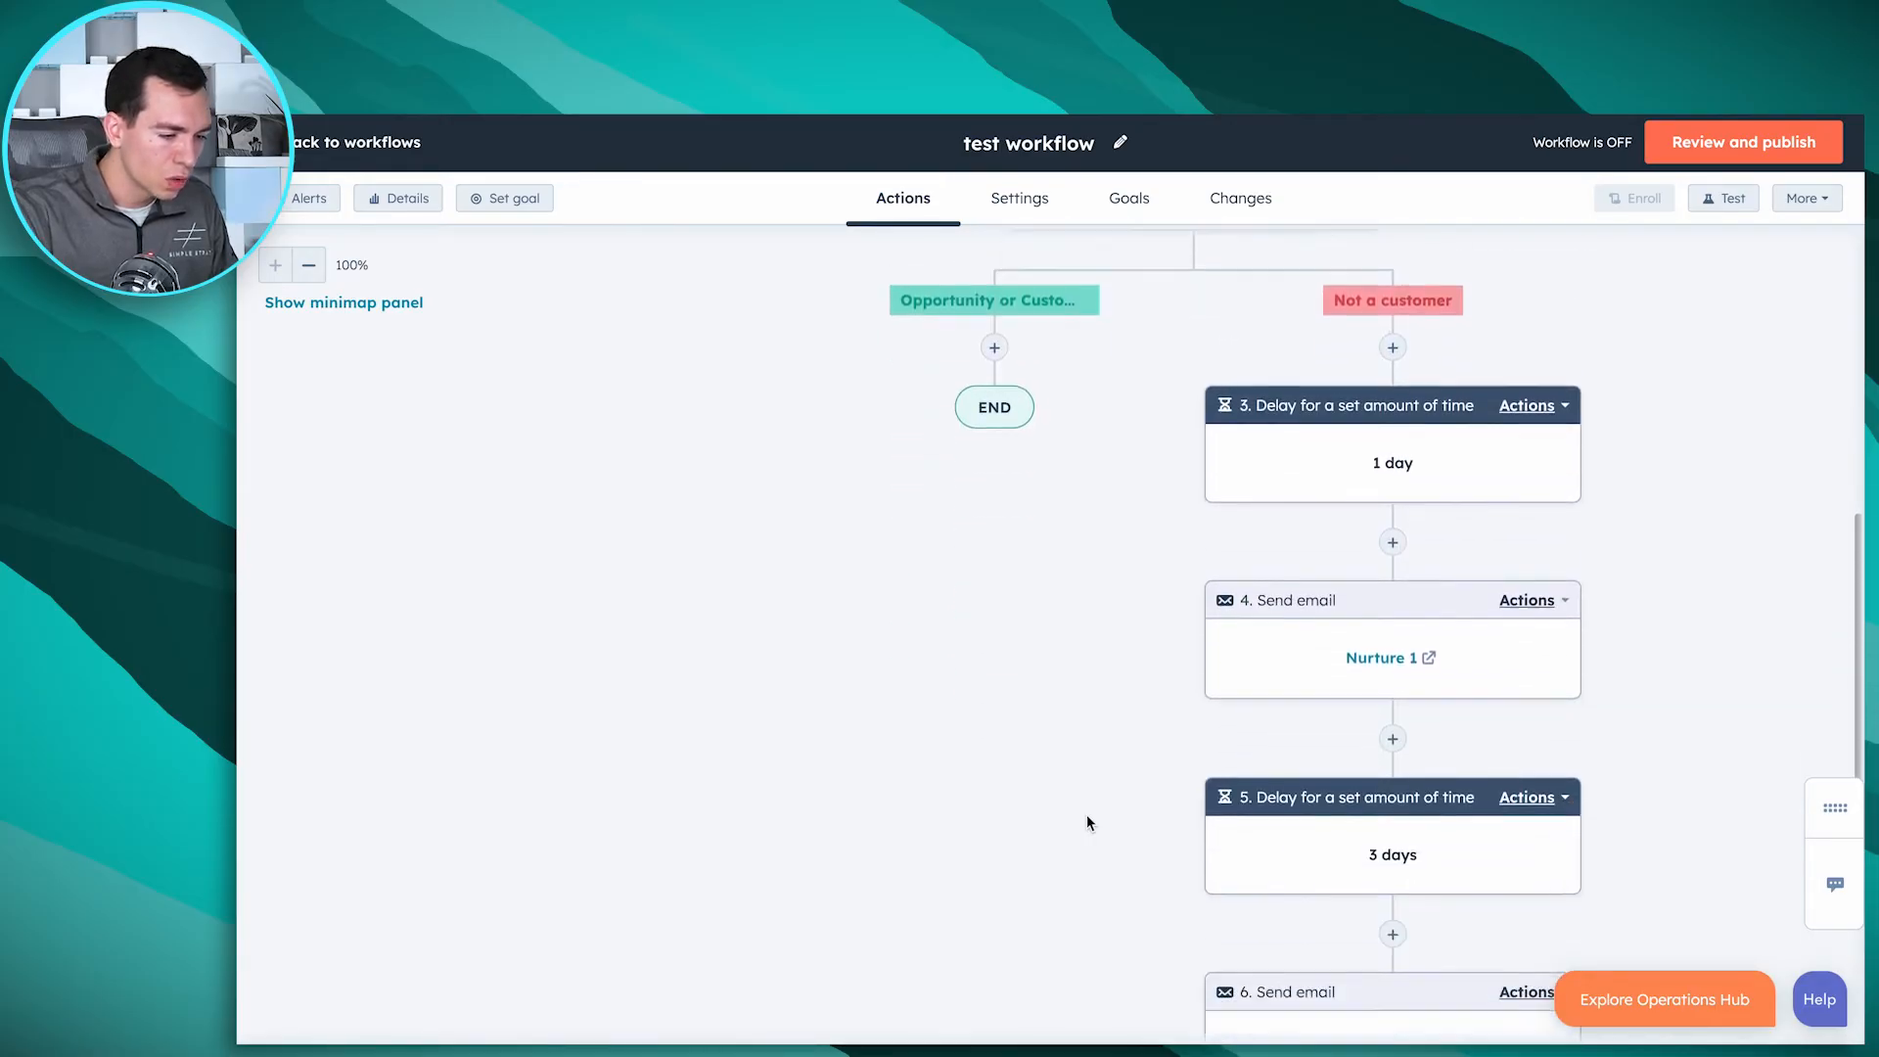
scroll(1088, 822, "down", 3)
scroll(1088, 823, "up", 5)
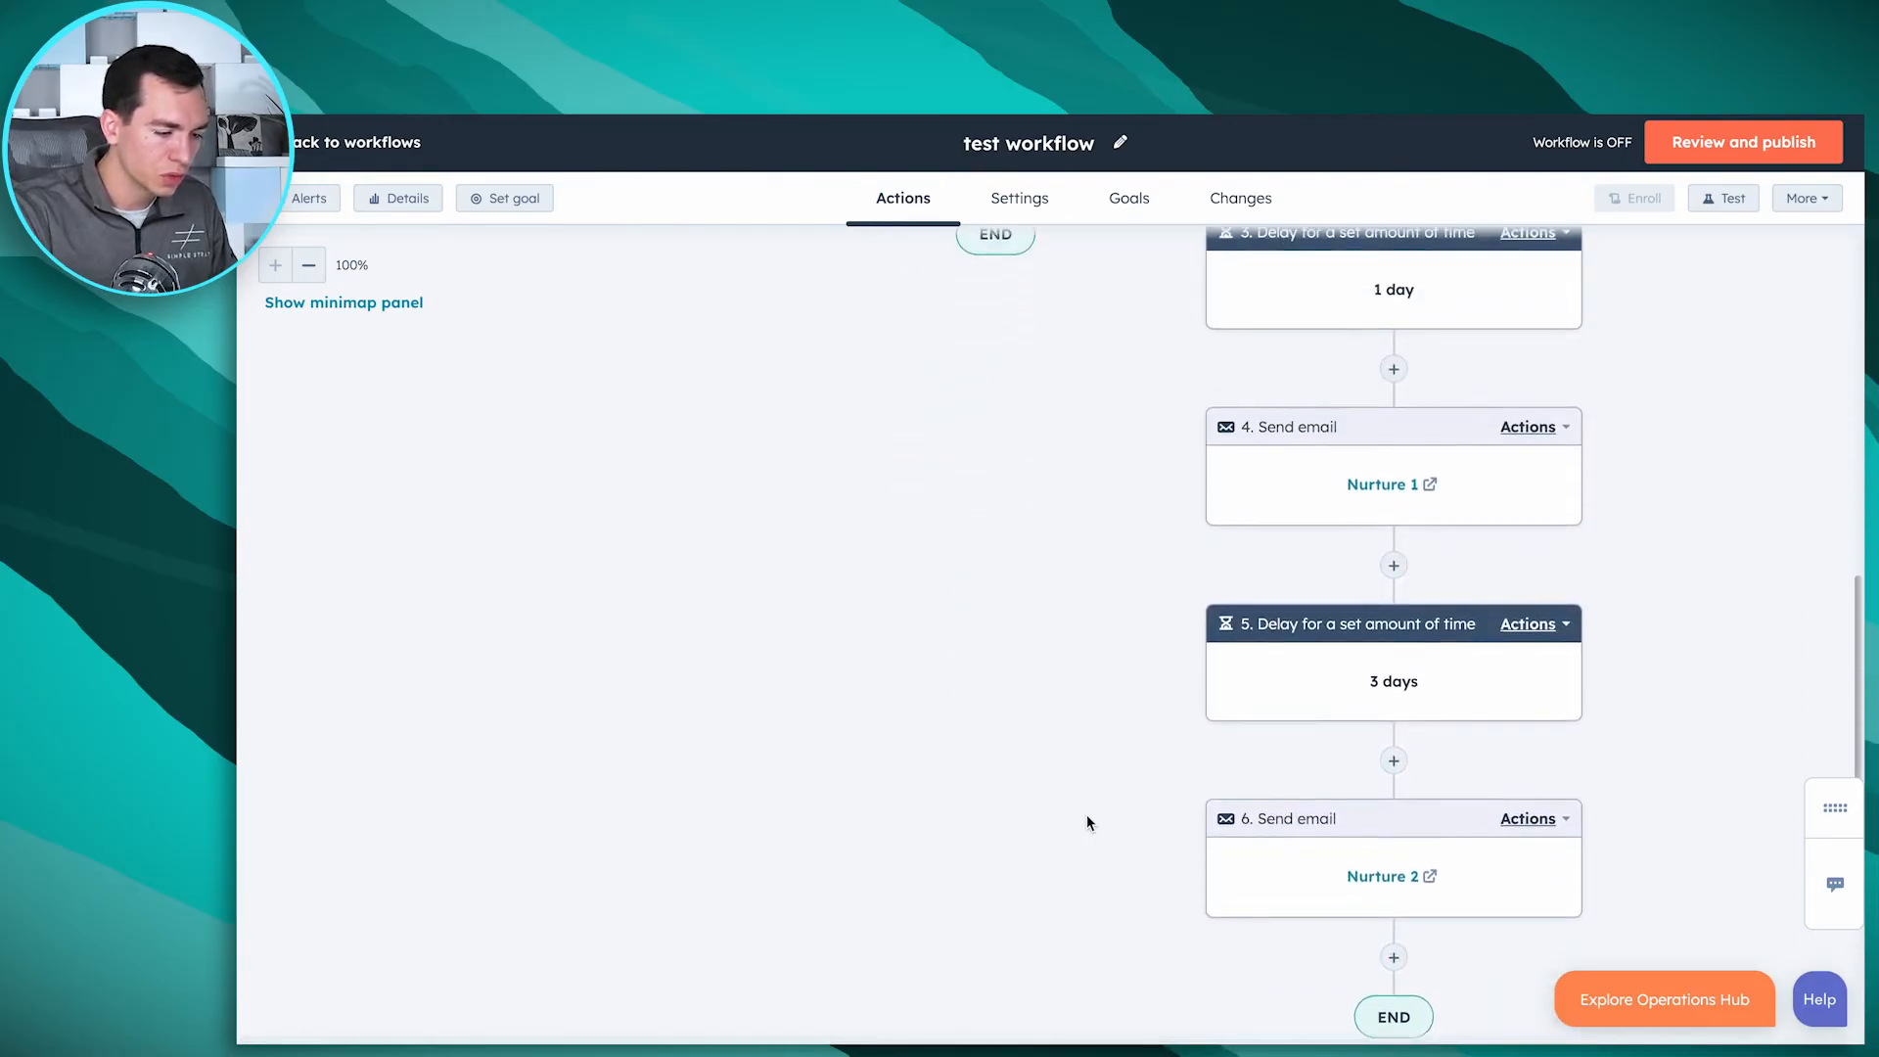
scroll(1087, 820, "down", 2)
scroll(1087, 820, "up", 6)
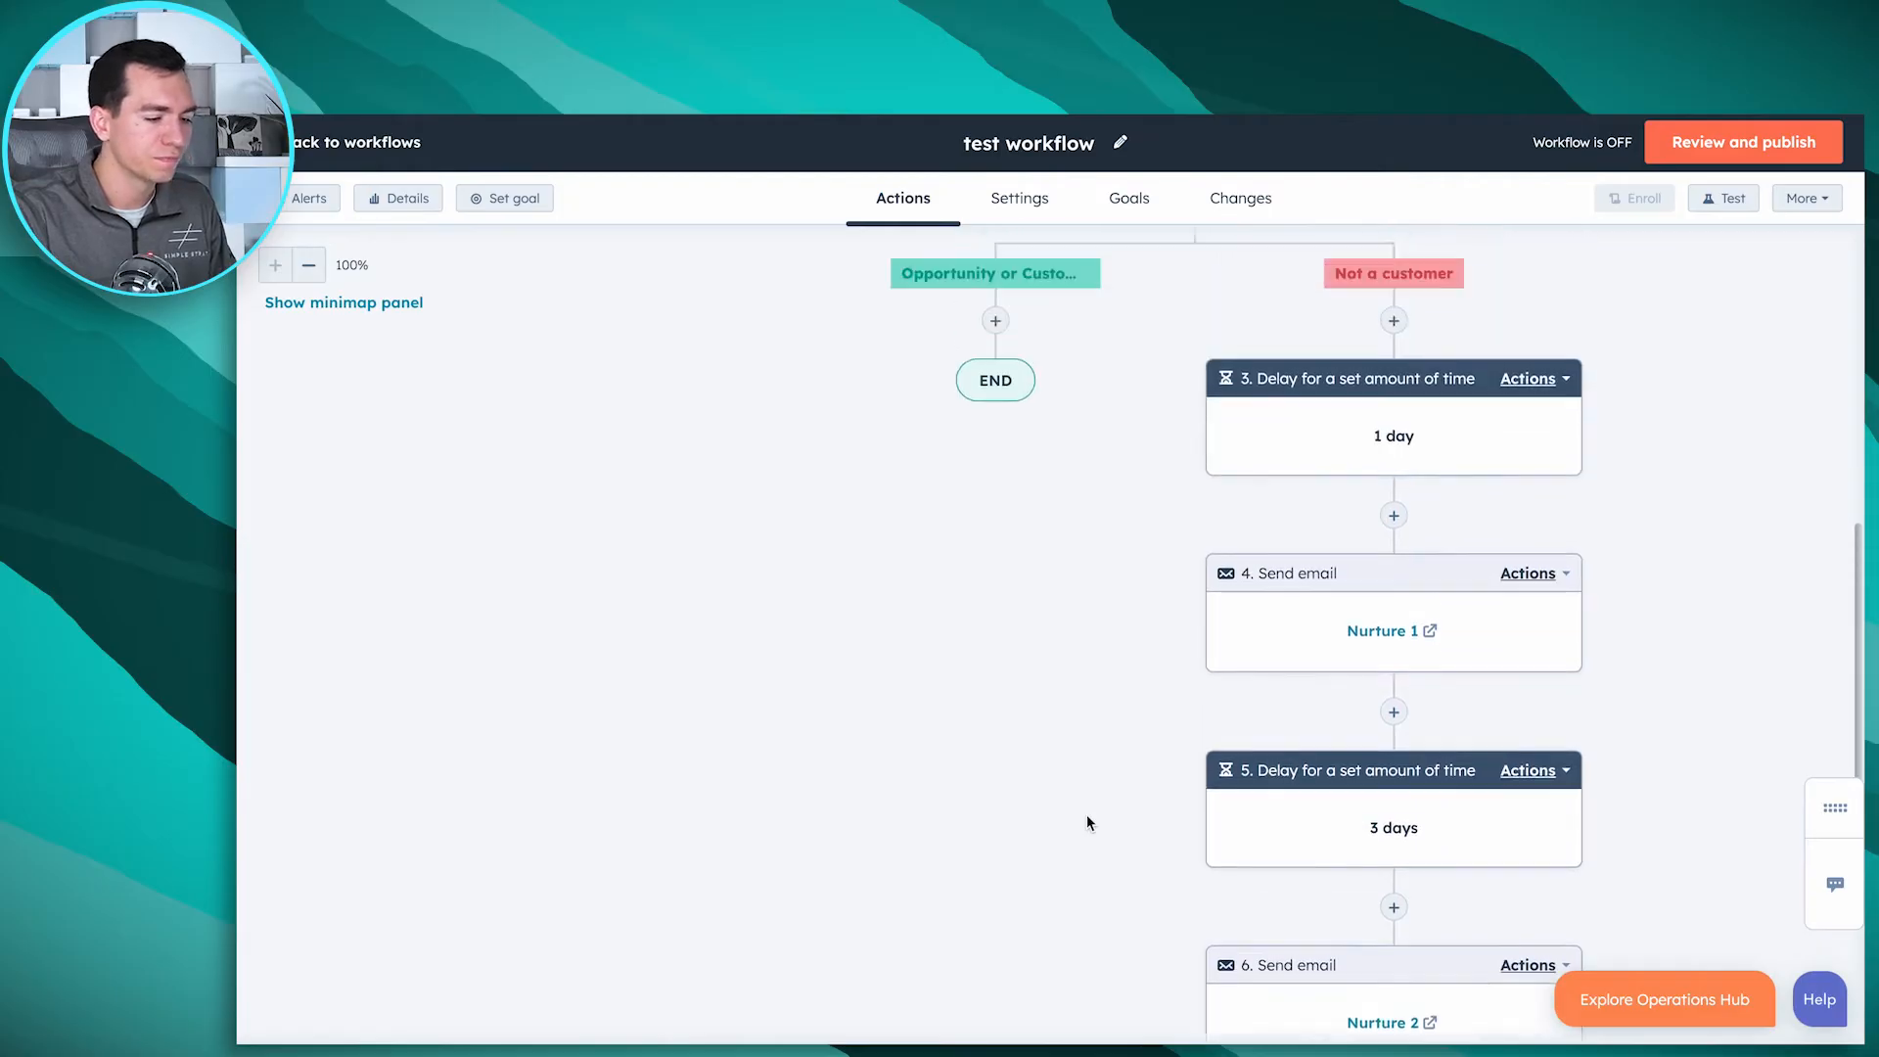
scroll(1088, 822, "up", 2)
scroll(1087, 822, "down", 3)
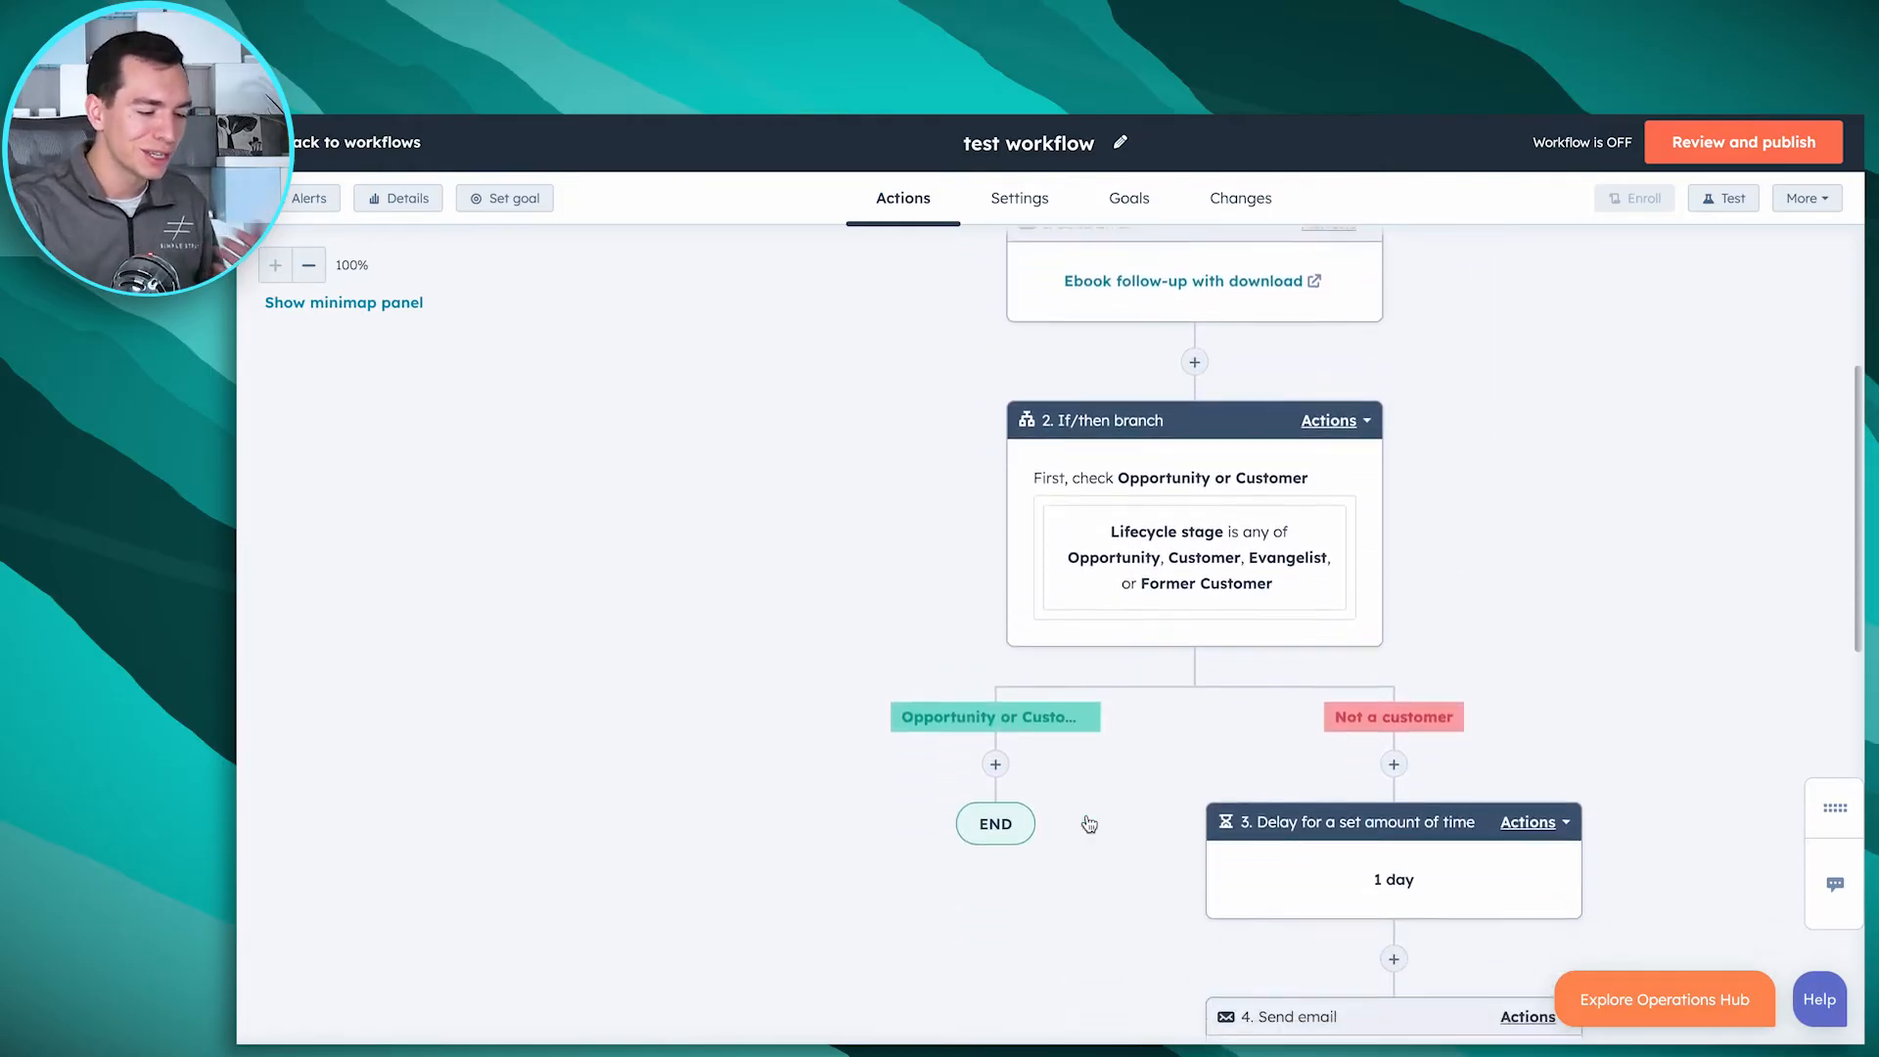
scroll(1101, 768, "down", 1)
scroll(1188, 411, "down", 5)
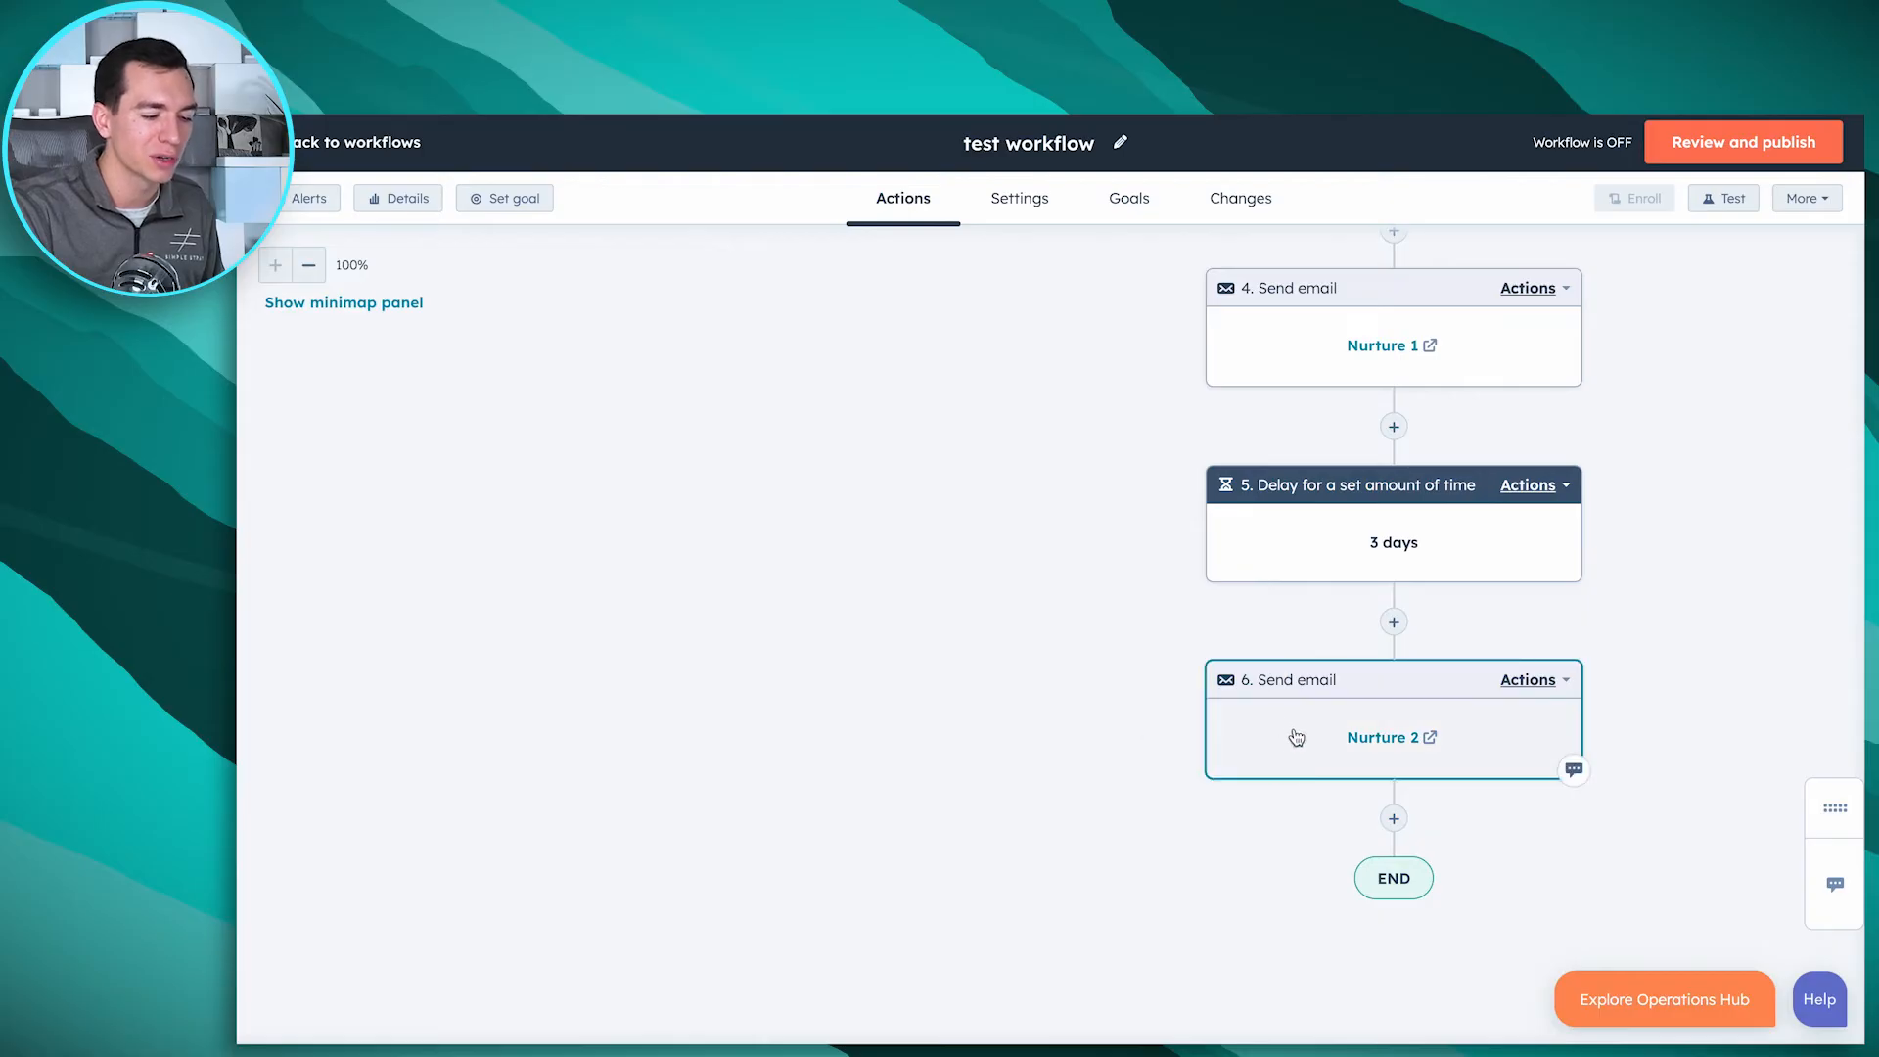
Step: Add a Go to other action on the "Opportunity or Customer" branch and connect it to the 3-day delay before "Nurture 2"
scroll(1294, 736, "down", 3)
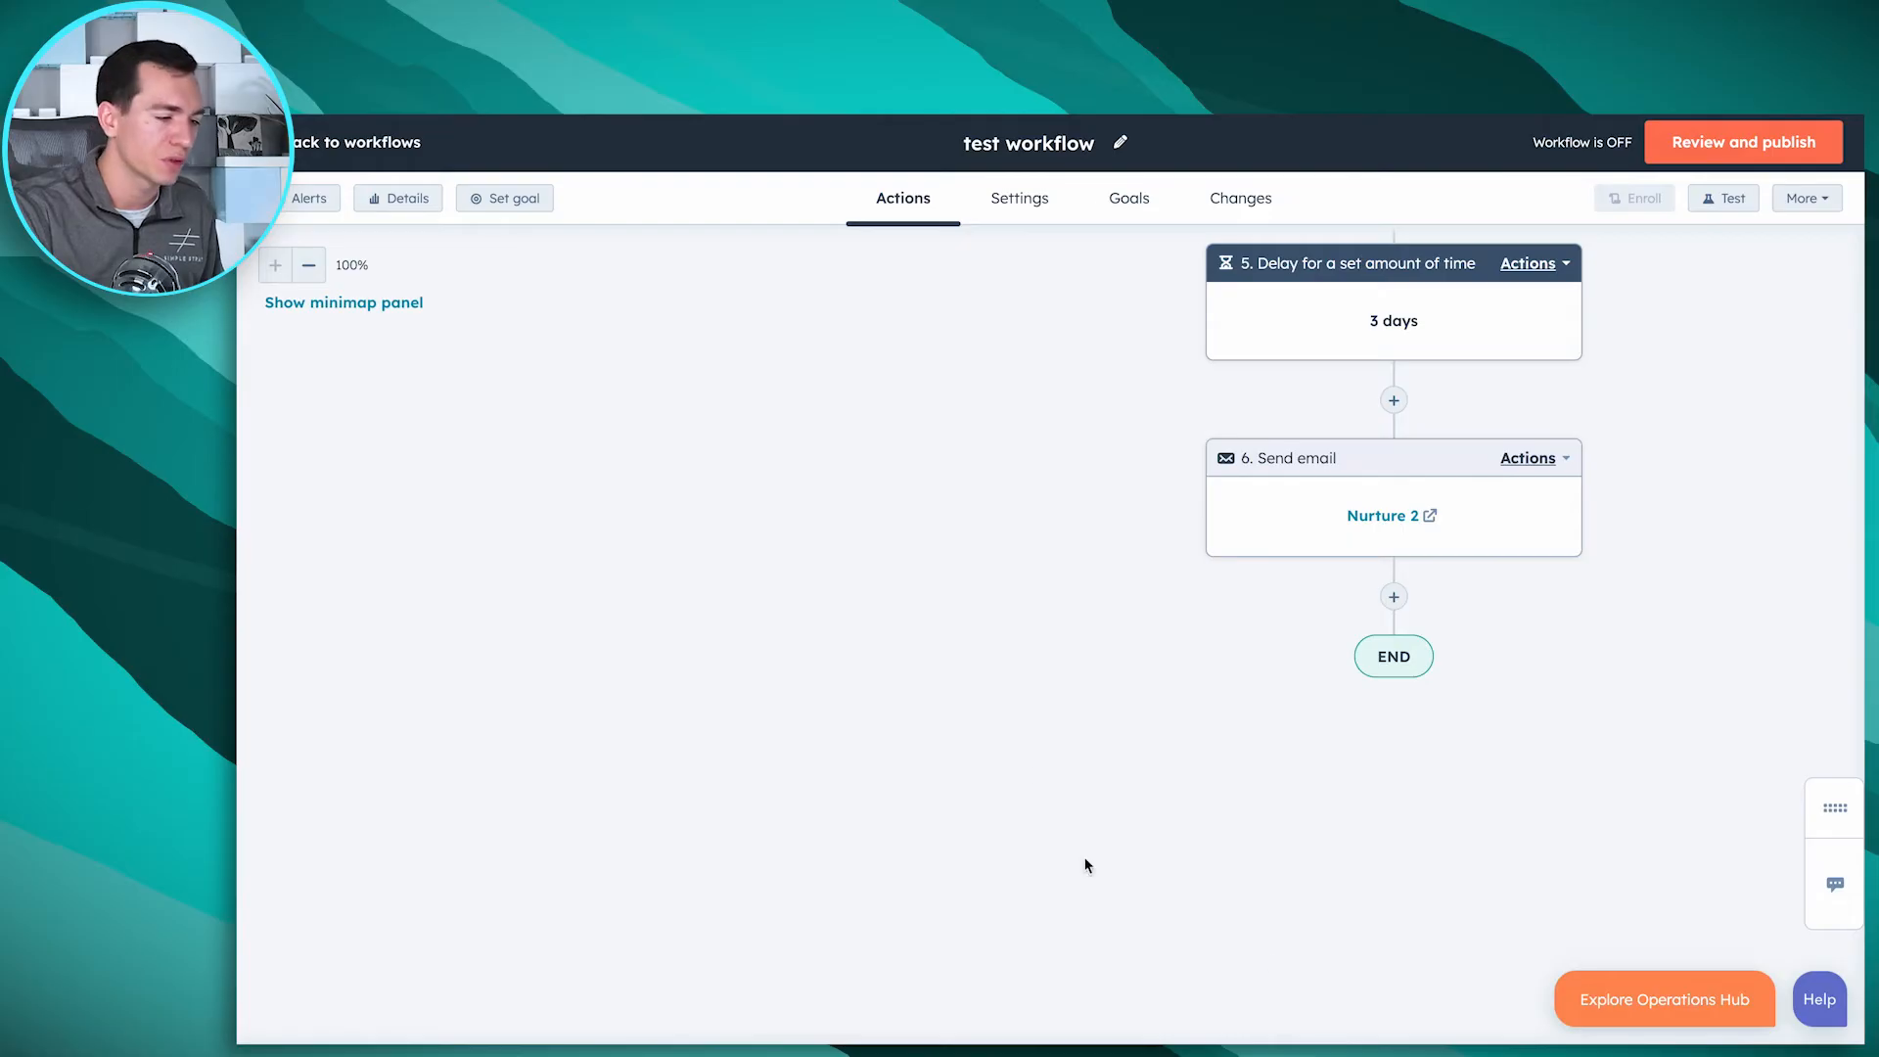
scroll(964, 627, "up", 4)
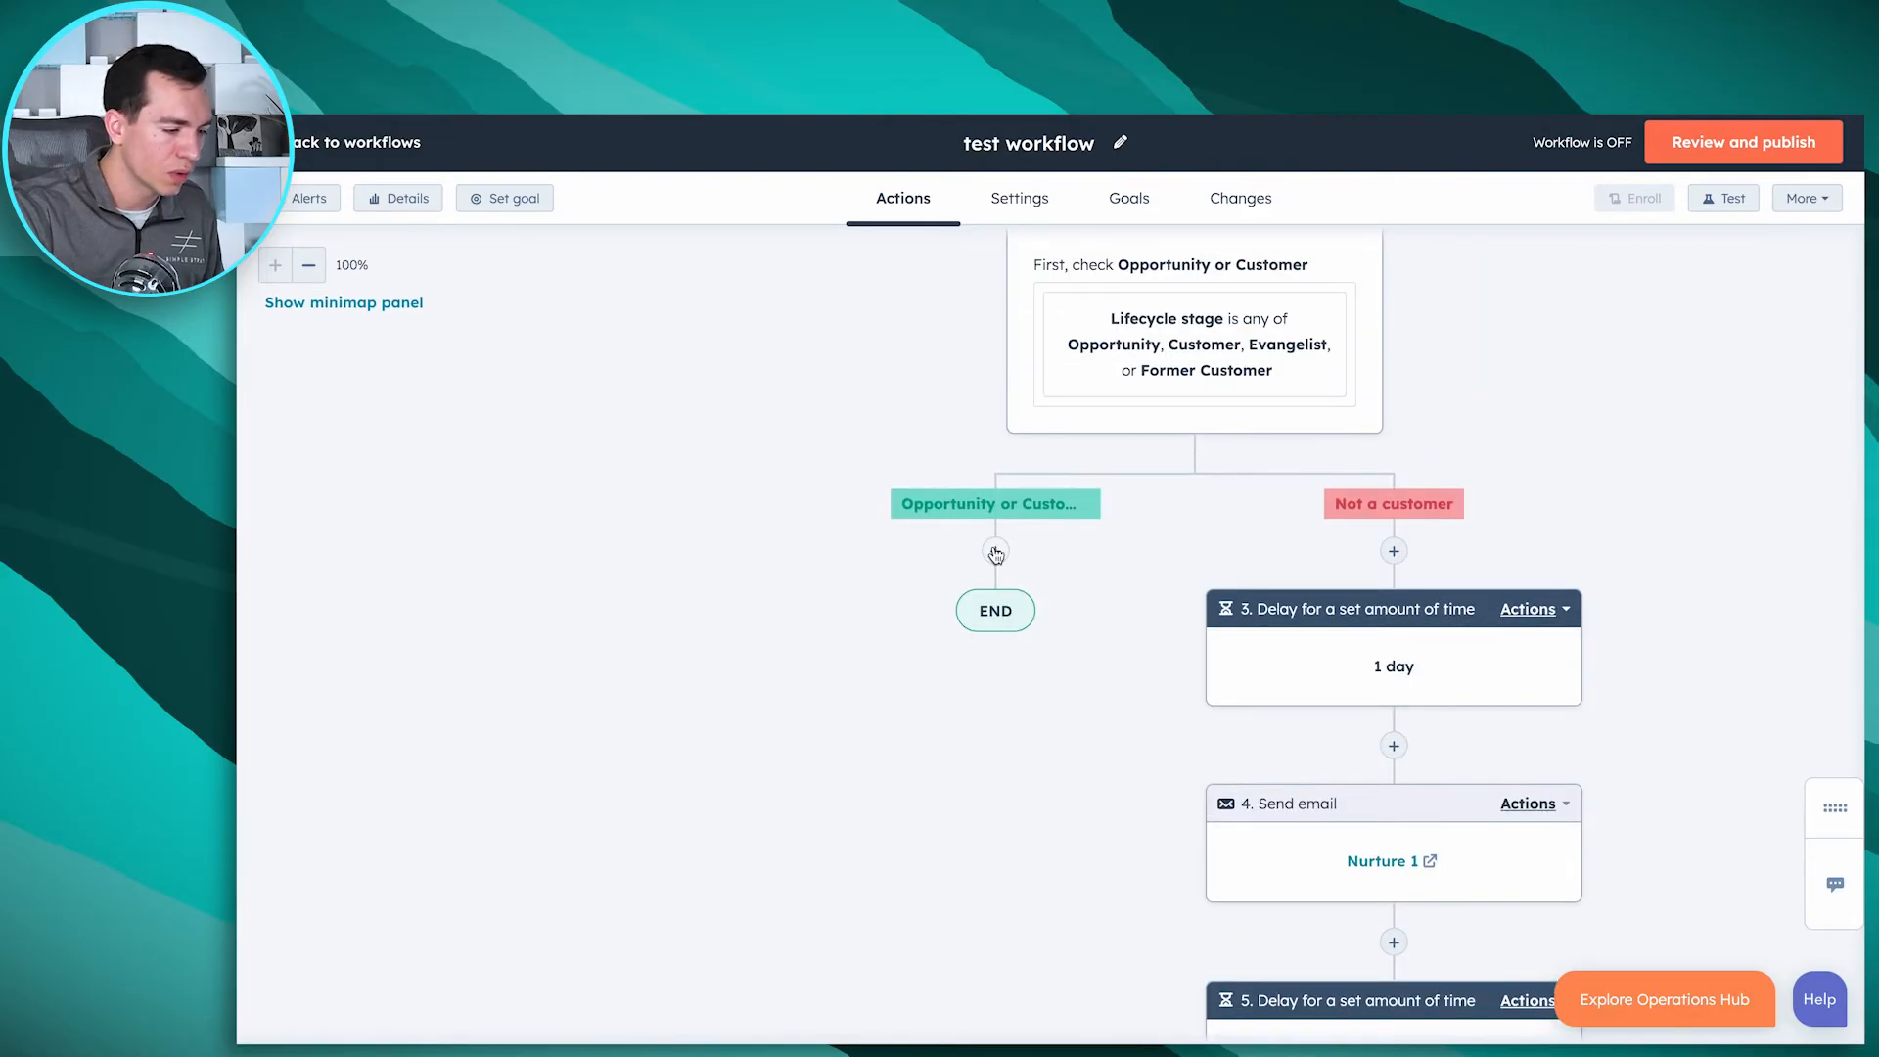
left_click(995, 551)
scroll(1562, 558, "down", 5)
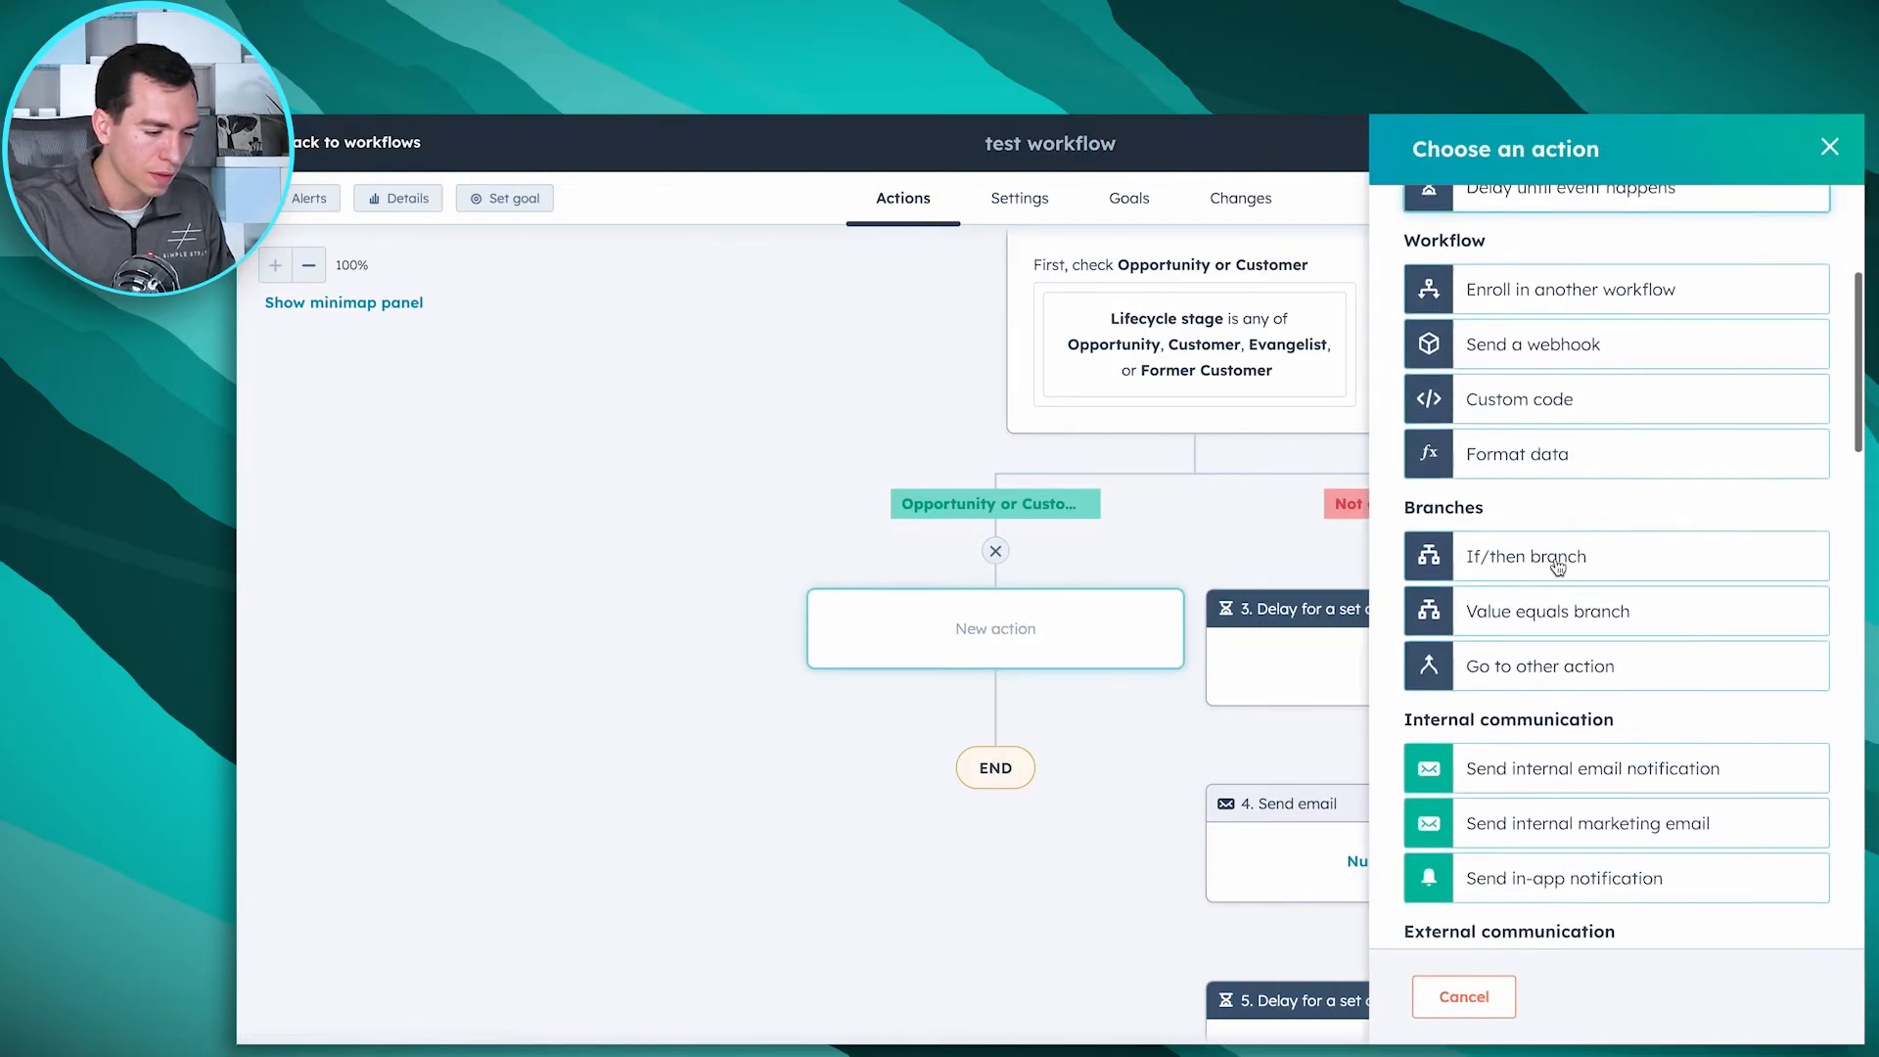
left_click(1582, 532)
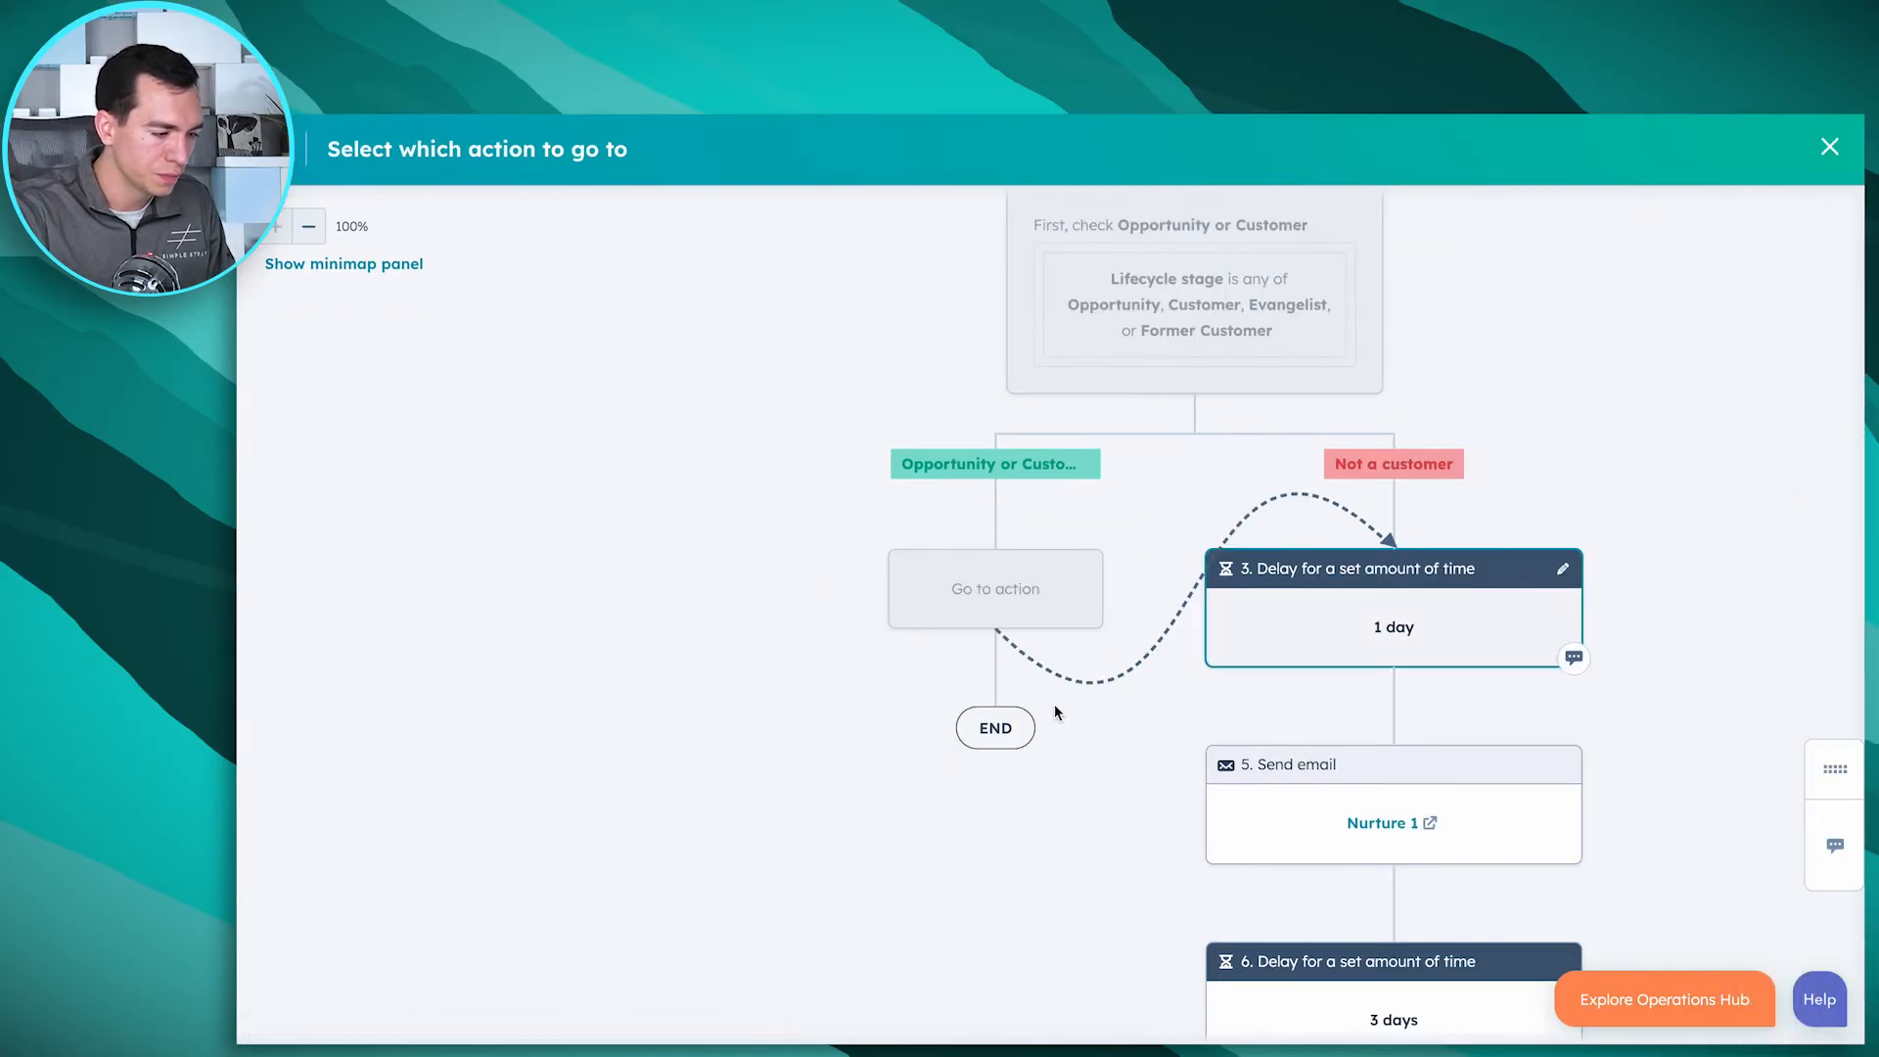
scroll(989, 783, "down", 5)
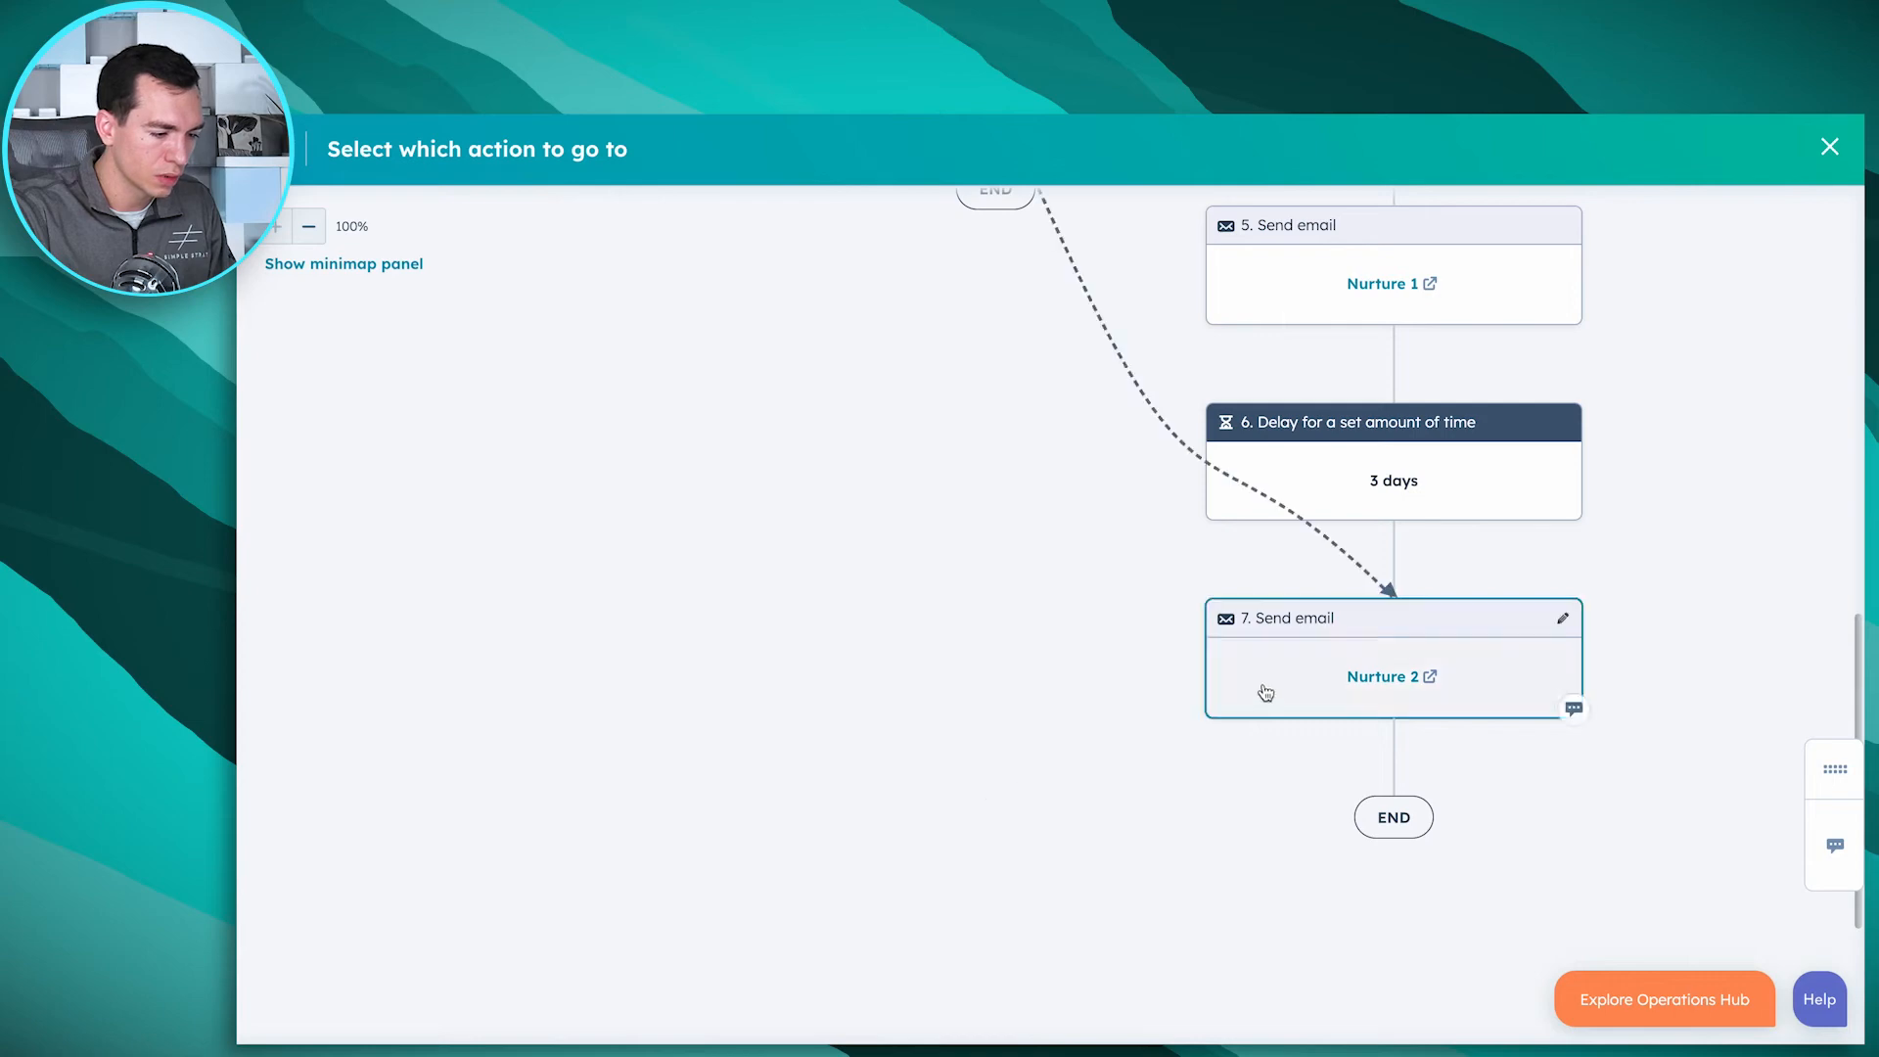
left_click(1267, 685)
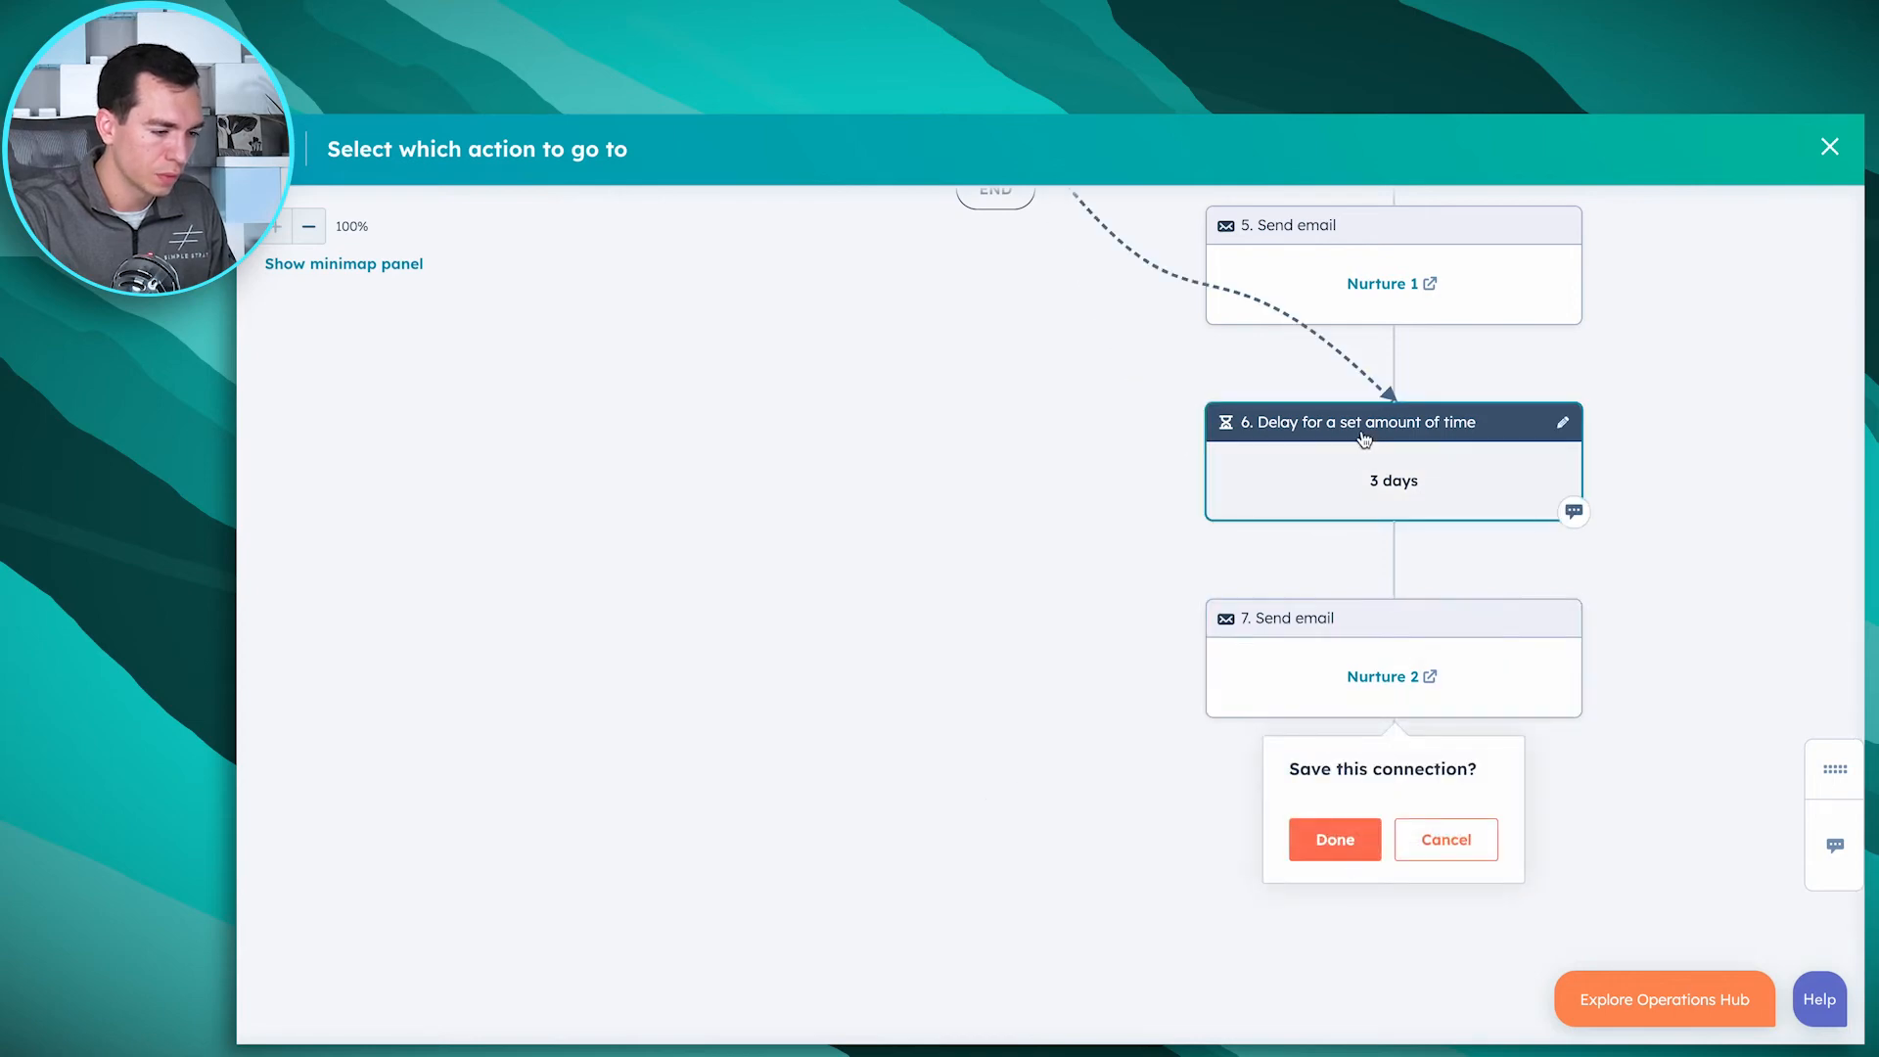
left_click(1311, 500)
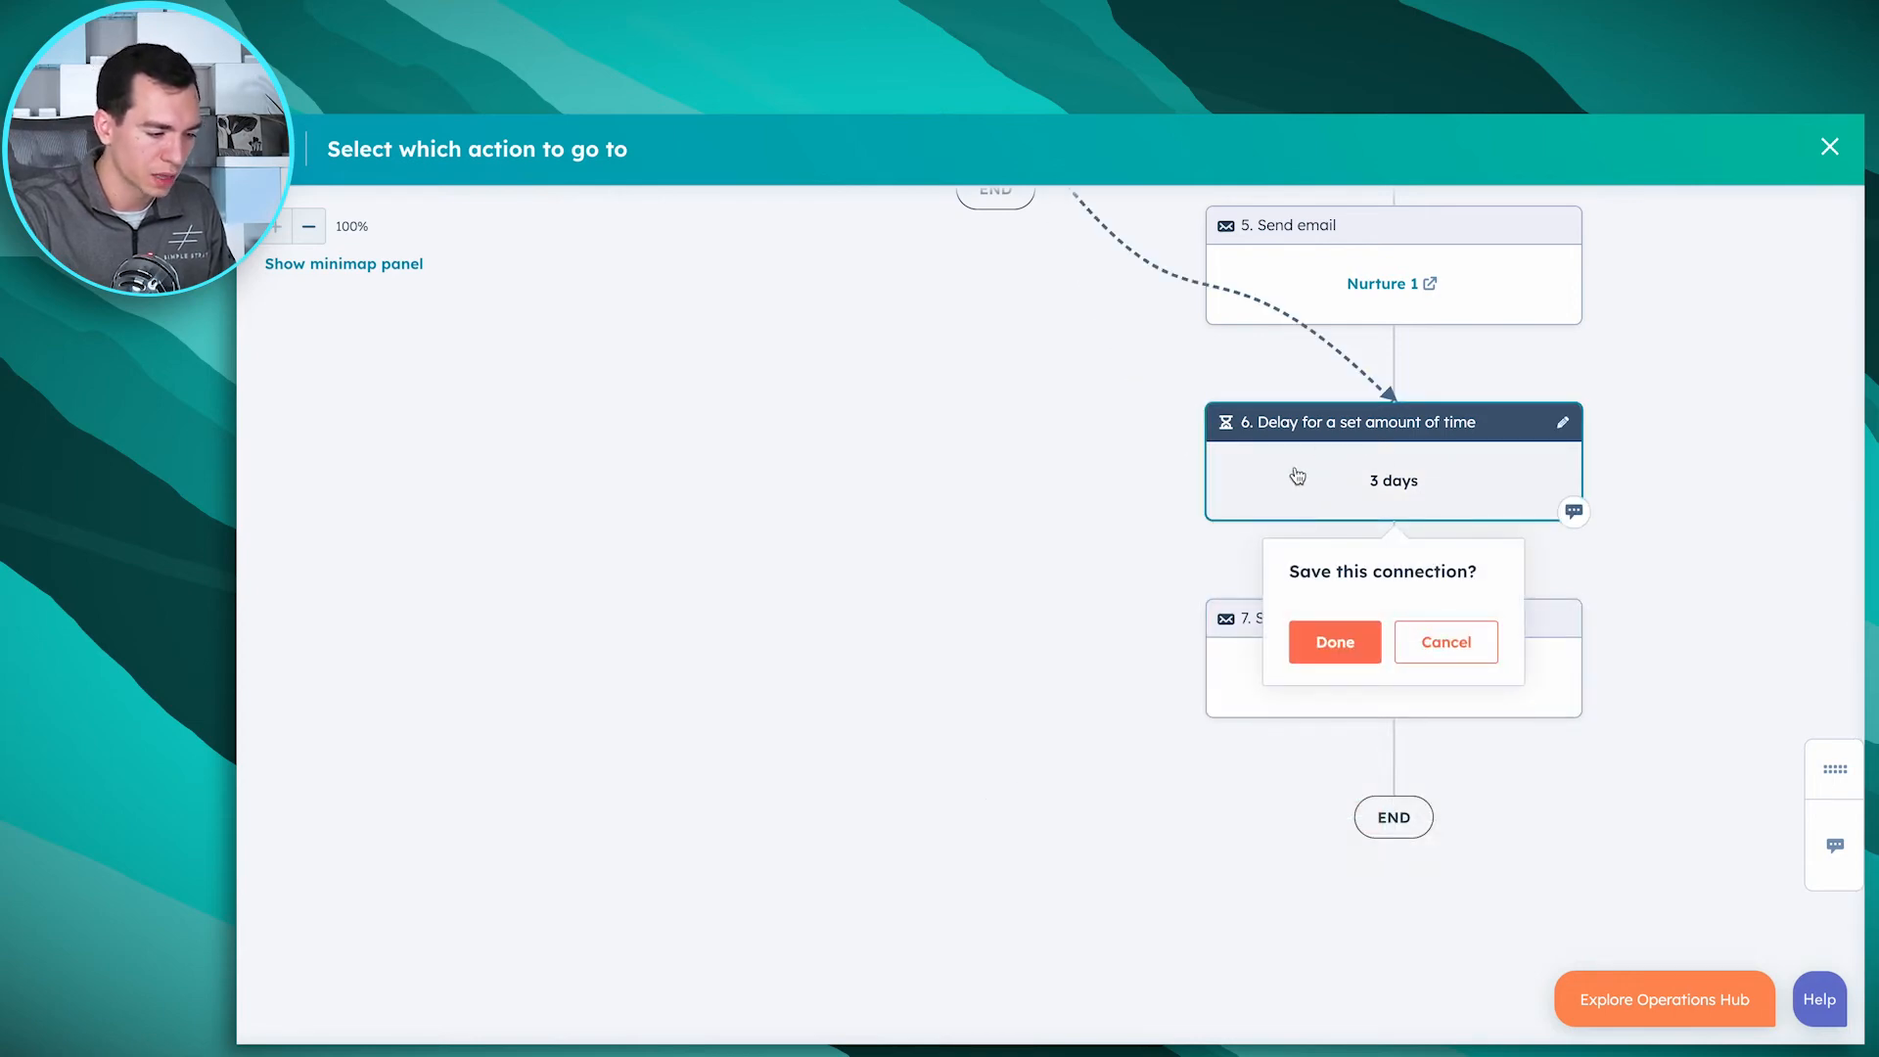
left_click(1334, 642)
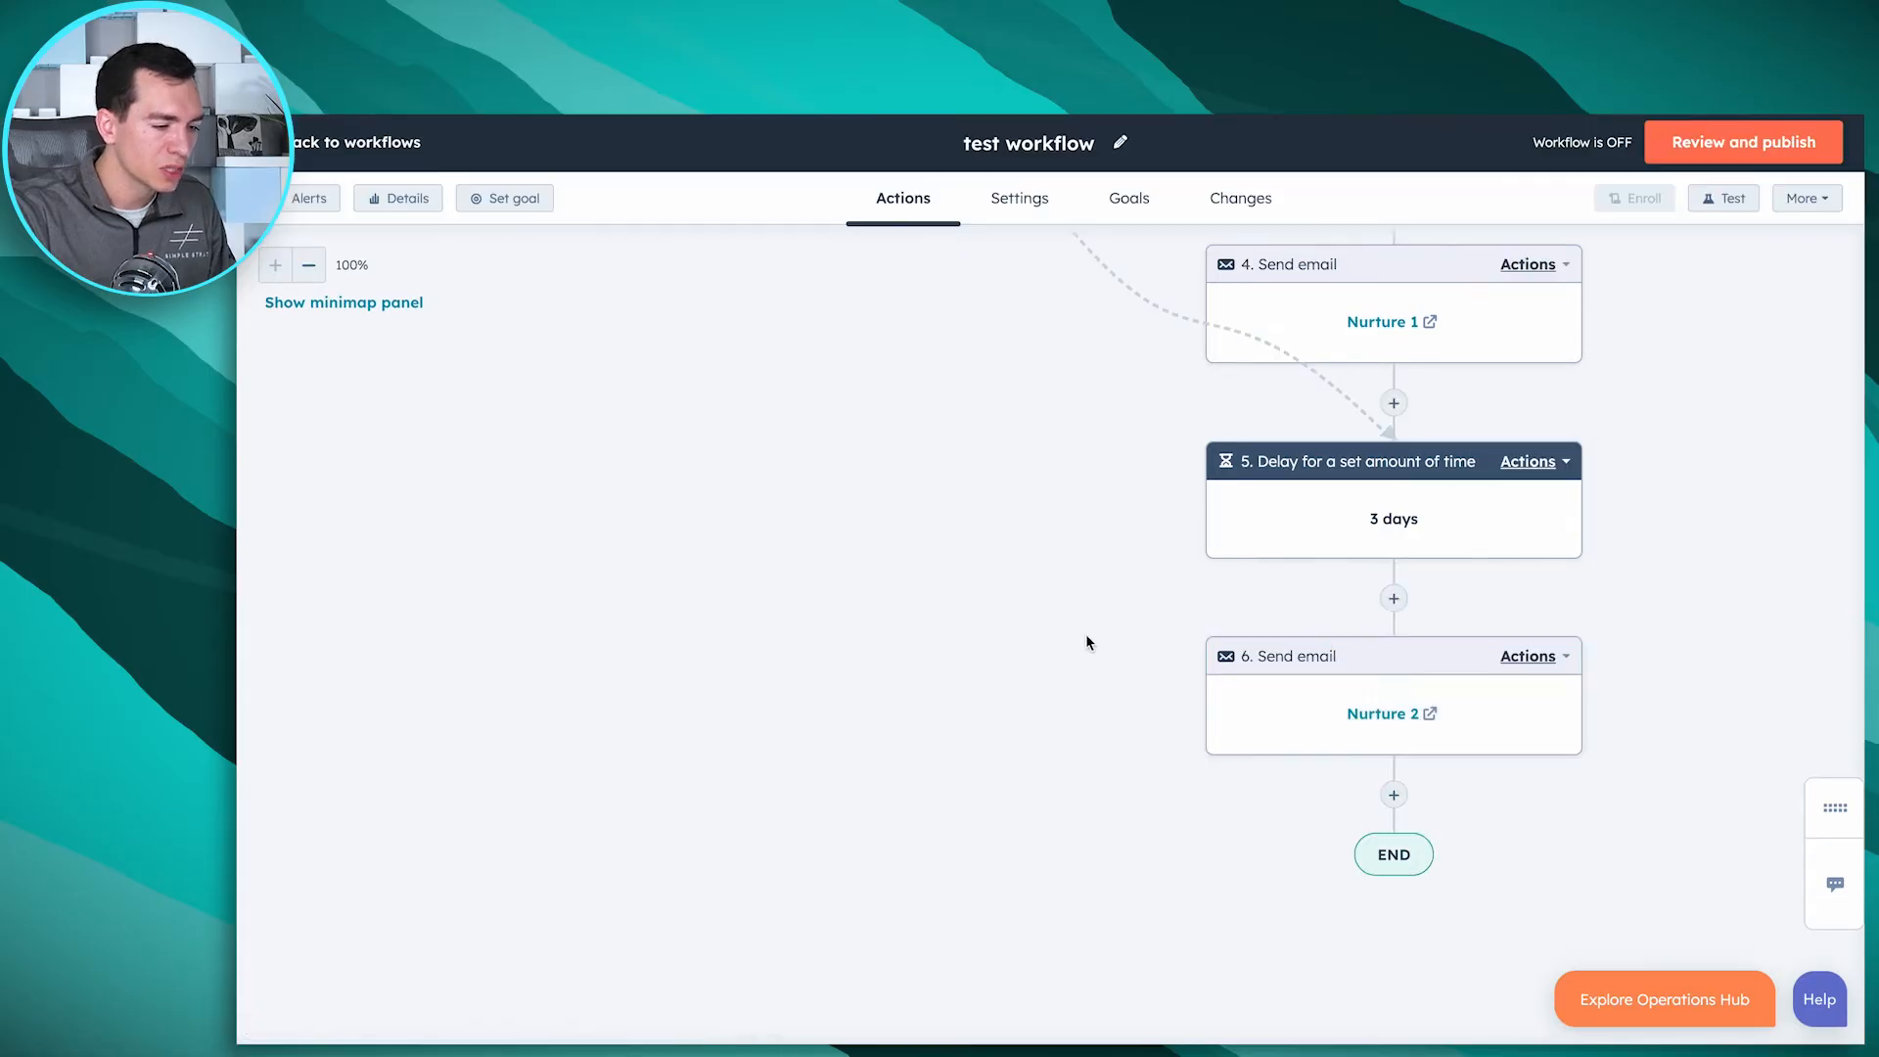
Step: Examine how the Go to action routes the "Opportunity or Customer" branch past "Nurture 1" compared with the "Not a customer" branch
scroll(1087, 642, "down", 3)
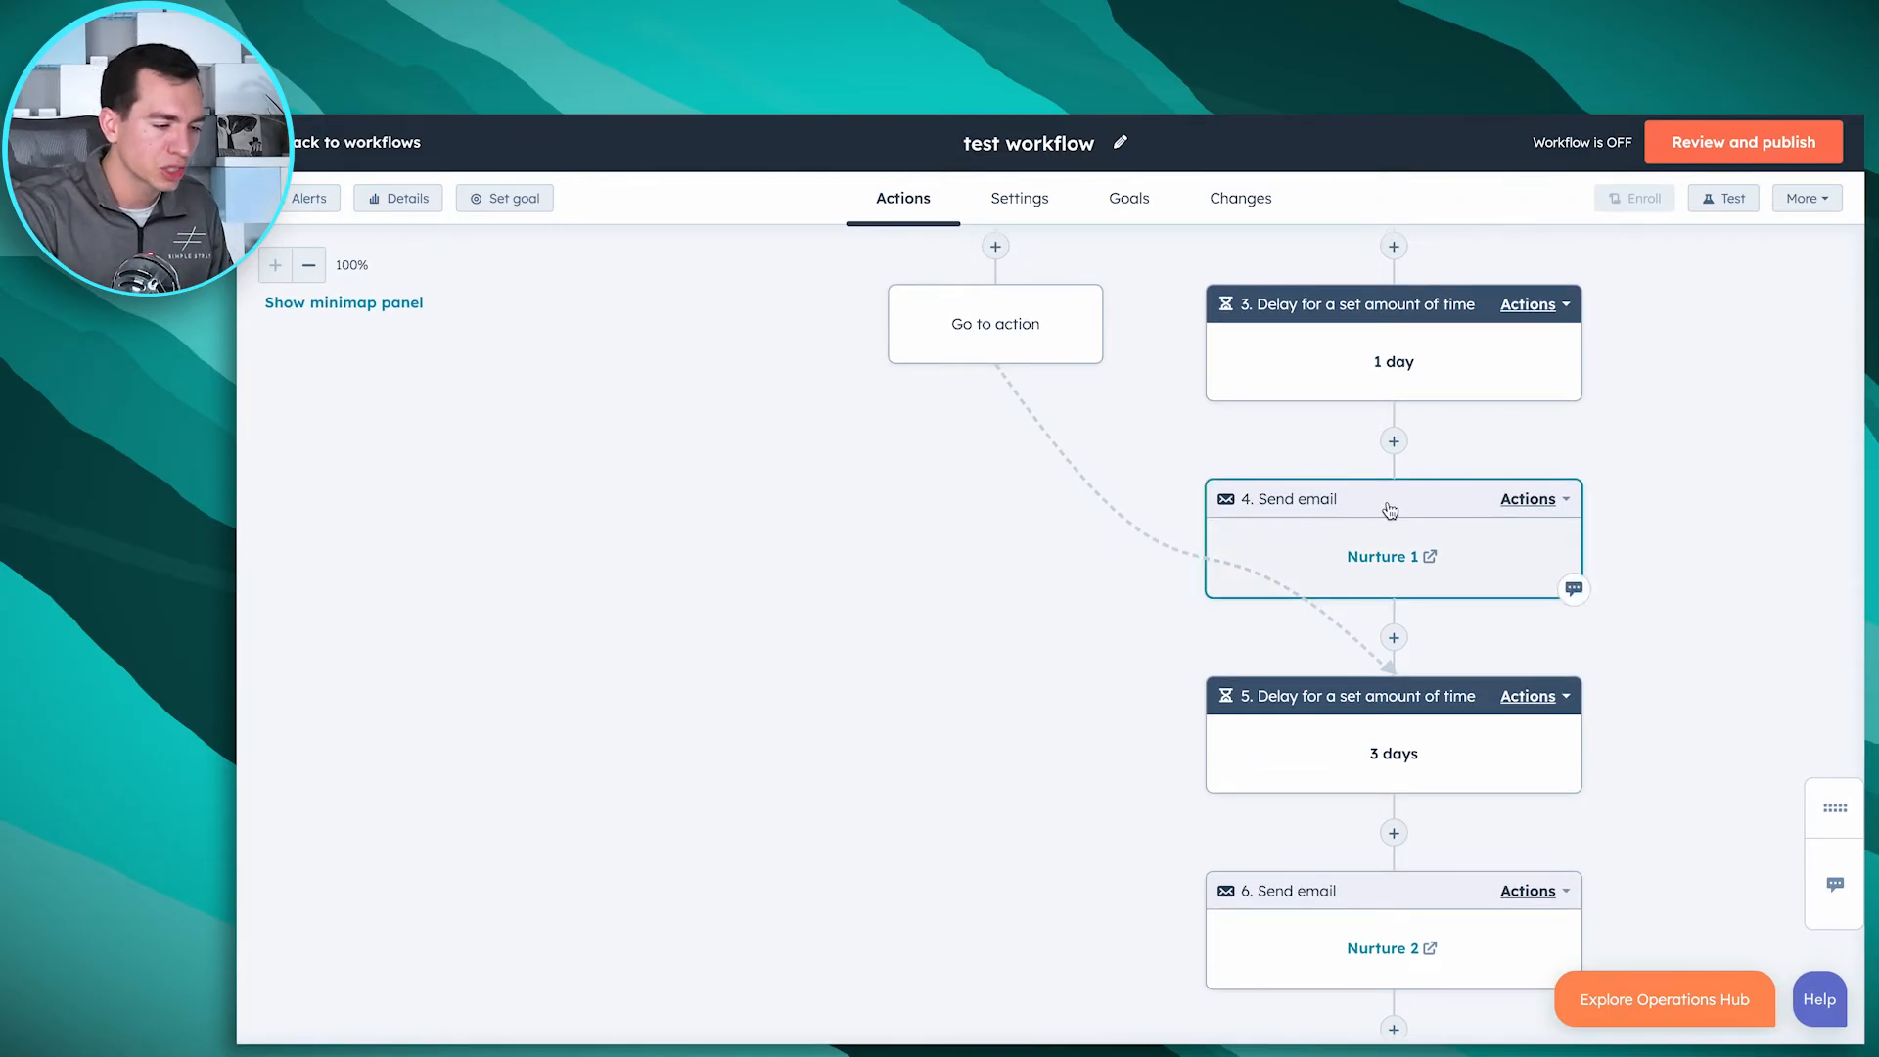
scroll(1388, 509, "up", 2)
scroll(1367, 579, "up", 1)
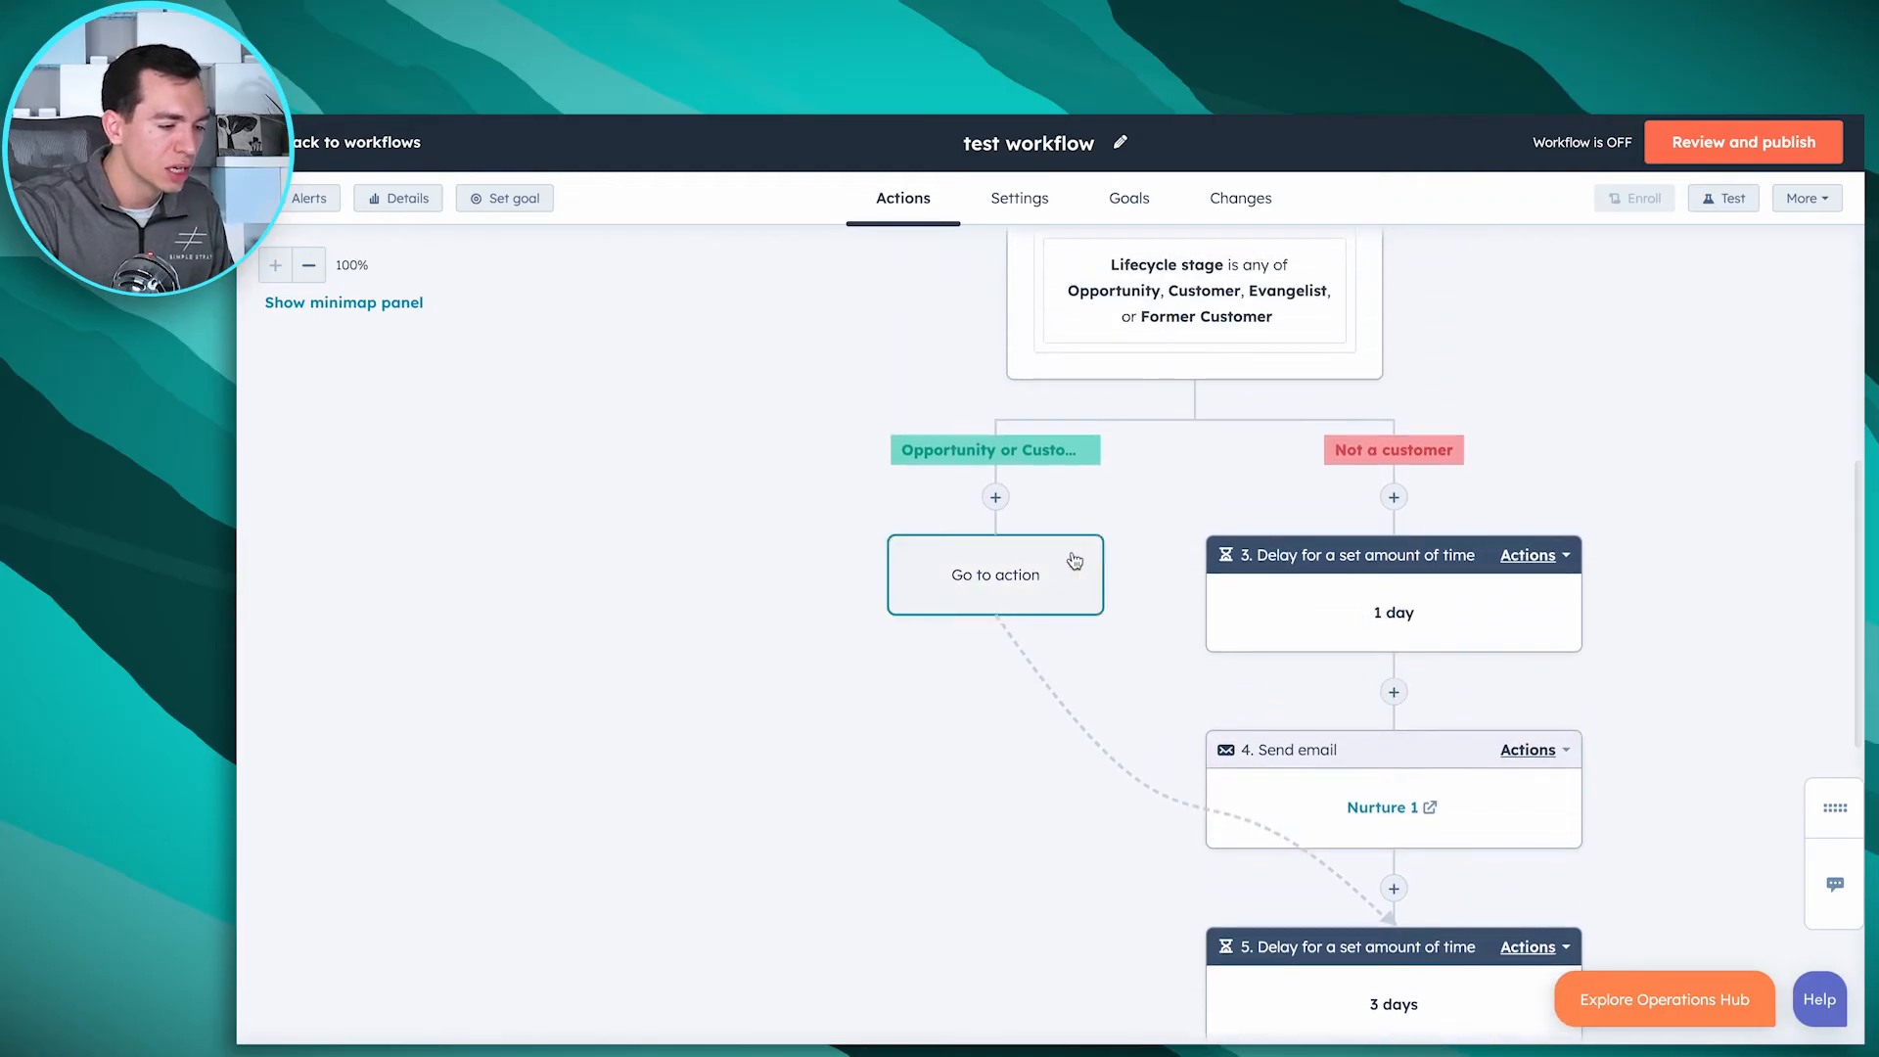
scroll(896, 586, "down", 1)
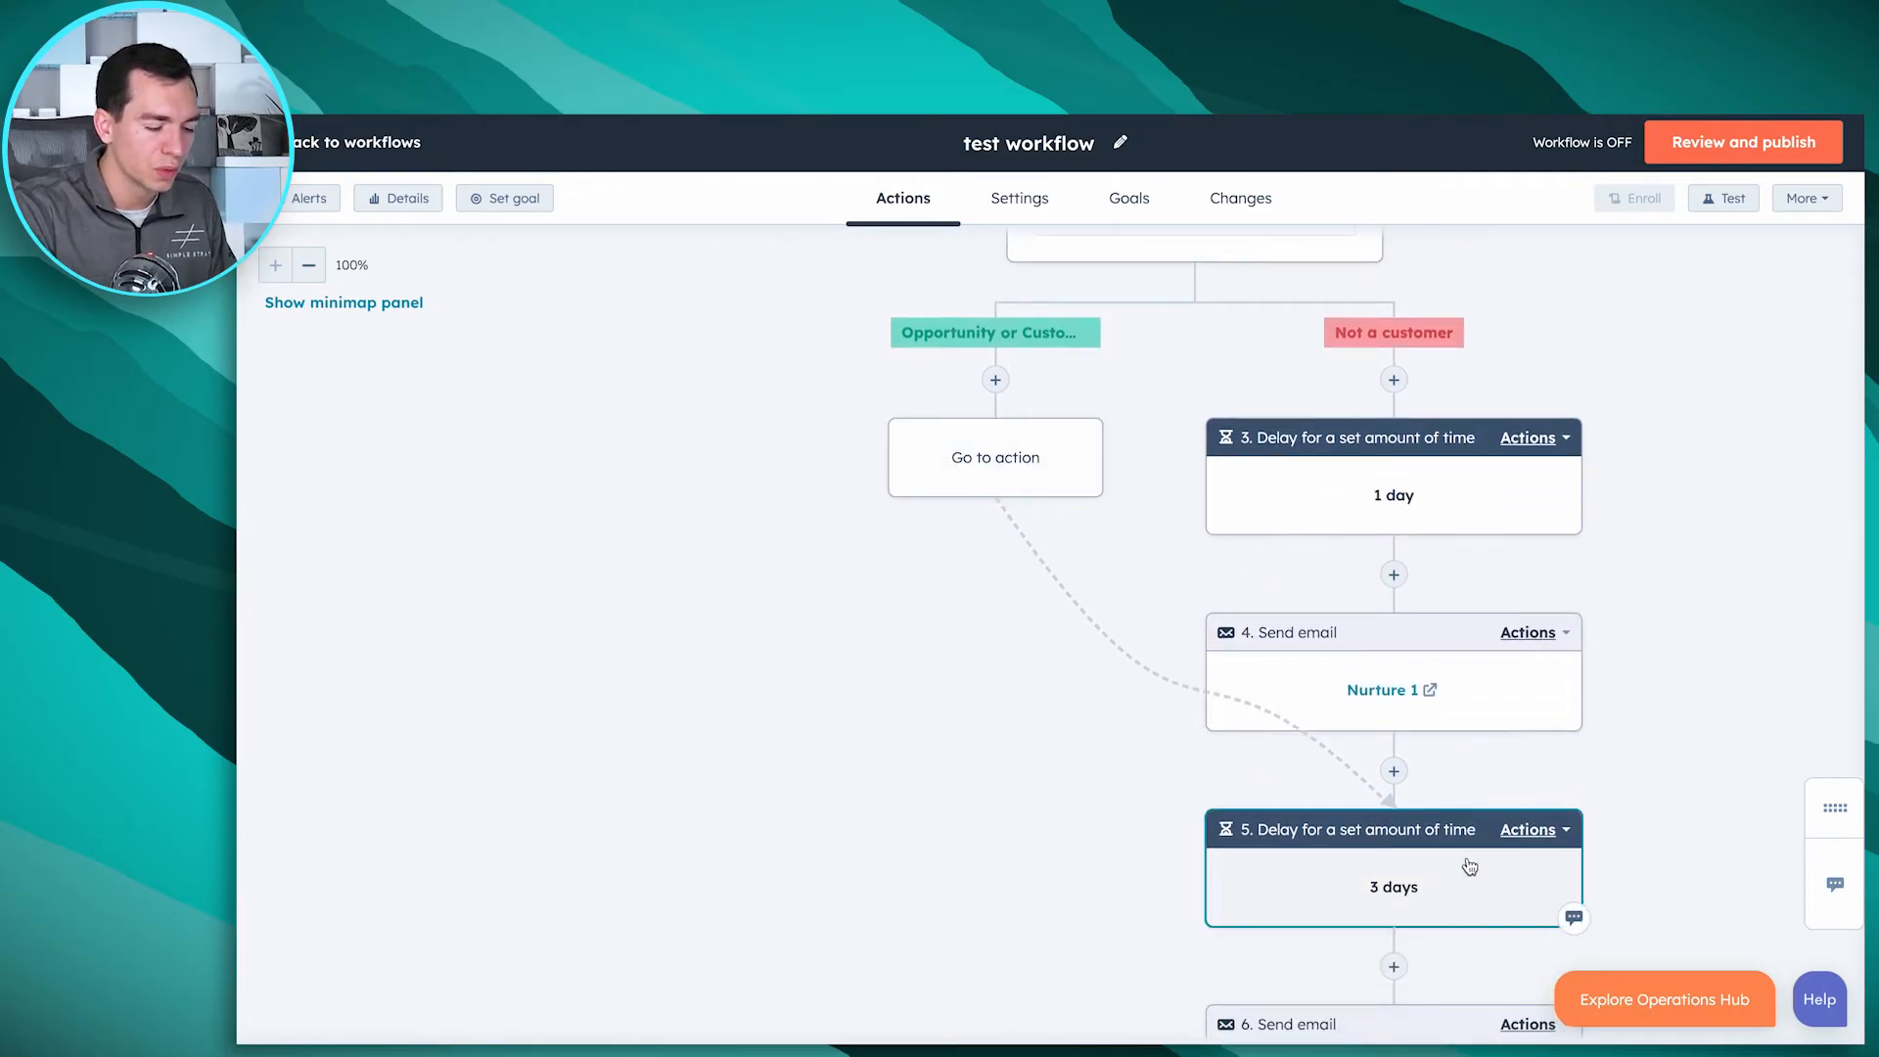
scroll(1470, 867, "down", 4)
scroll(1470, 866, "up", 3)
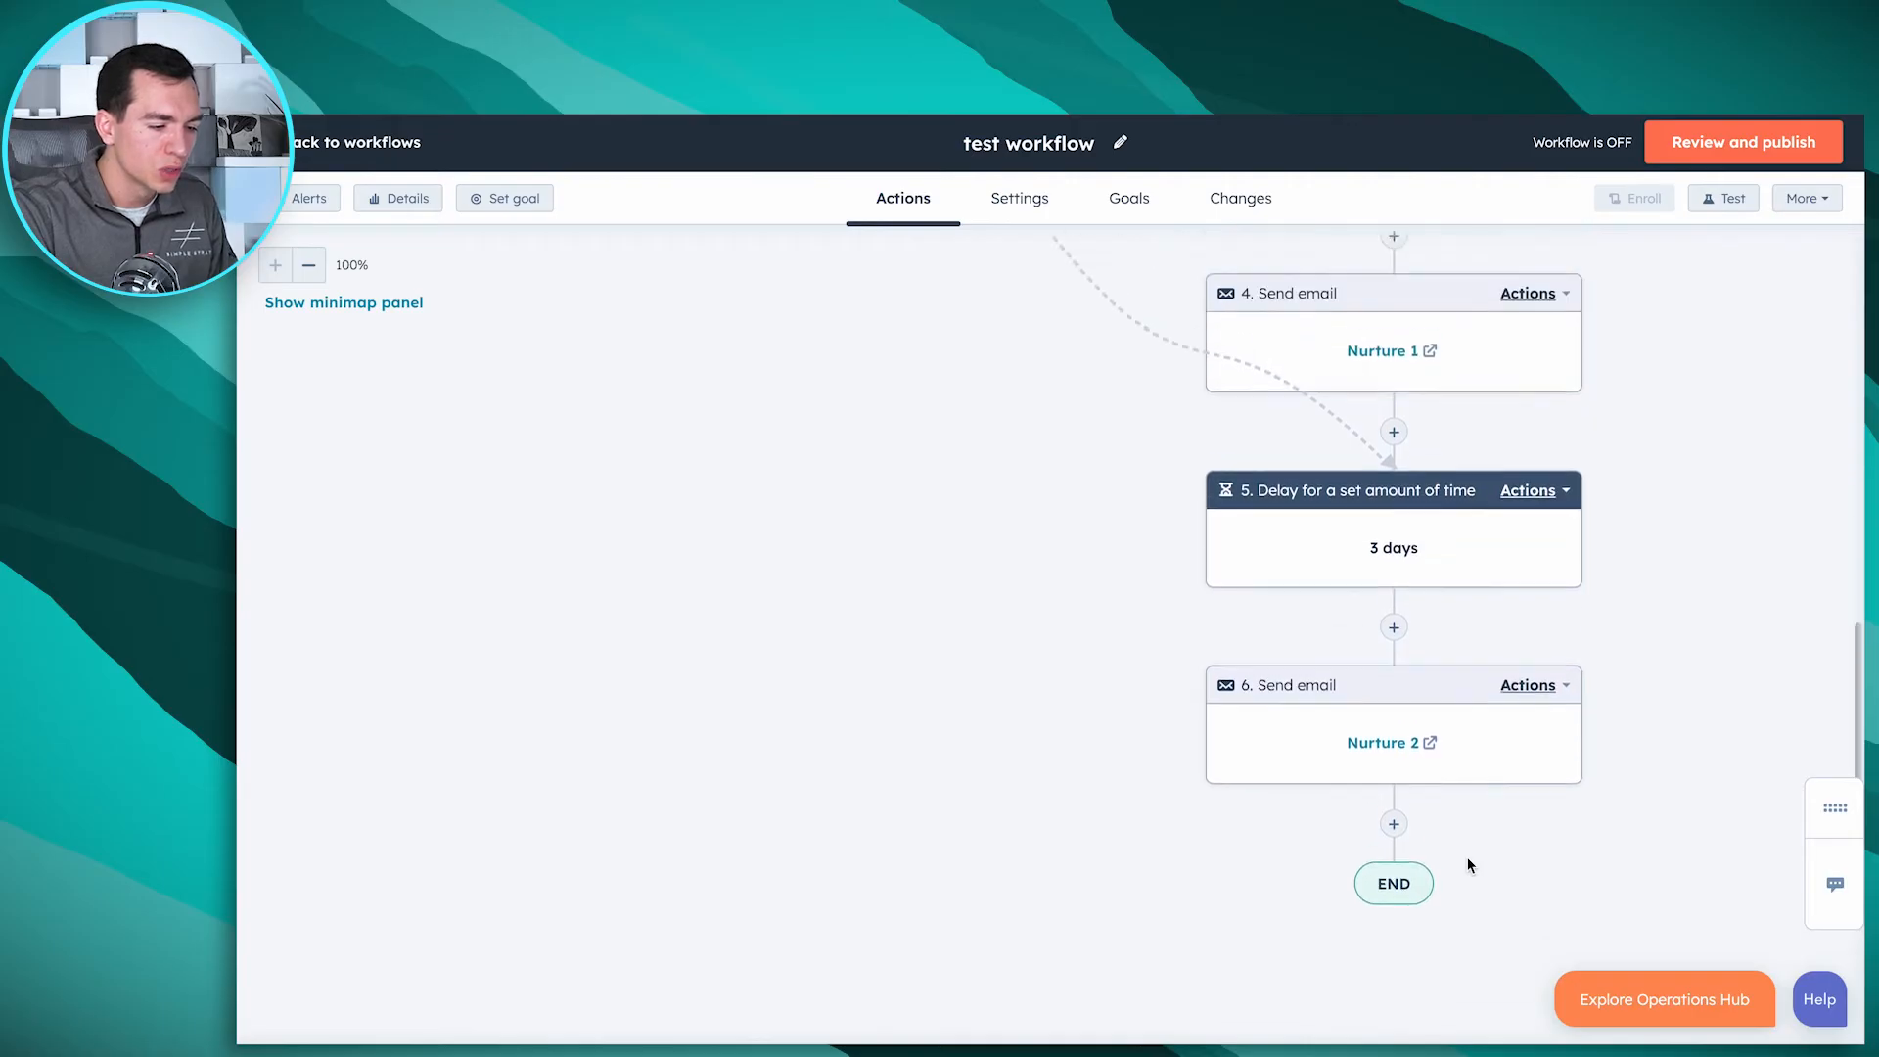
scroll(1470, 866, "up", 2)
scroll(1470, 866, "down", 1)
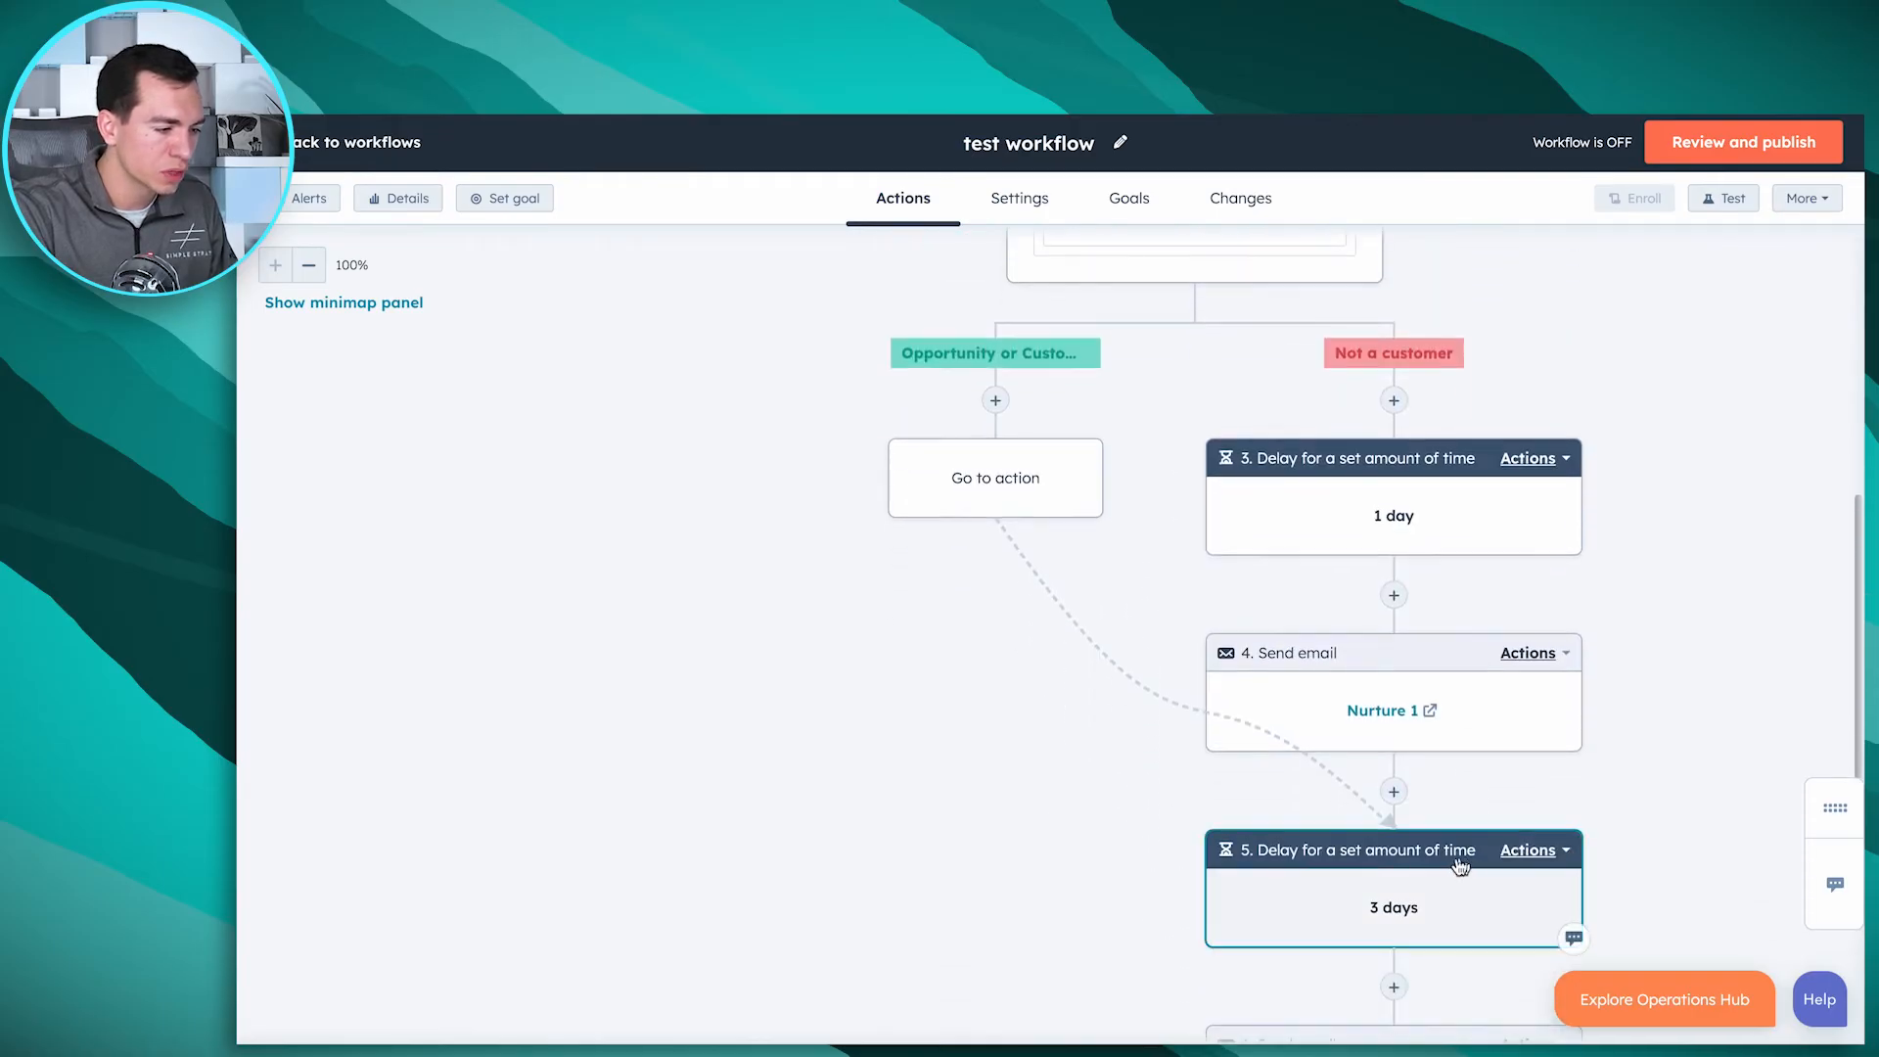
scroll(1154, 816, "down", 6)
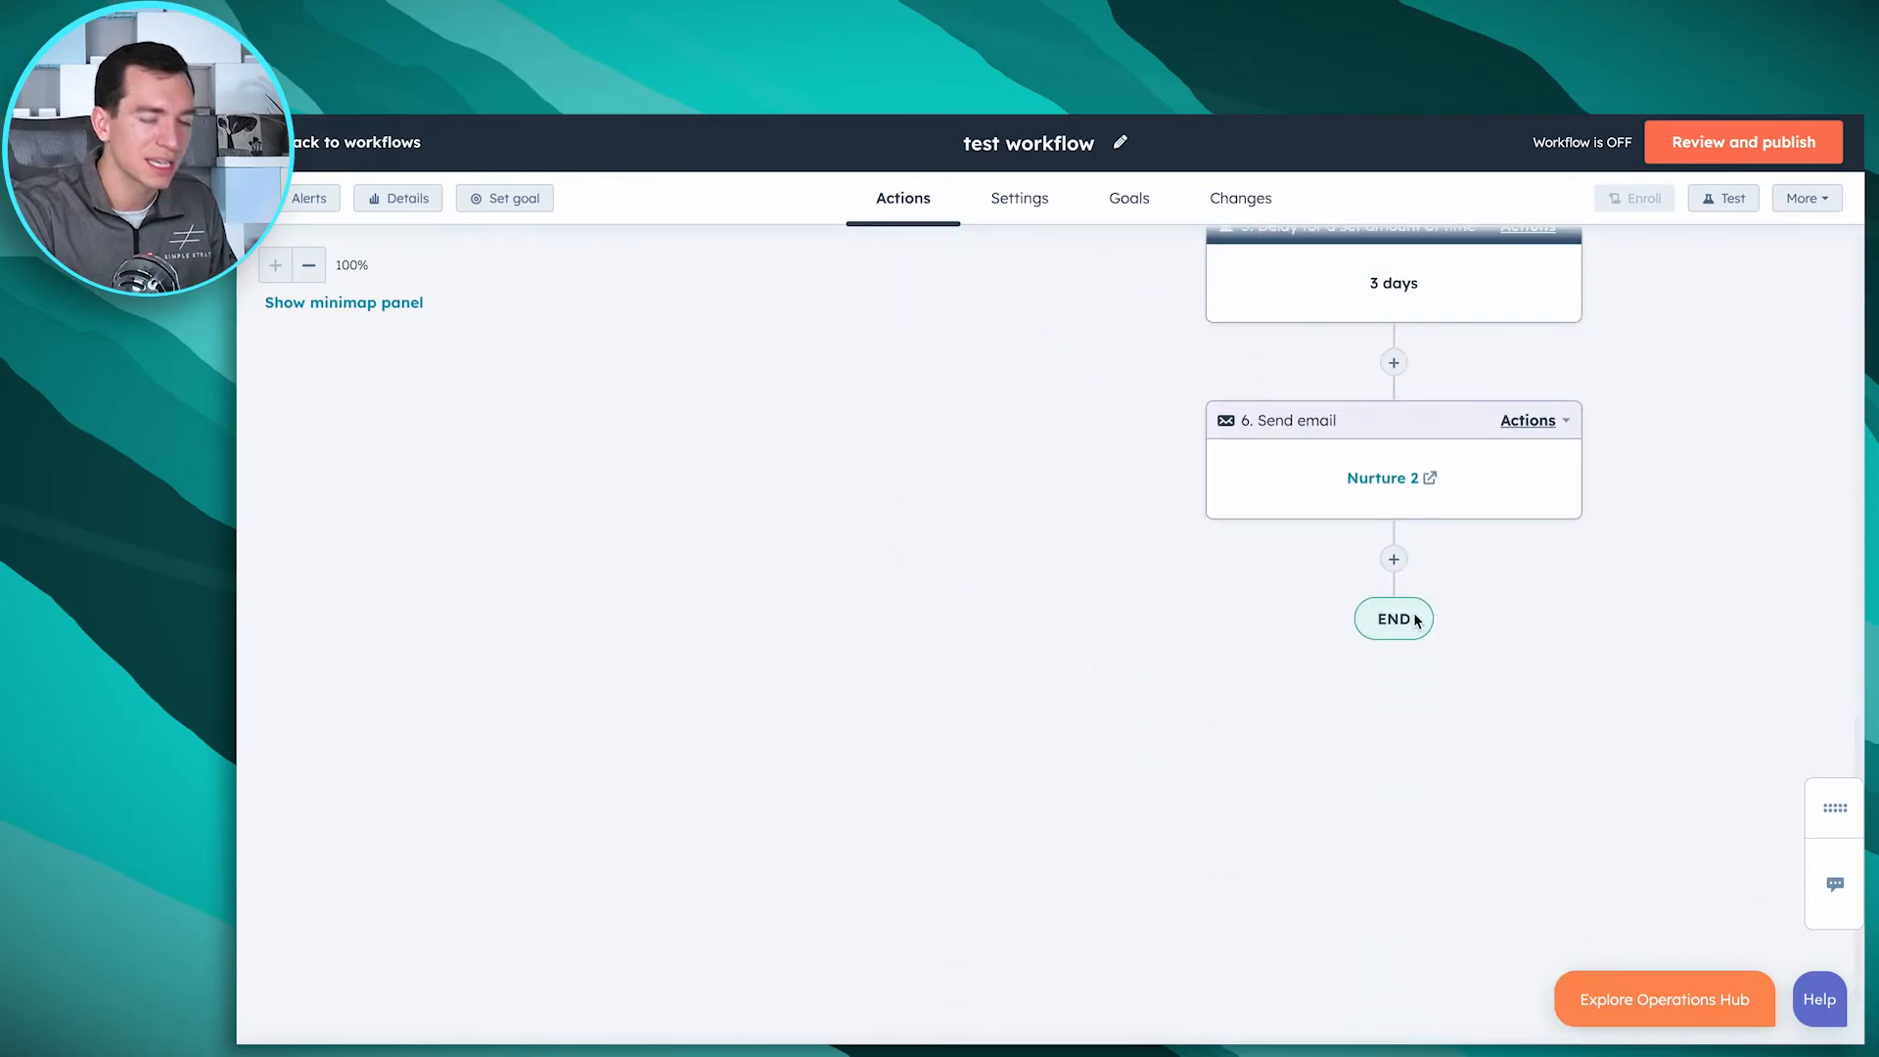
mouse_move(1410, 614)
scroll(1037, 592, "up", 5)
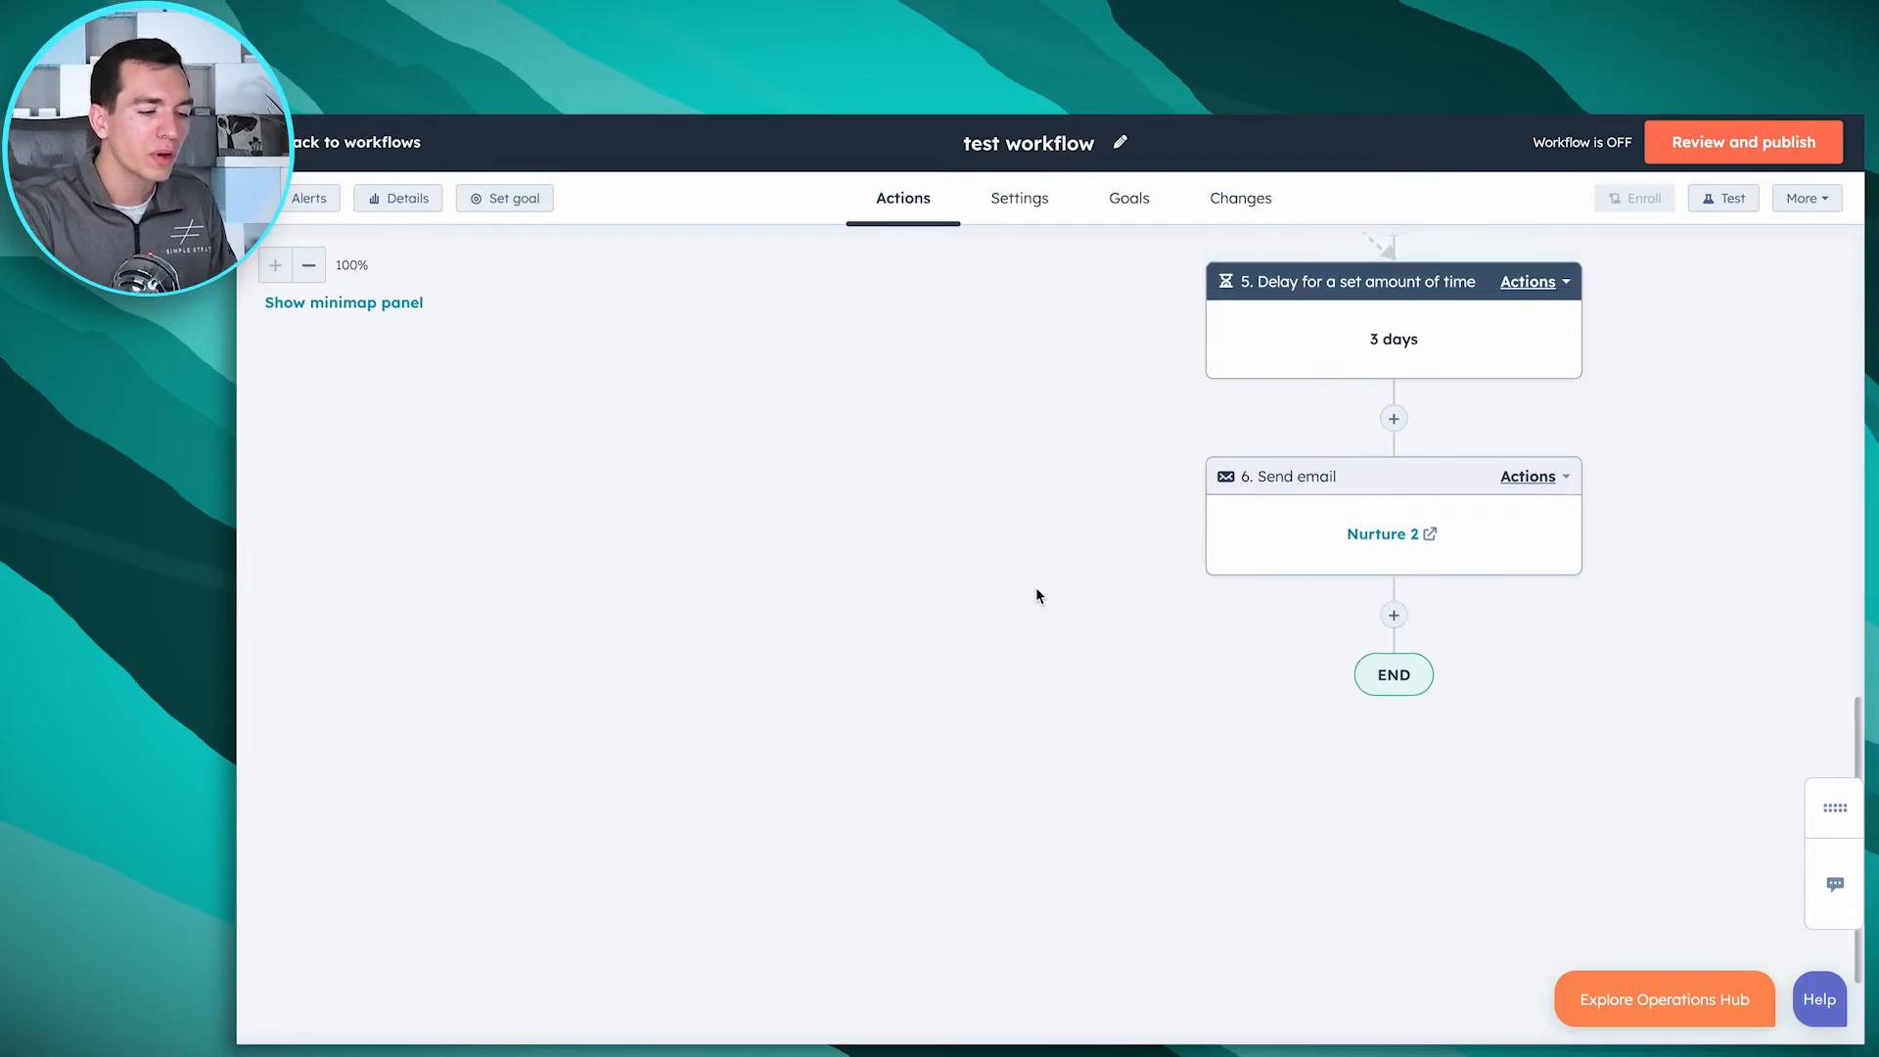
scroll(1036, 596, "up", 3)
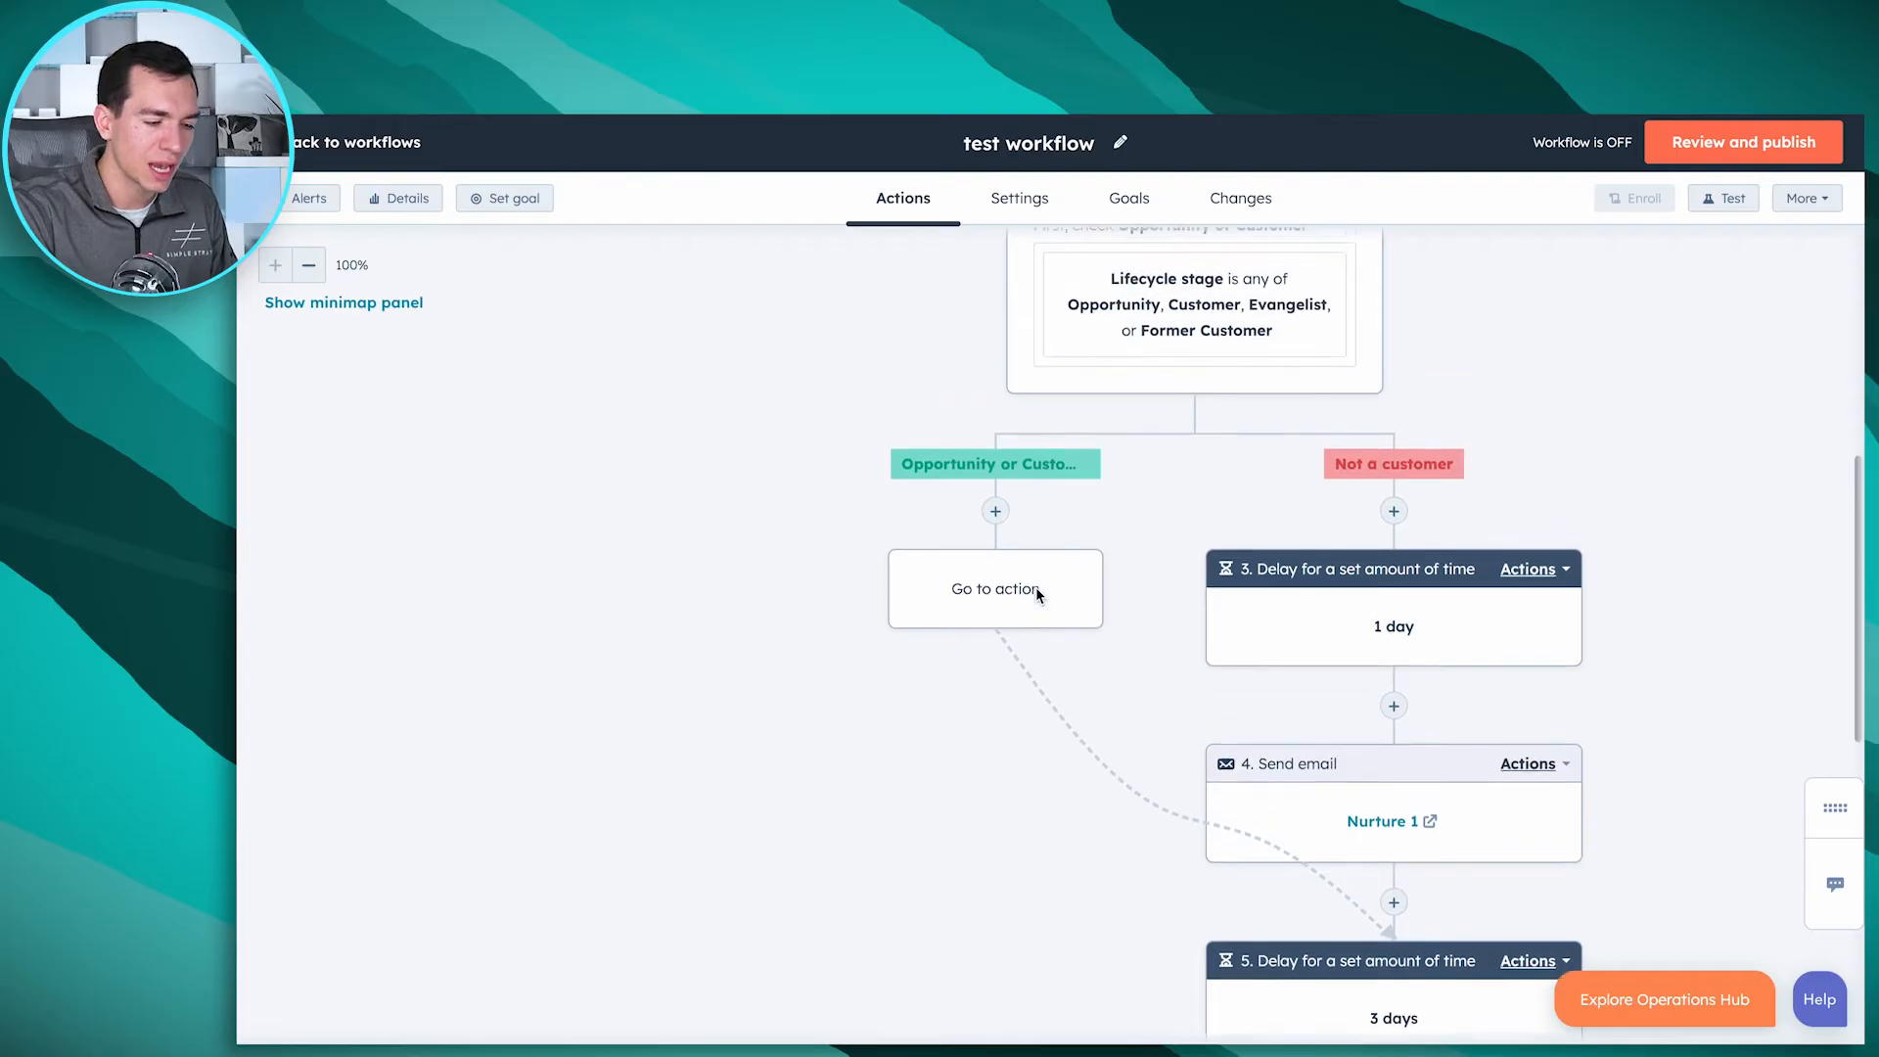
scroll(1037, 595, "down", 2)
scroll(1037, 589, "down", 3)
scroll(1036, 589, "up", 3)
scroll(1037, 594, "up", 5)
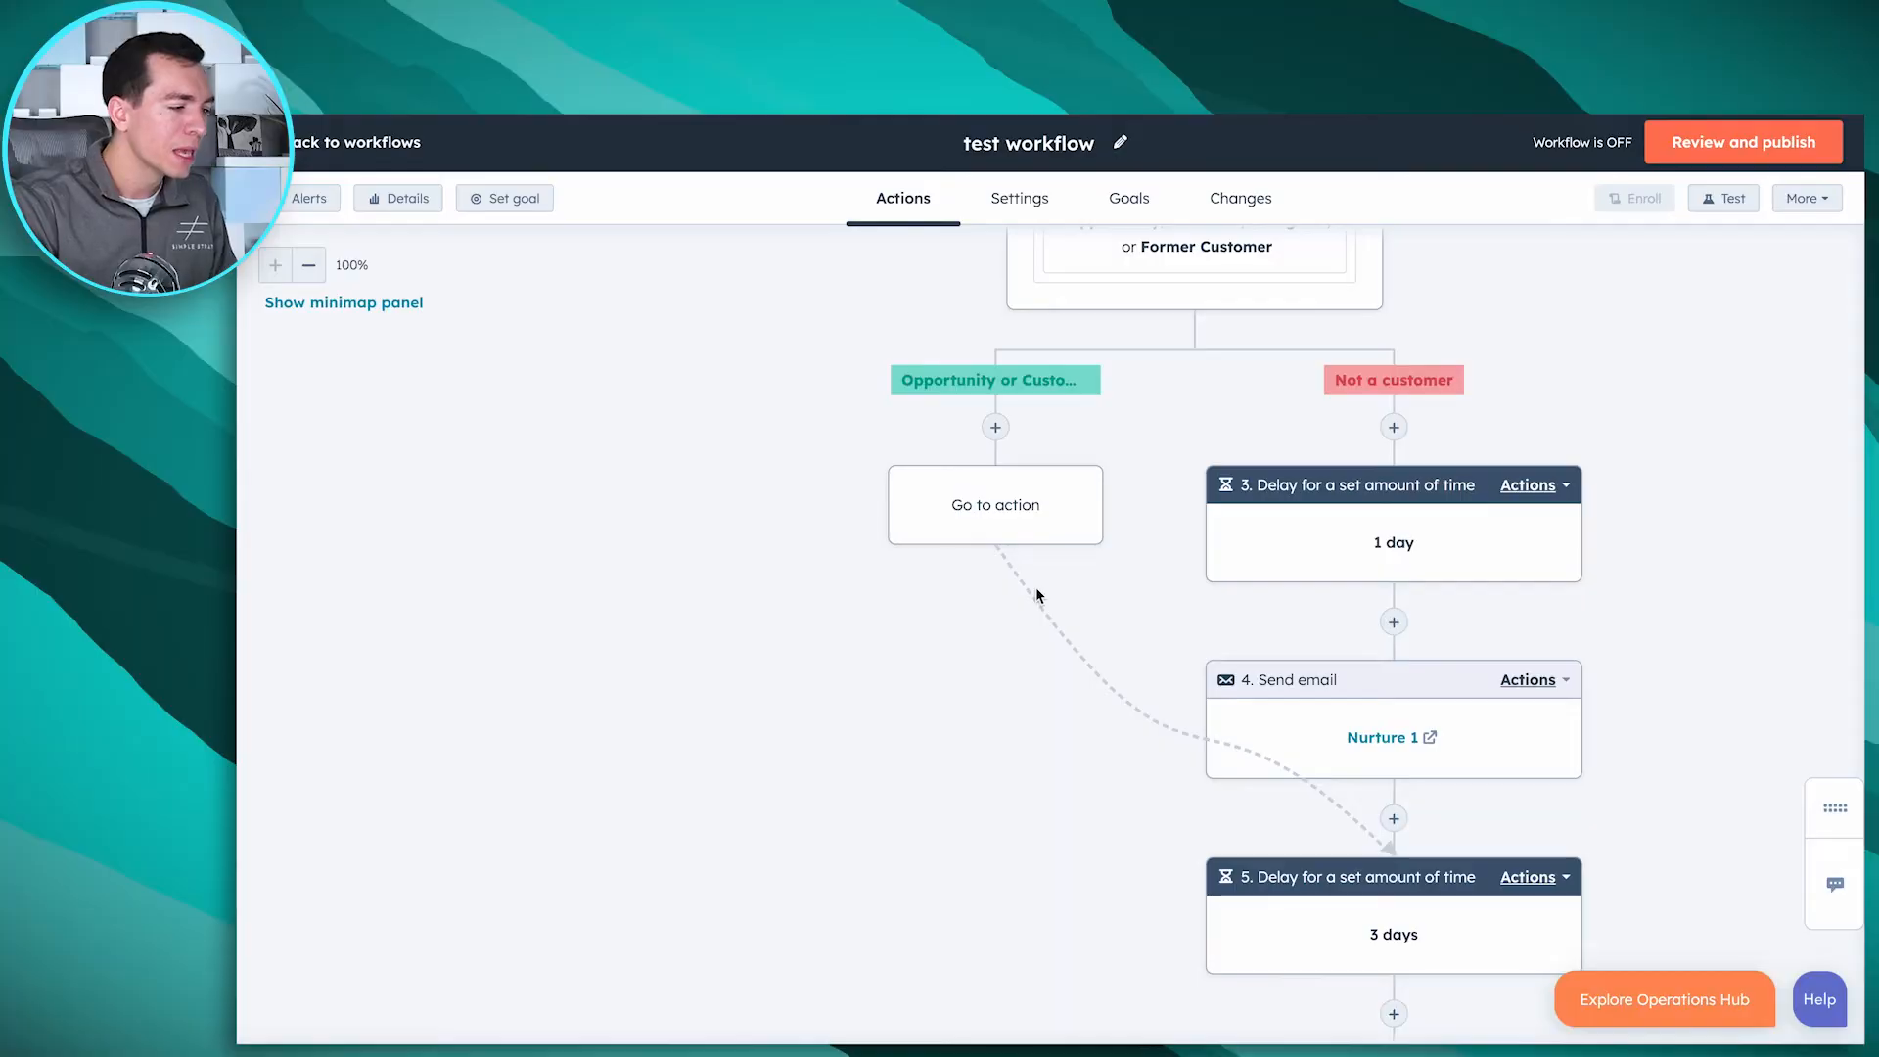
scroll(1024, 587, "up", 5)
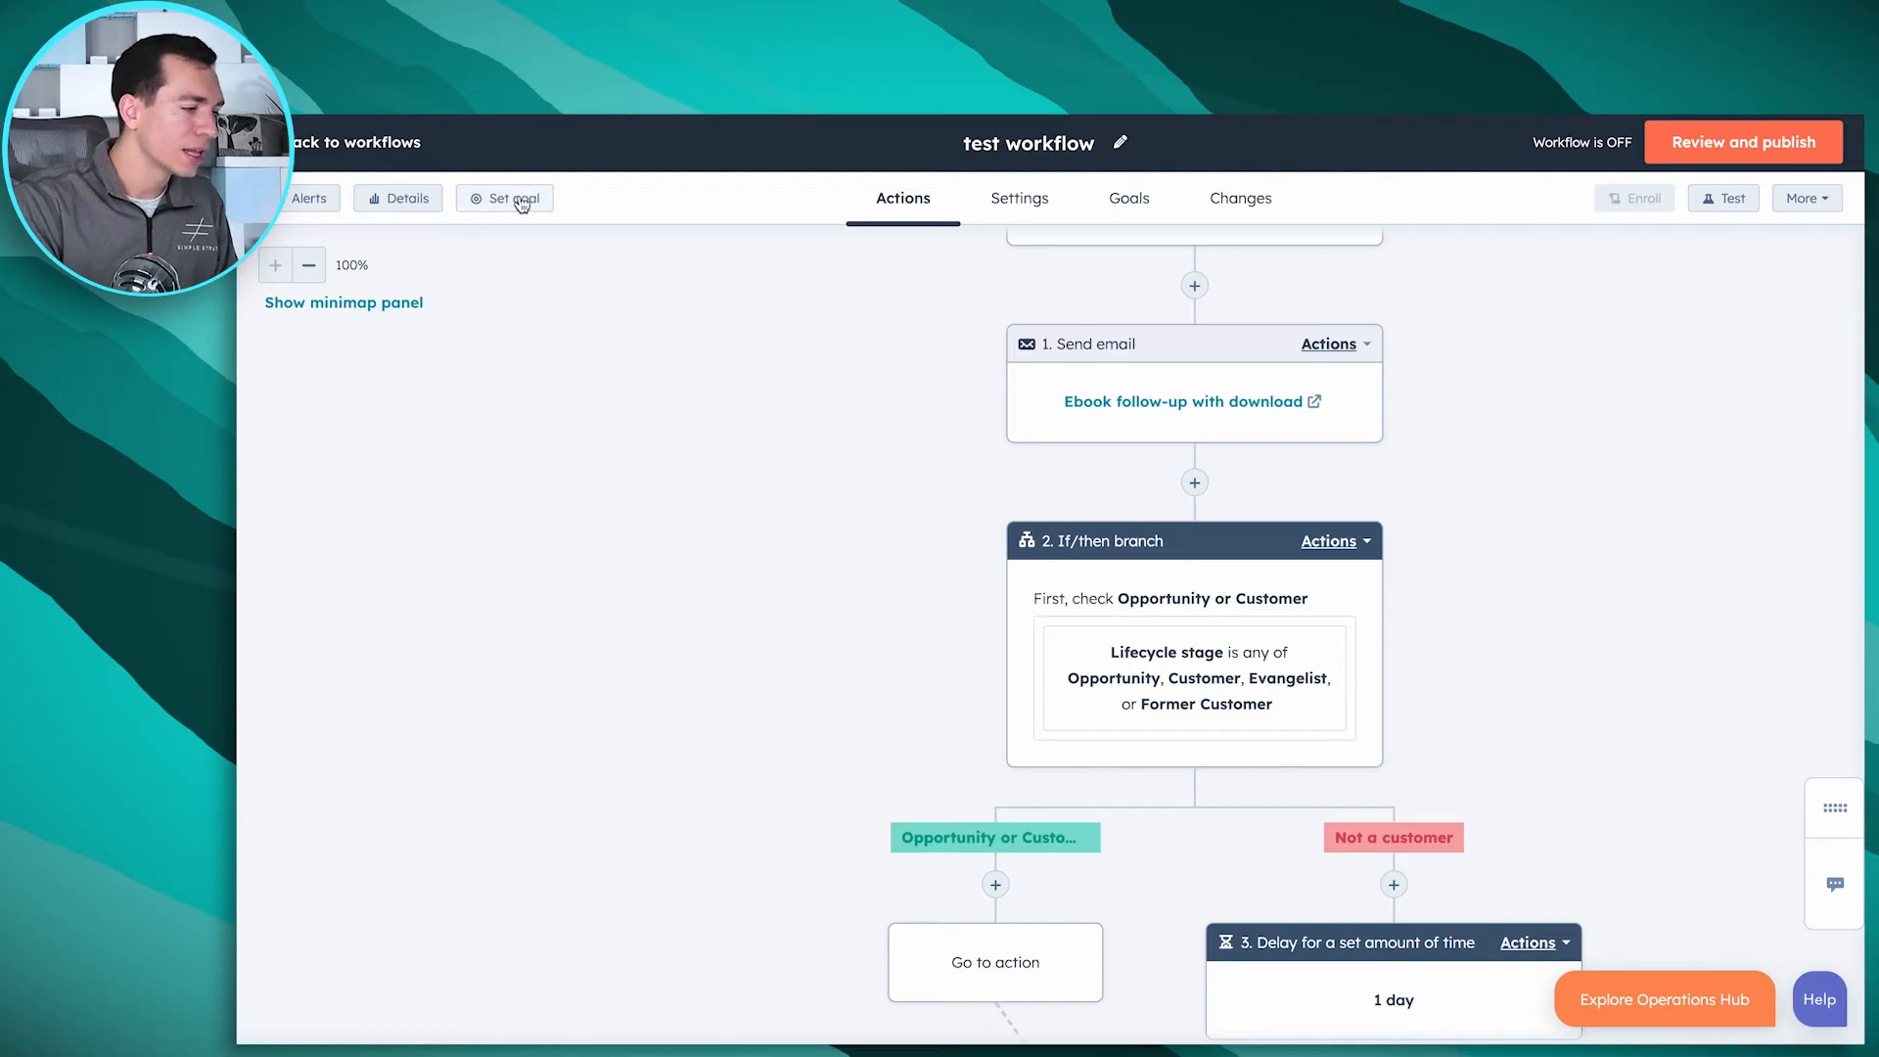
scroll(526, 357, "down", 8)
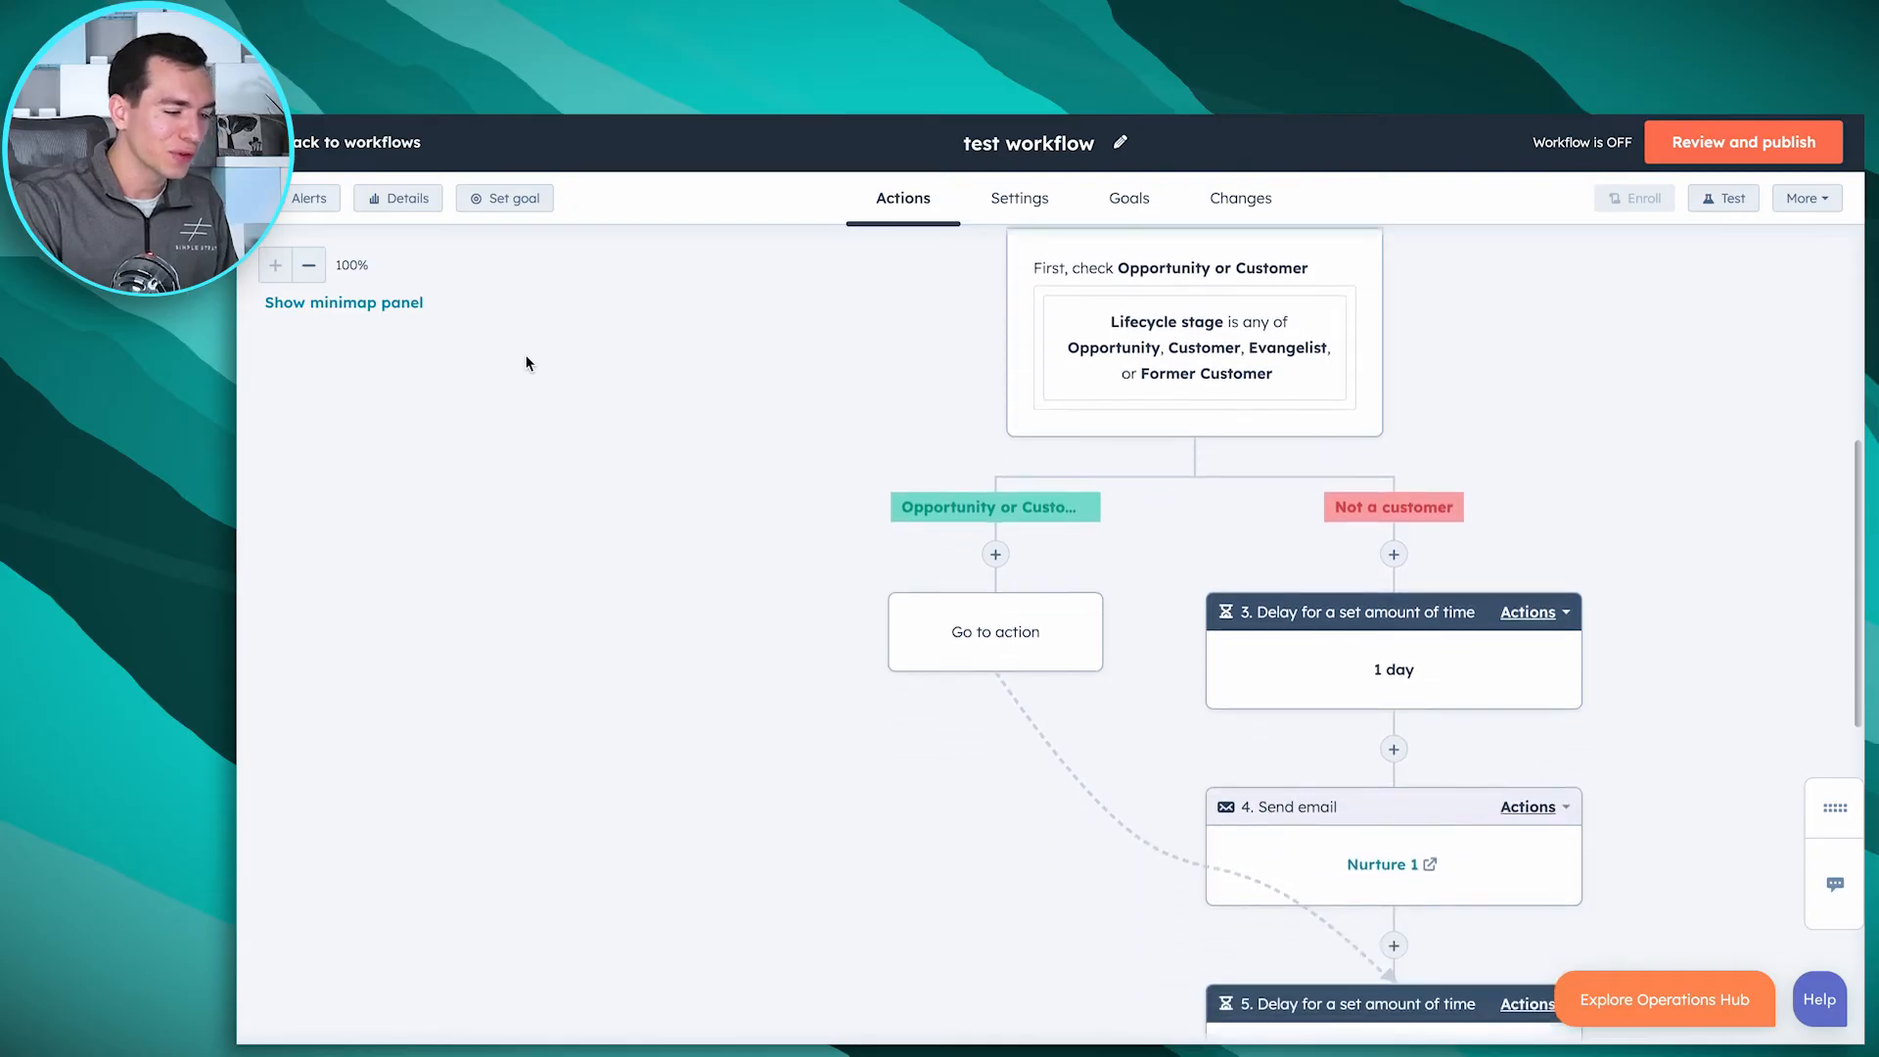
scroll(526, 363, "up", 4)
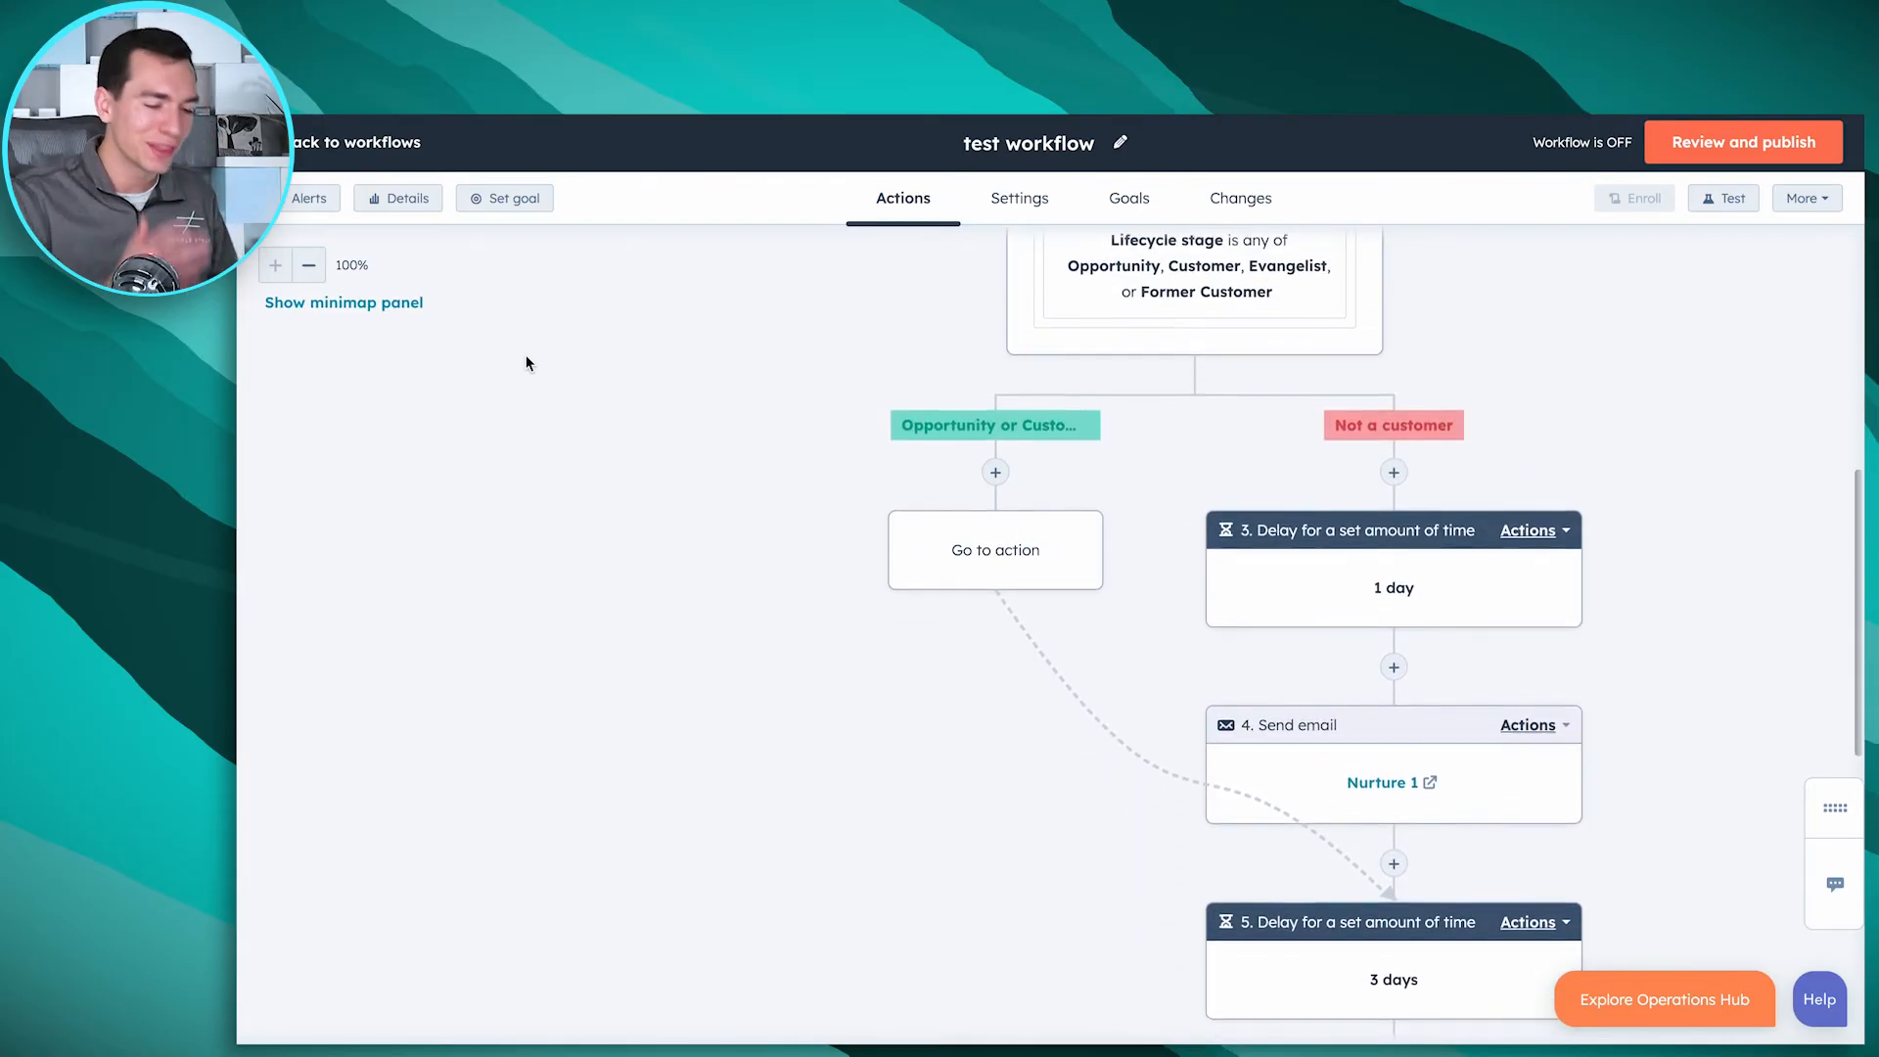
scroll(525, 363, "up", 5)
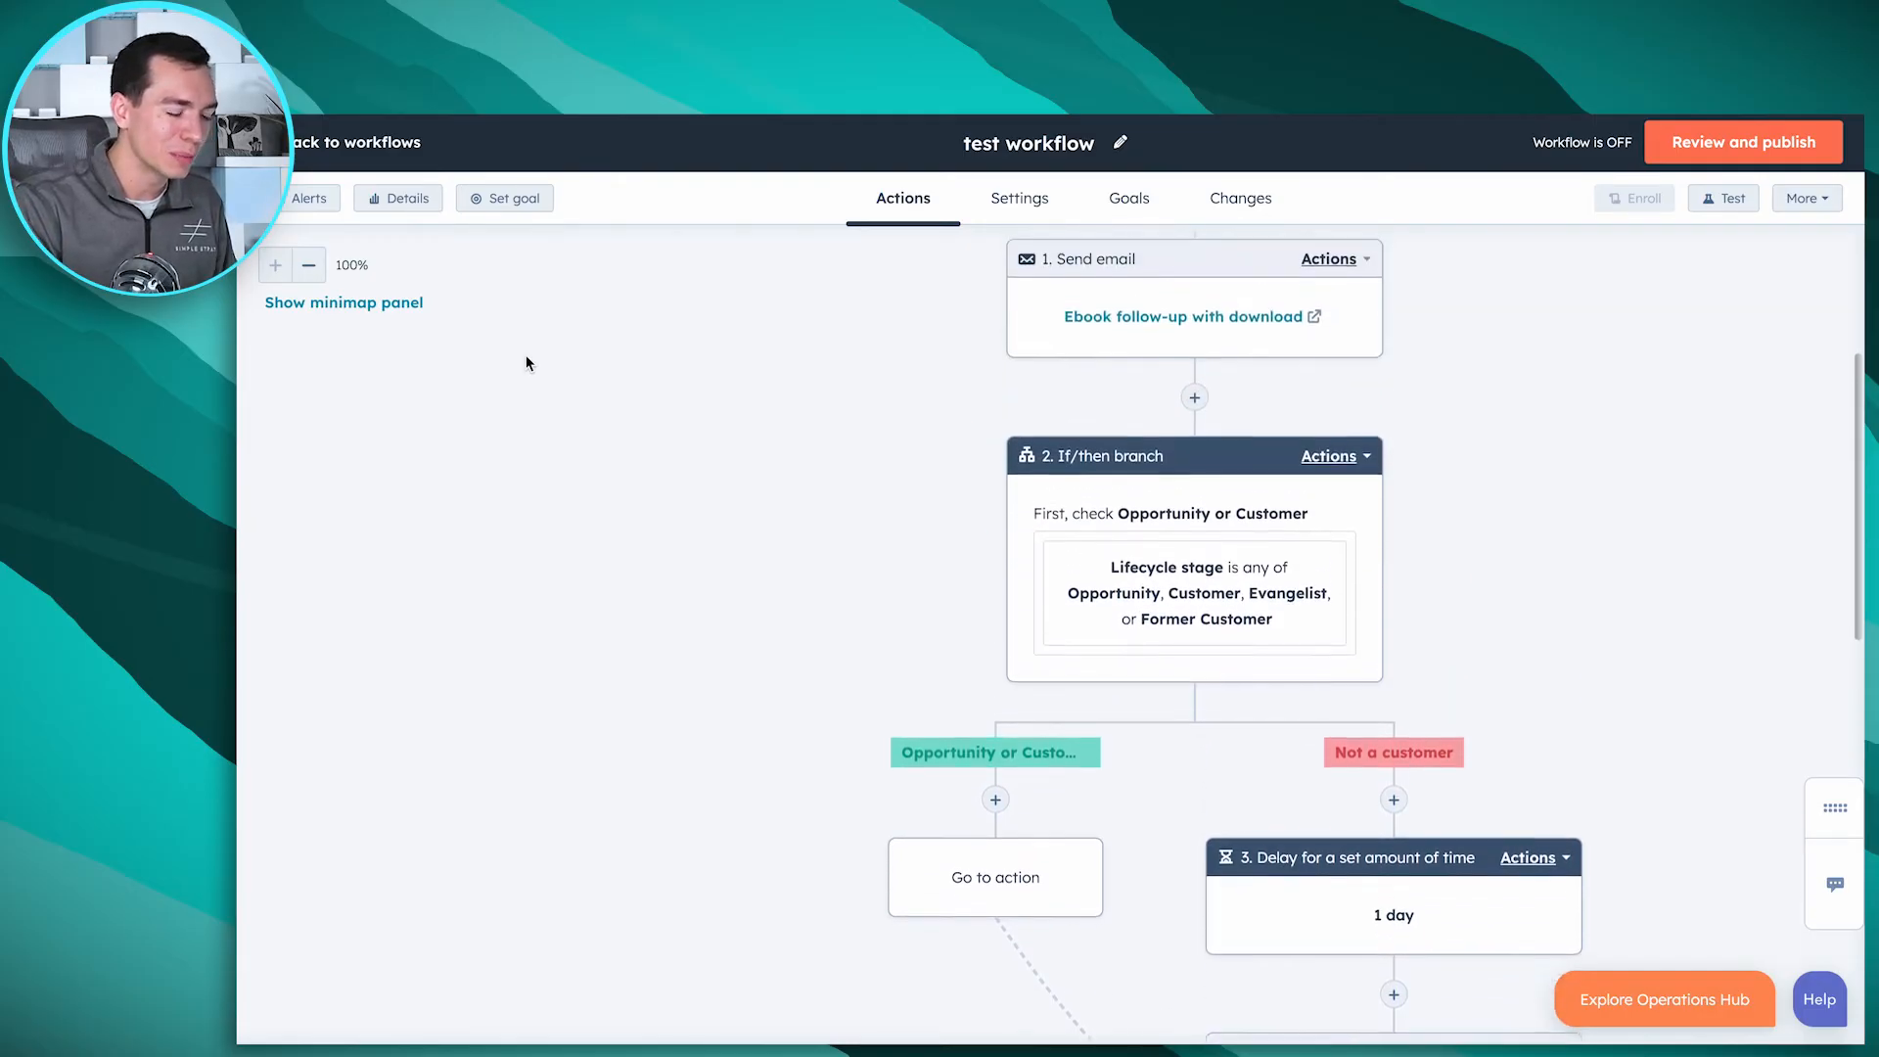
scroll(525, 363, "down", 8)
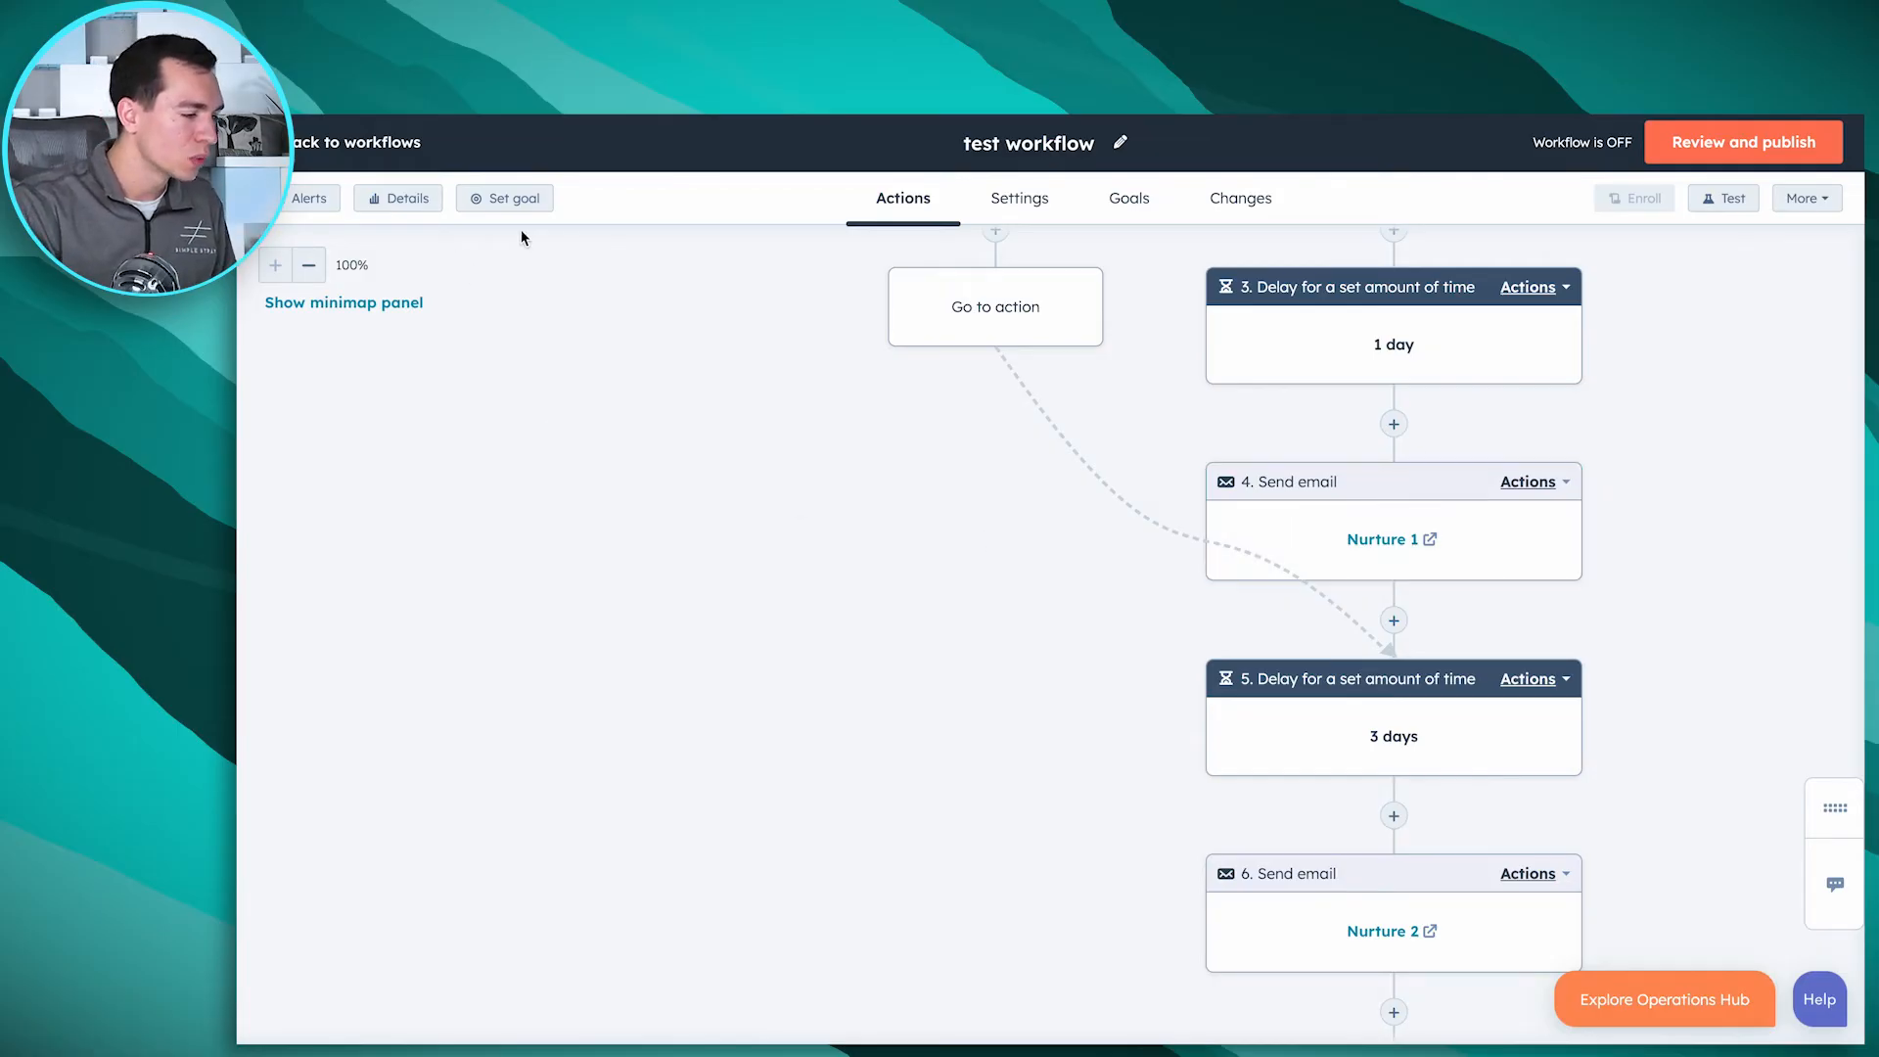
Step: Set and save the workflow goal as any form submission on the "[Demo] Free Big Data Consultation LP" page
left_click(522, 199)
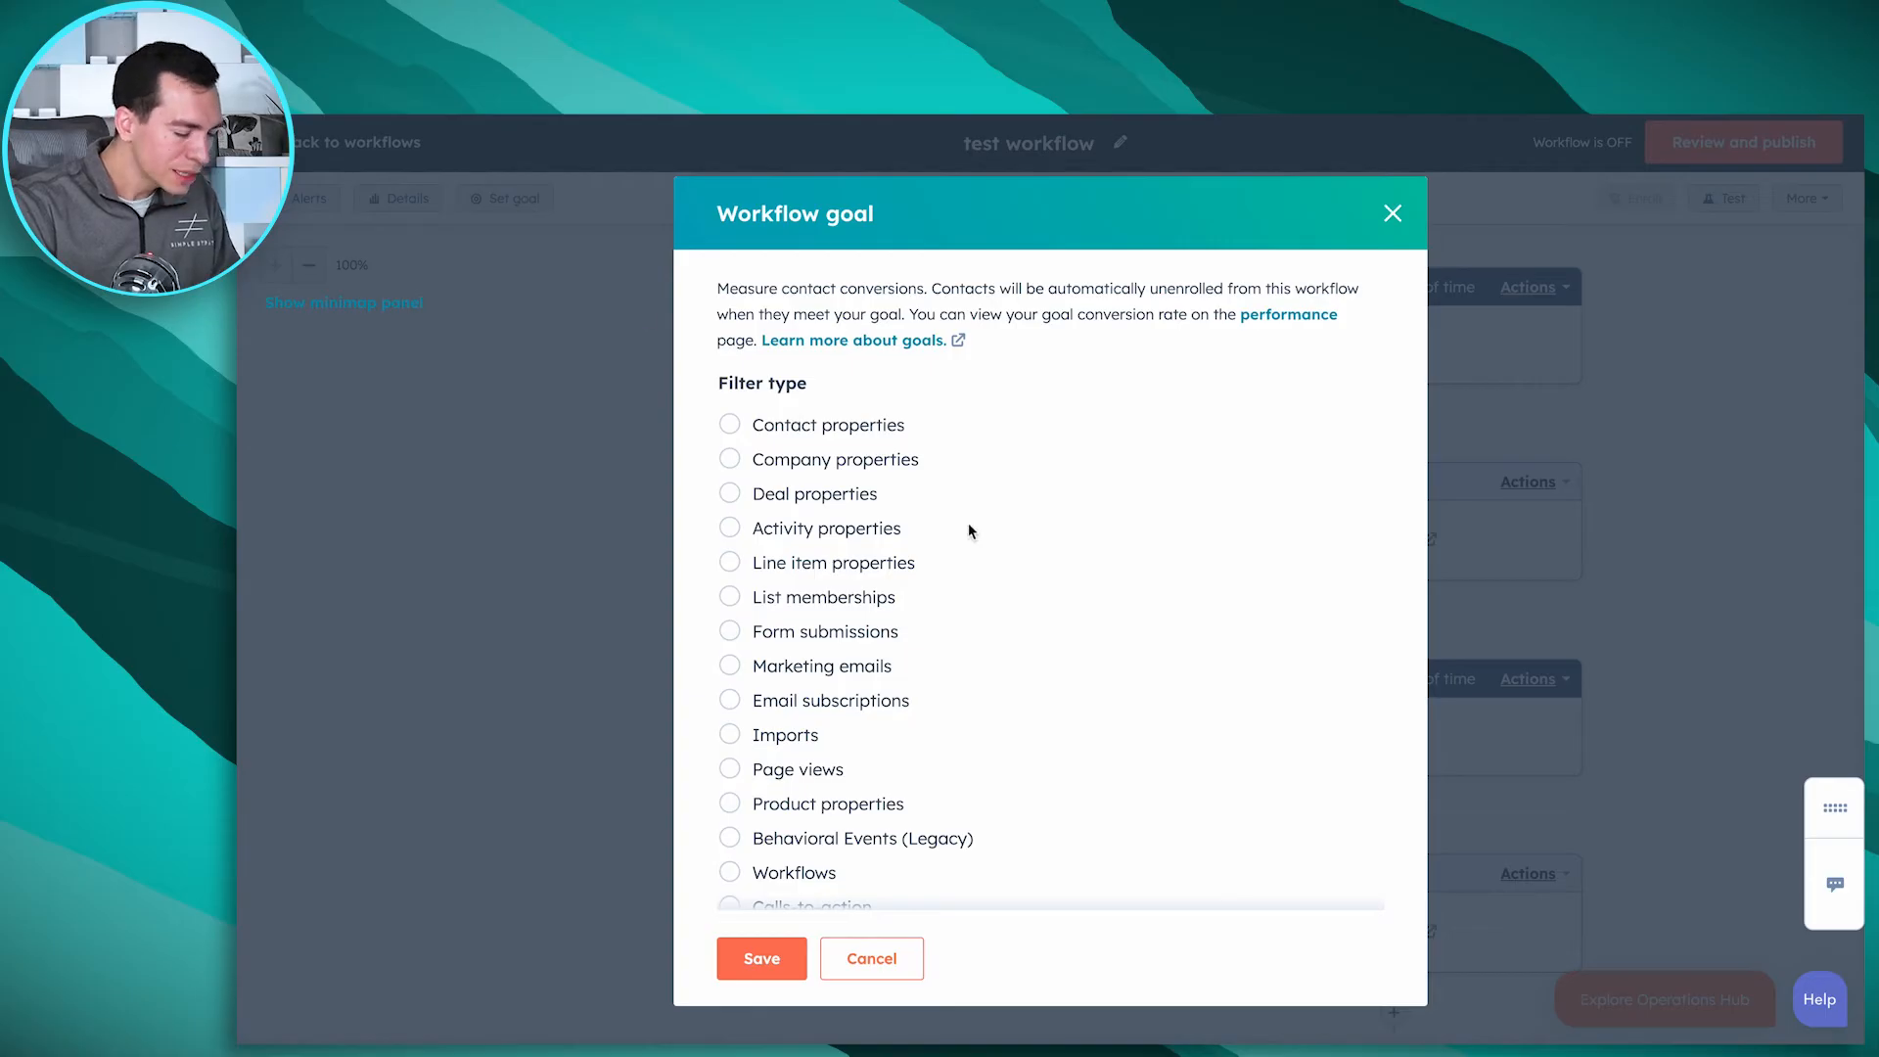
left_click(870, 635)
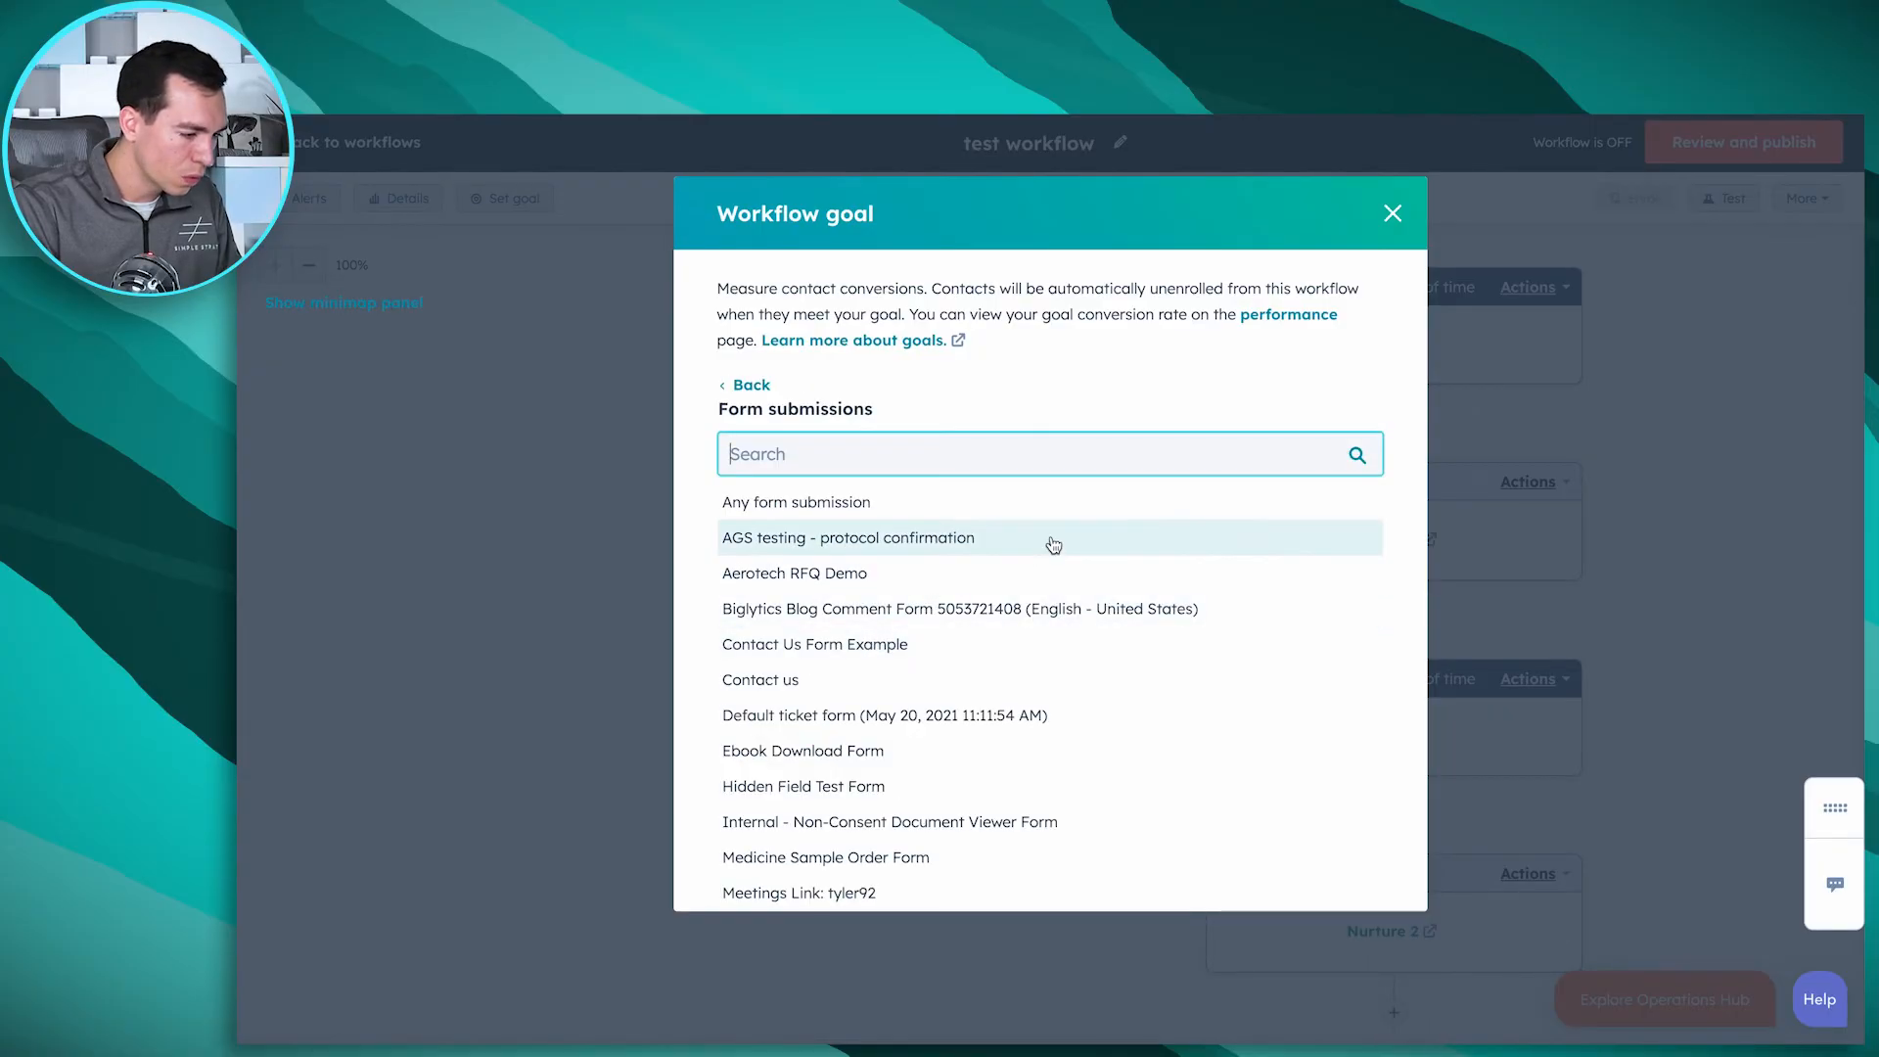
left_click(895, 505)
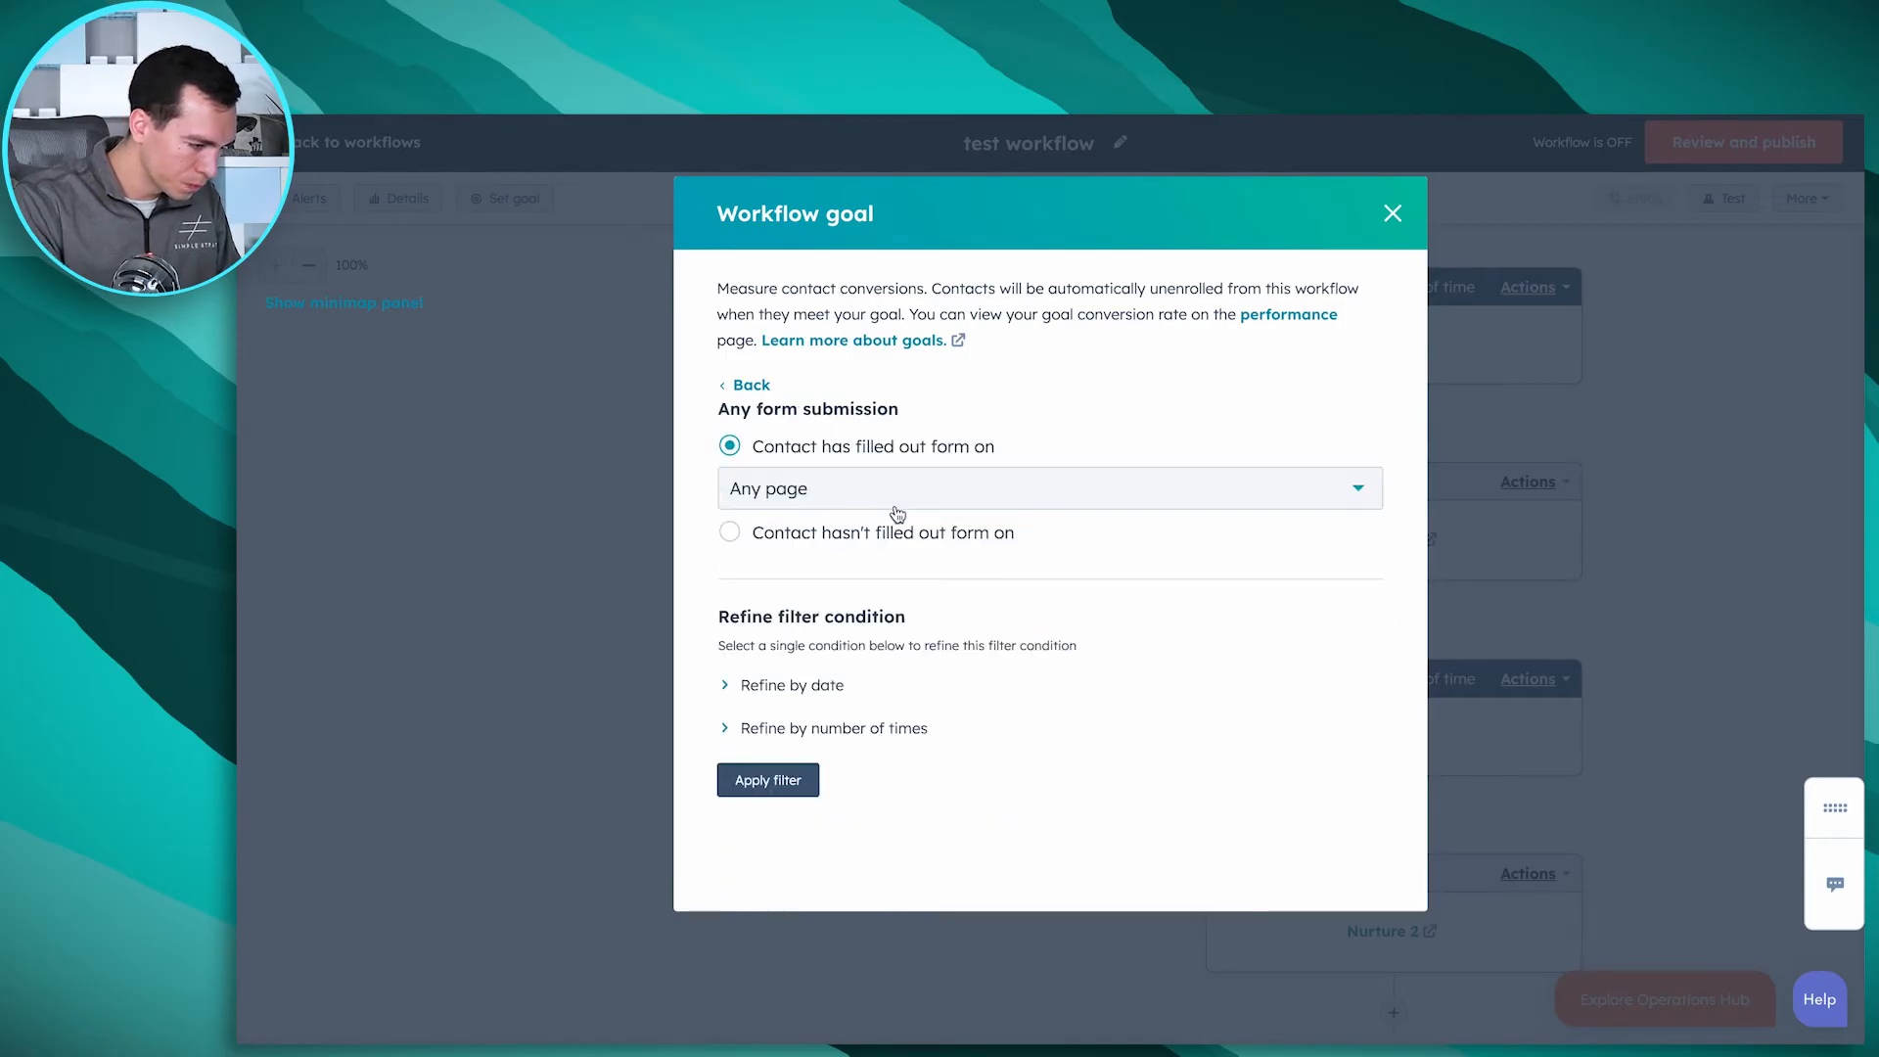
left_click(939, 501)
type("lp")
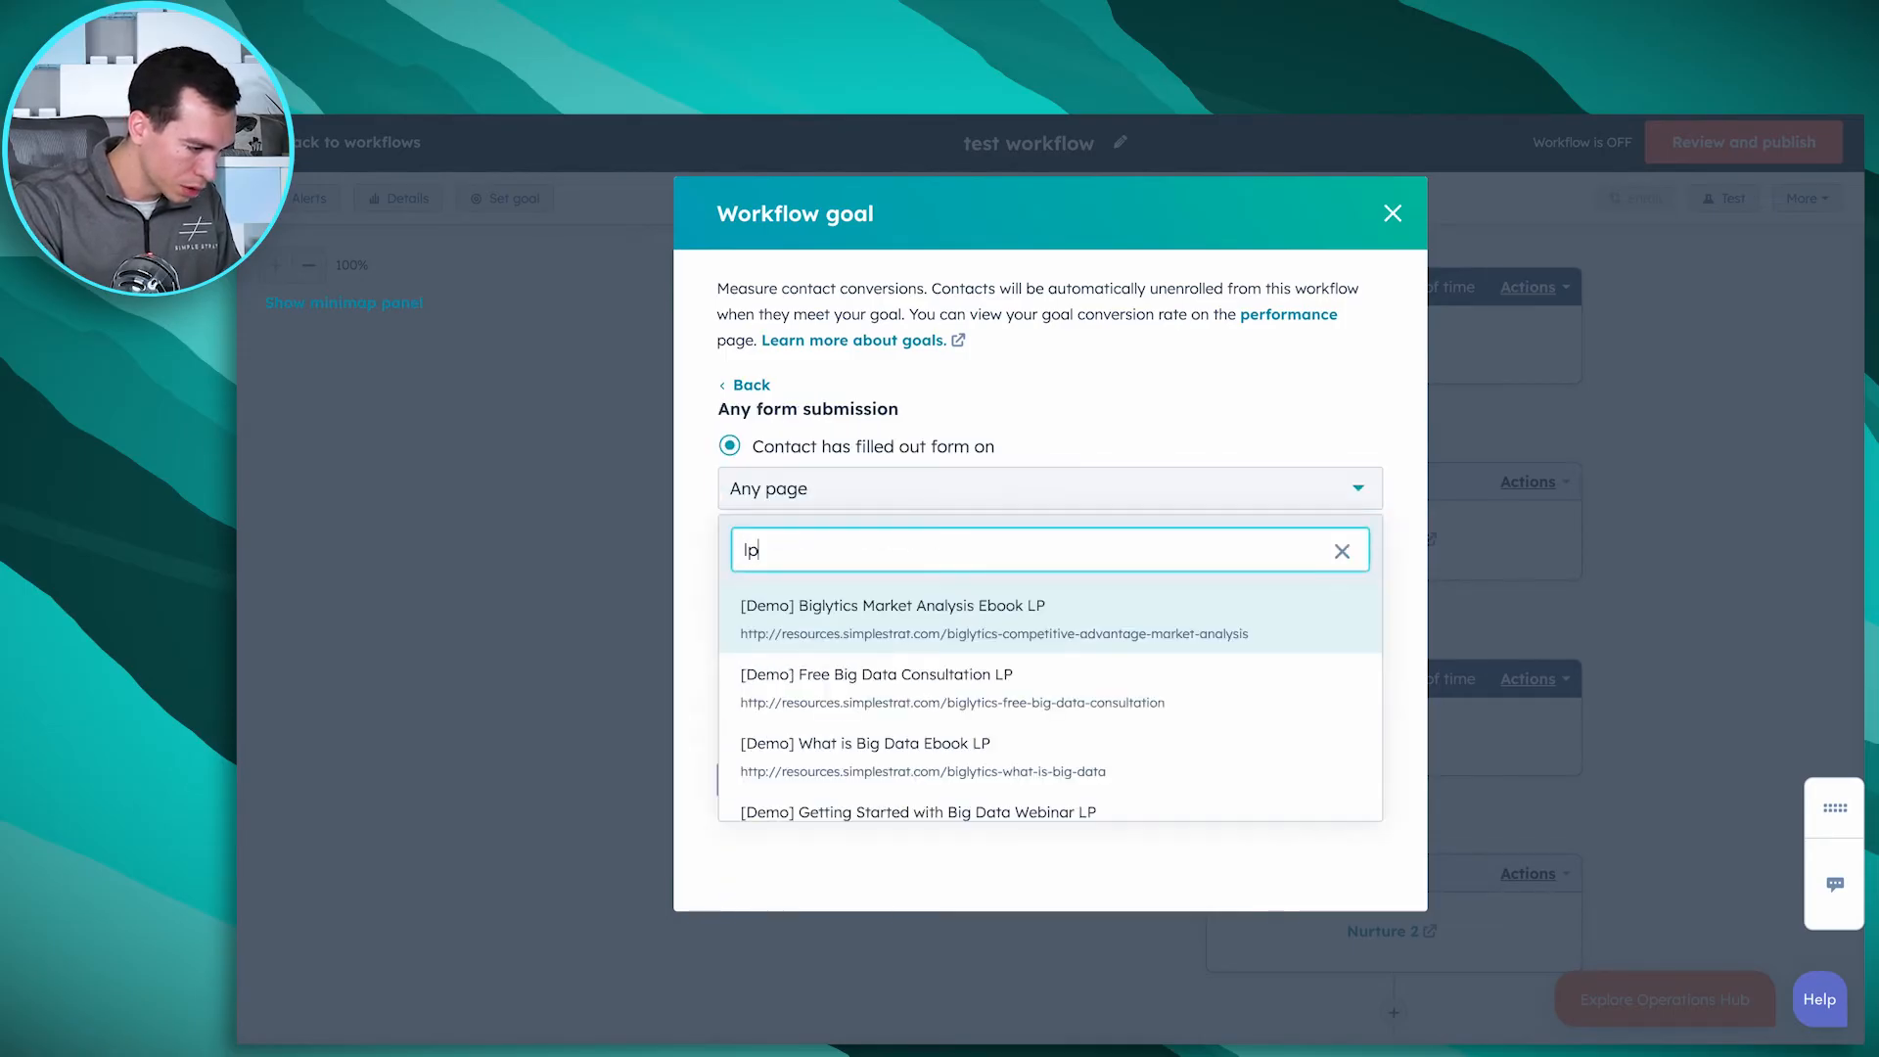
scroll(1183, 696, "down", 1)
scroll(1178, 696, "up", 1)
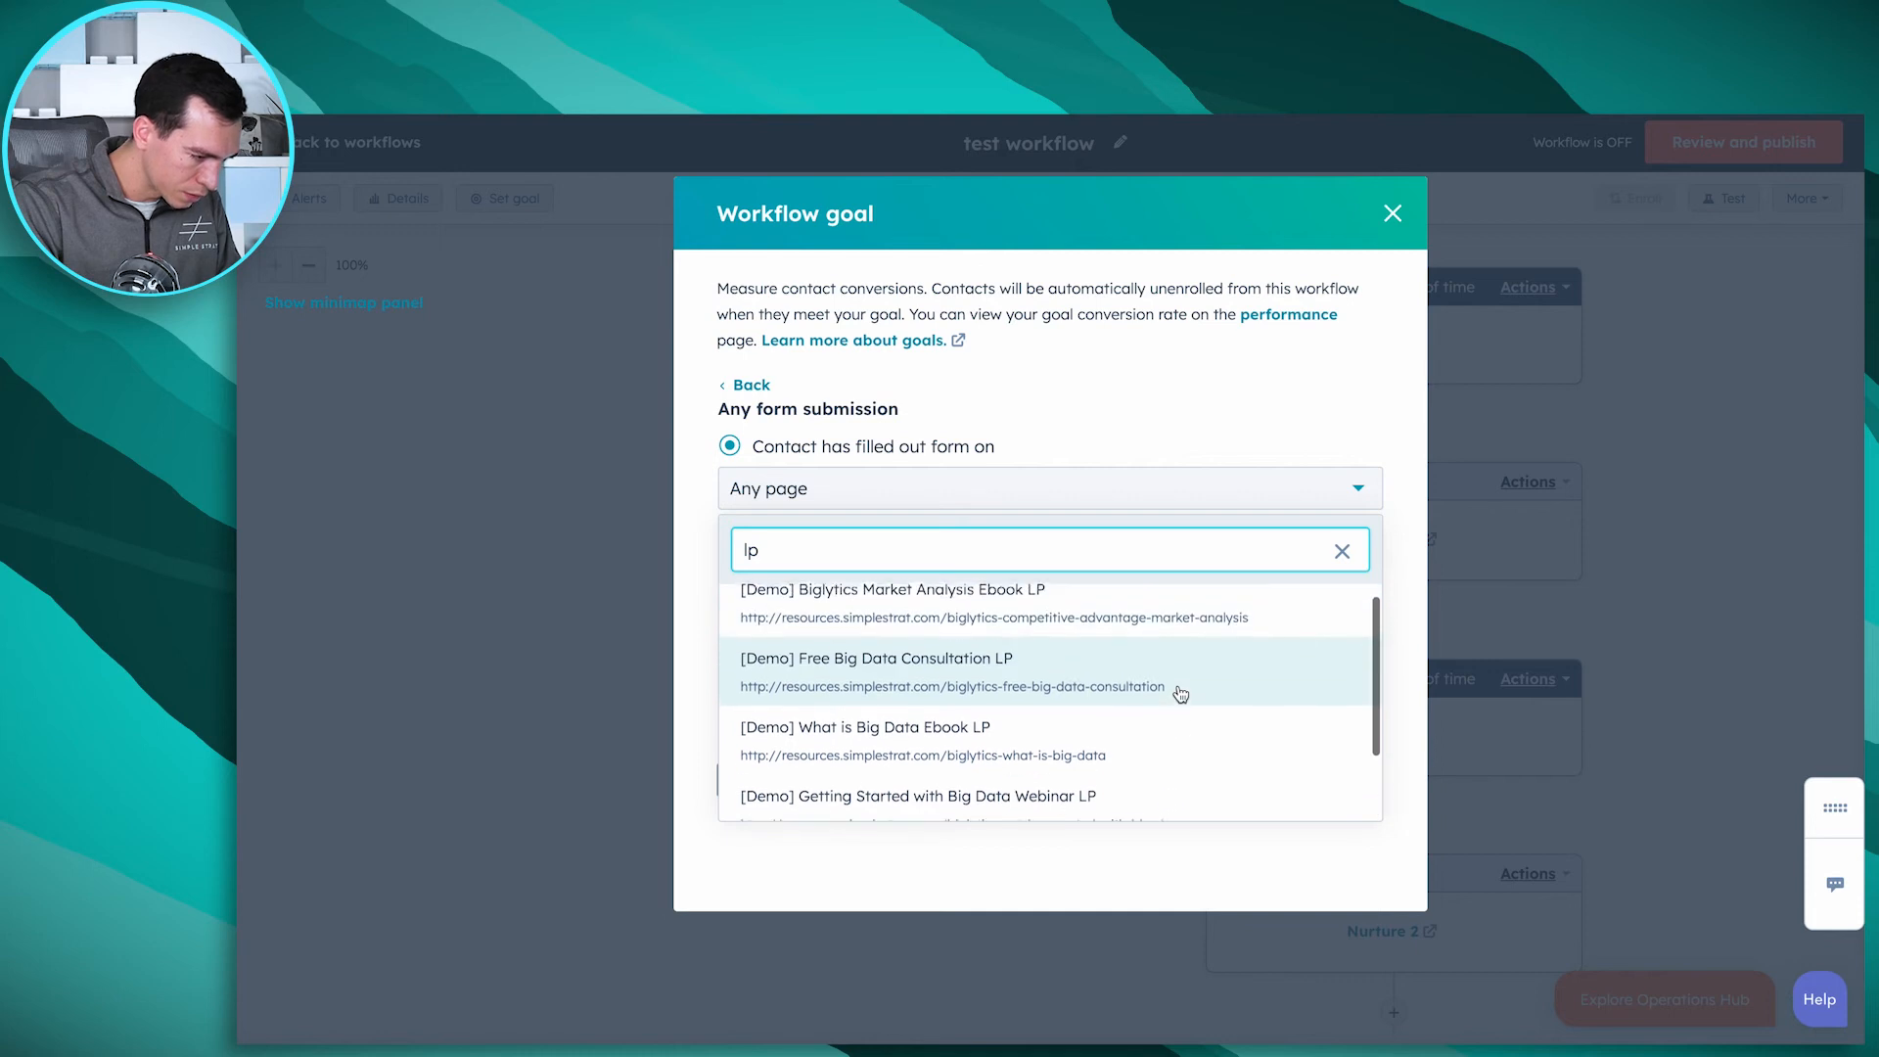
left_click(994, 670)
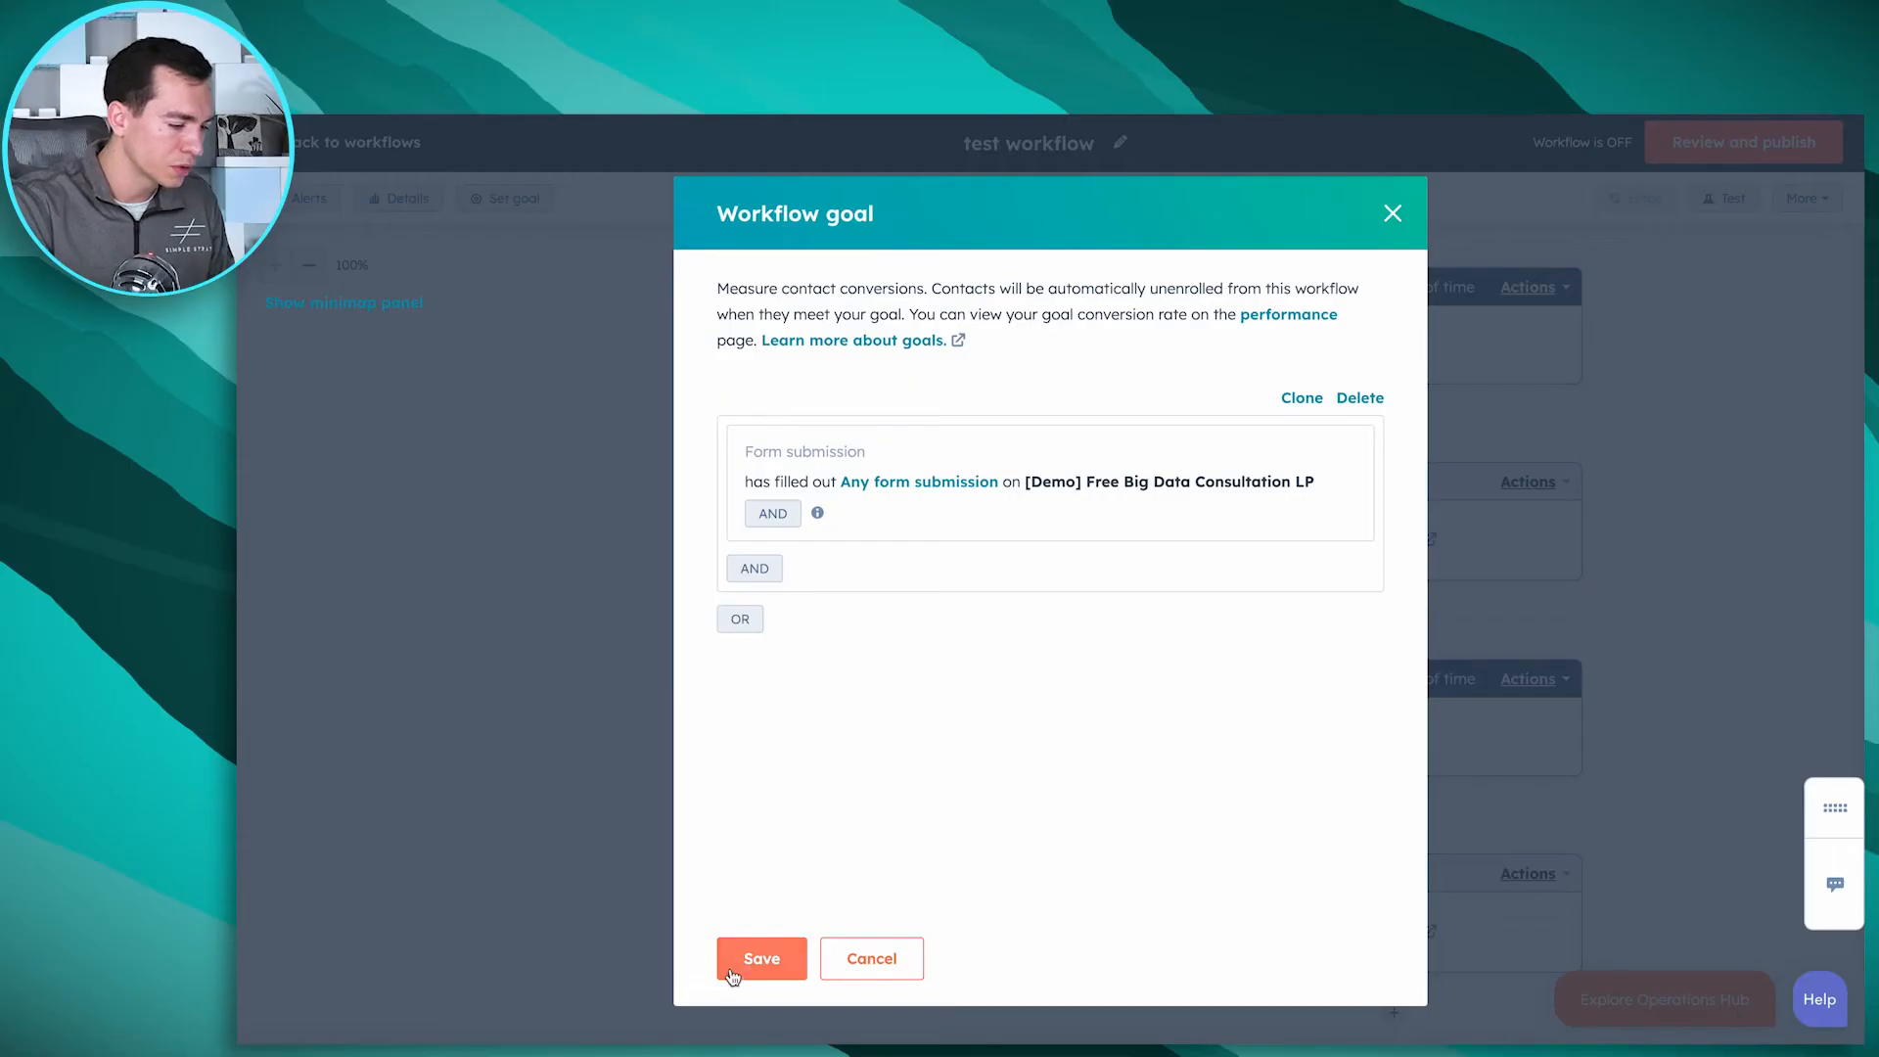
left_click(740, 974)
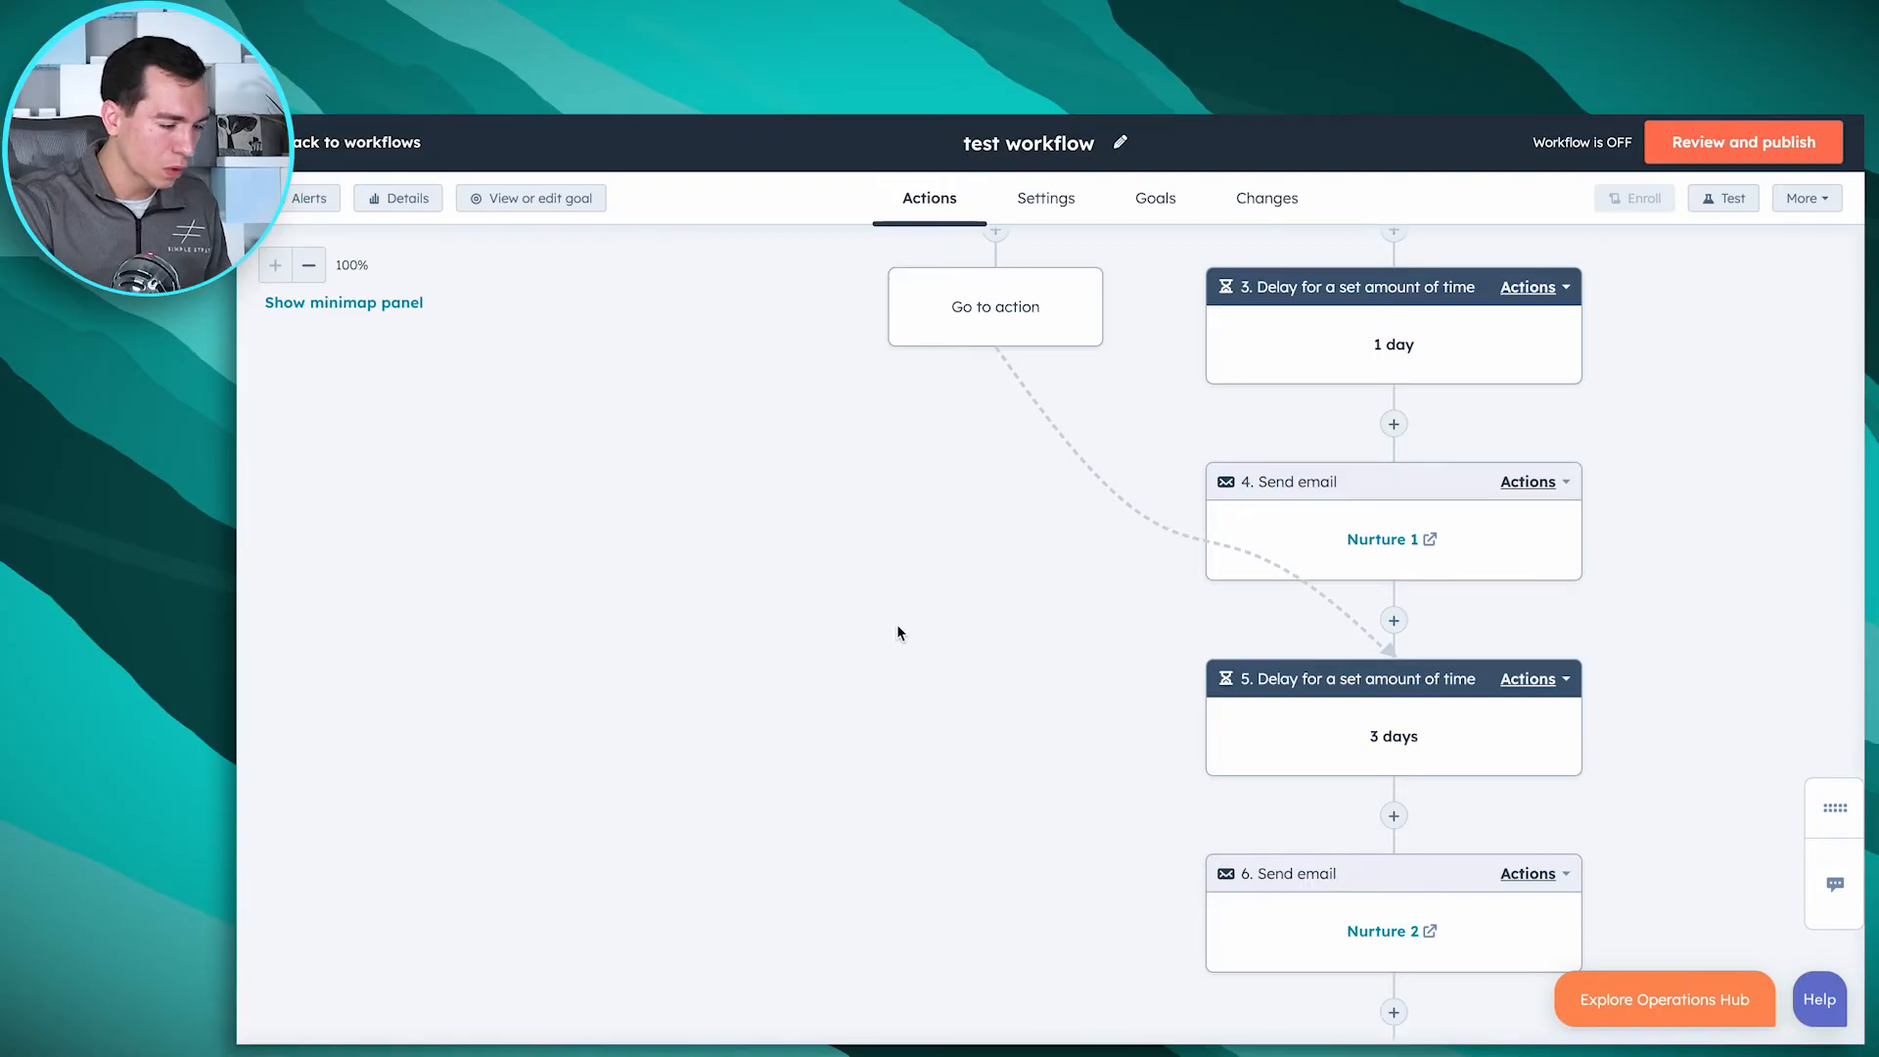
Step: Examine the workflow's performance details, including its top metrics and enrollment trends, and return to the workflow's actions
scroll(972, 609, "right", 2)
scroll(972, 608, "up", 10)
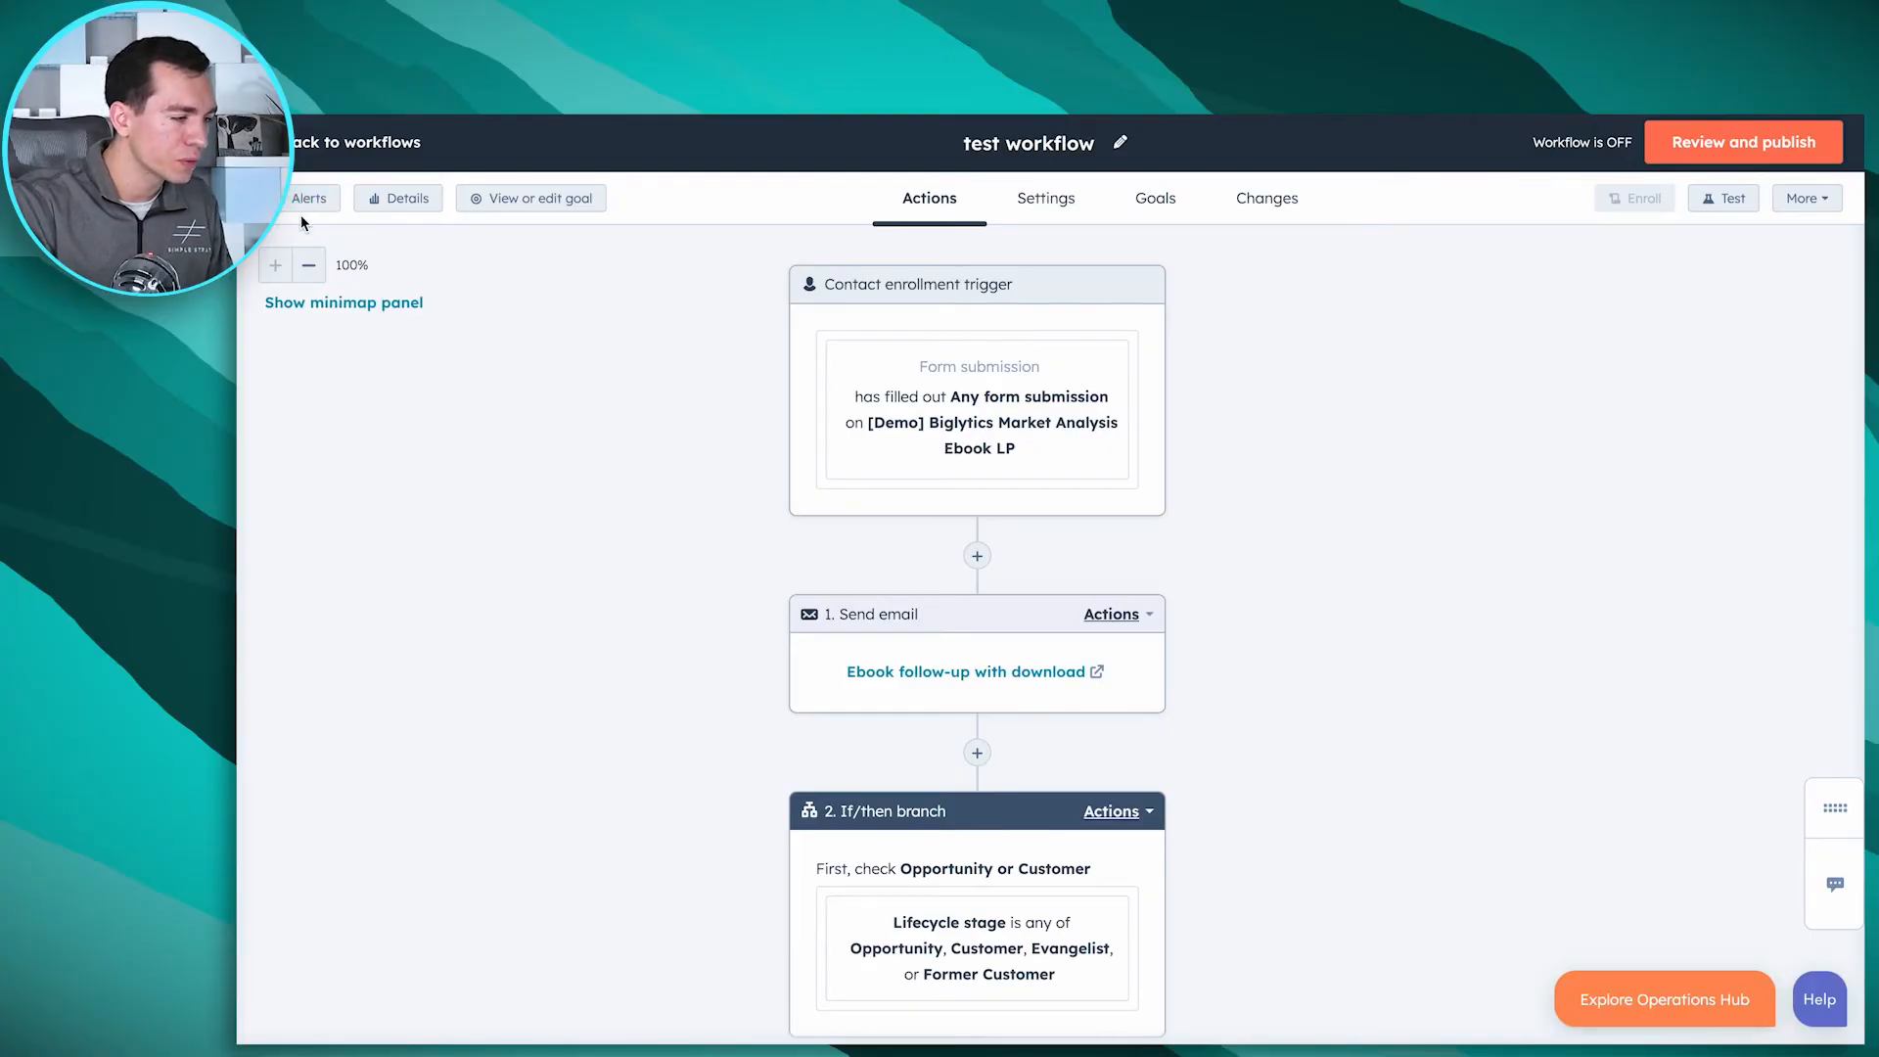
left_click(417, 199)
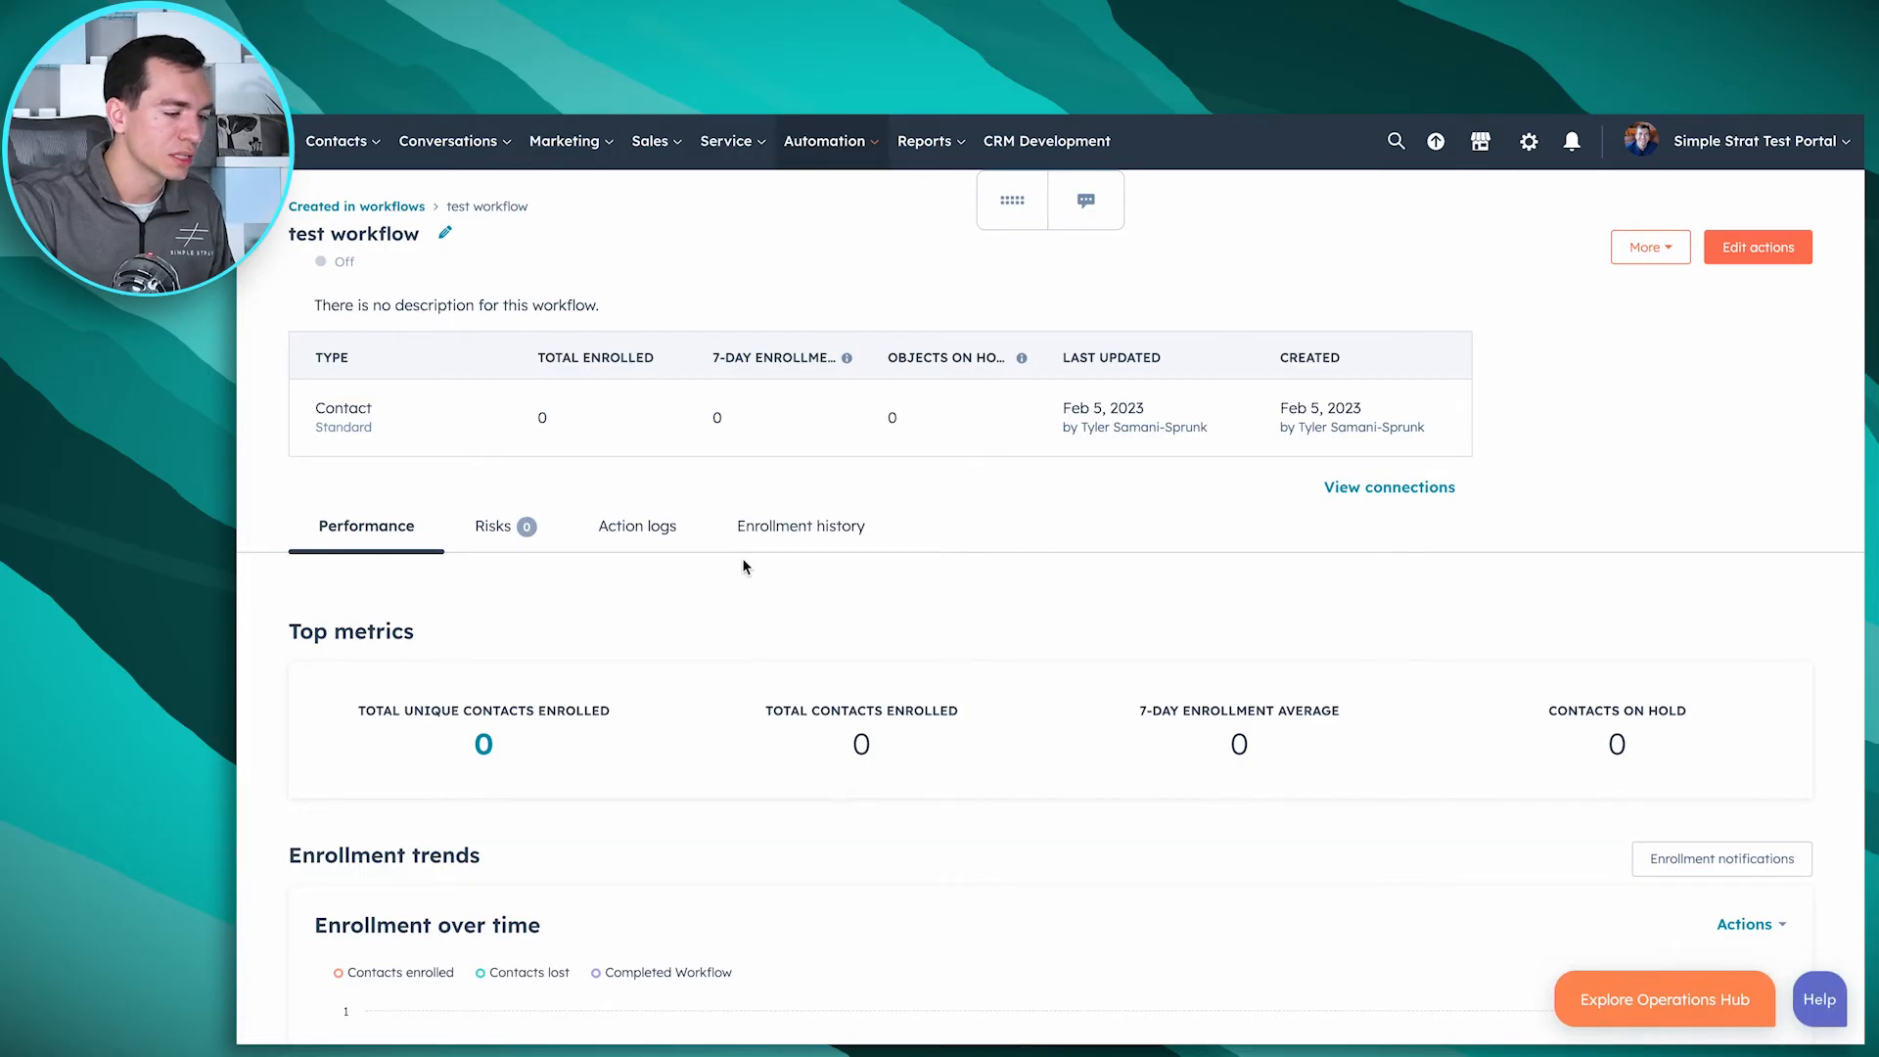
scroll(772, 736, "down", 2)
scroll(772, 736, "up", 2)
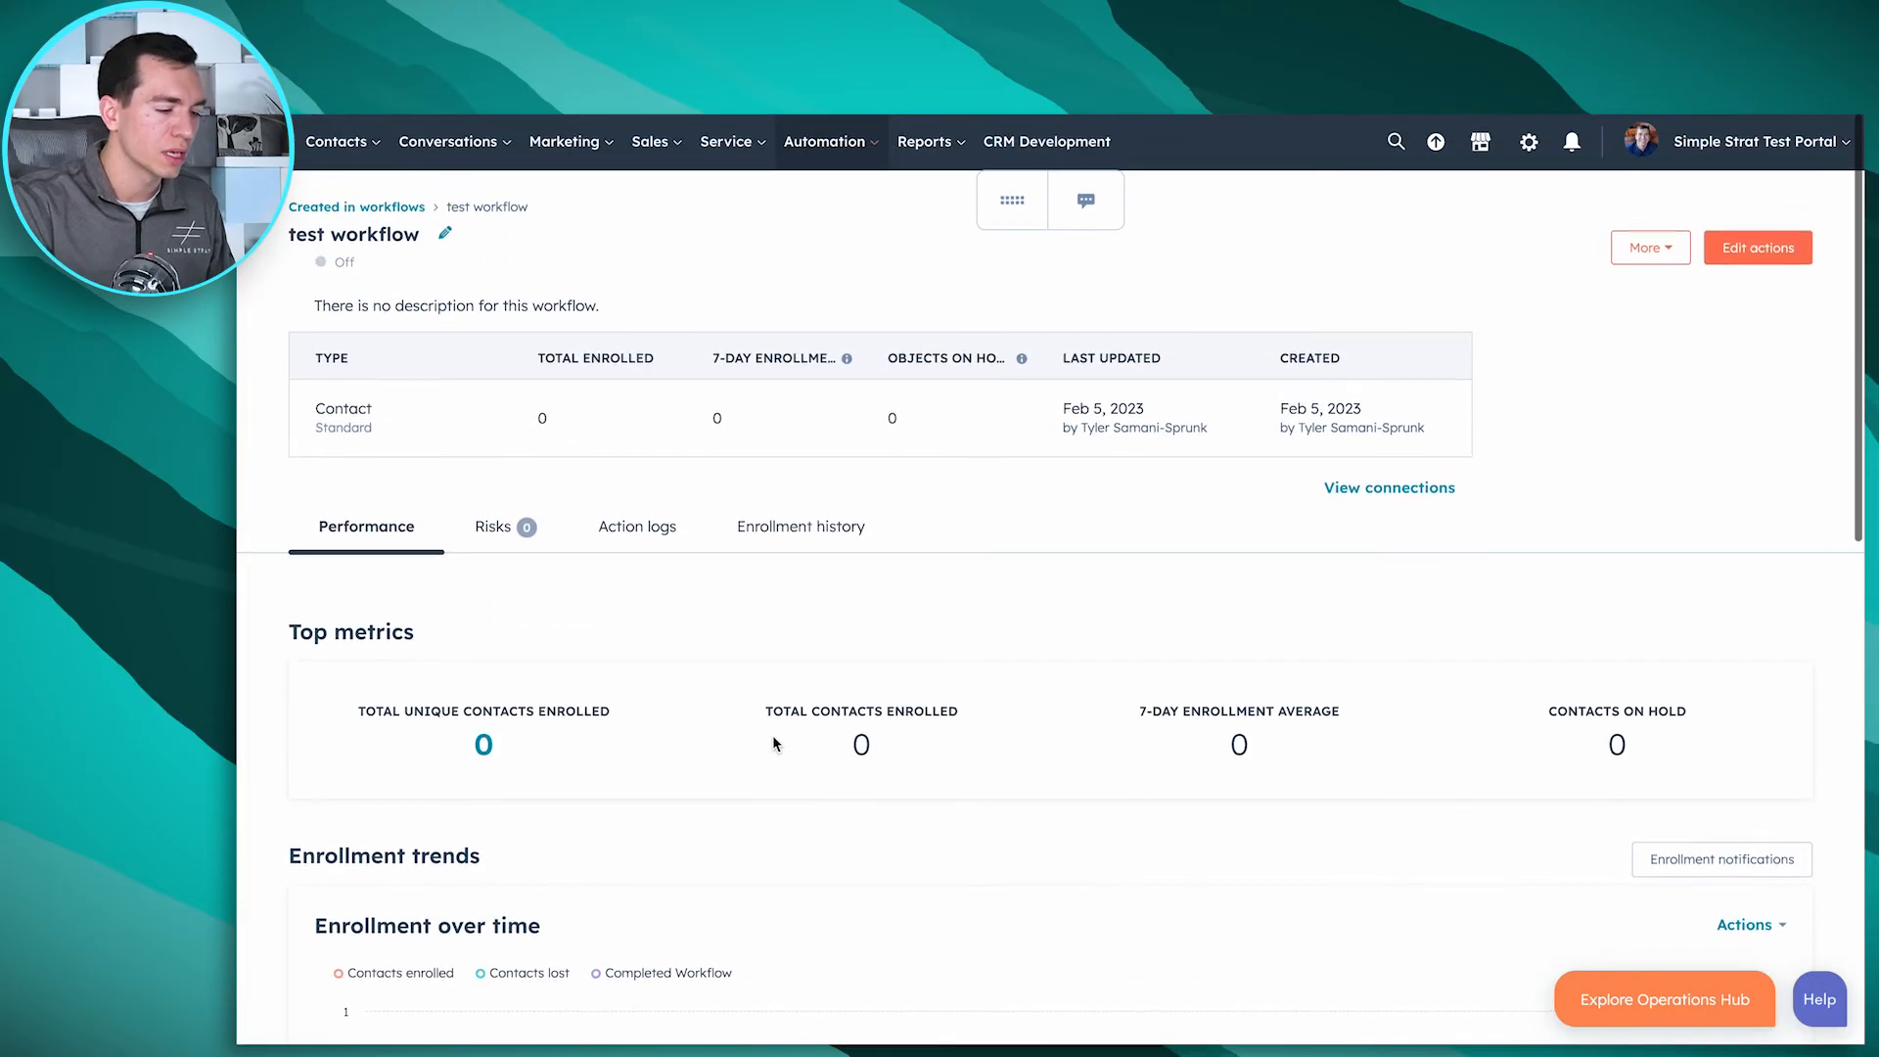
scroll(773, 742, "down", 2)
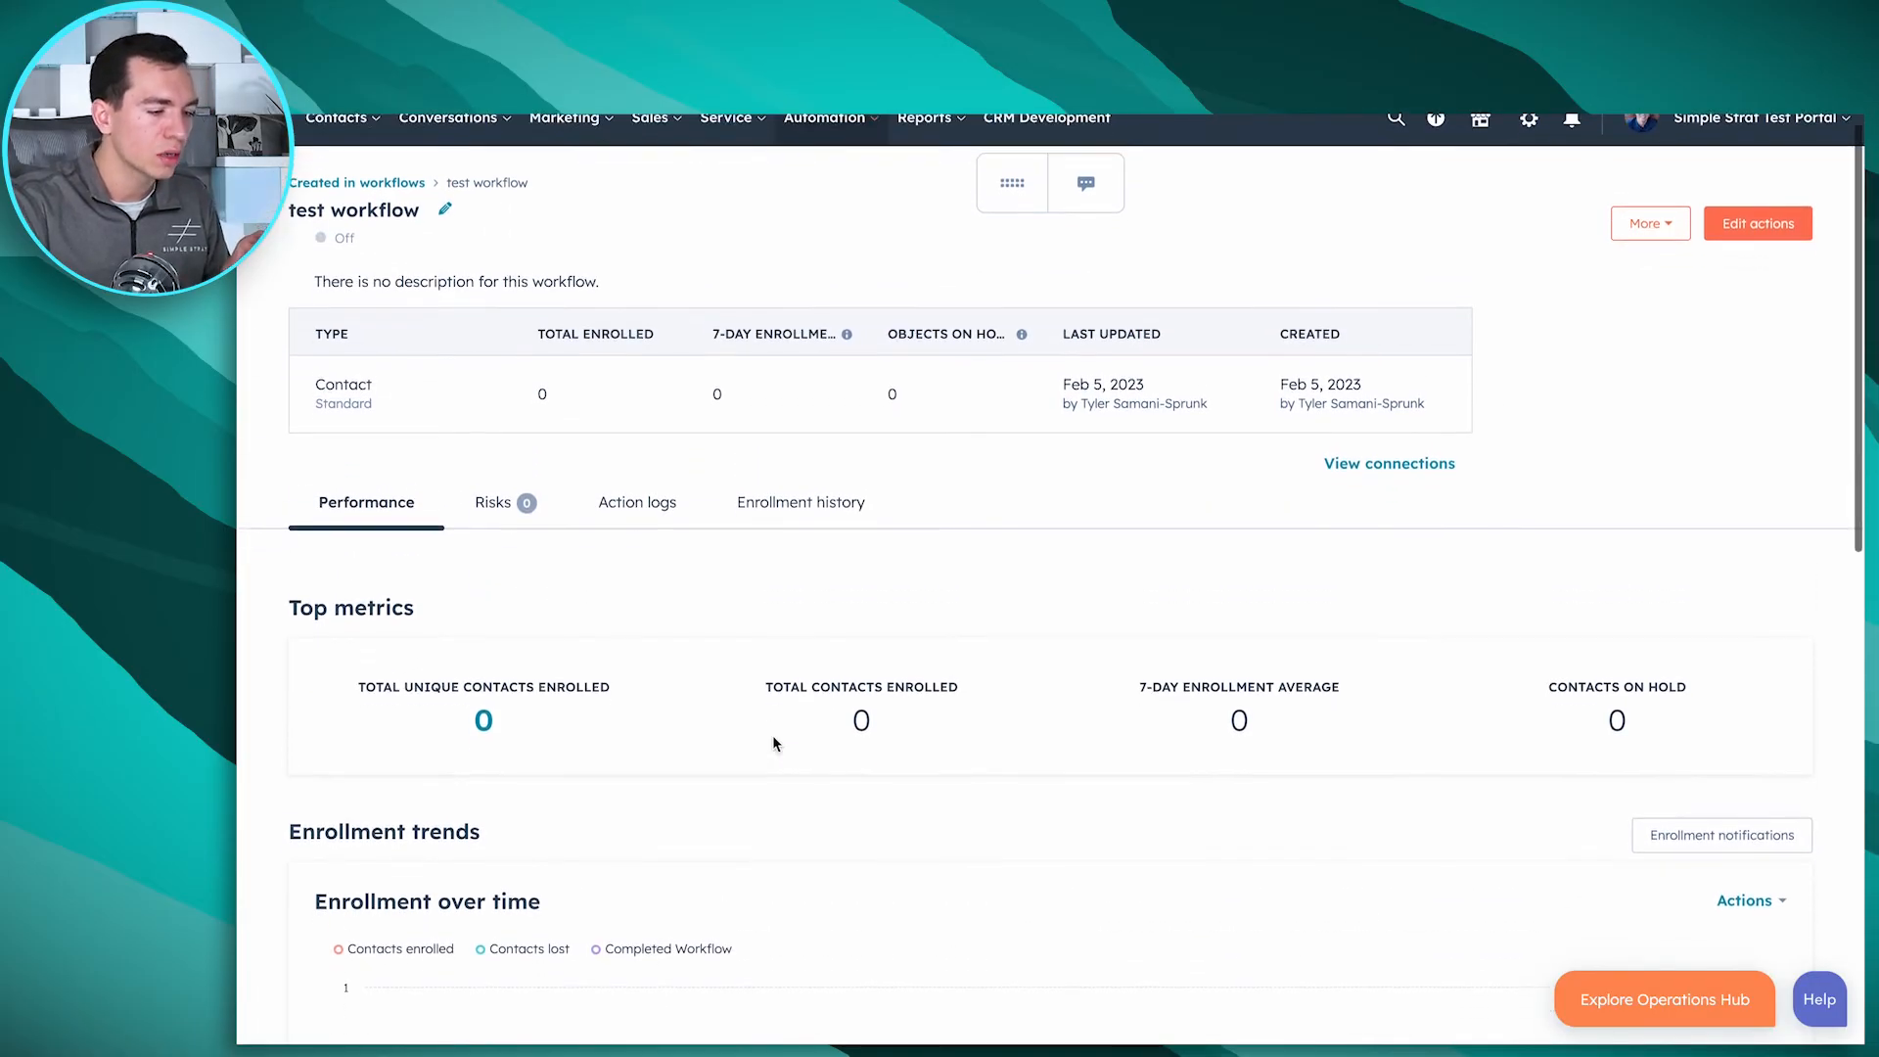
scroll(773, 738, "up", 2)
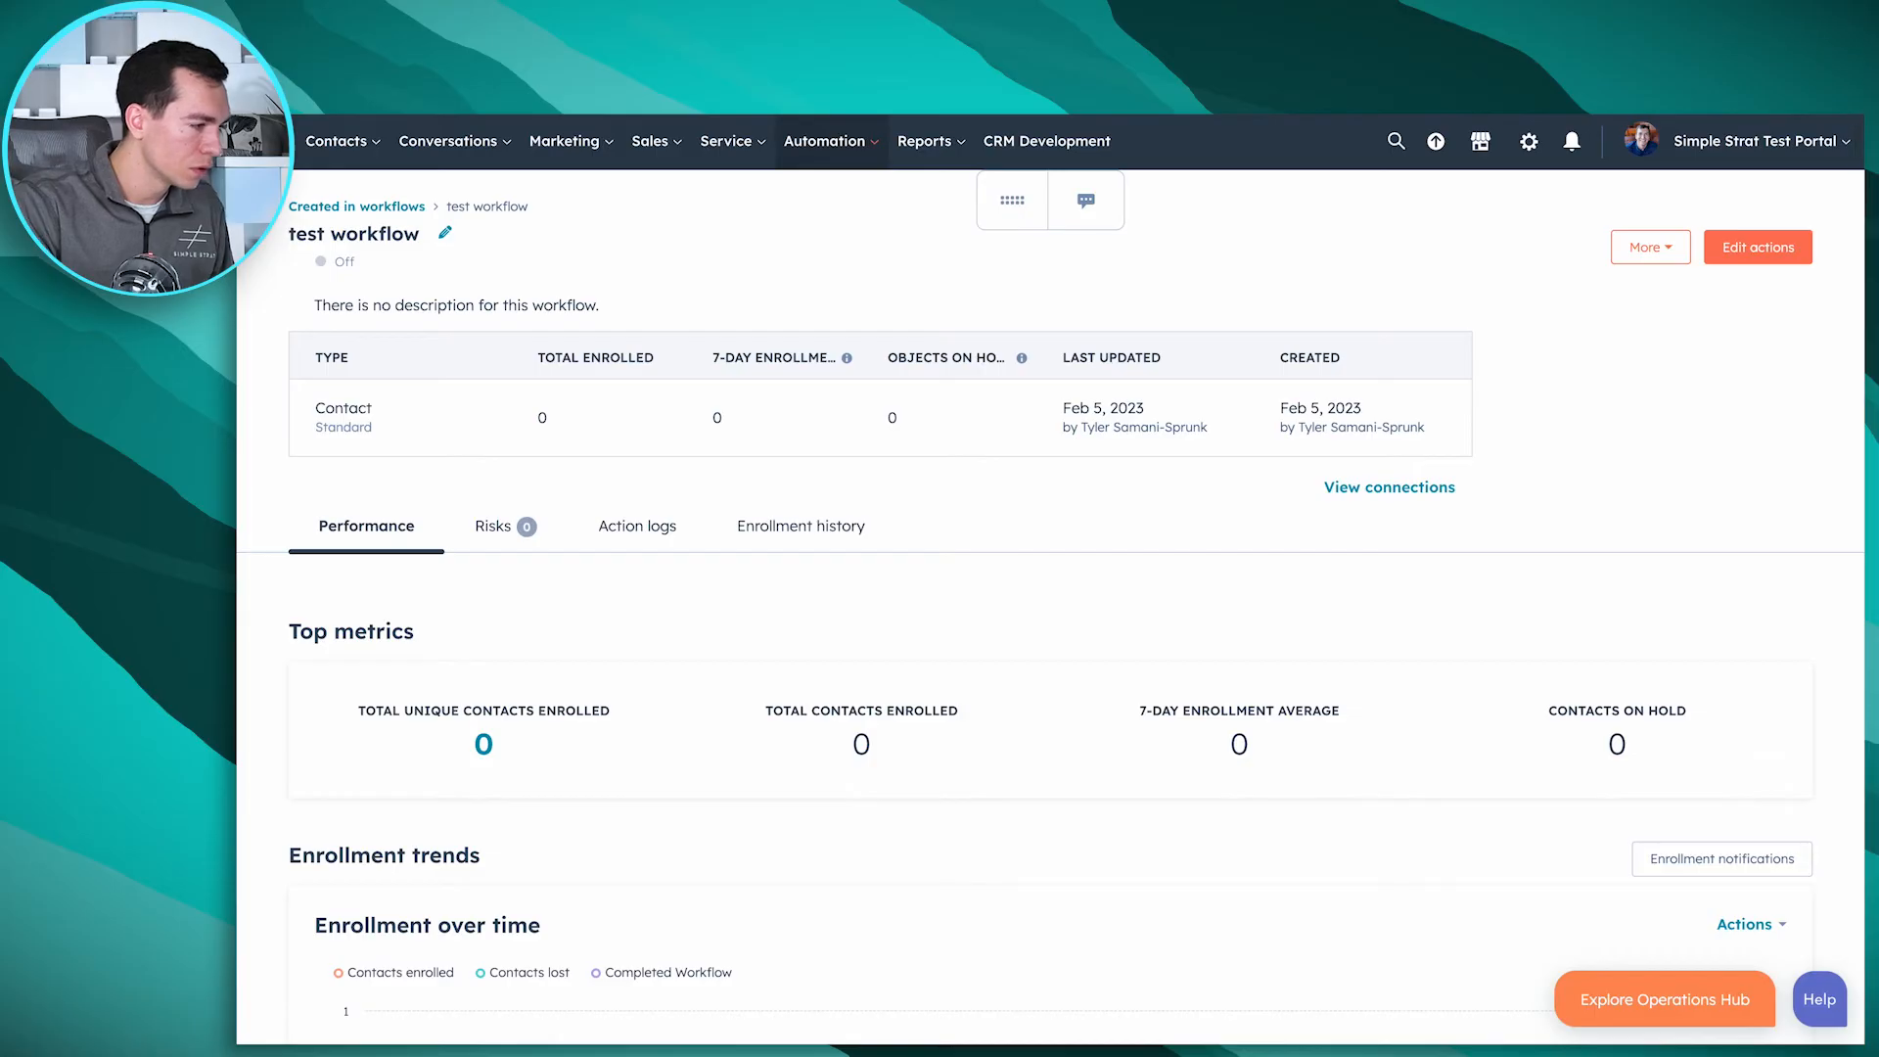
left_click(356, 205)
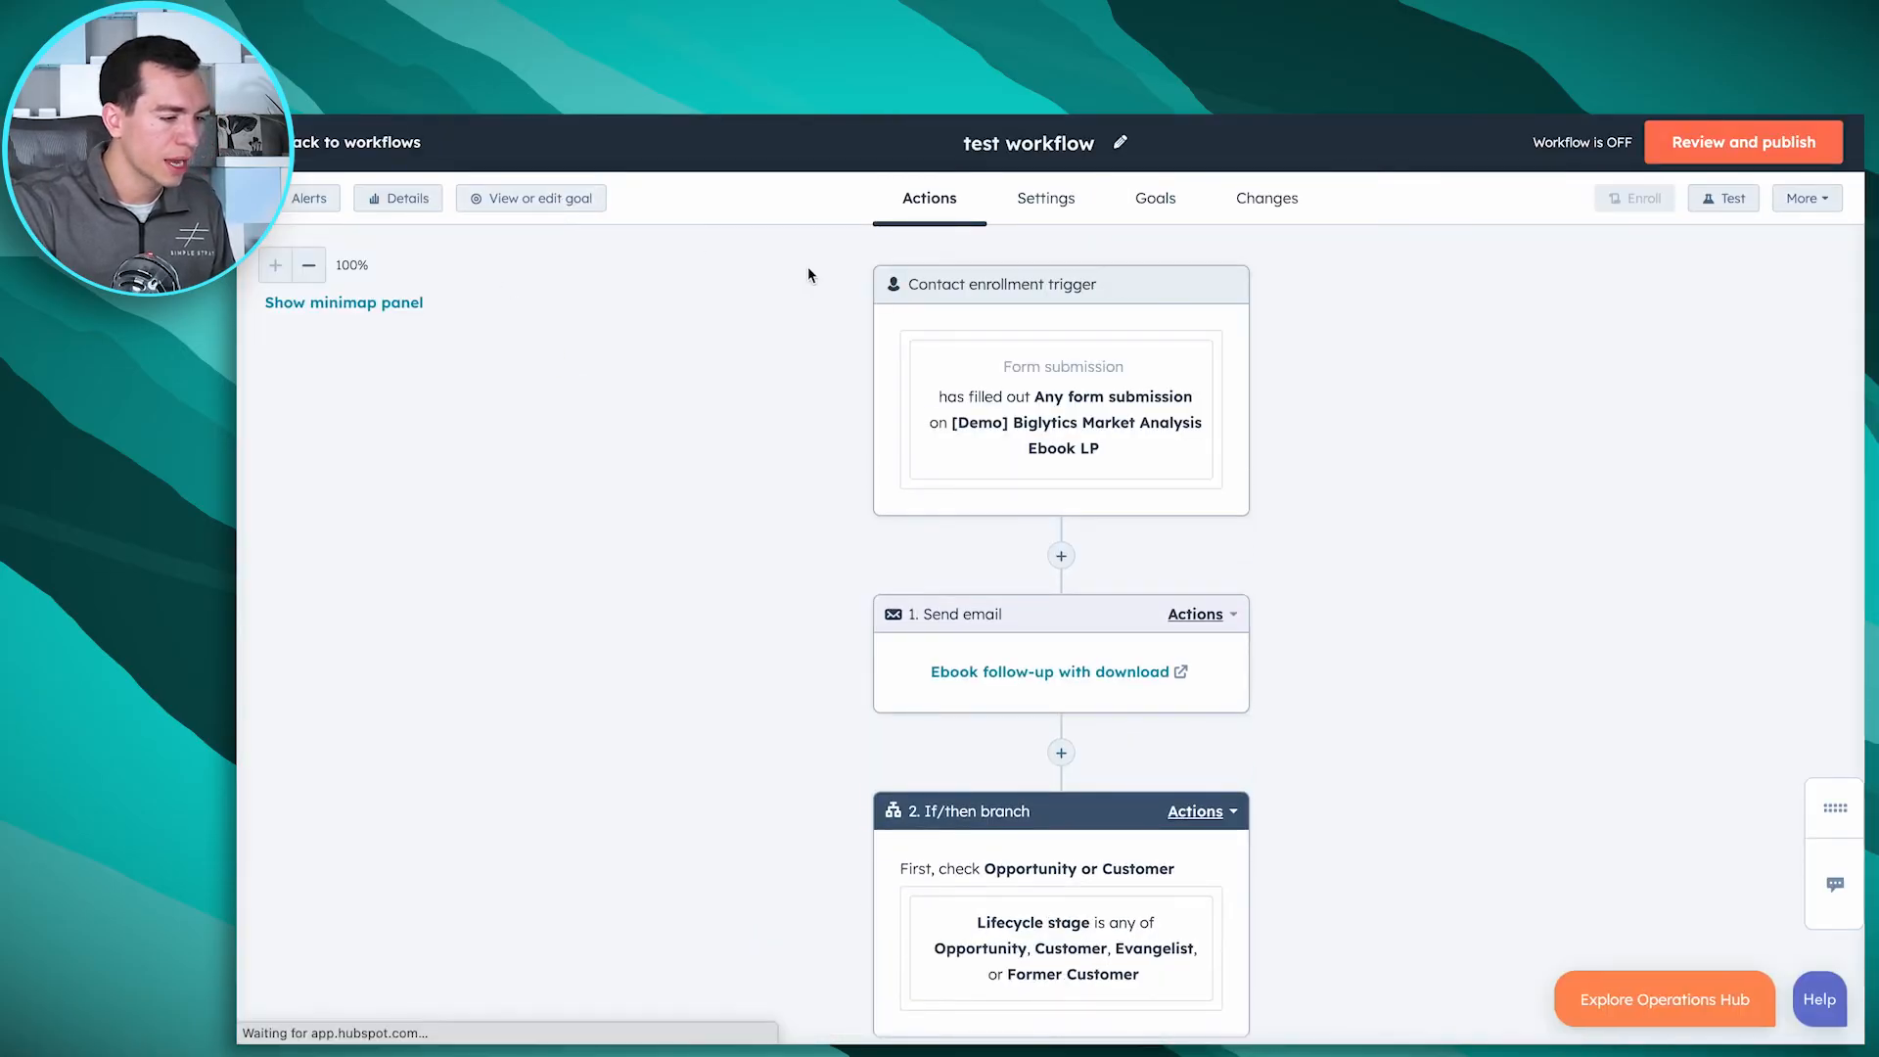
Step: Set the workflow's actions to execute only at specific times, Mon - Fri from 9:00 AM to 5:00 PM
scroll(839, 429, "down", 3)
scroll(839, 429, "up", 4)
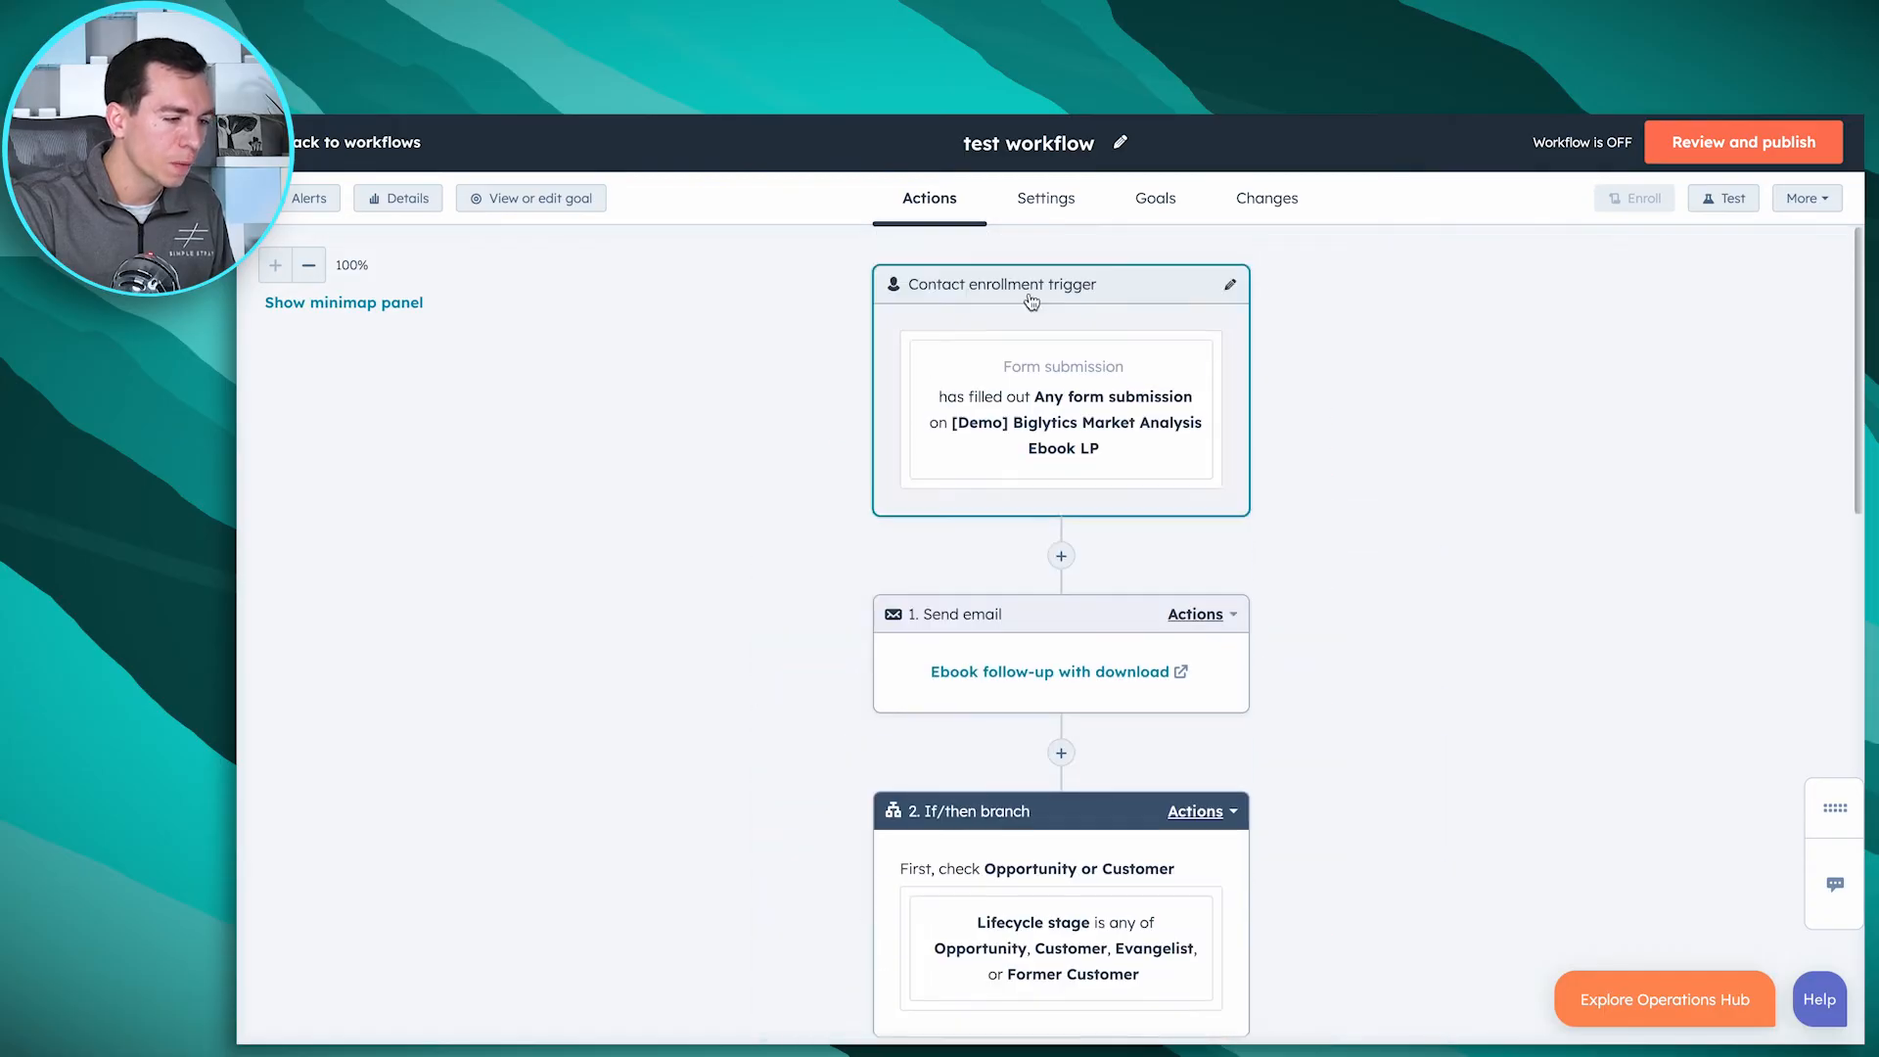
left_click(1064, 205)
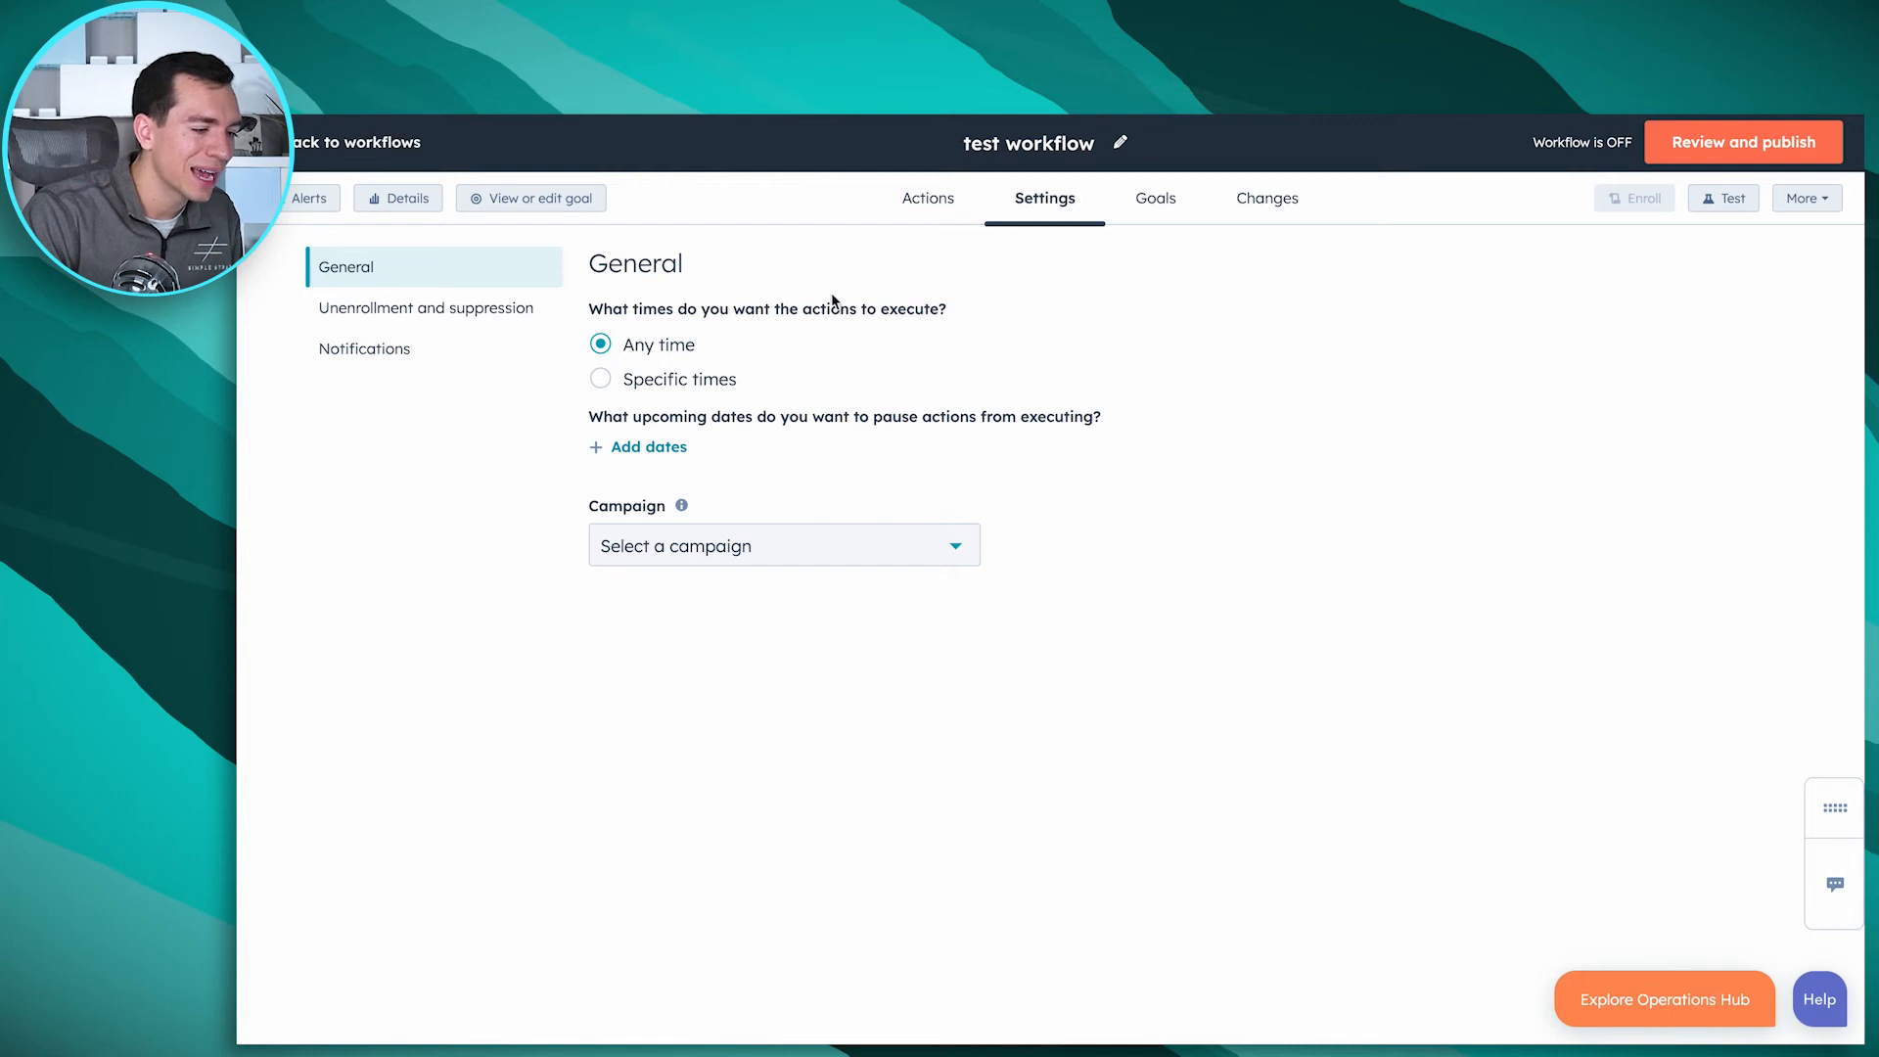
left_click(650, 392)
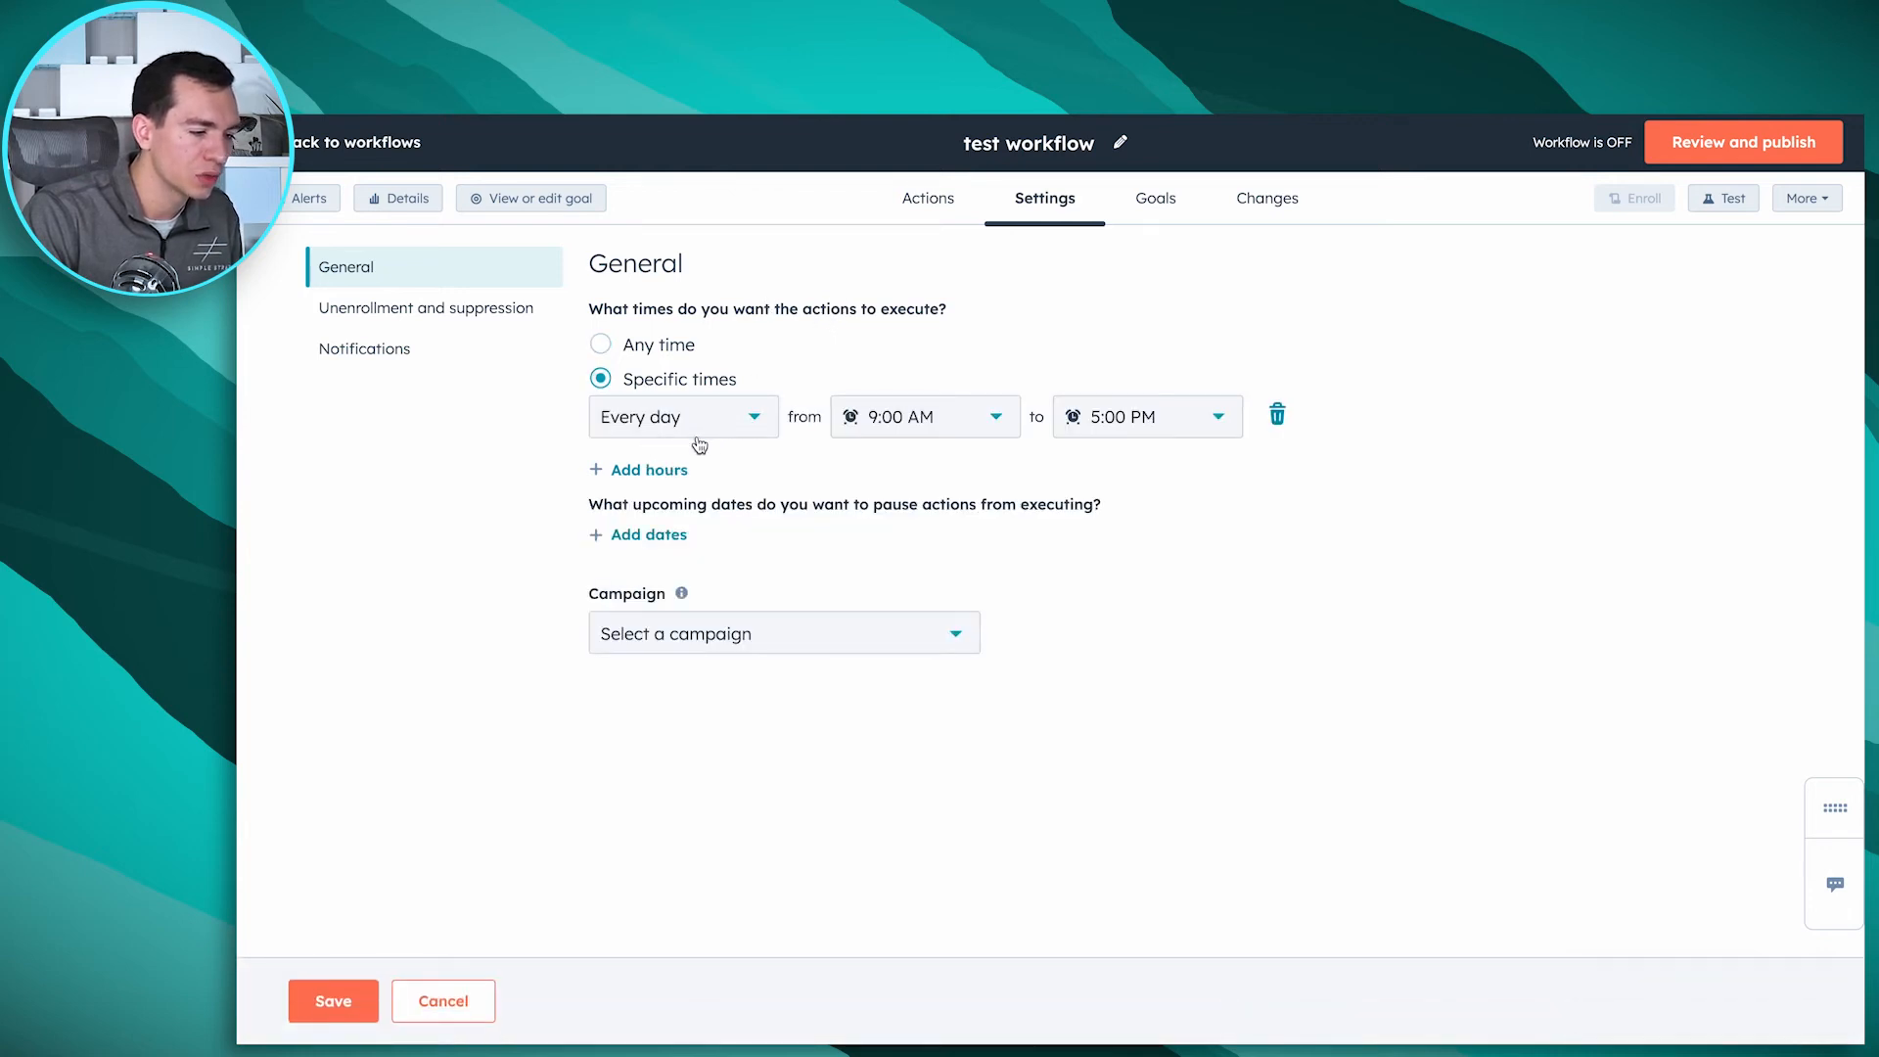
left_click(740, 420)
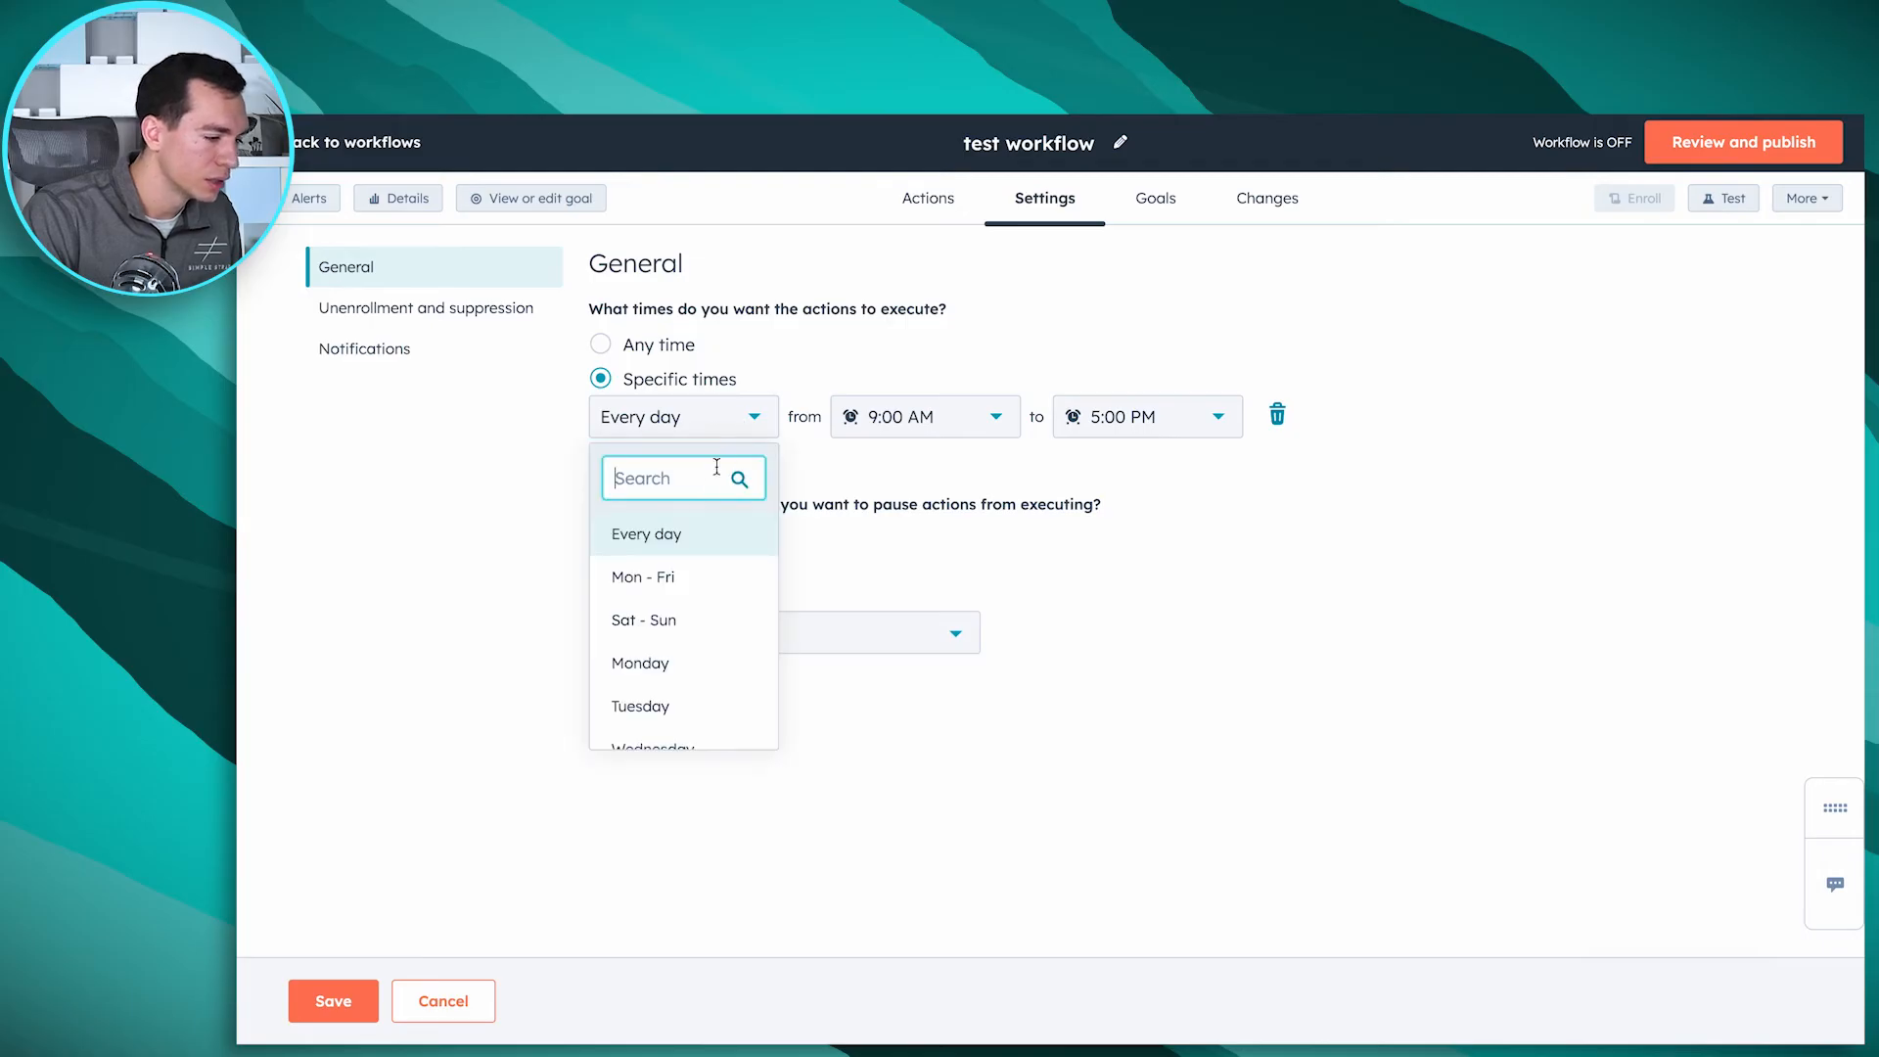
left_click(696, 574)
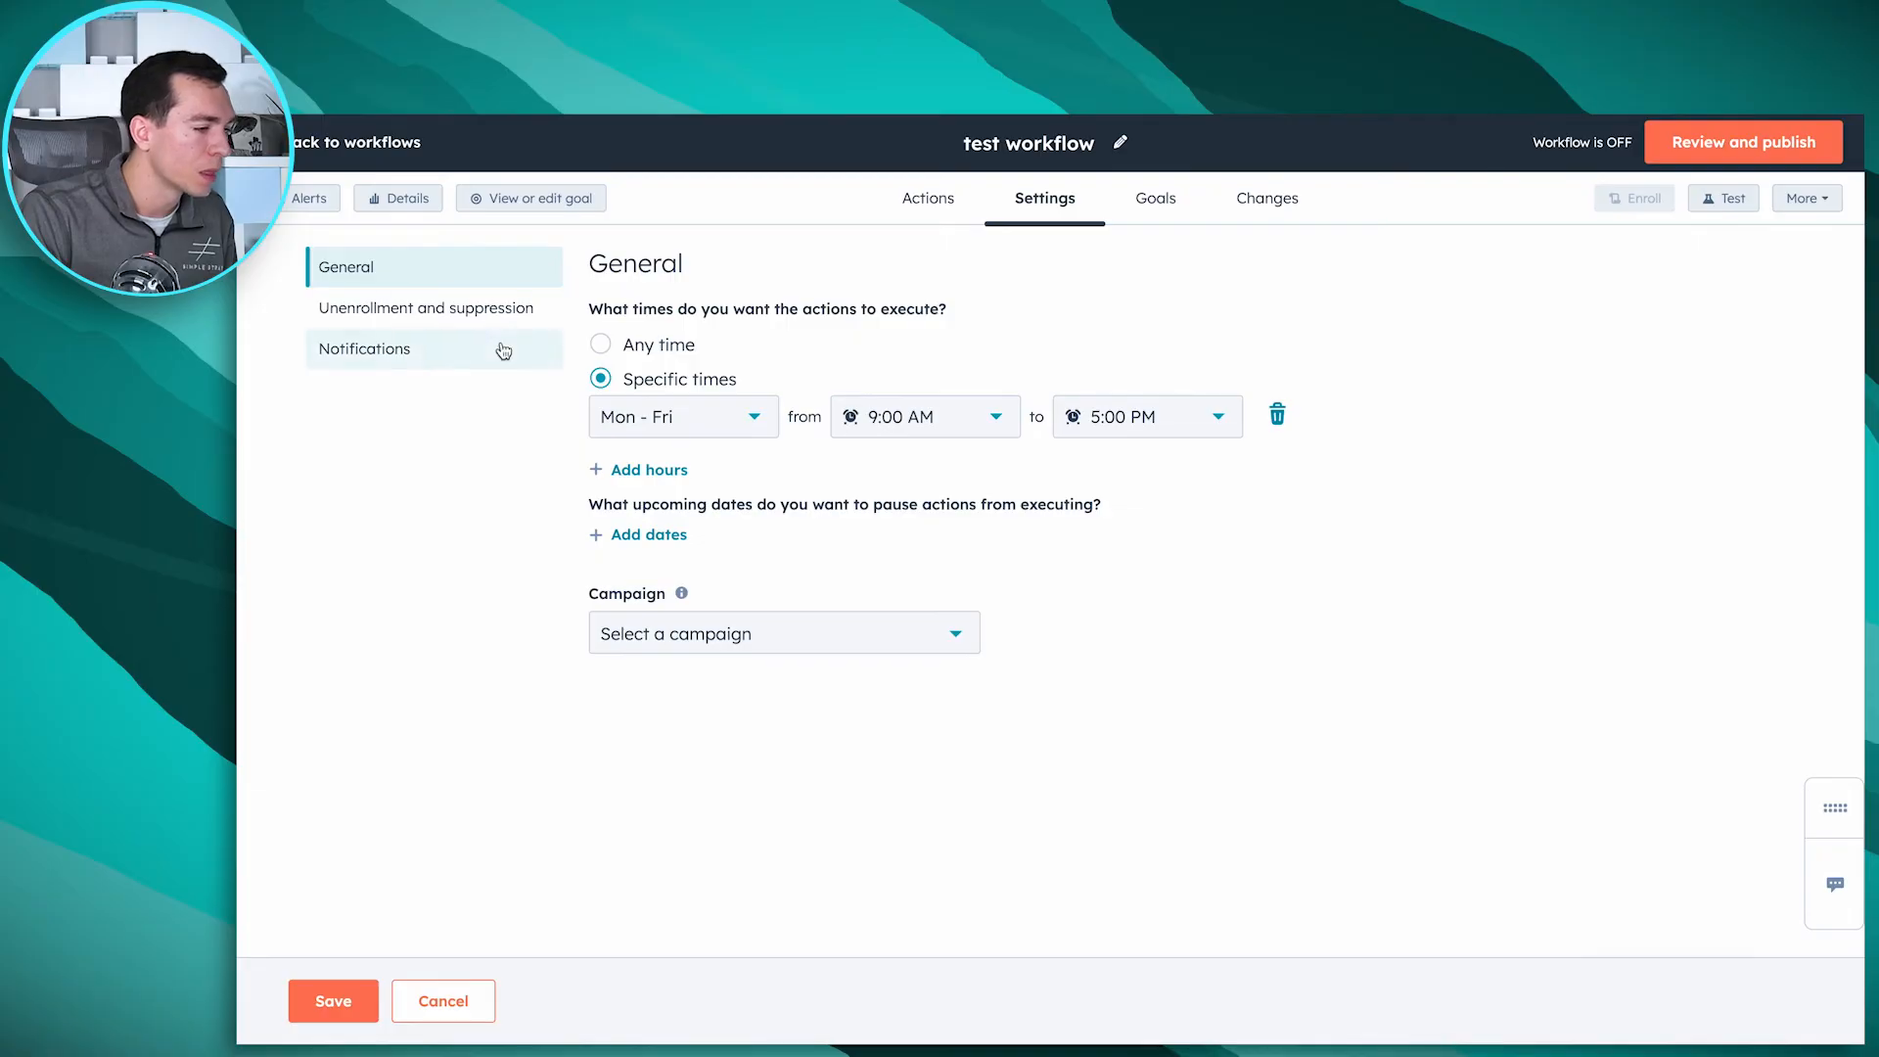
Step: Review the unenrollment, suppression and enrollment-change notification settings, and save the workflow settings before leaving them
left_click(491, 311)
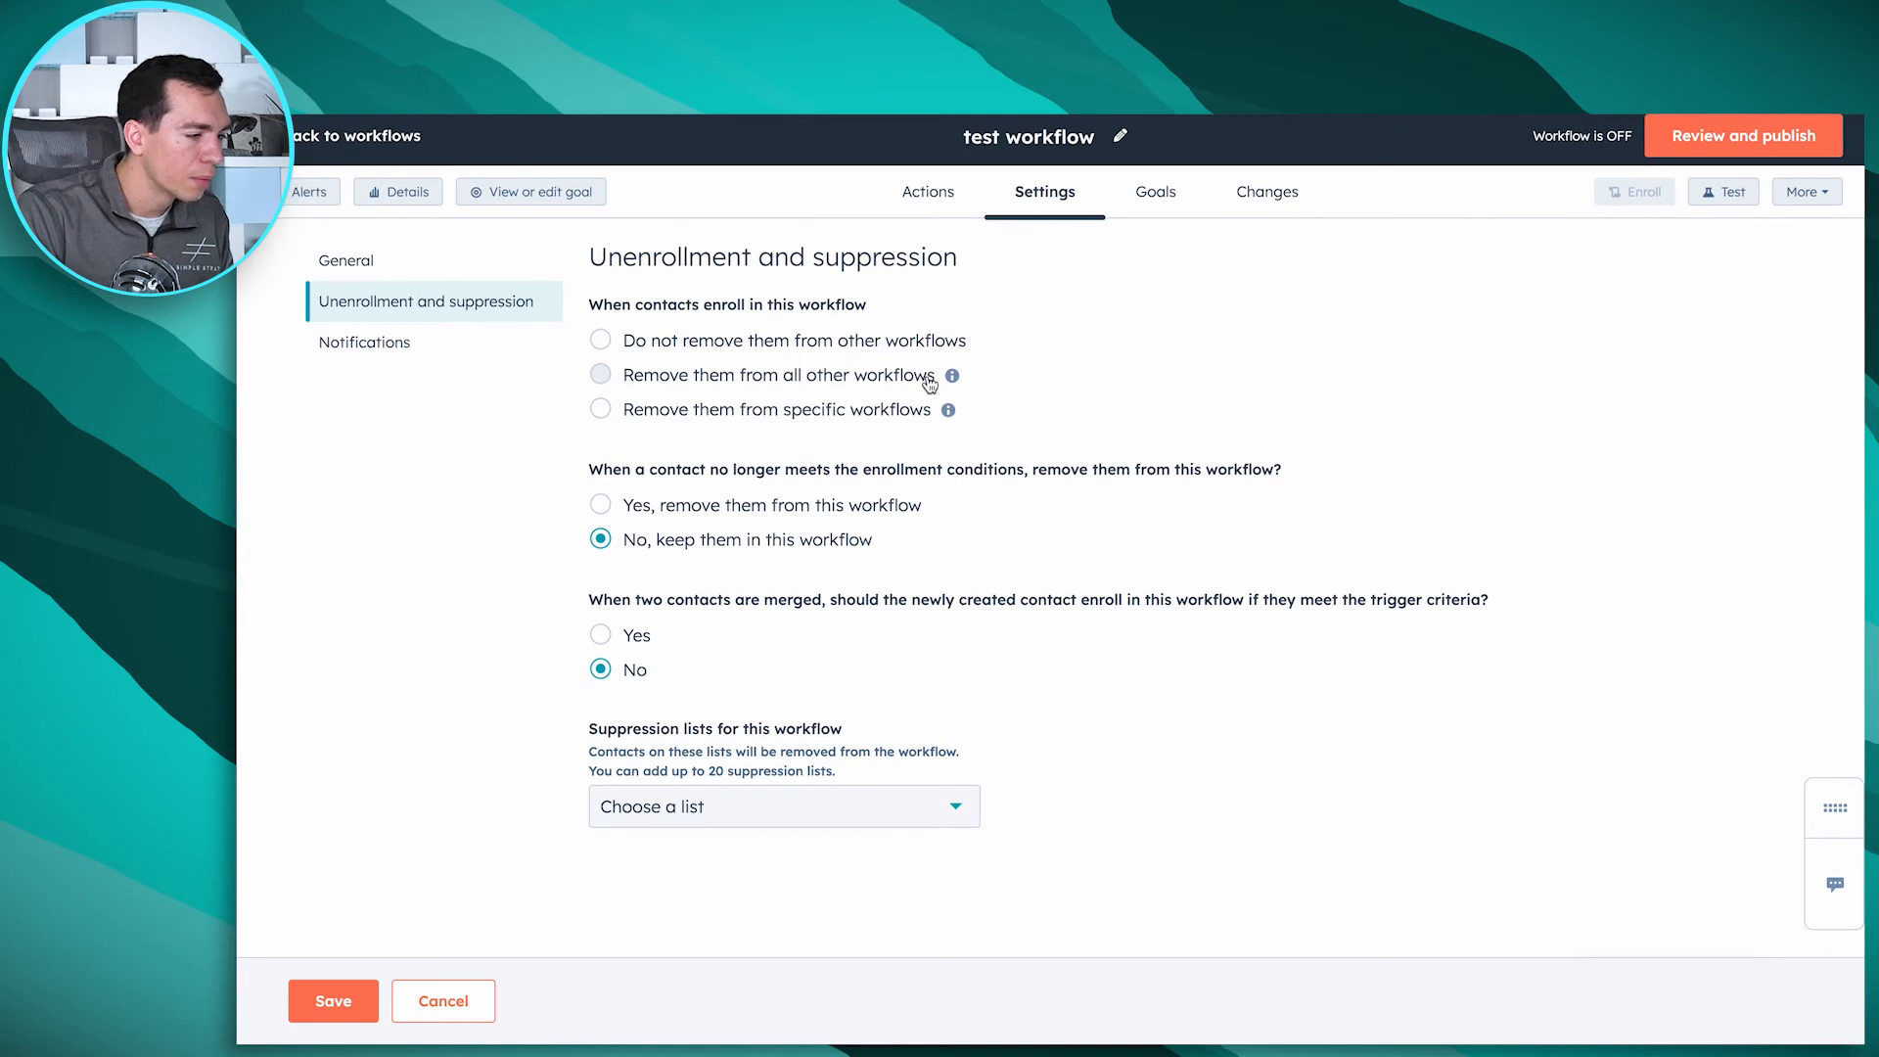
scroll(928, 384, "up", 1)
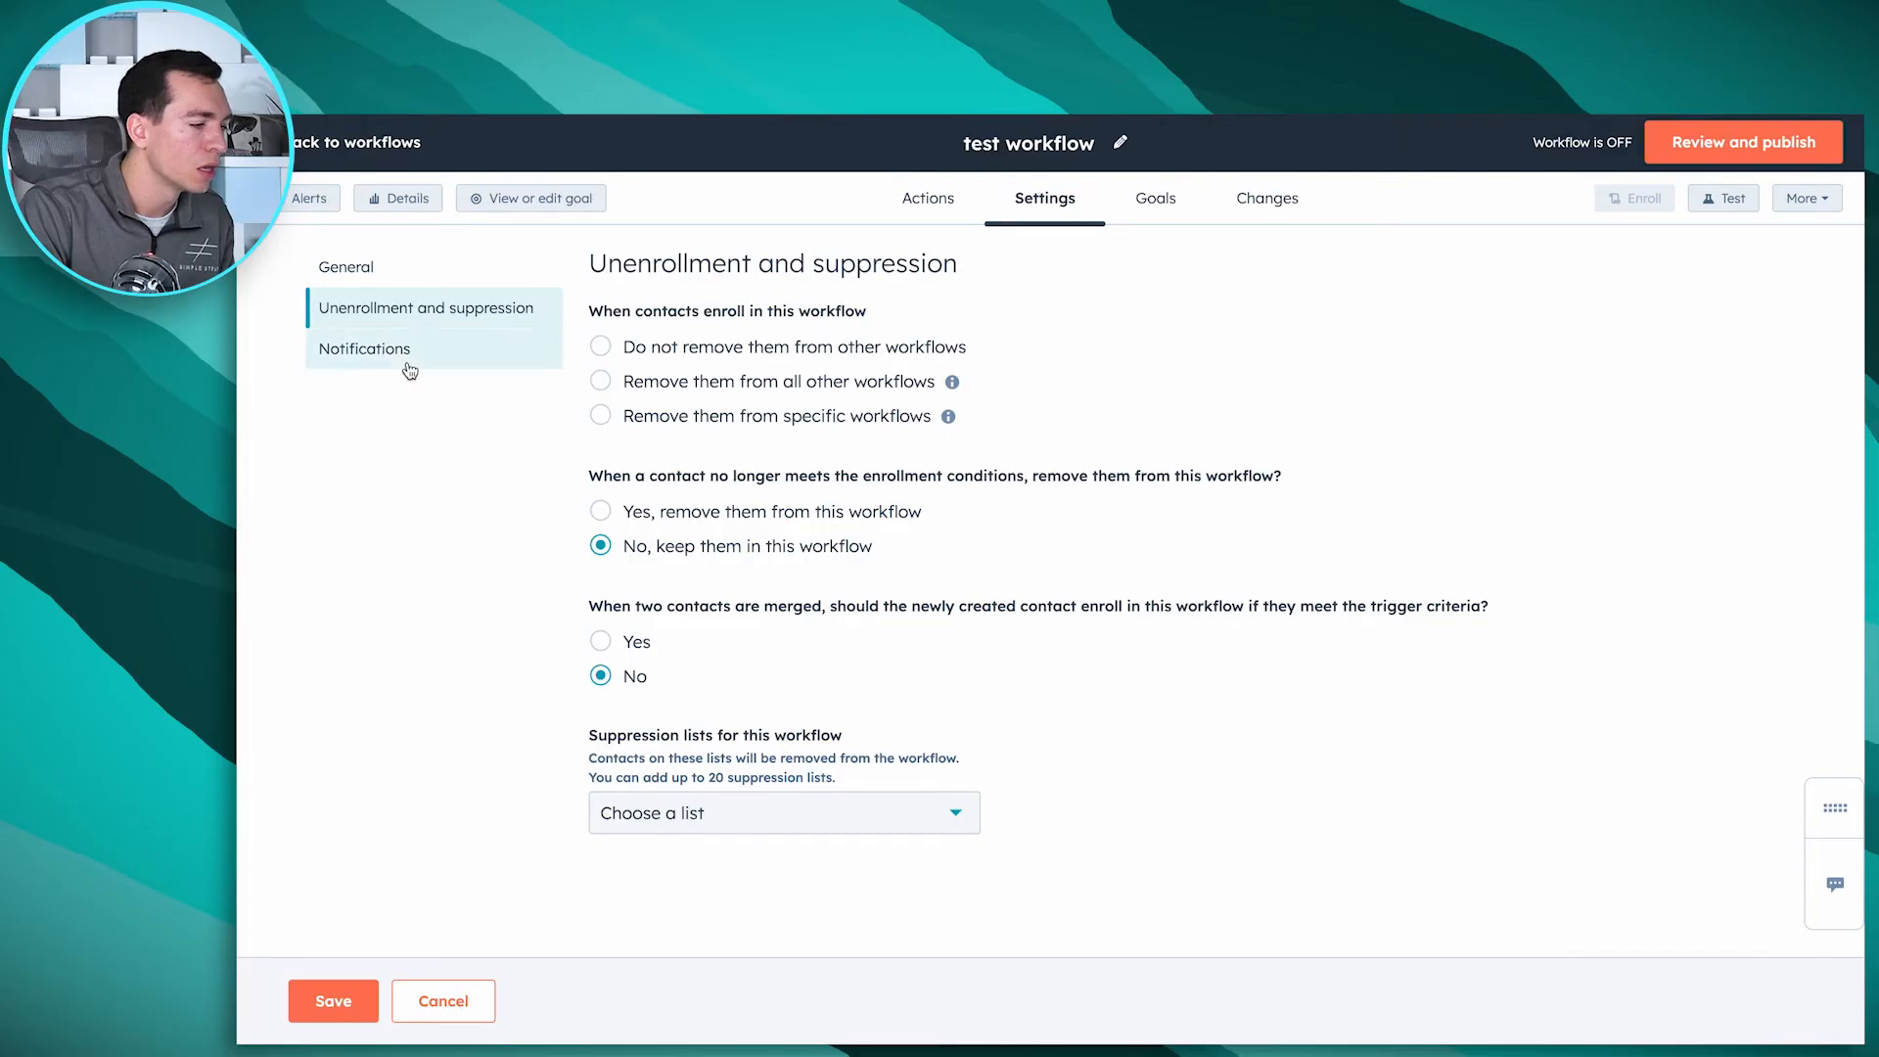
left_click(405, 366)
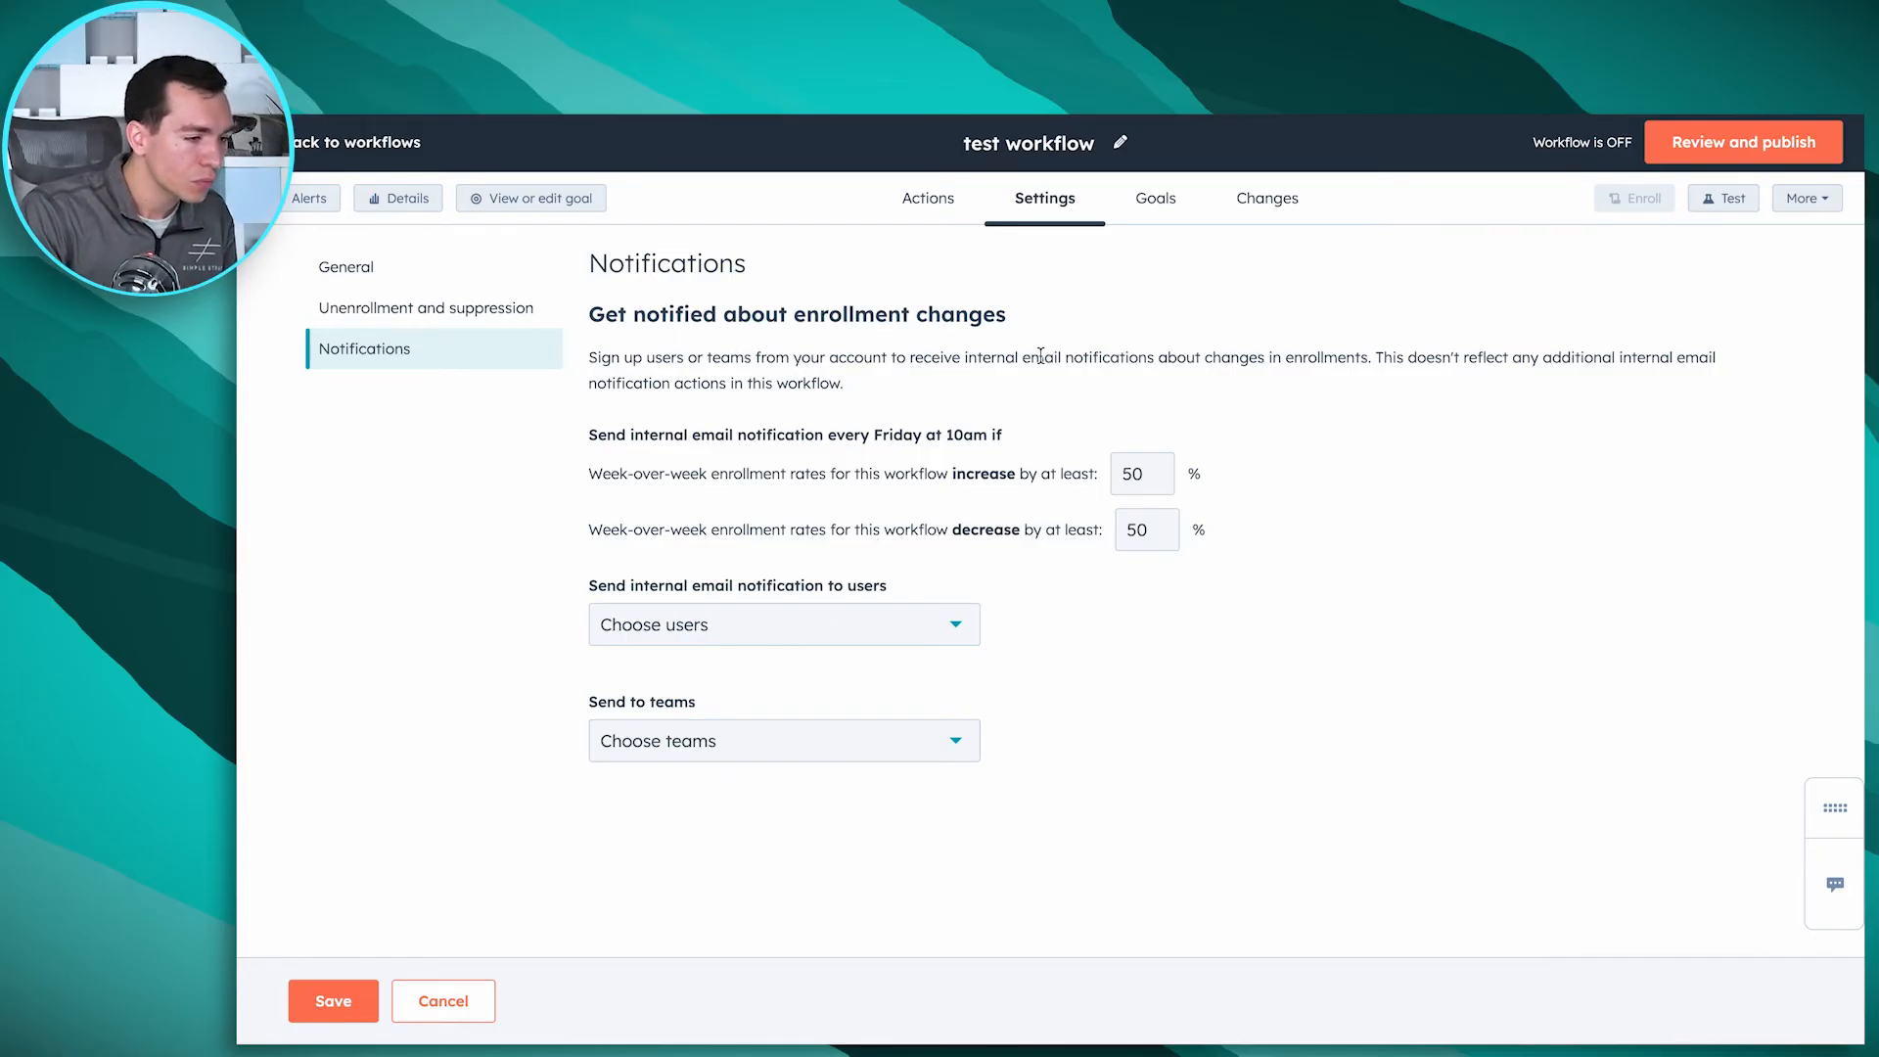
left_click(1184, 215)
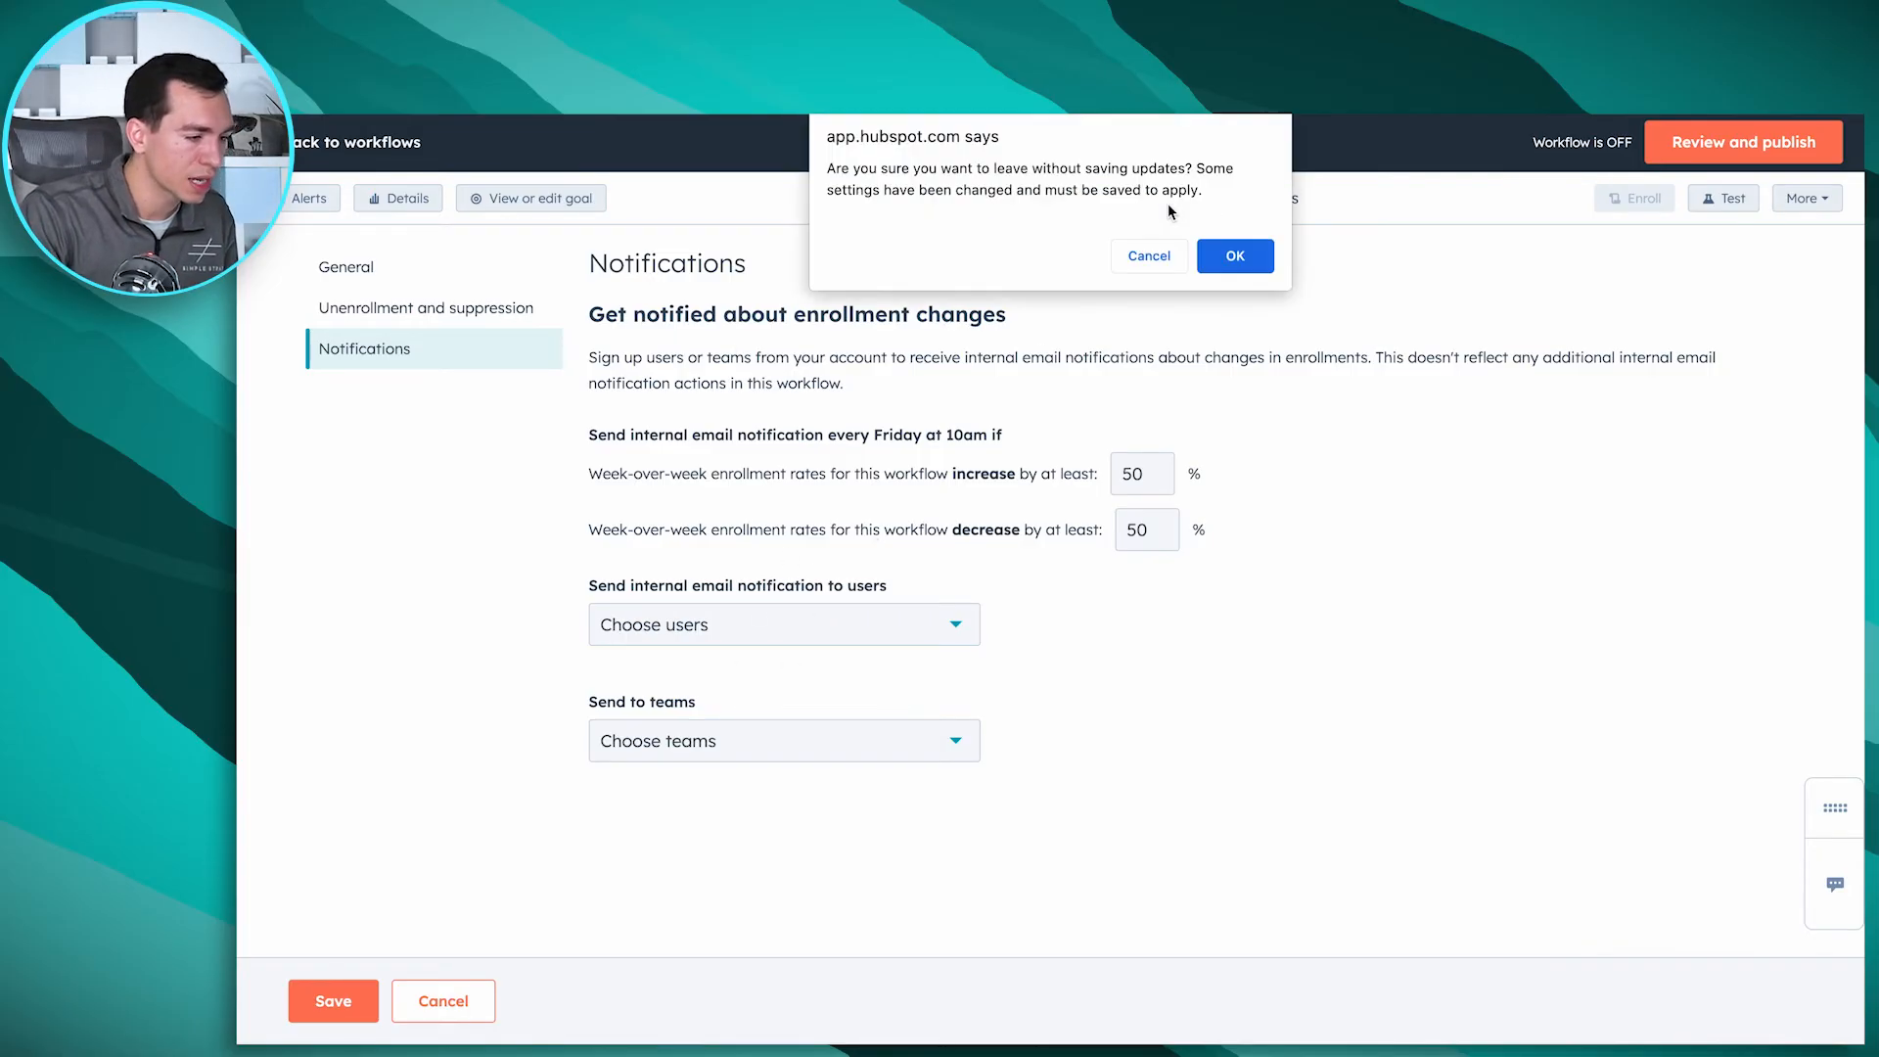
left_click(1153, 258)
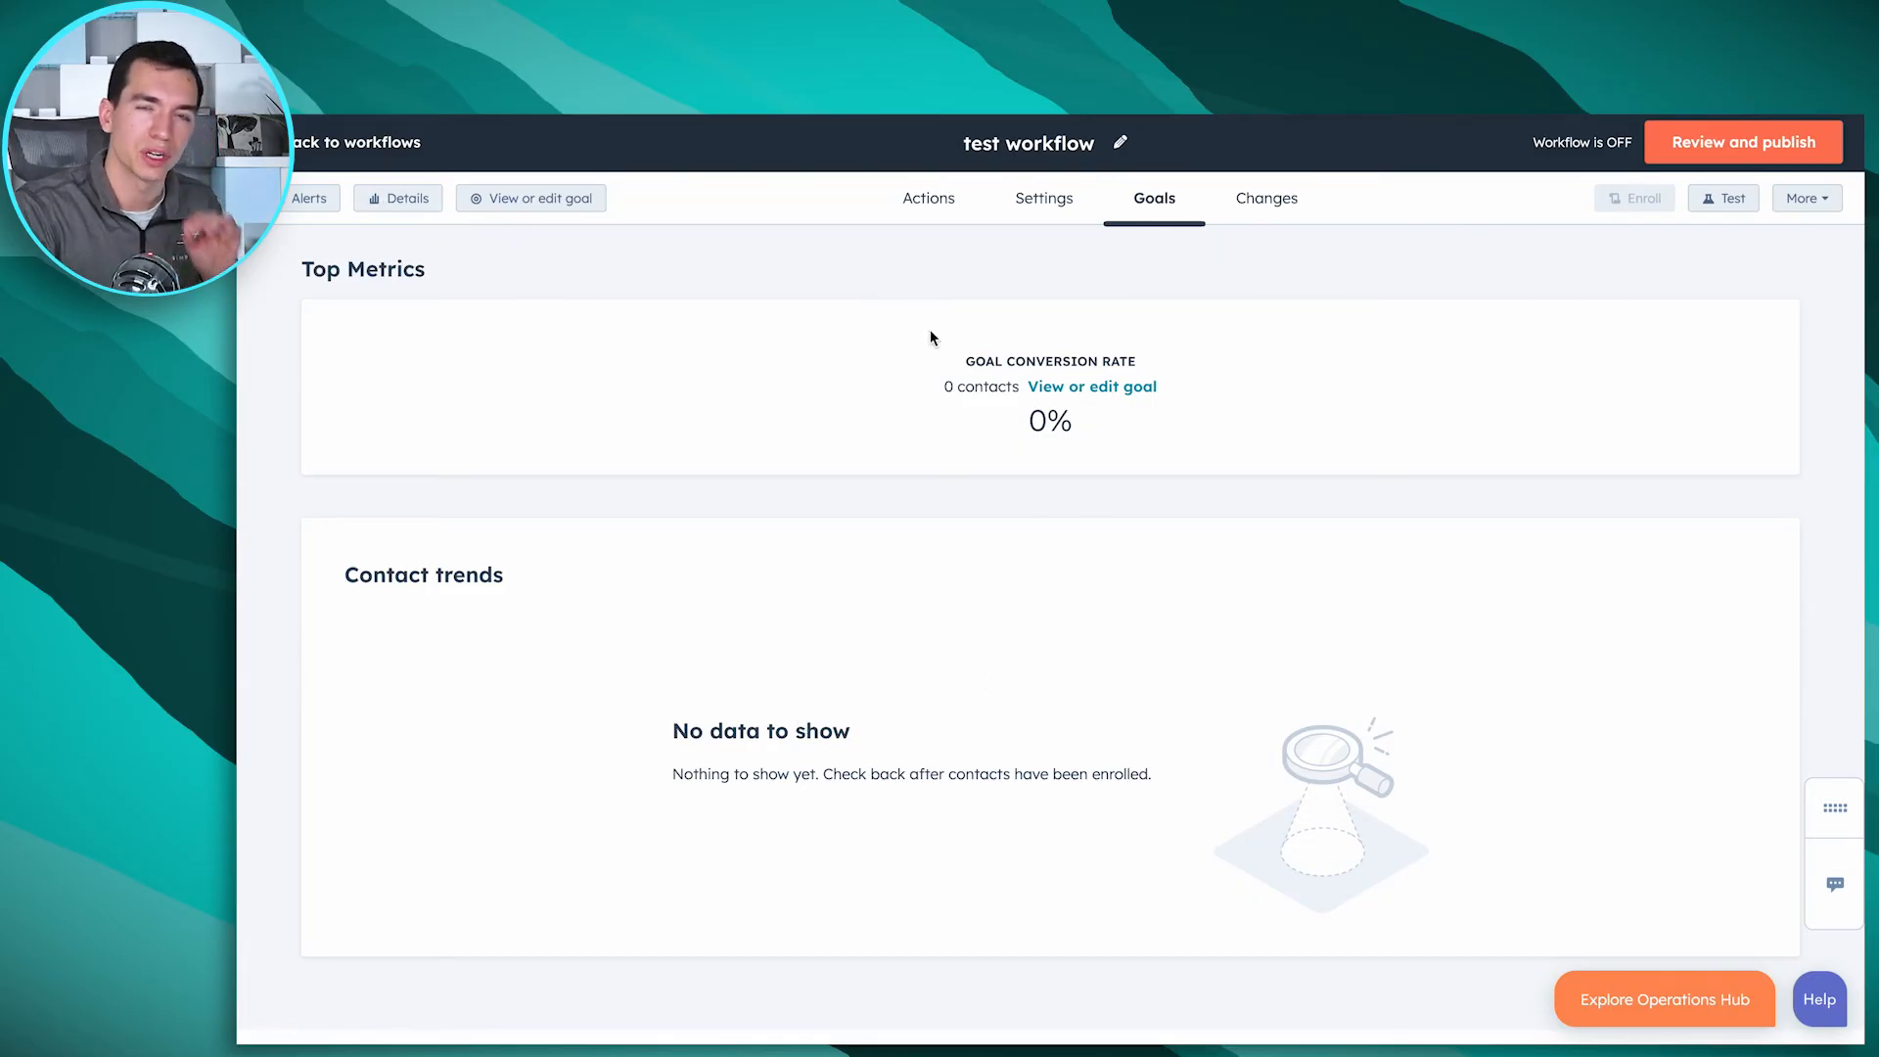
Step: Examine the workflow's change history, its contact test options, and the additional options such as Clone, View enrollments and Export
left_click(1256, 211)
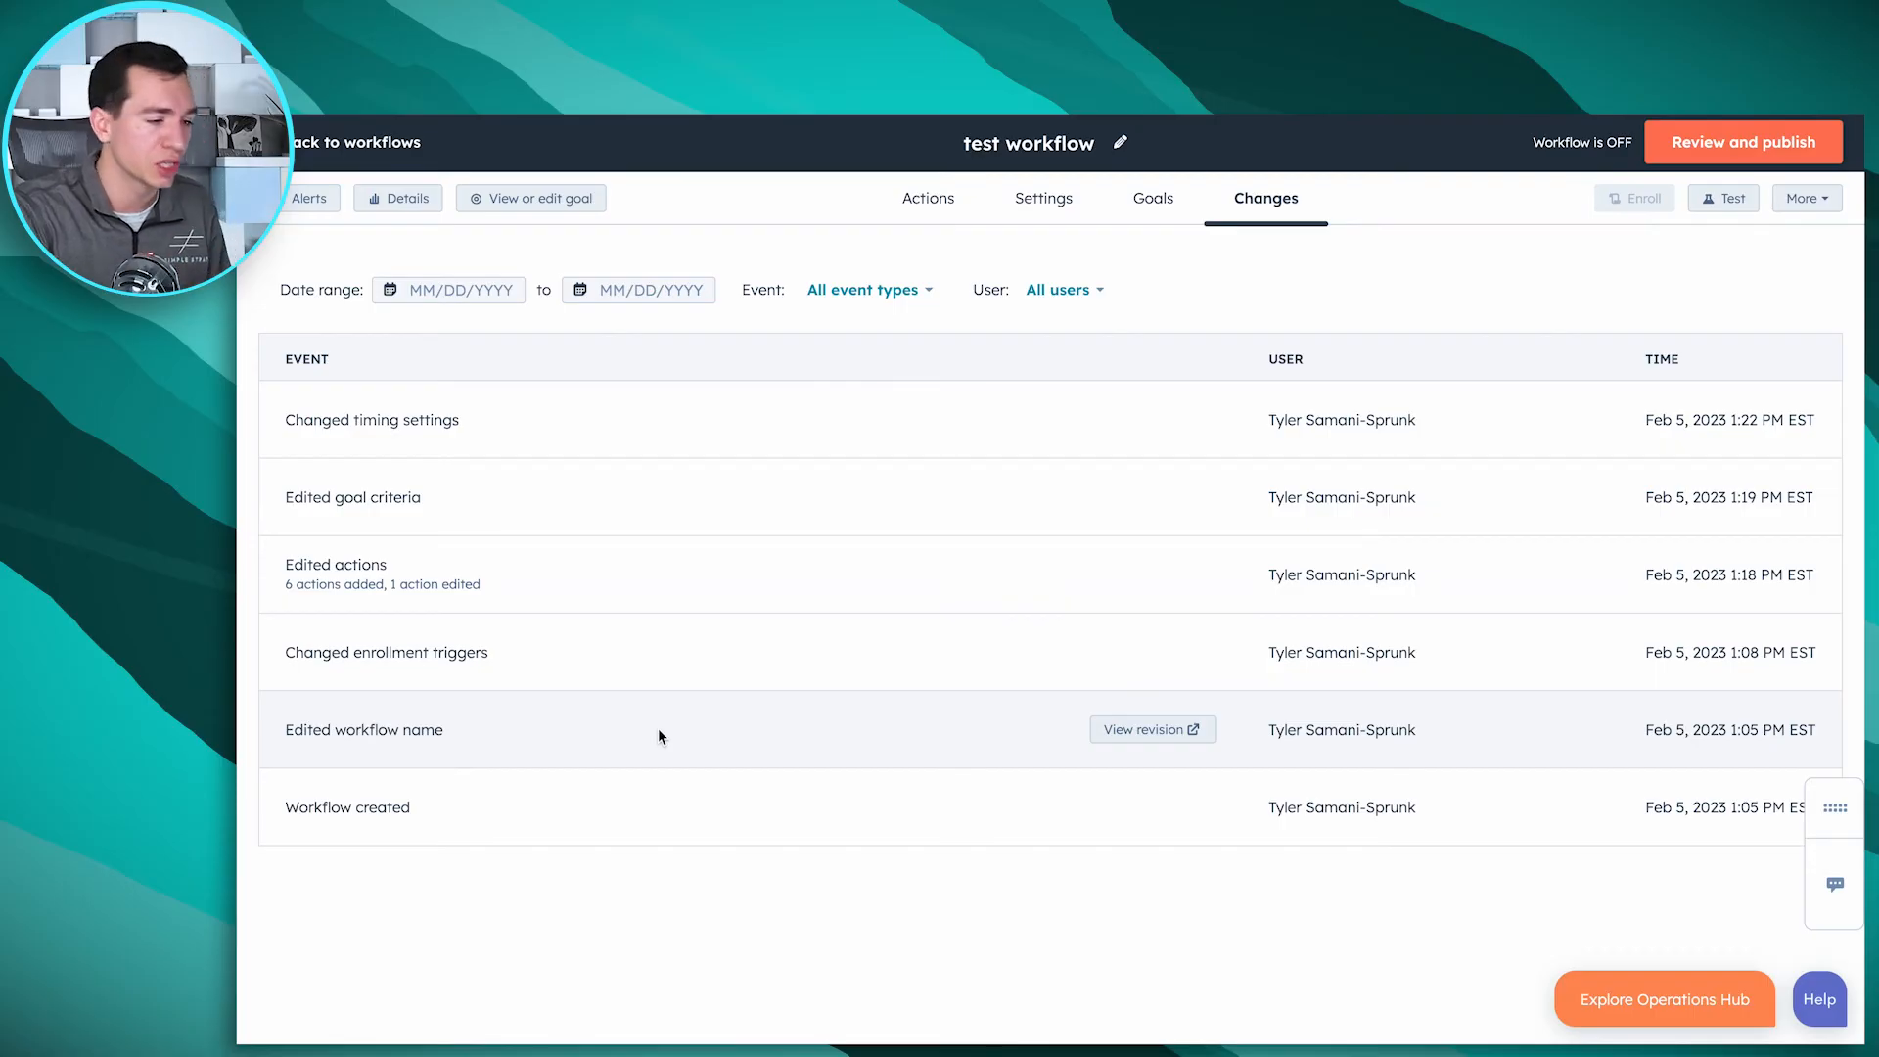
left_click(1730, 200)
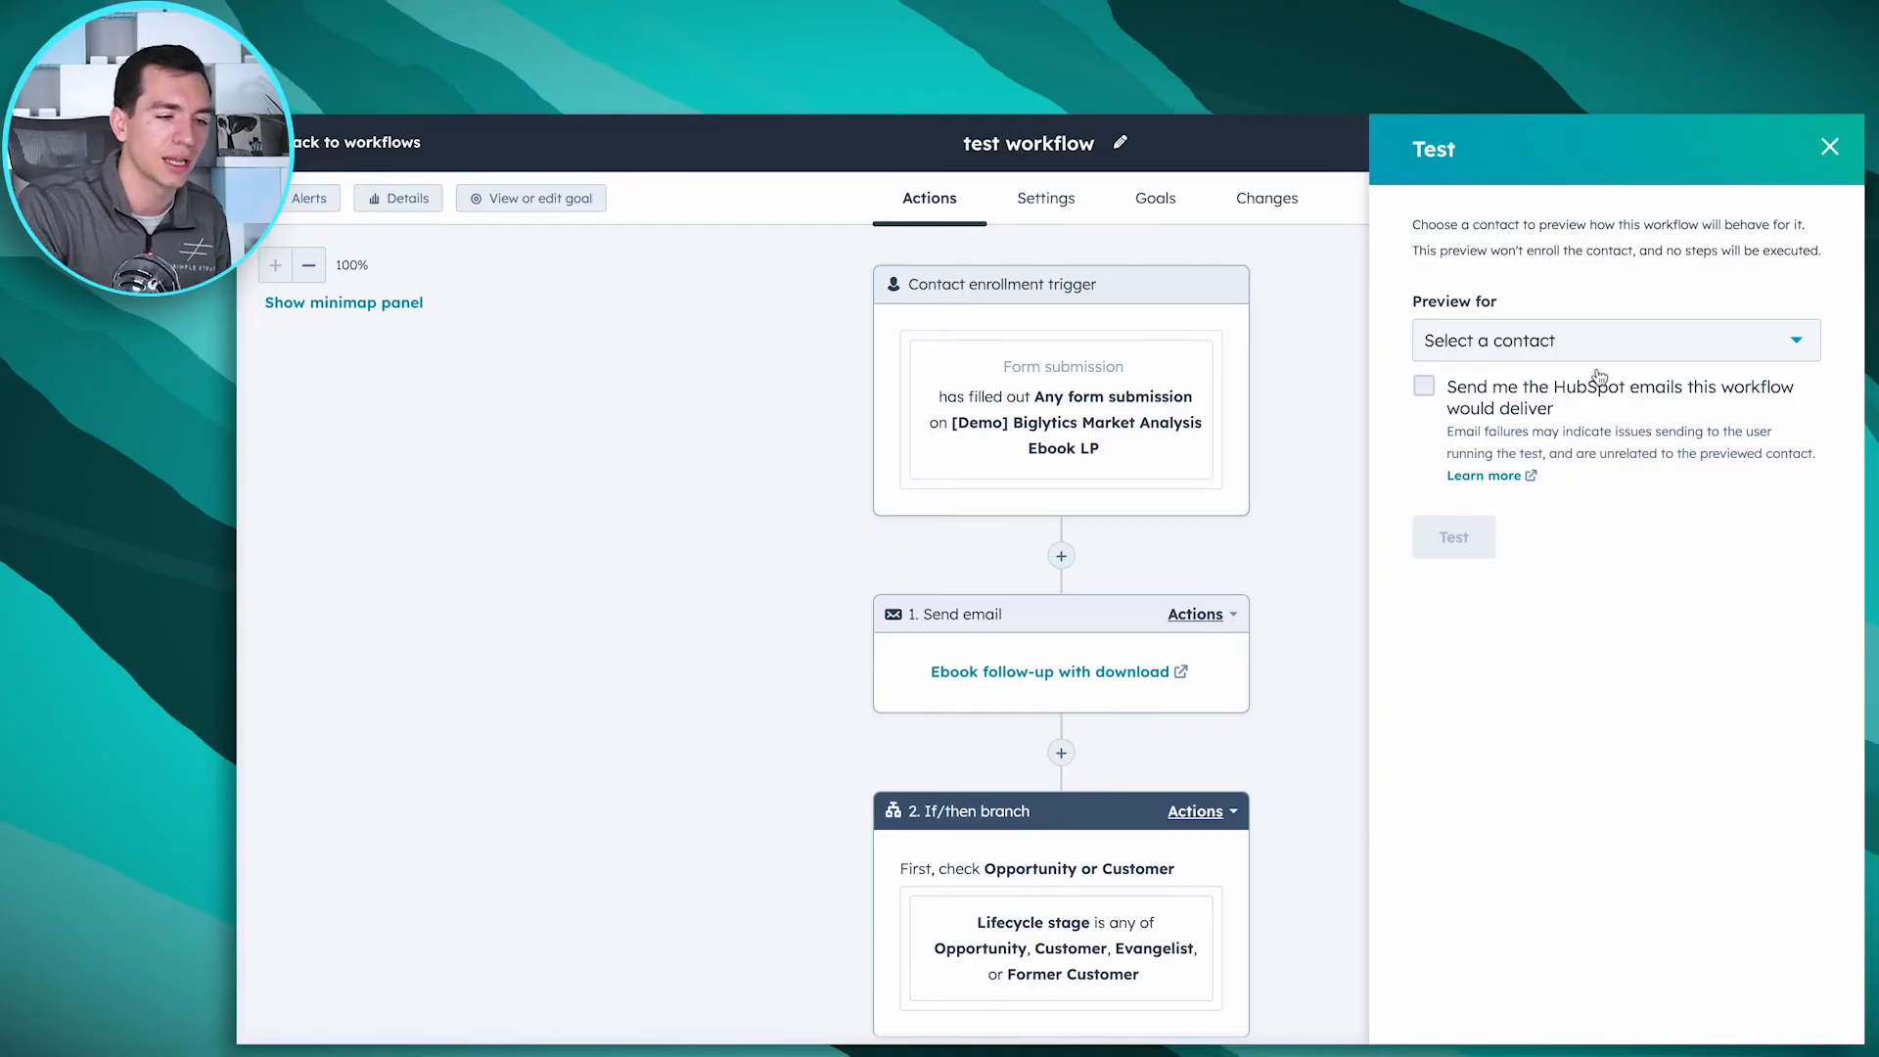
left_click(1829, 147)
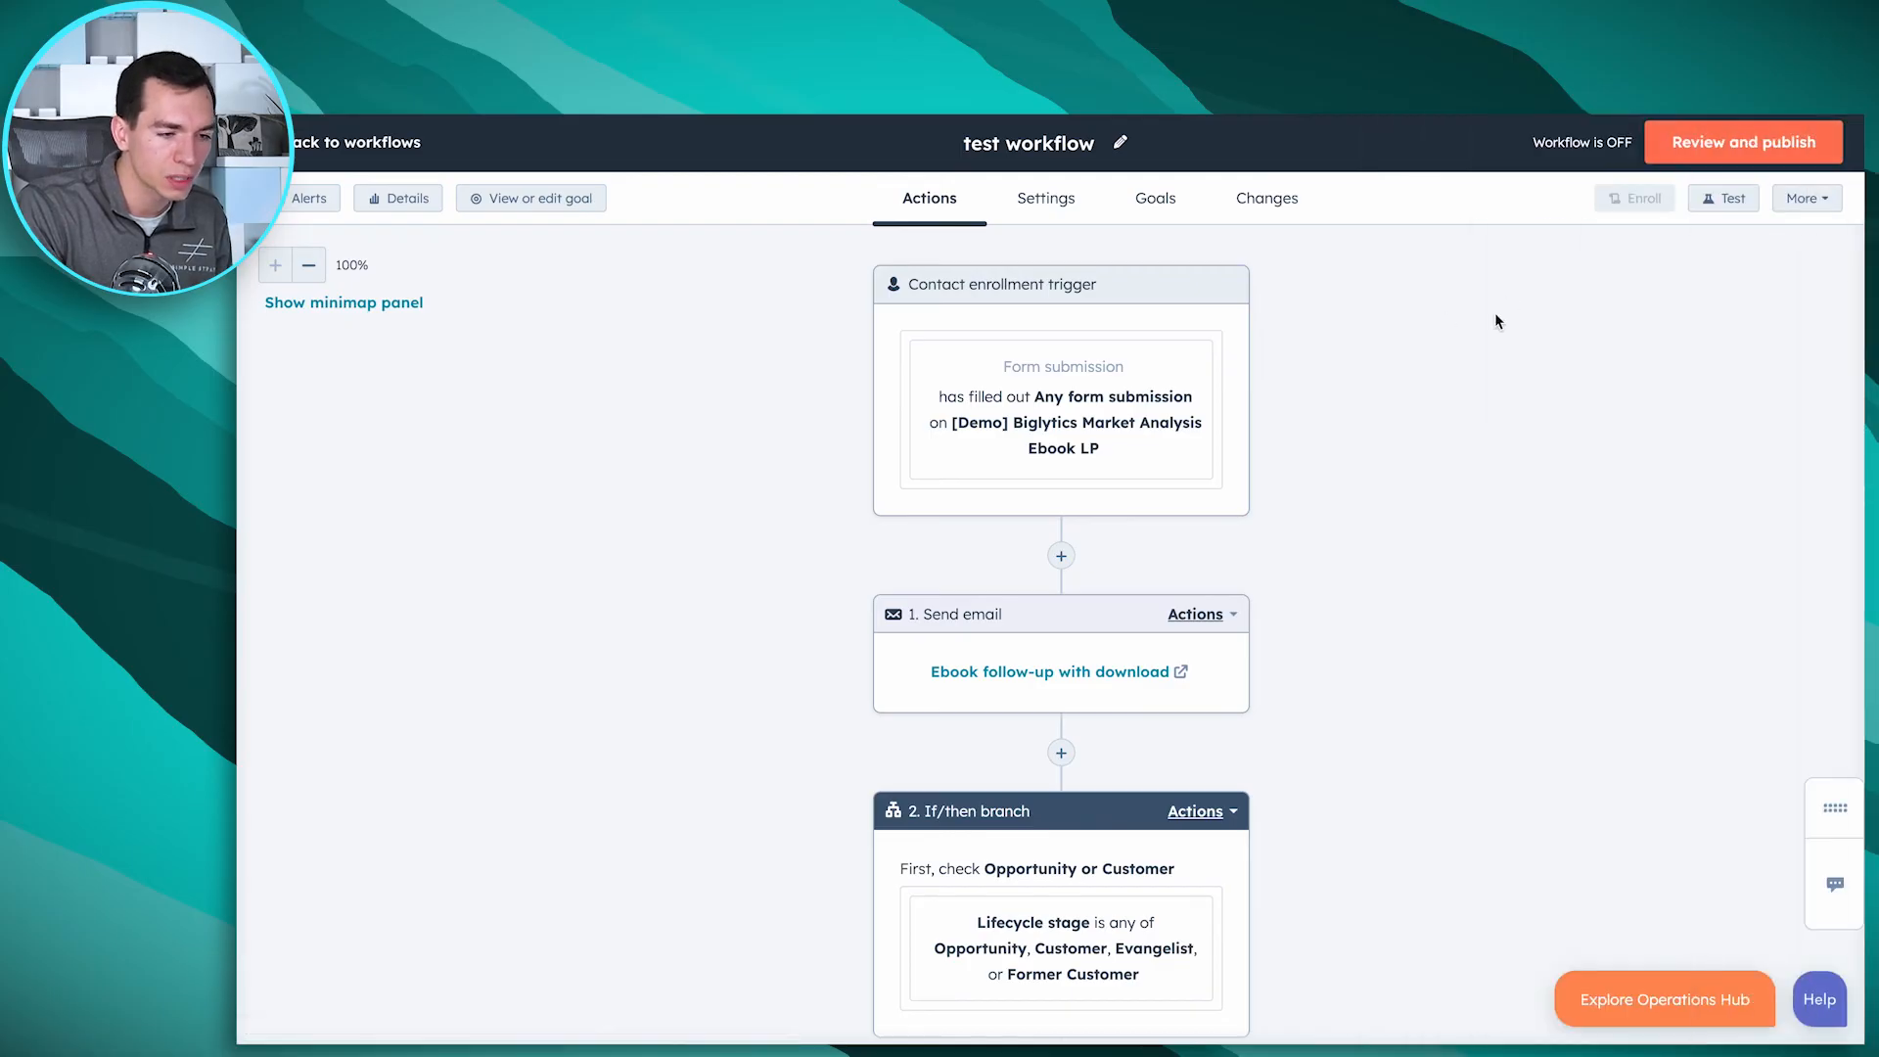
left_click(1818, 203)
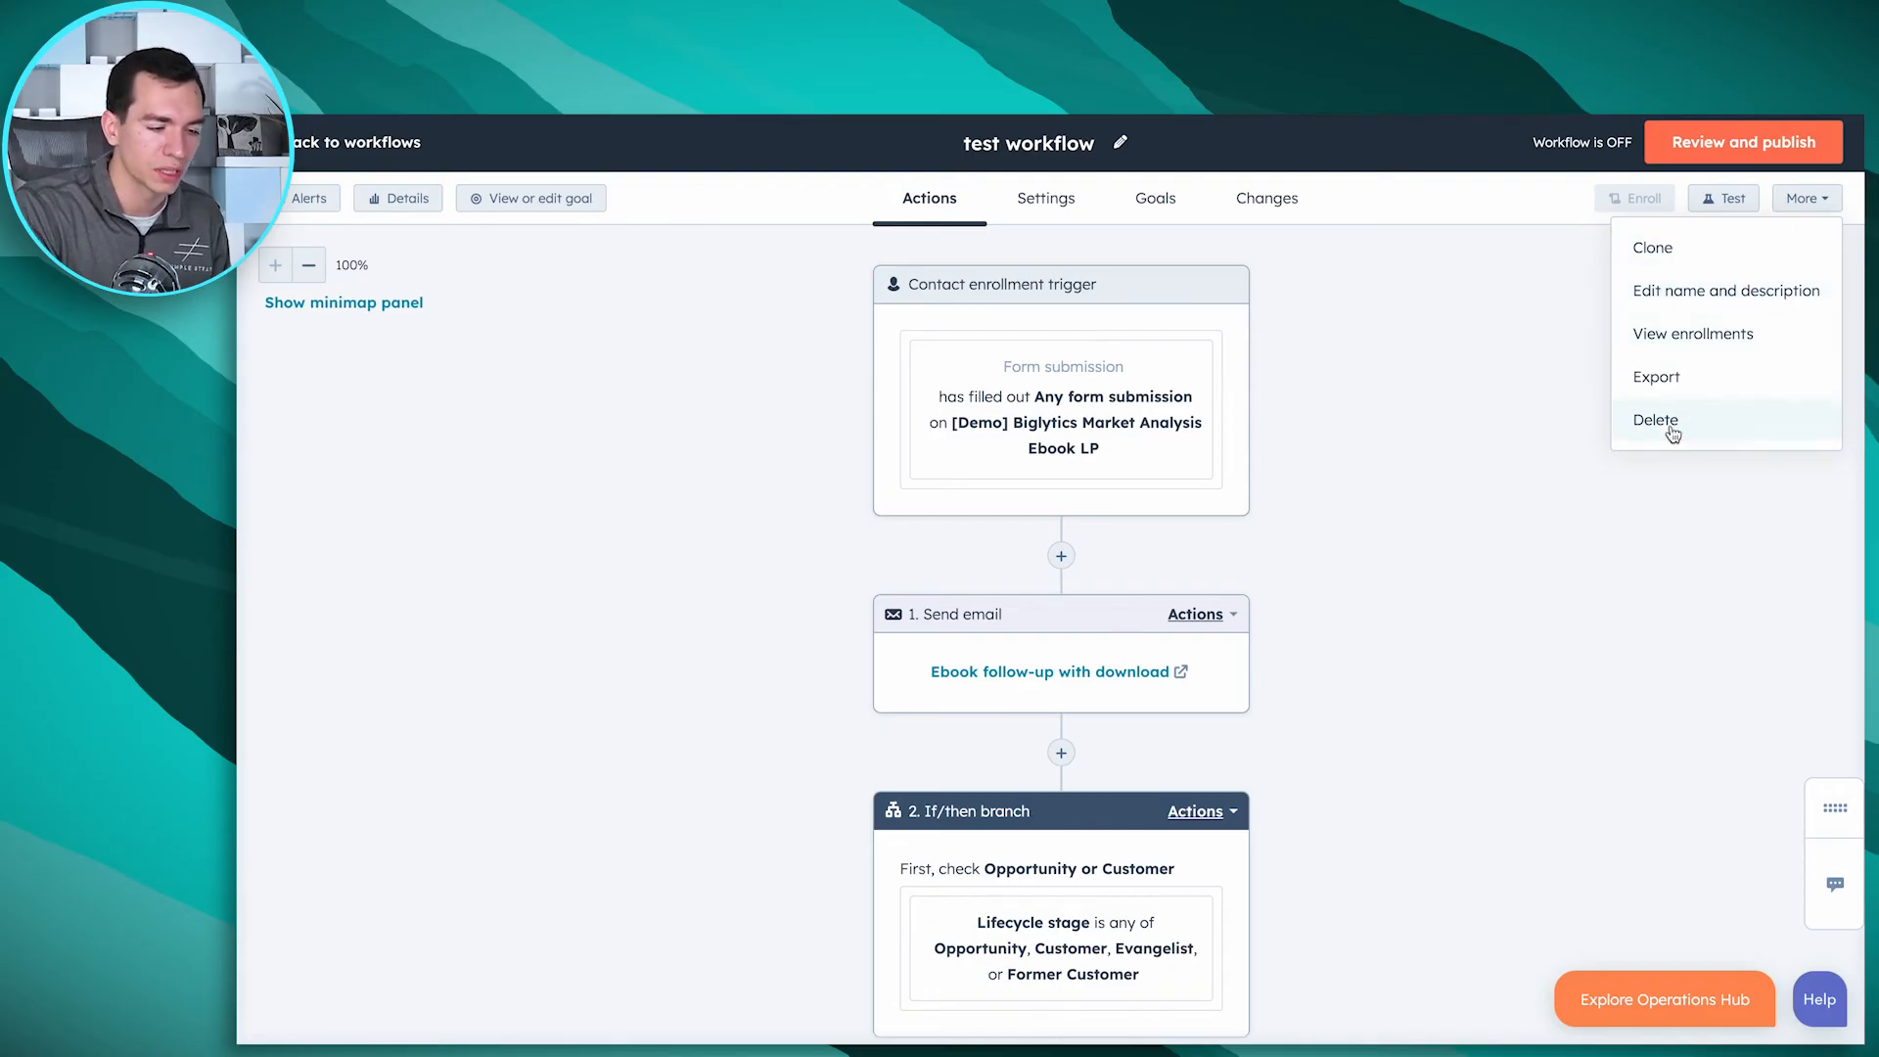
left_click(1383, 392)
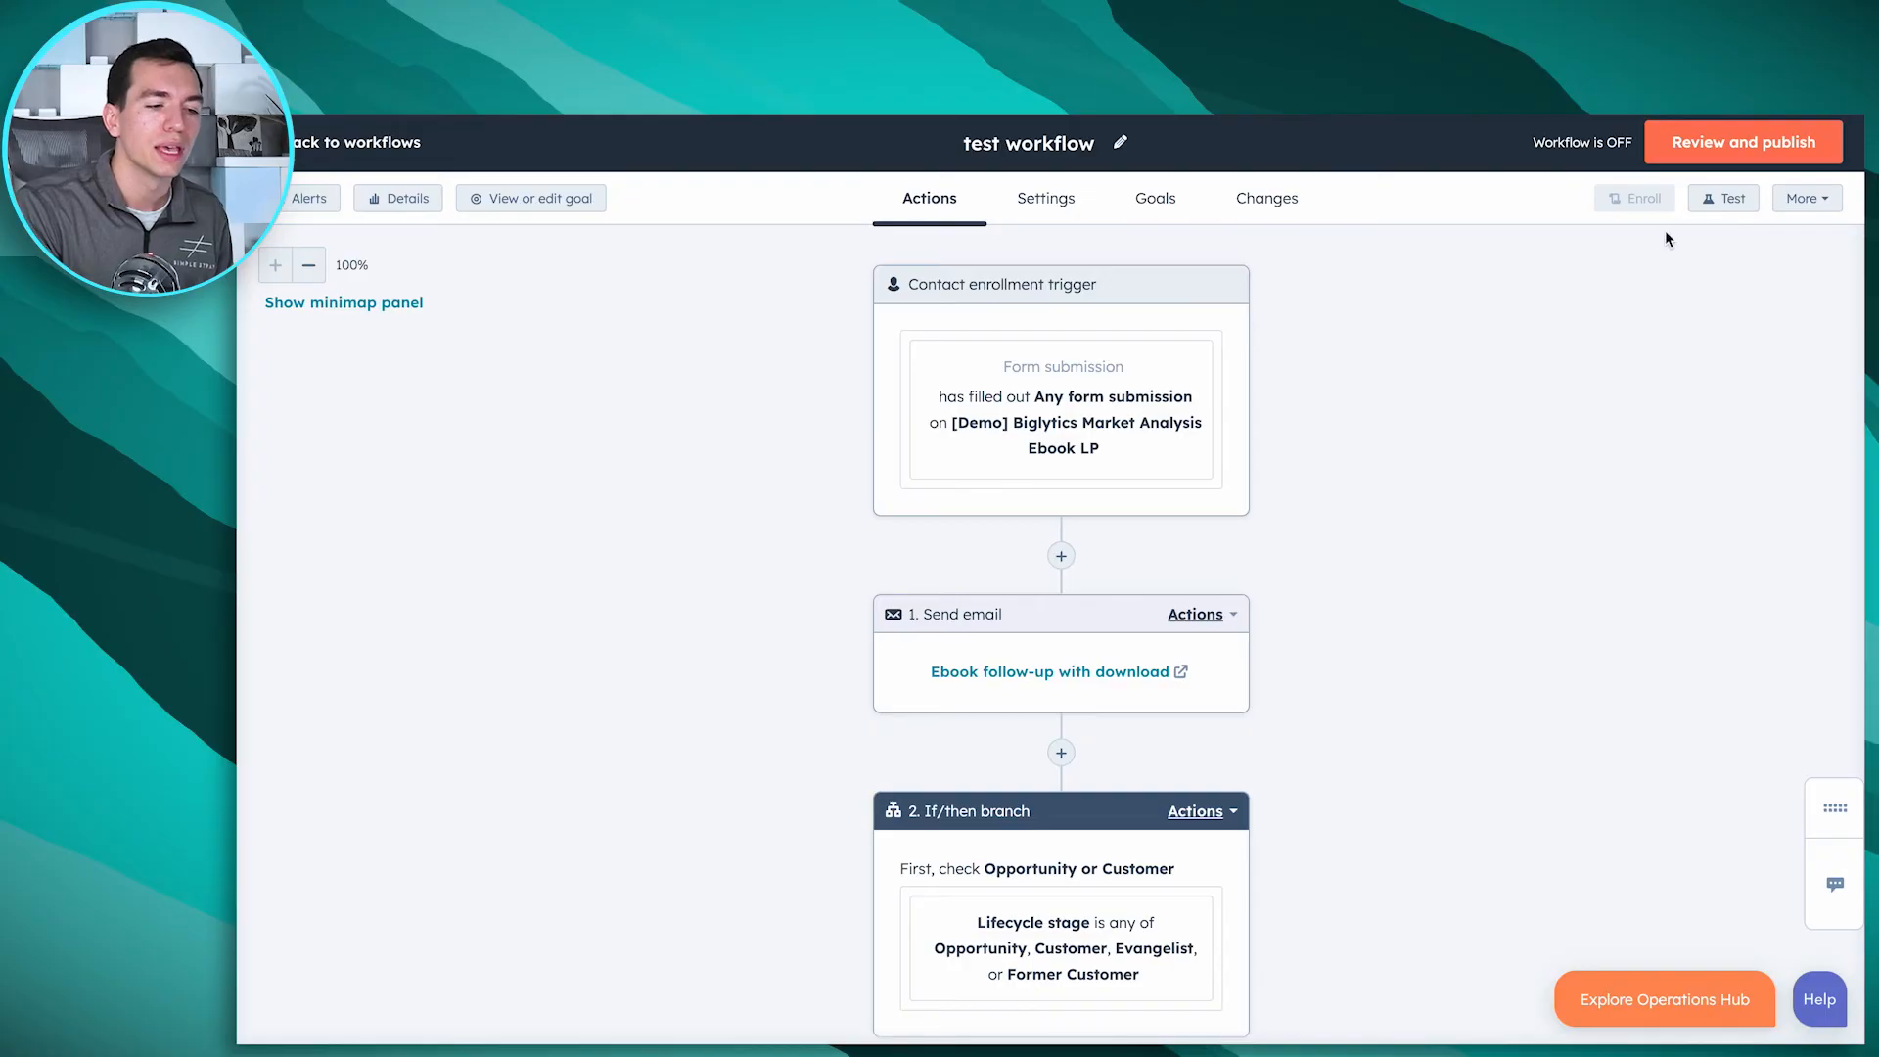
Step: Review the workflow's publishing summary, limit enrollment to contacts who meet the trigger criteria after activation, and turn the workflow on
left_click(1741, 155)
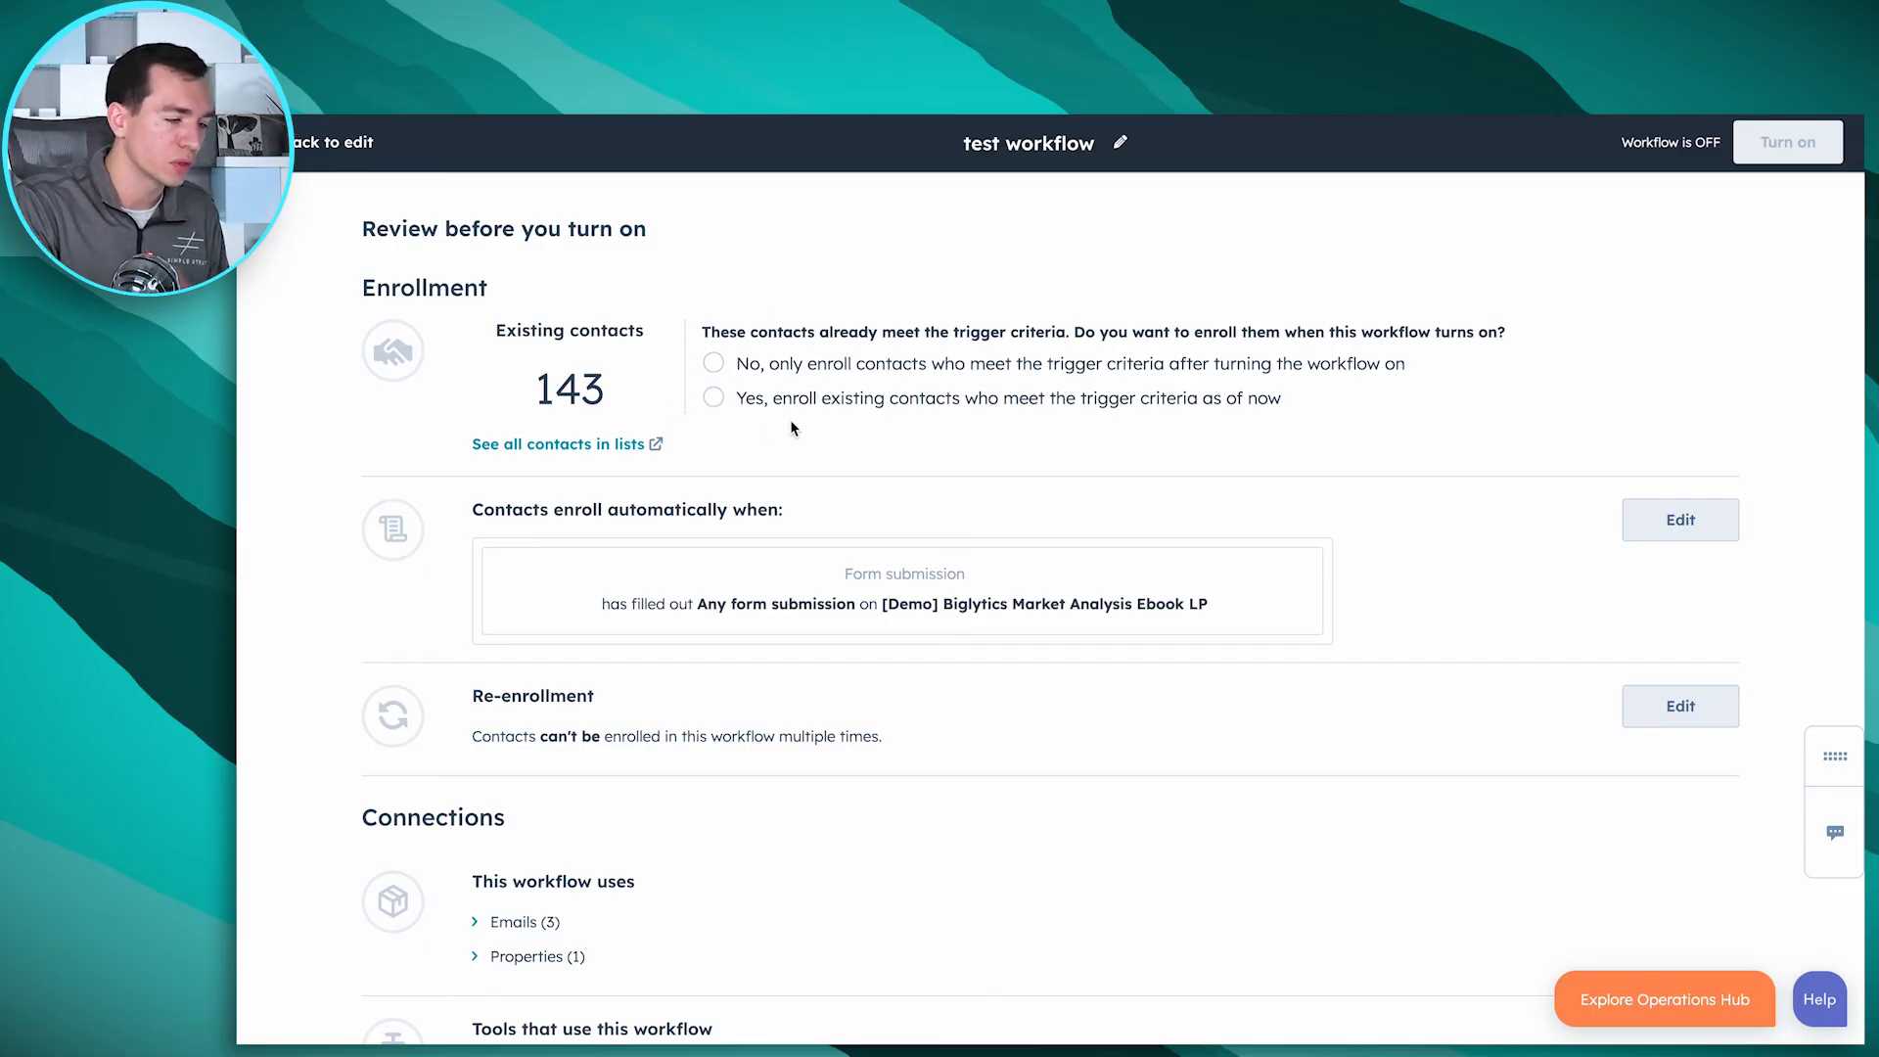
left_click(712, 365)
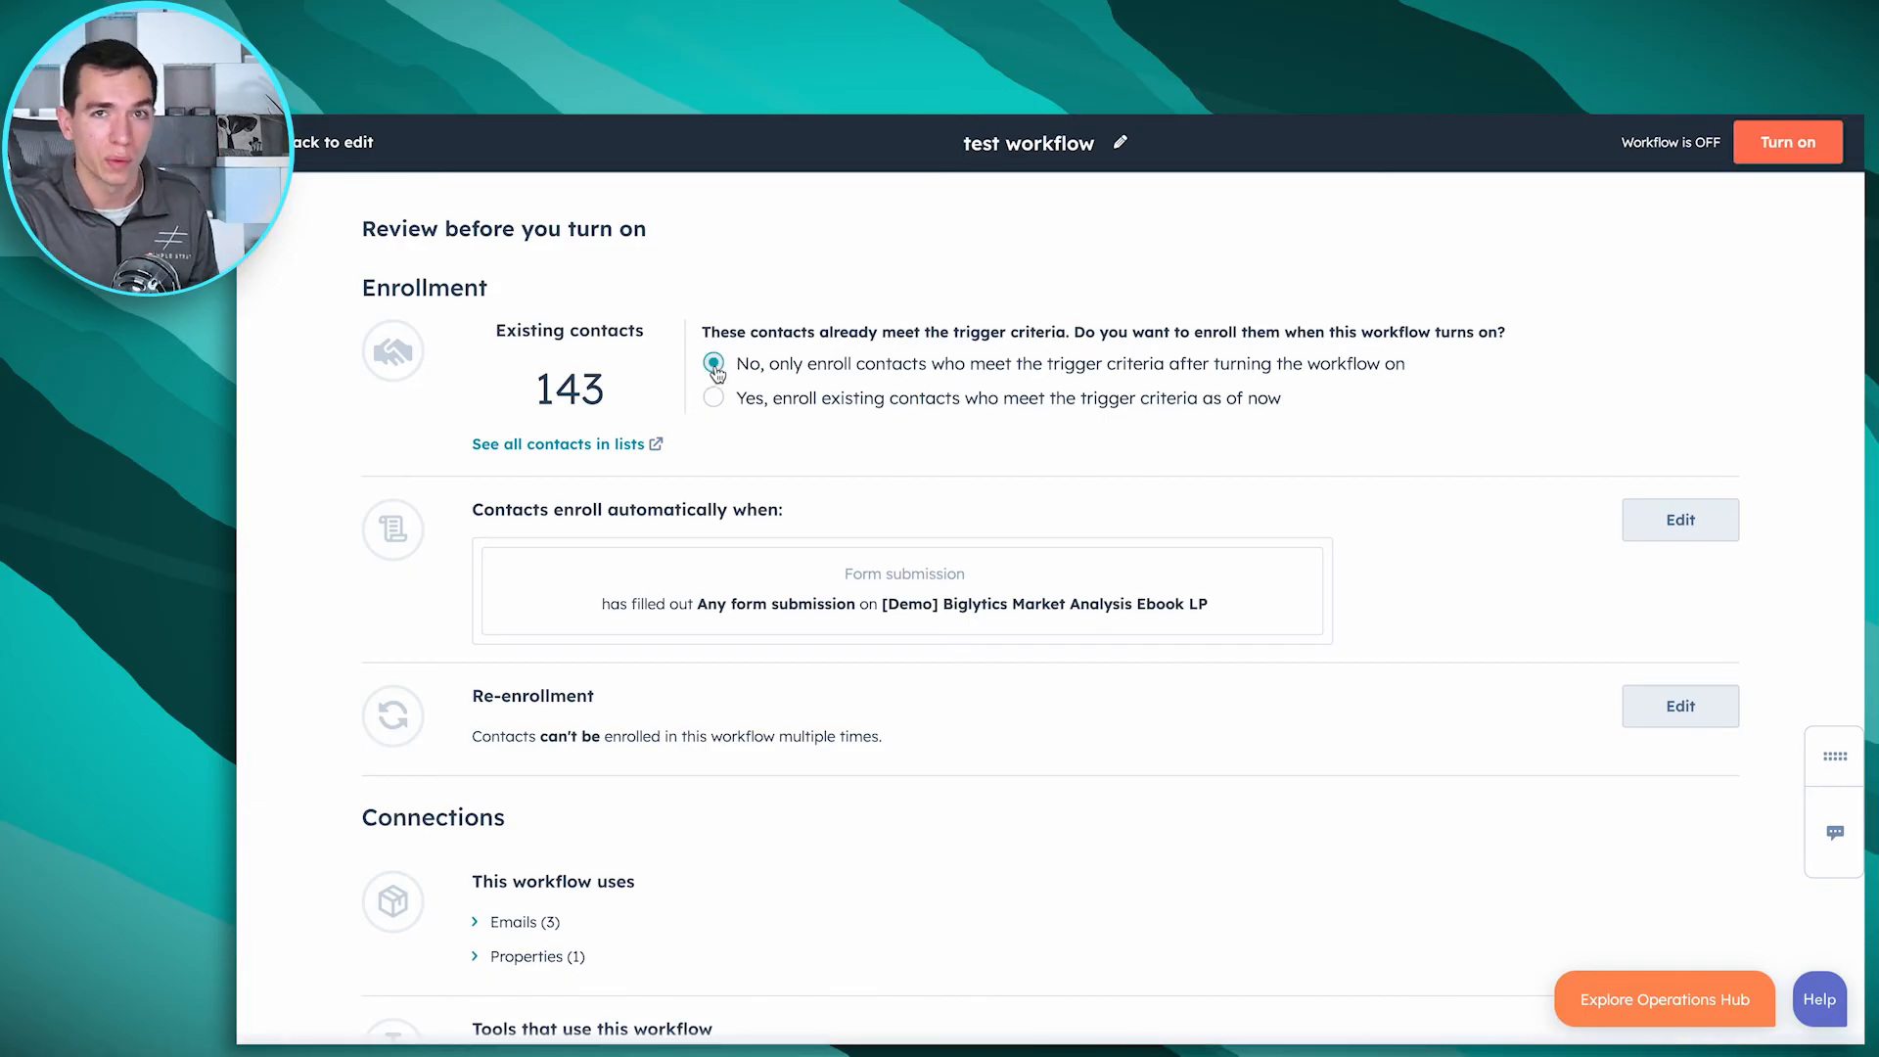
scroll(827, 475, "down", 2)
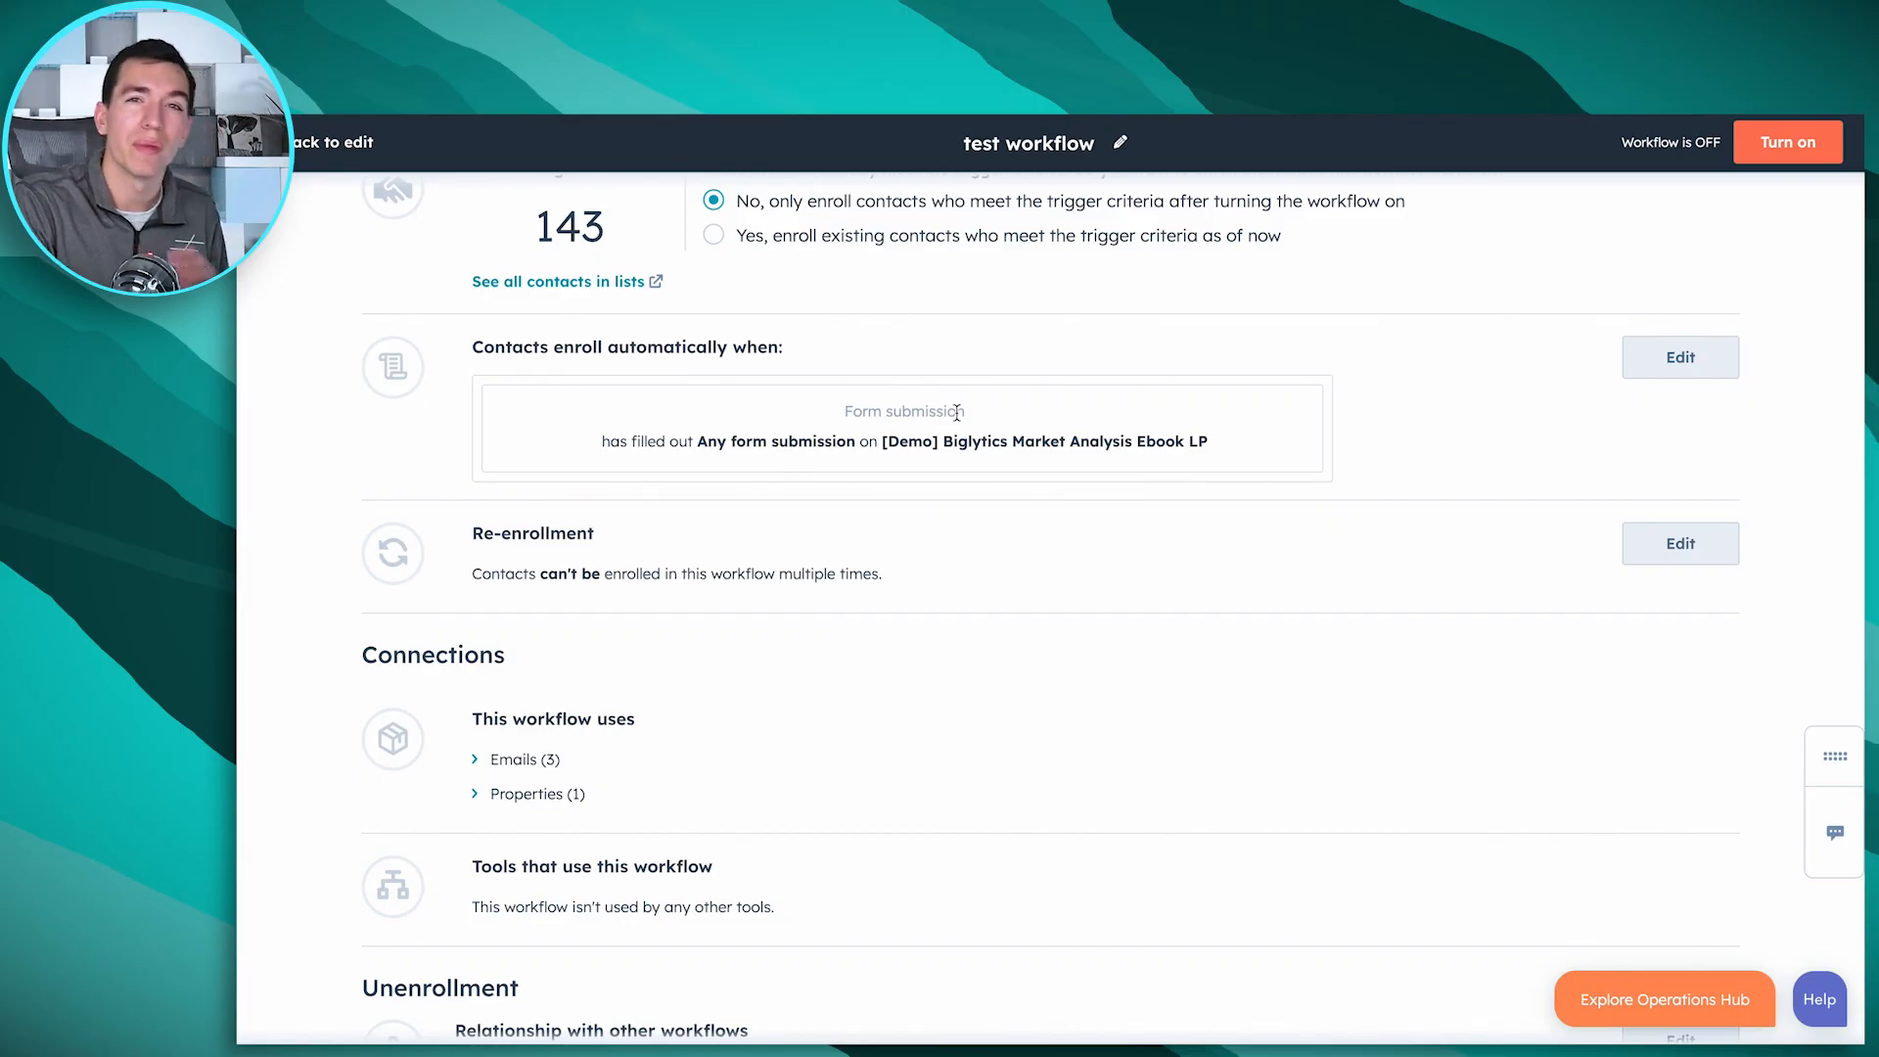
scroll(956, 412, "down", 1)
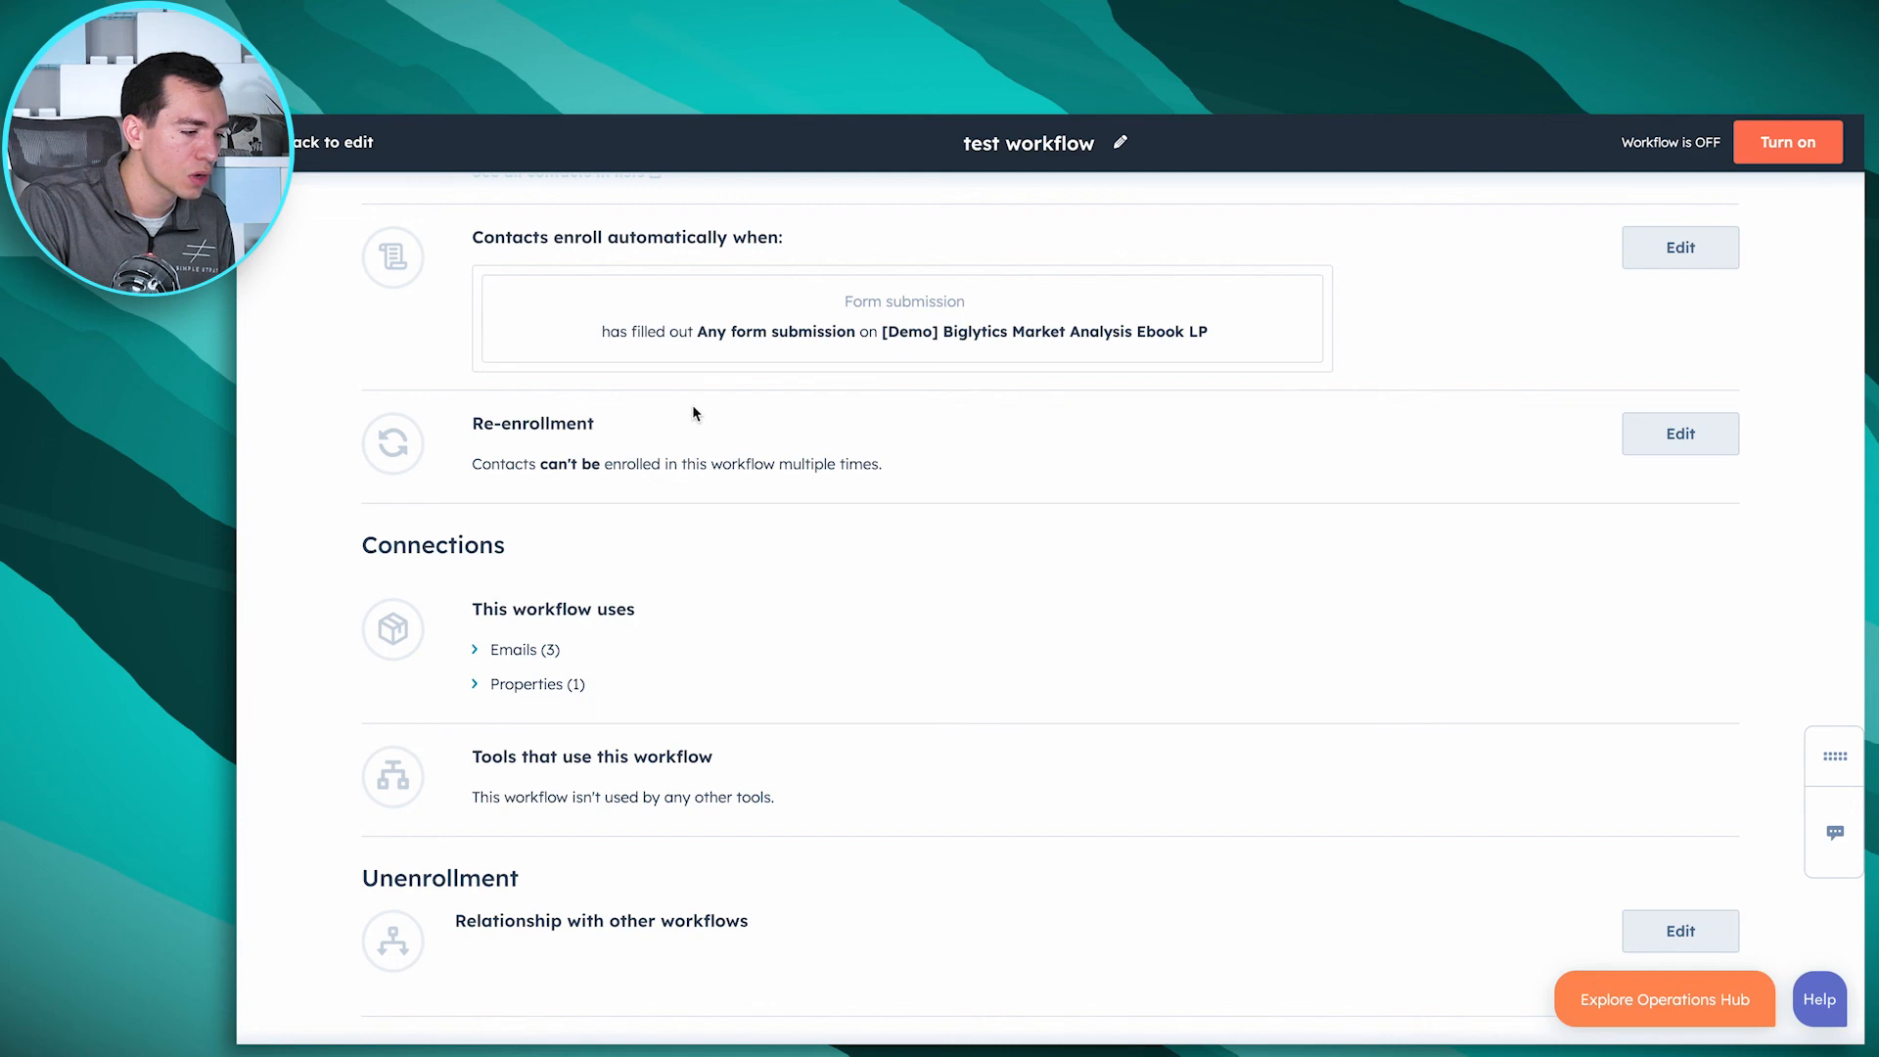
scroll(705, 404, "down", 2)
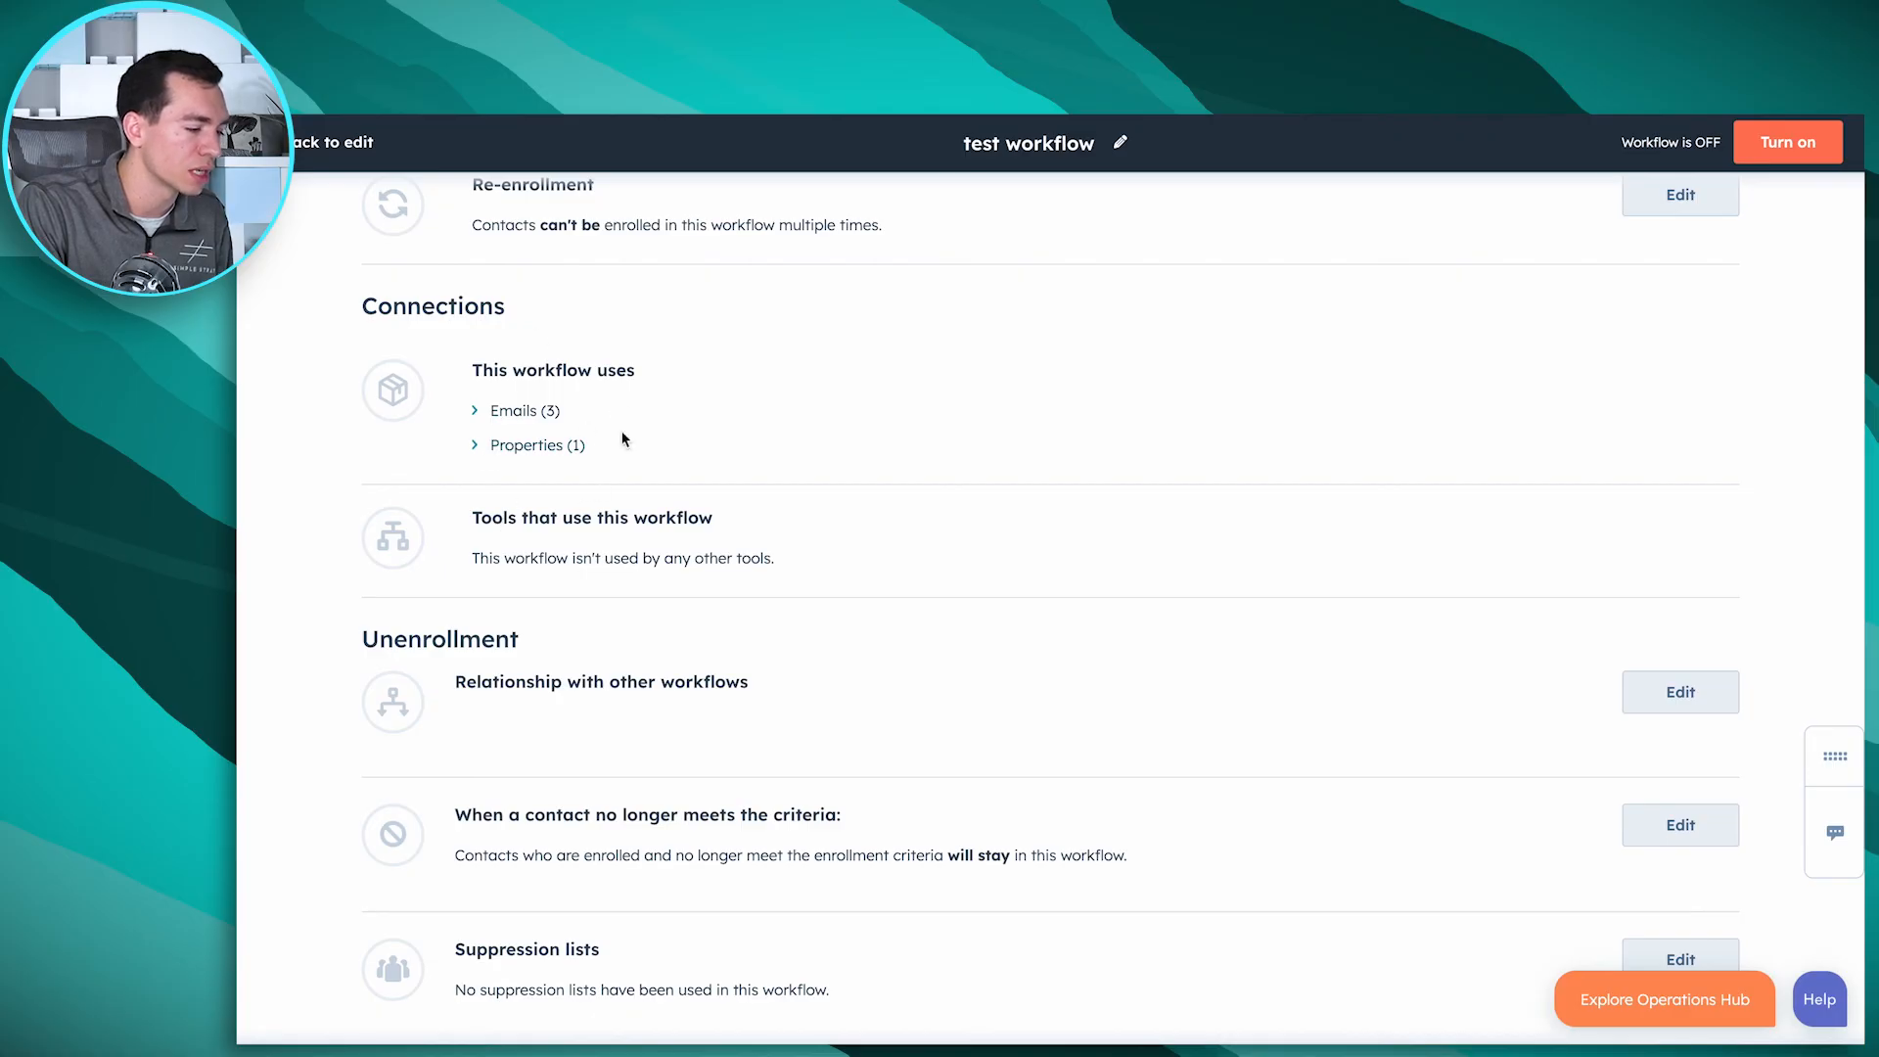
scroll(783, 475, "down", 3)
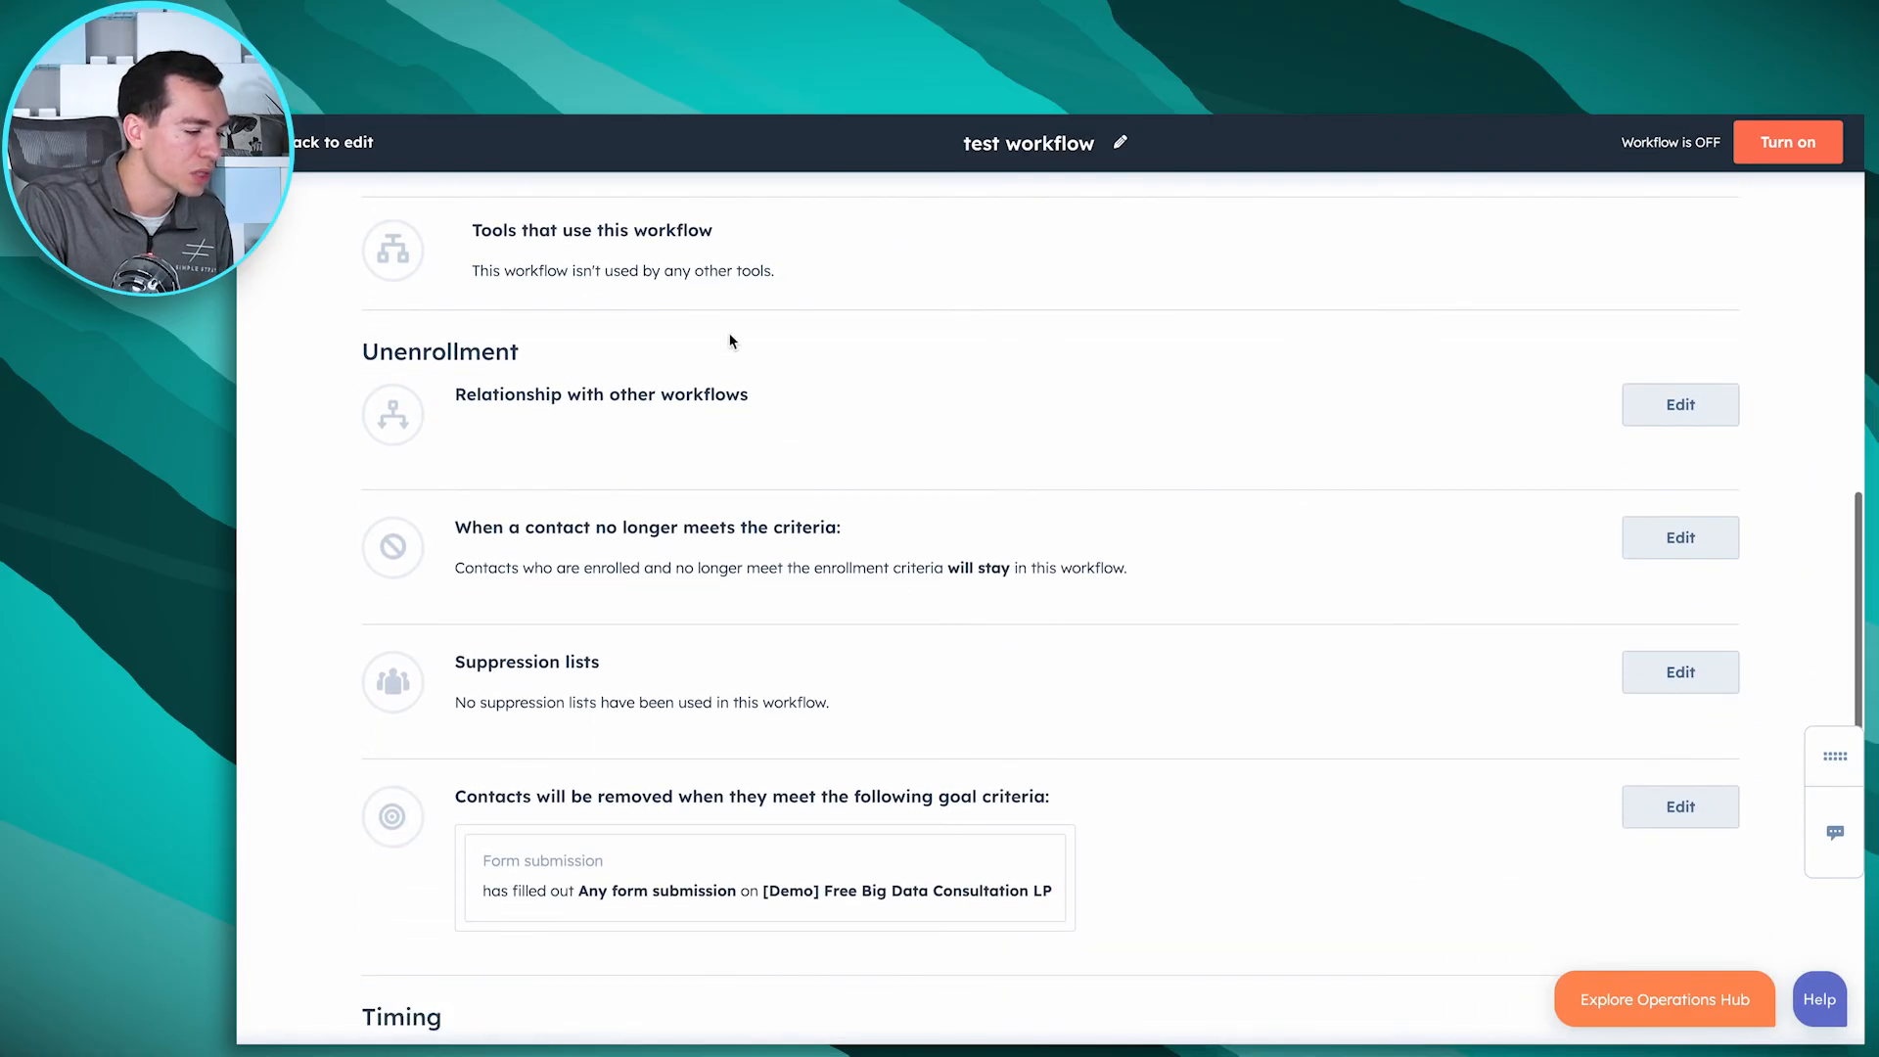
scroll(597, 822, "down", 1)
scroll(597, 830, "down", 4)
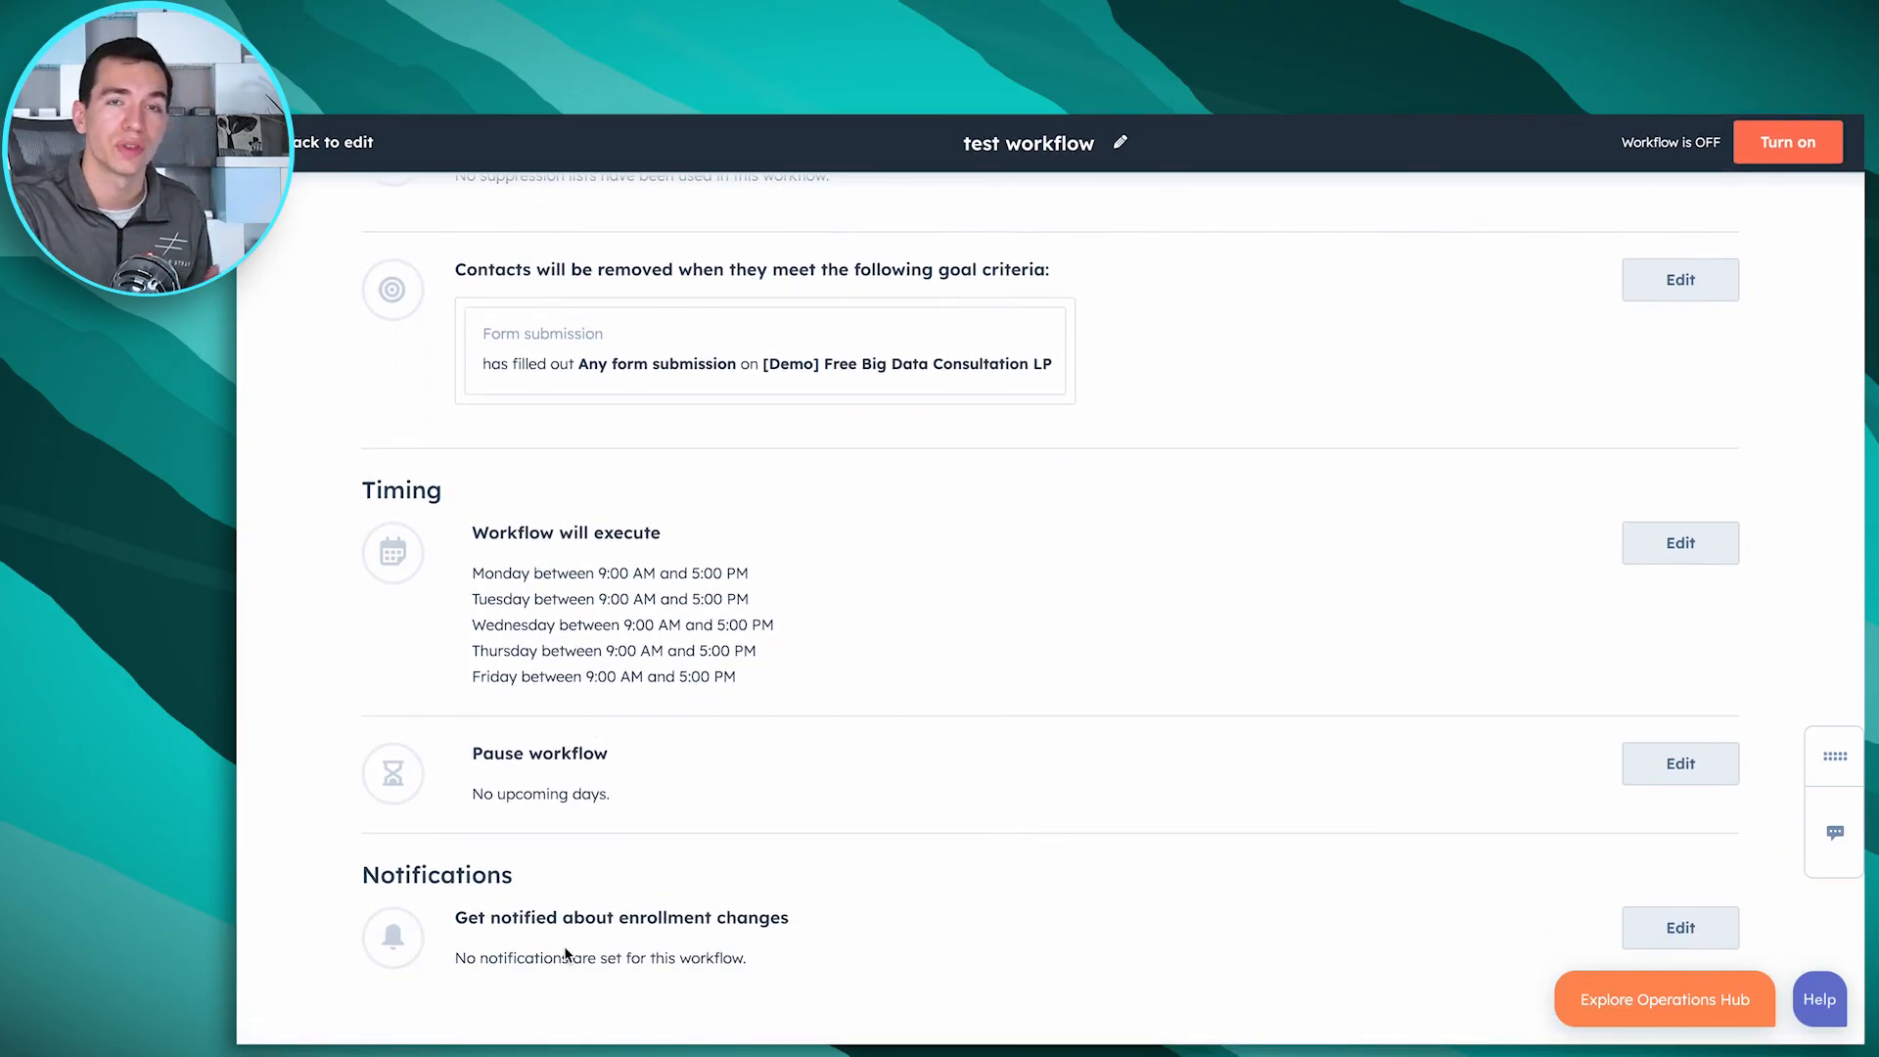
scroll(566, 954, "up", 6)
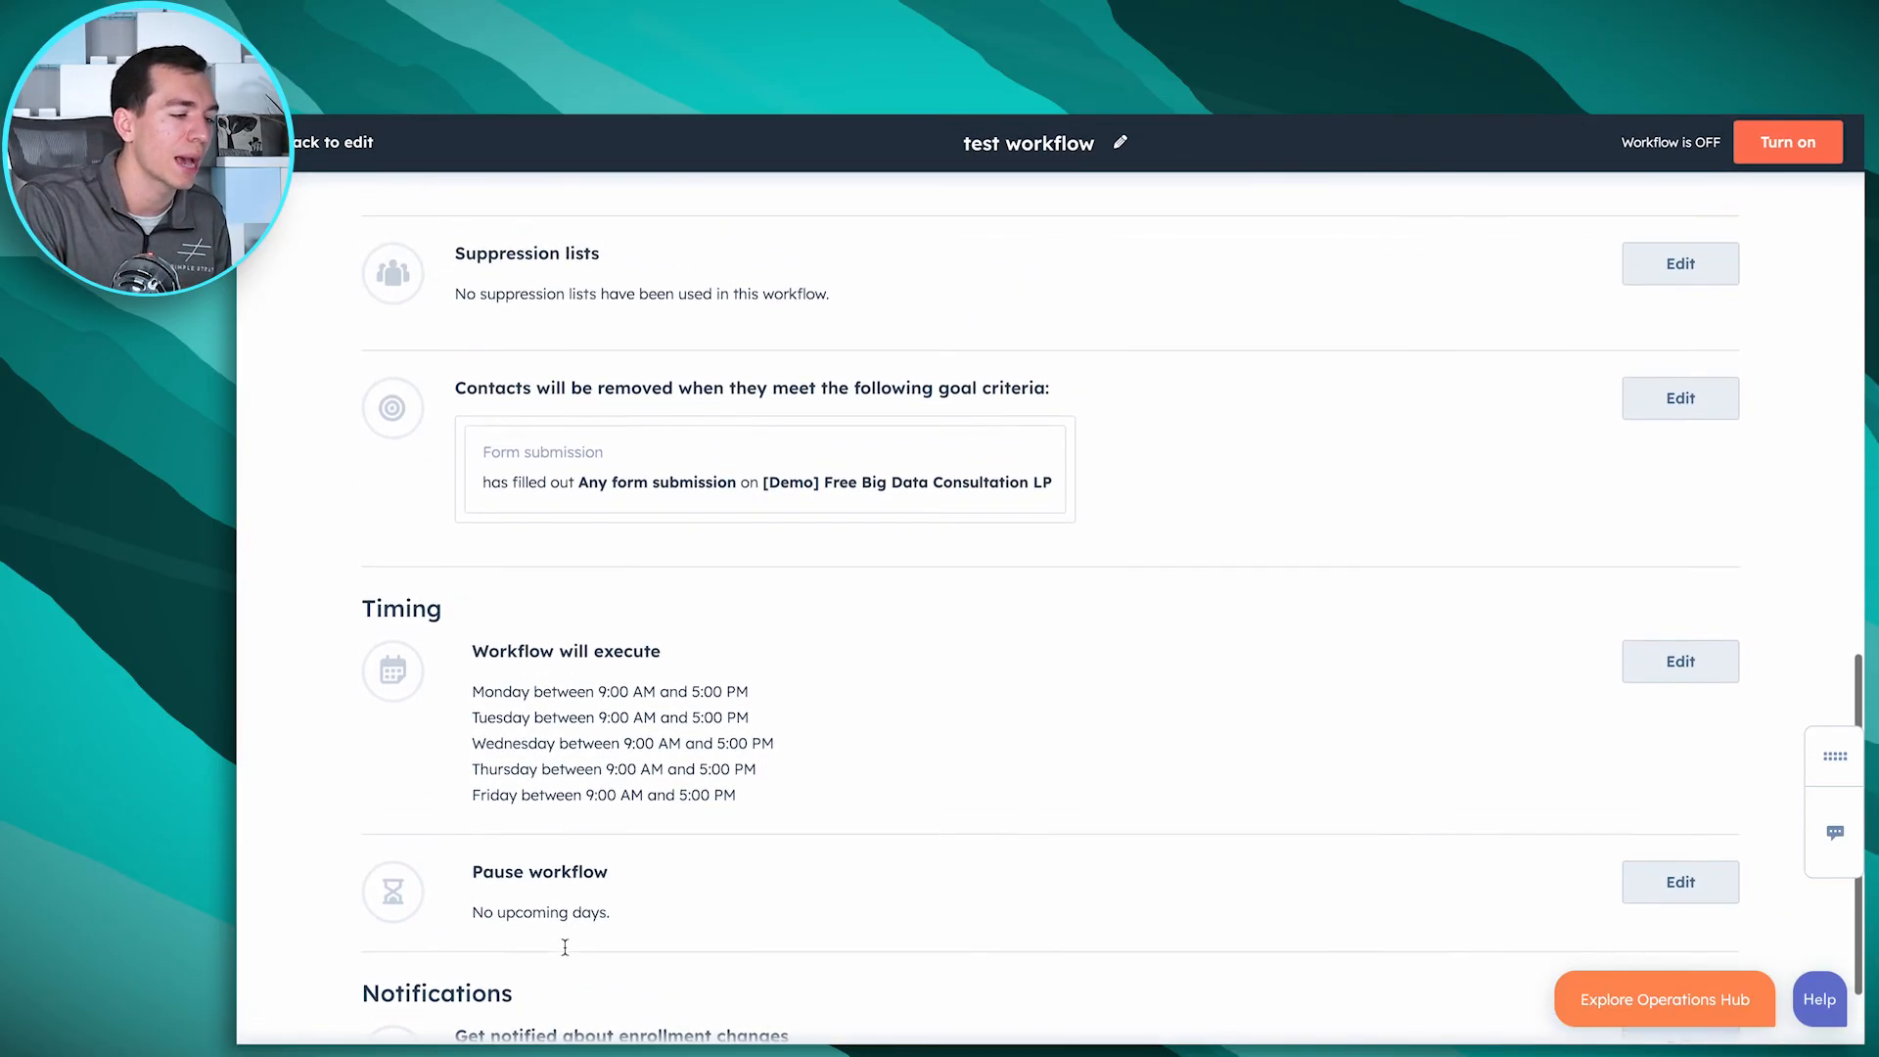
scroll(564, 947, "up", 7)
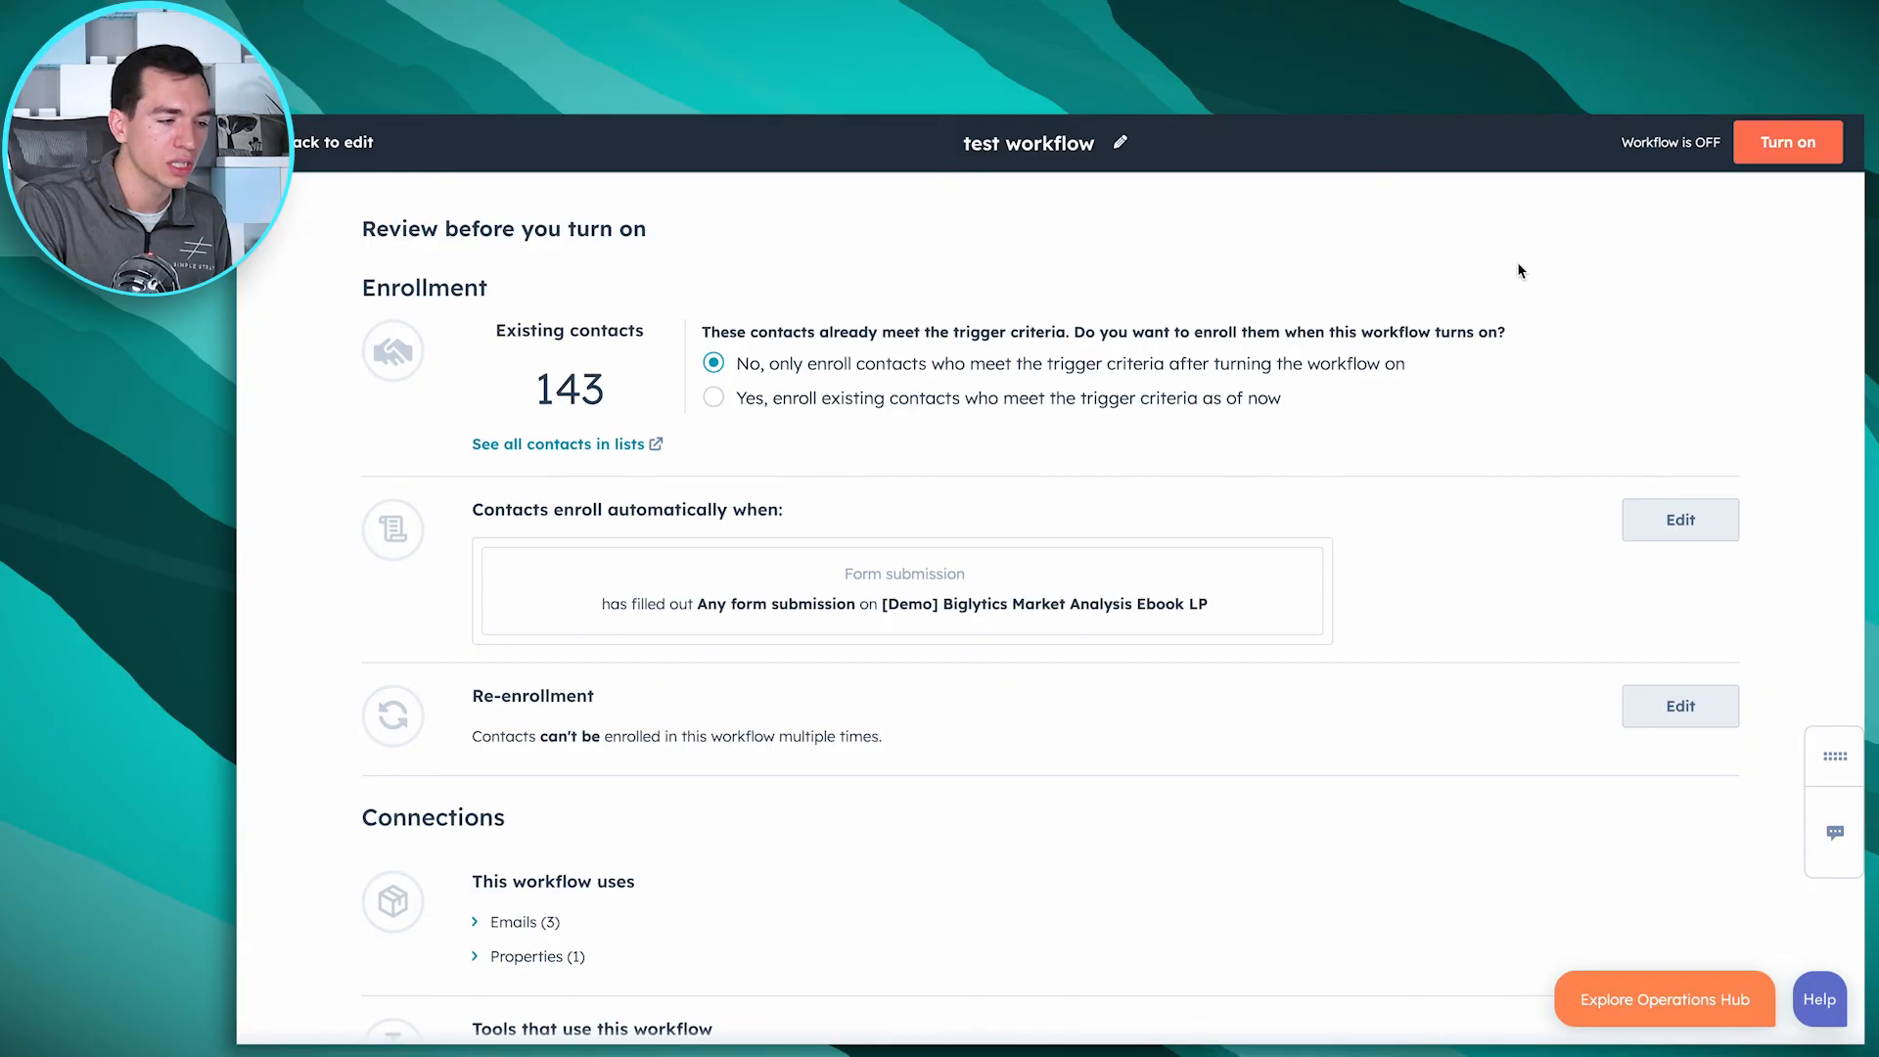
left_click(1802, 147)
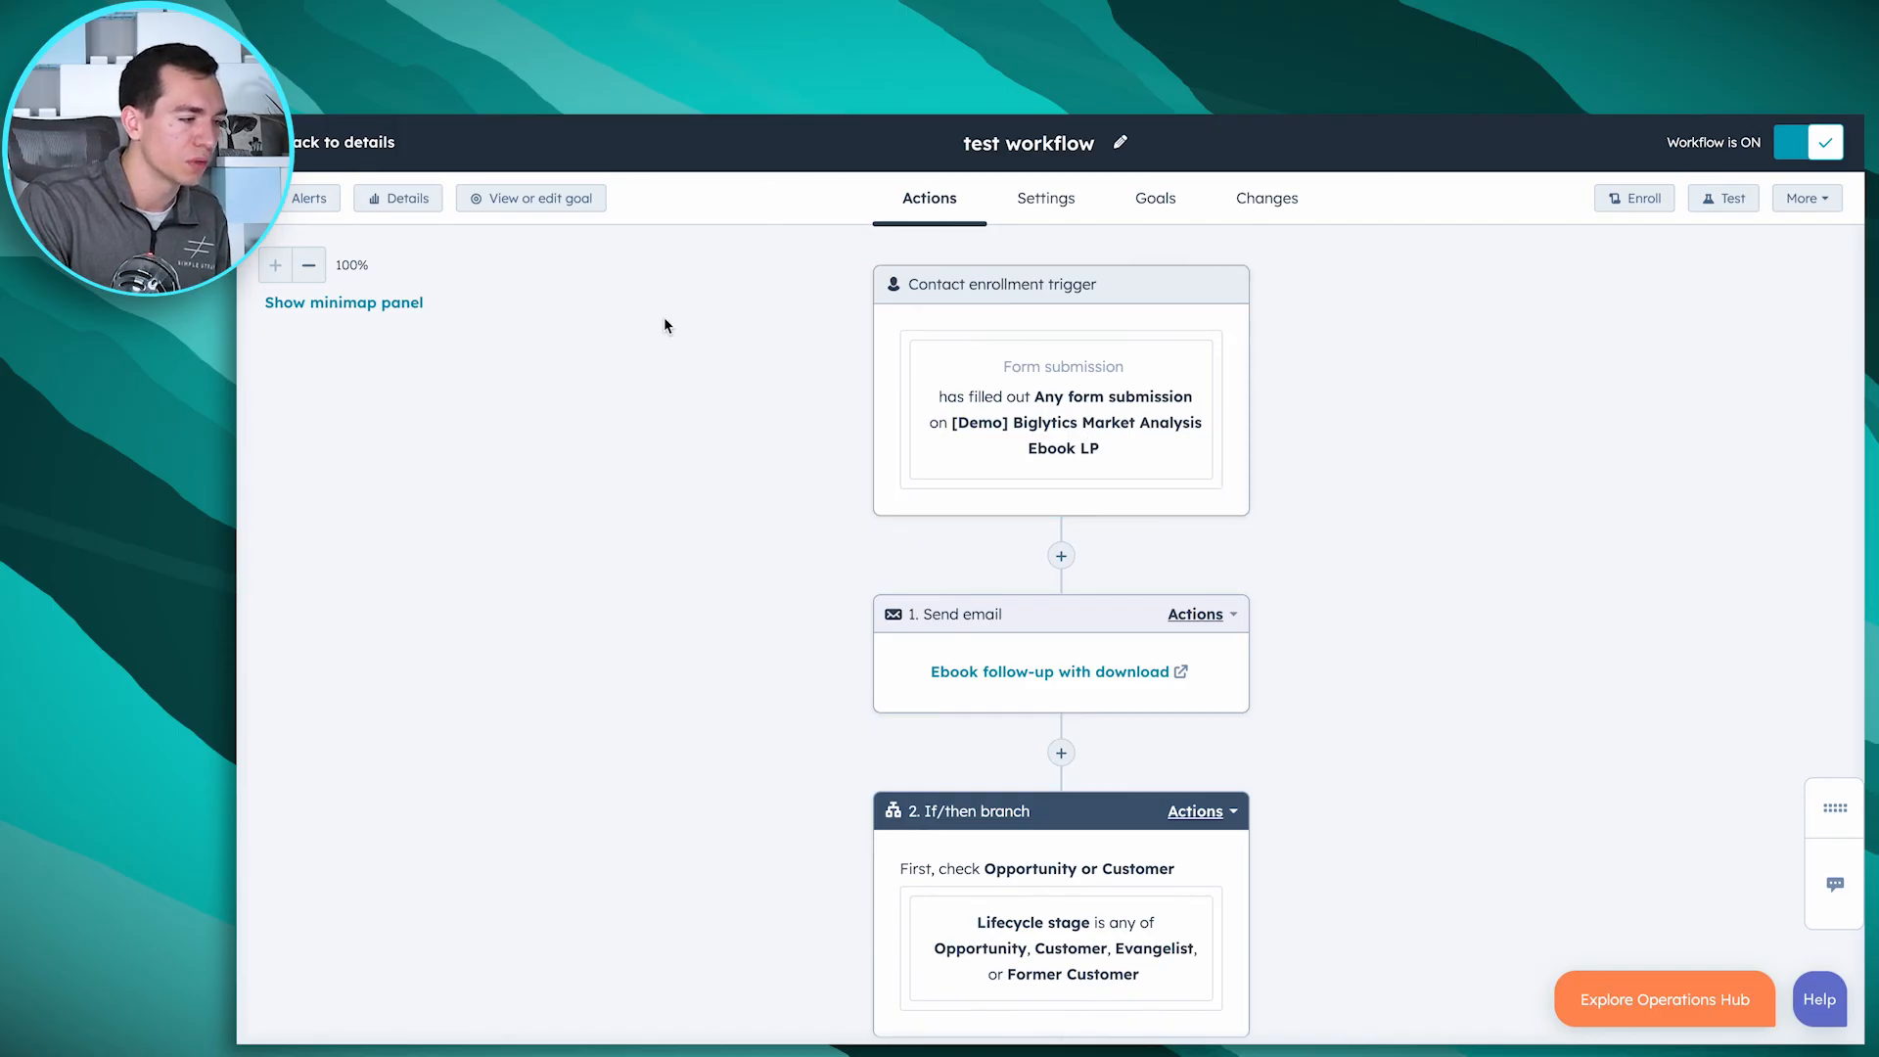
Step: Reopen "test workflow" from the workflows list and examine its performance details, including top metrics and enrollment over time
left_click(367, 146)
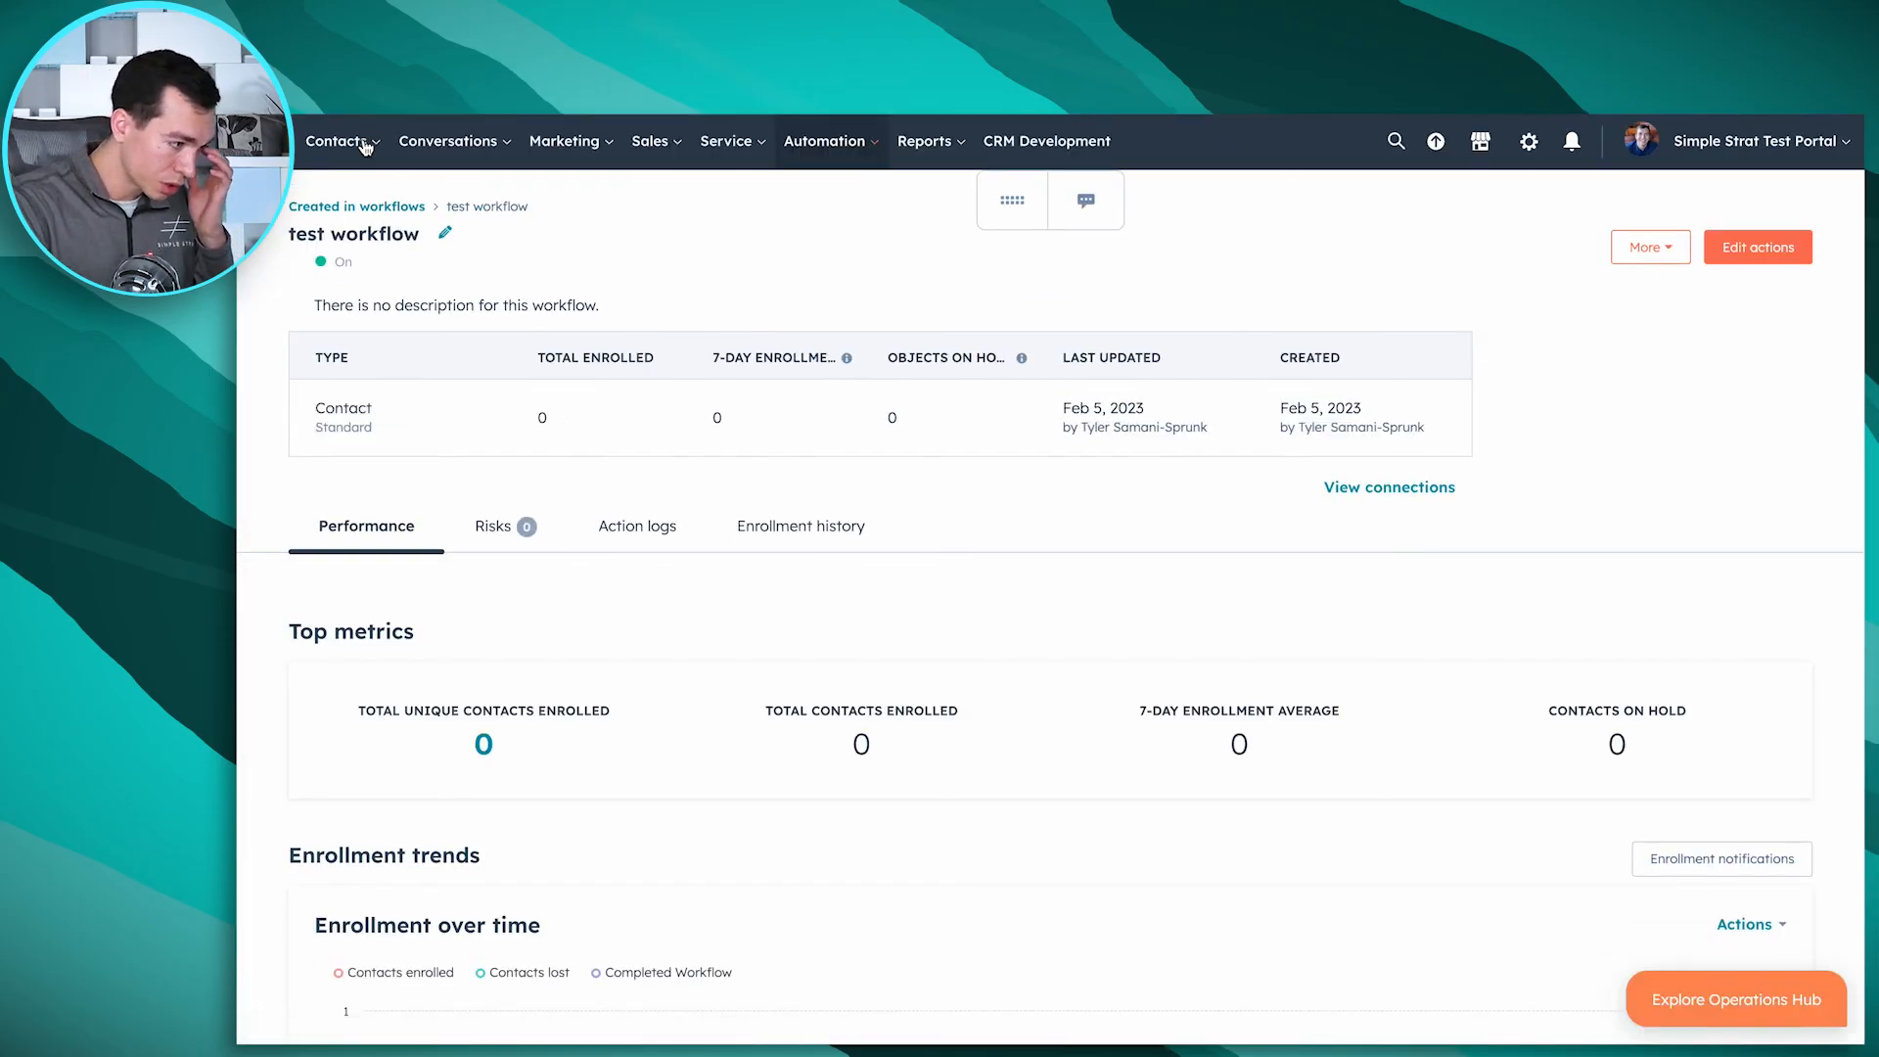
left_click(824, 143)
left_click(839, 249)
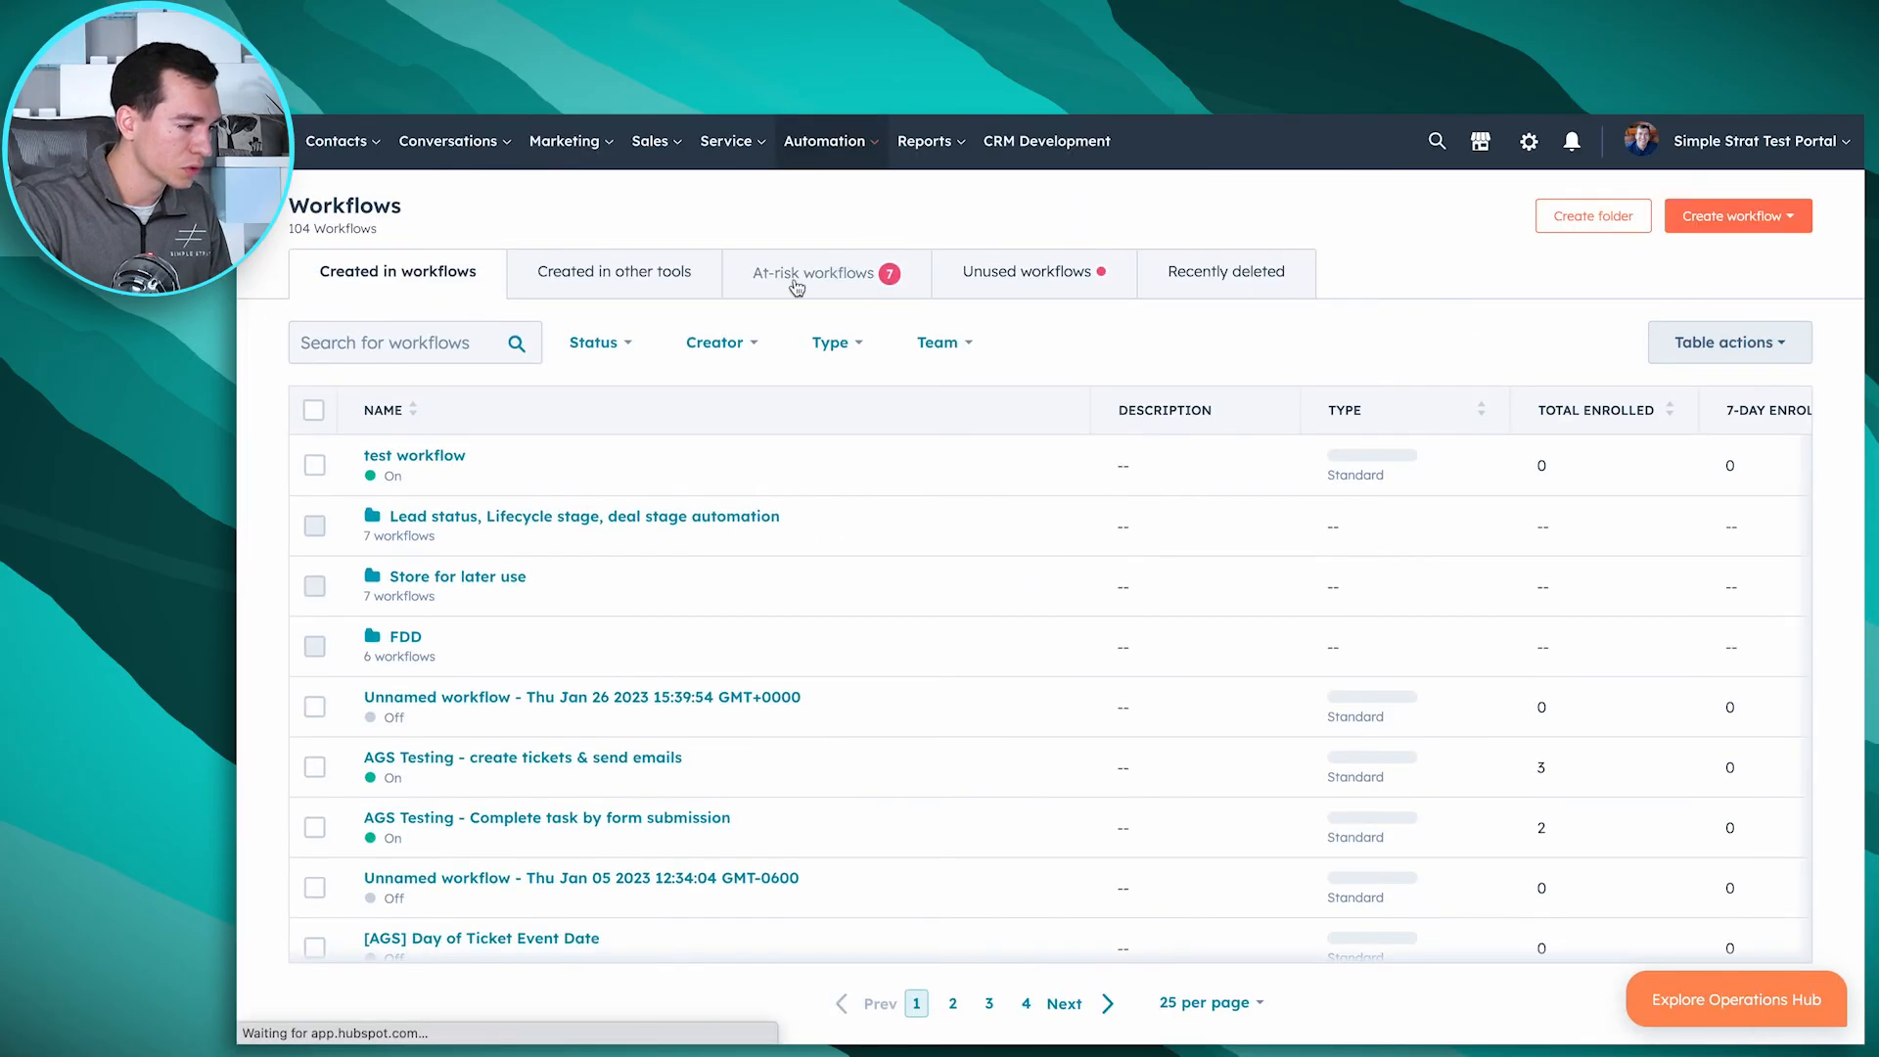
left_click(426, 461)
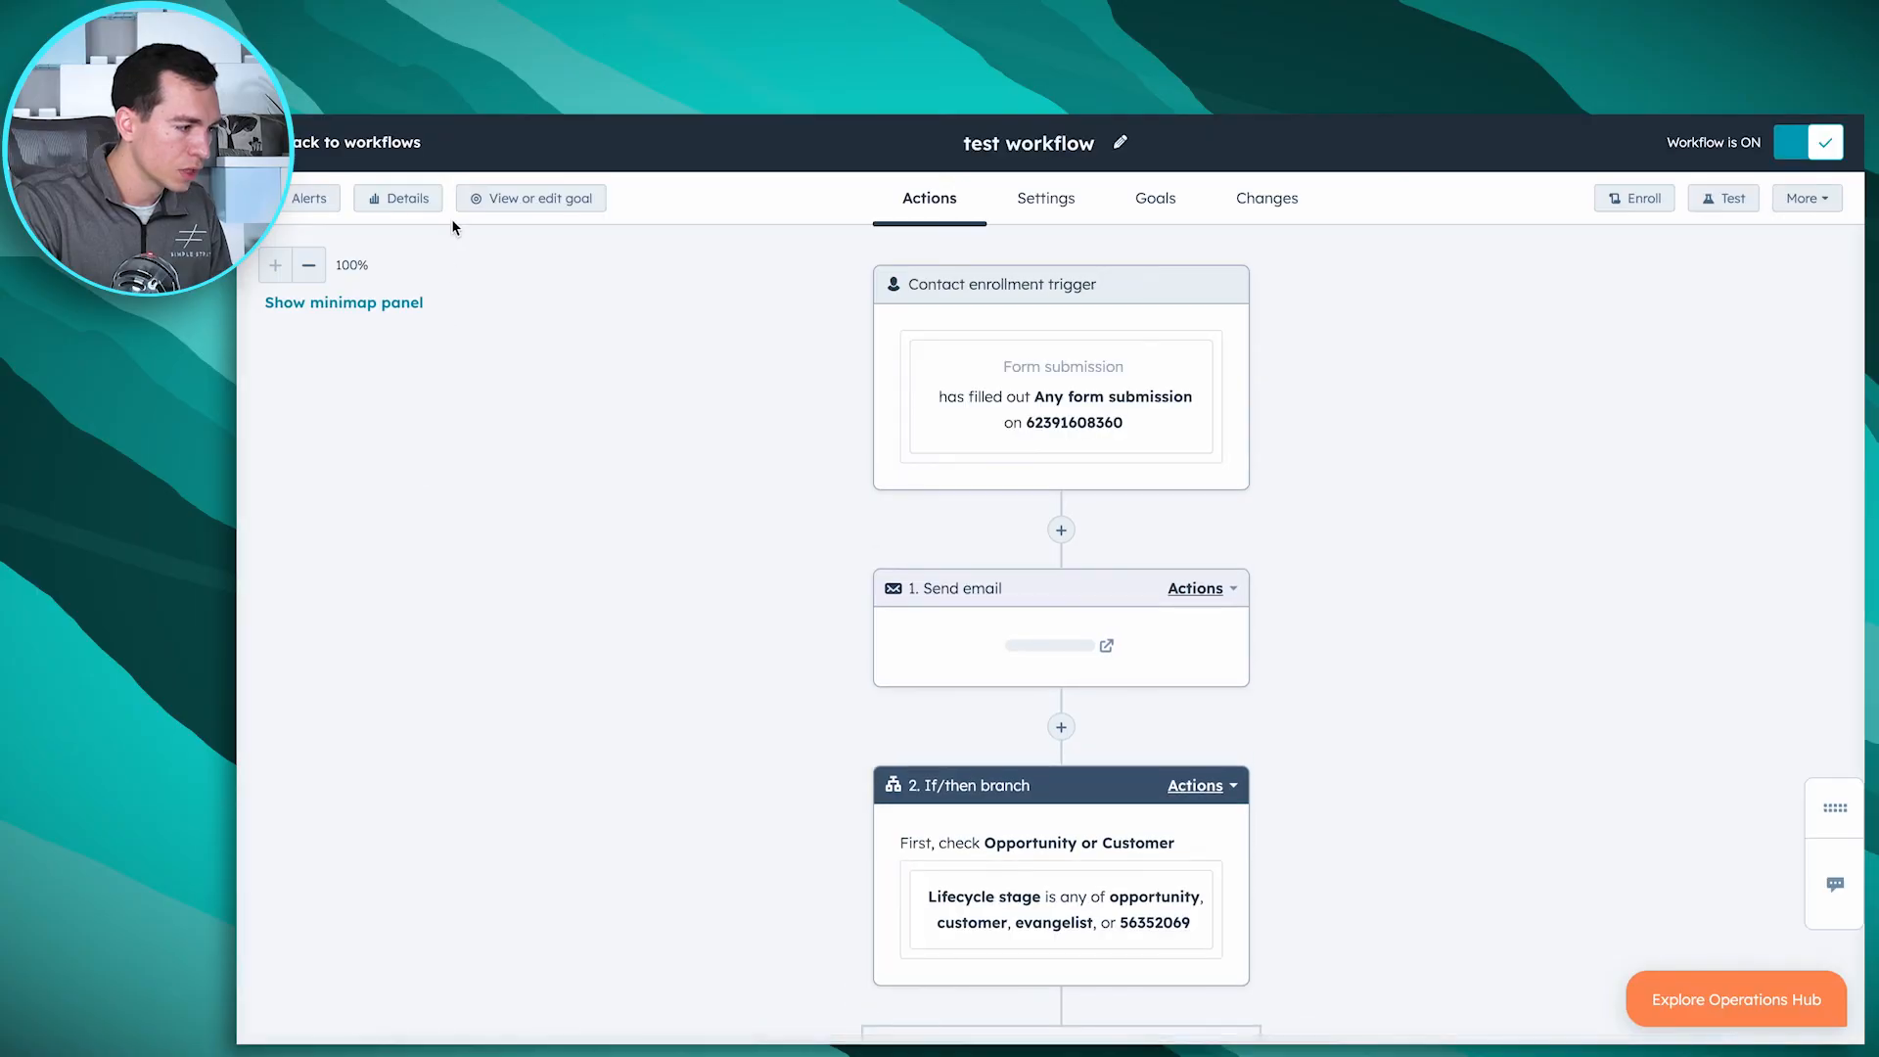
left_click(413, 203)
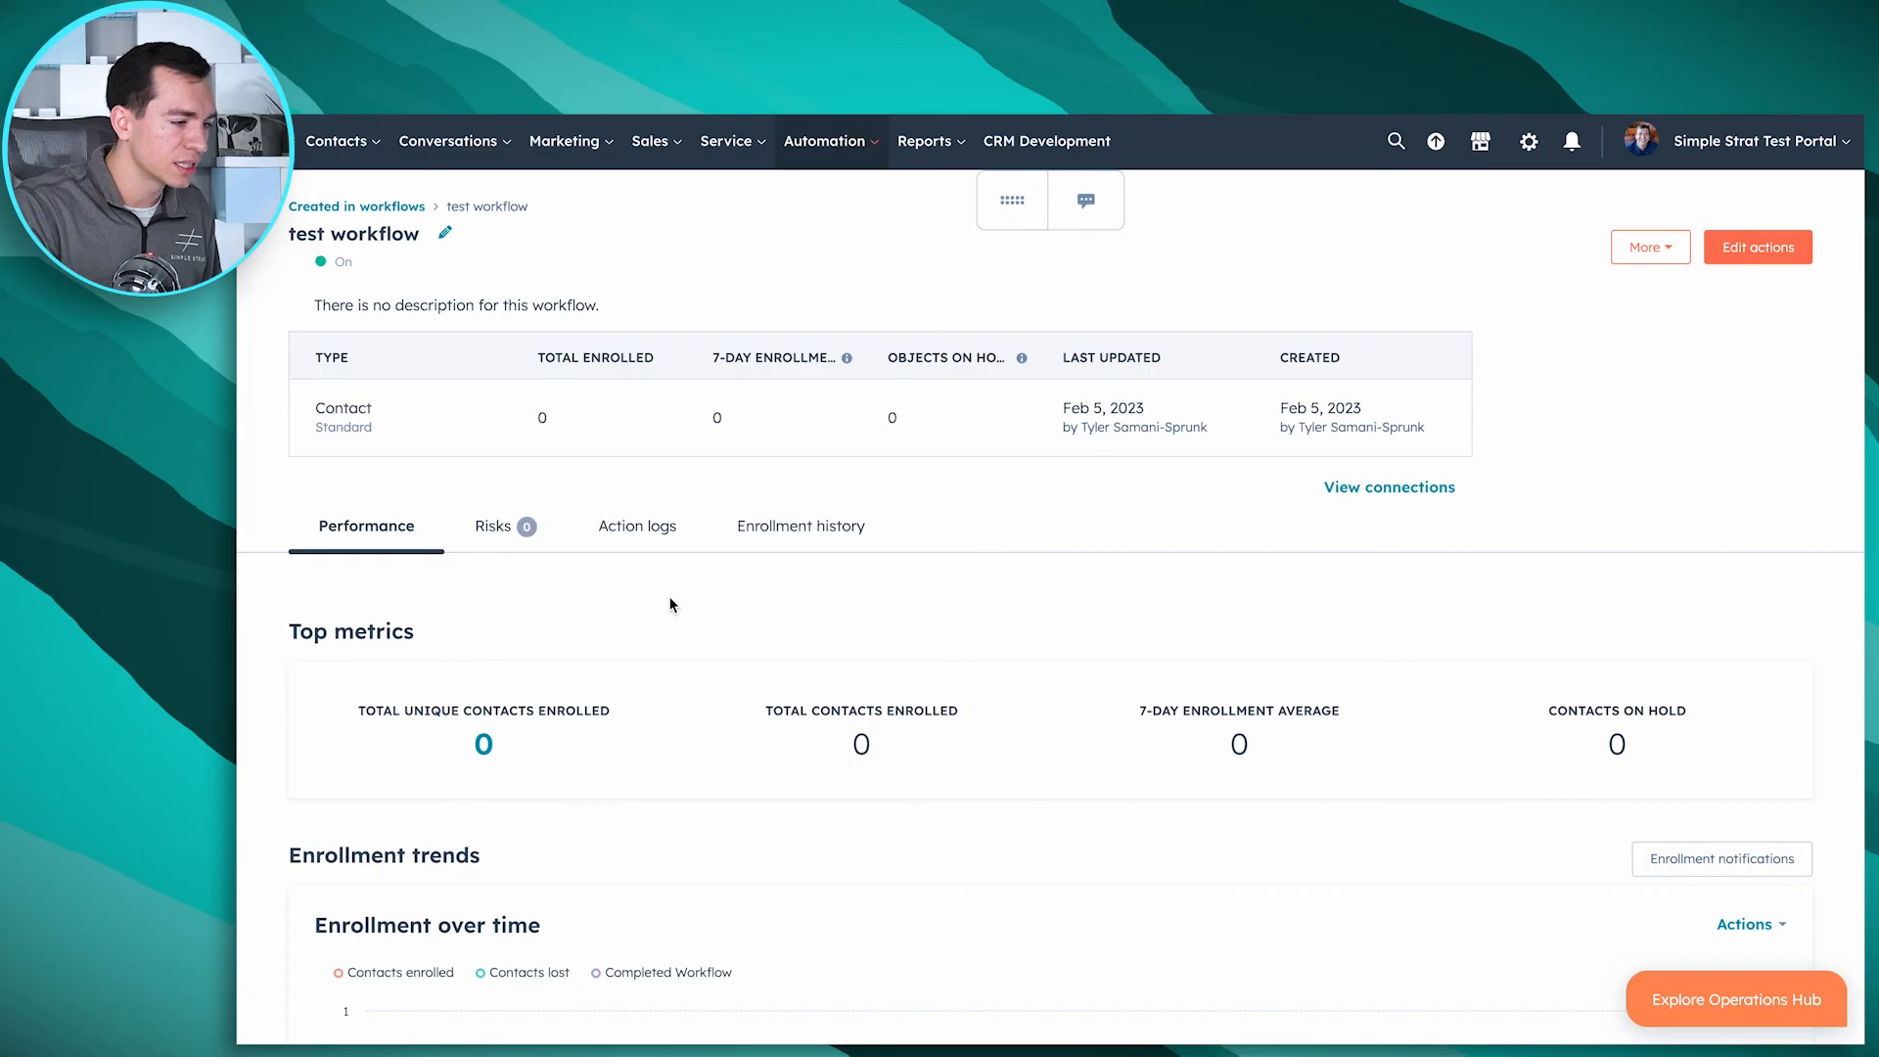
scroll(671, 604, "down", 3)
scroll(671, 604, "down", 3)
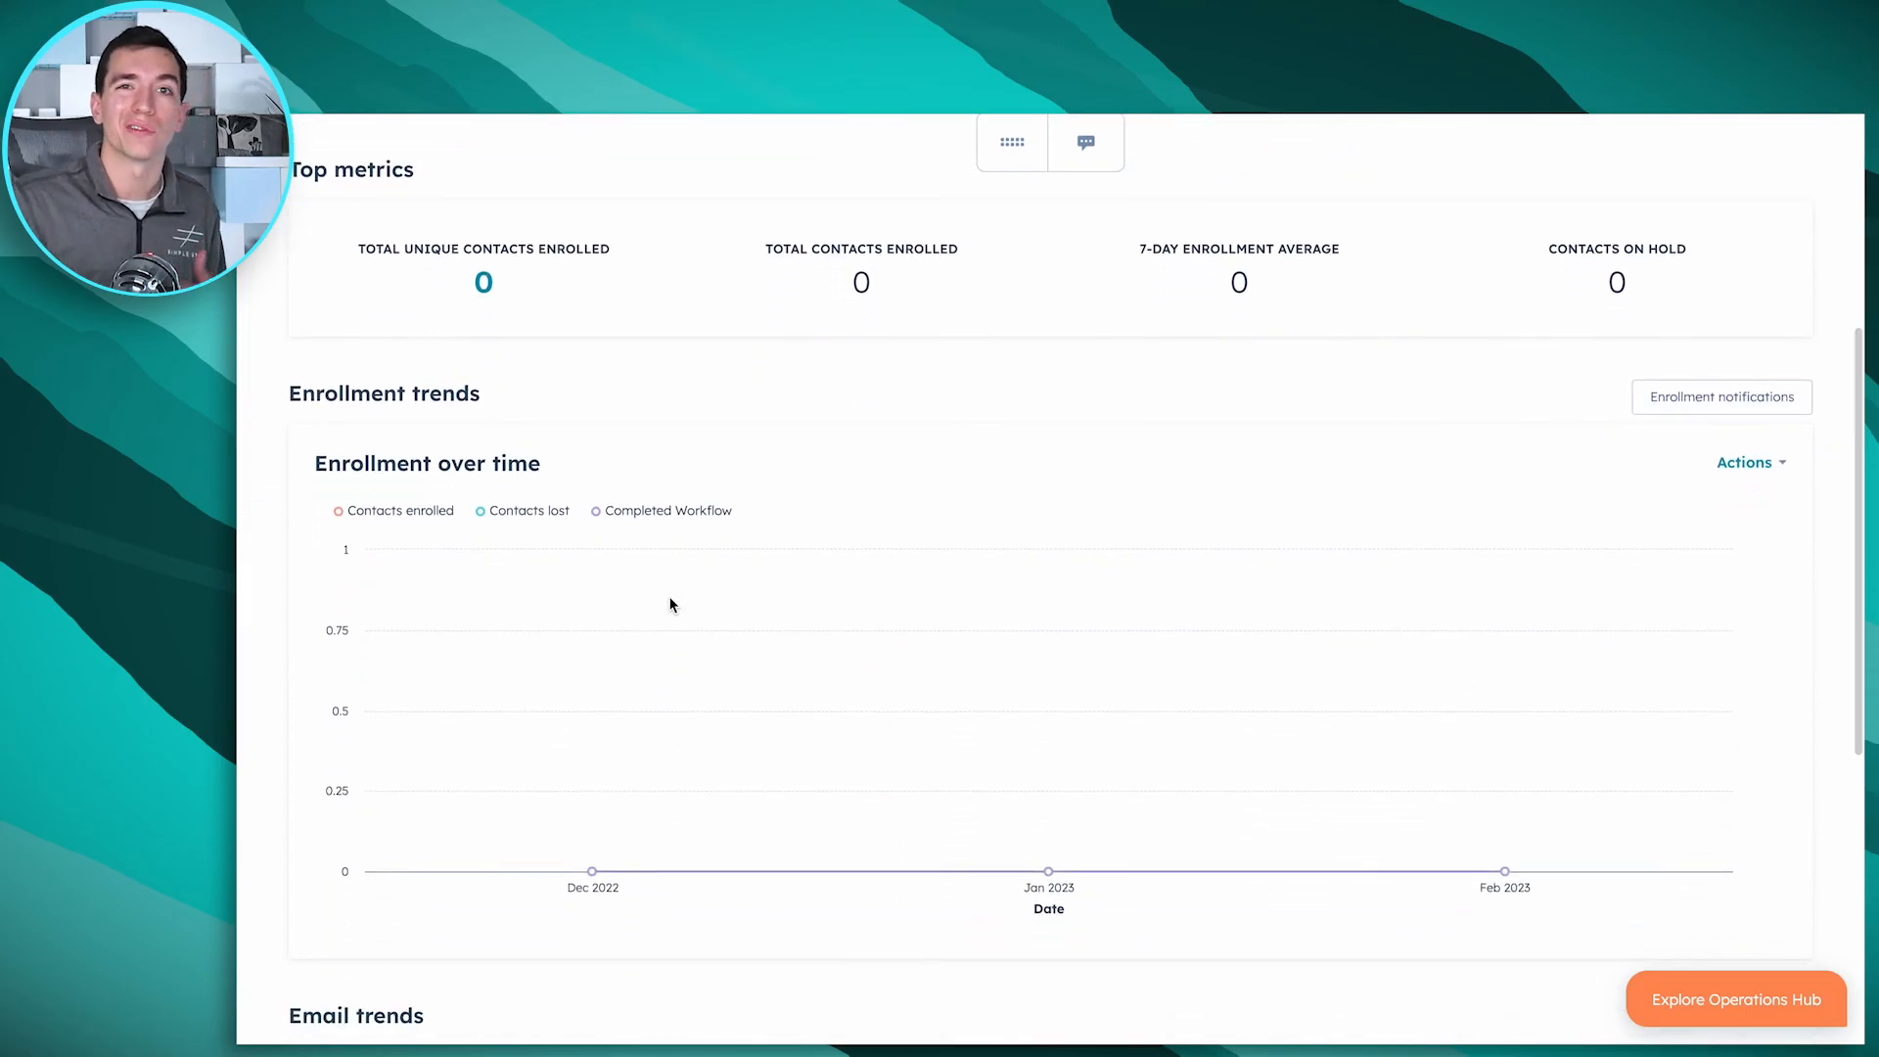